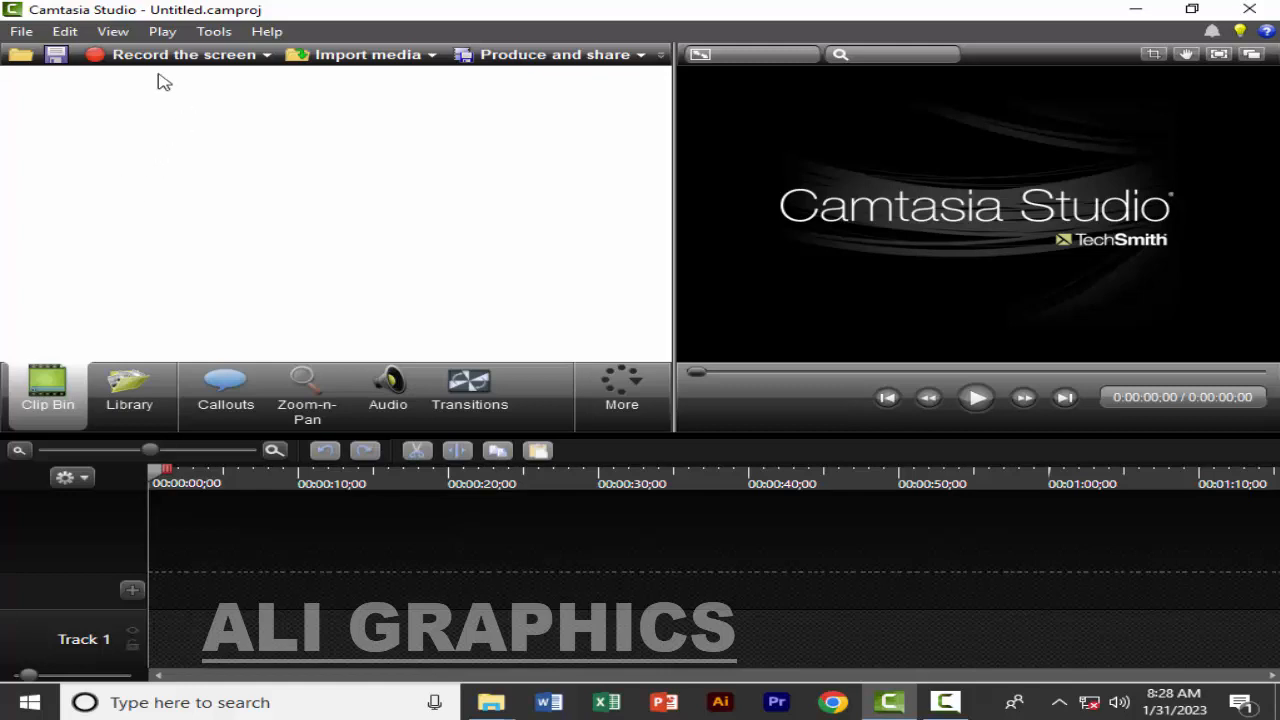
left_click(26, 33)
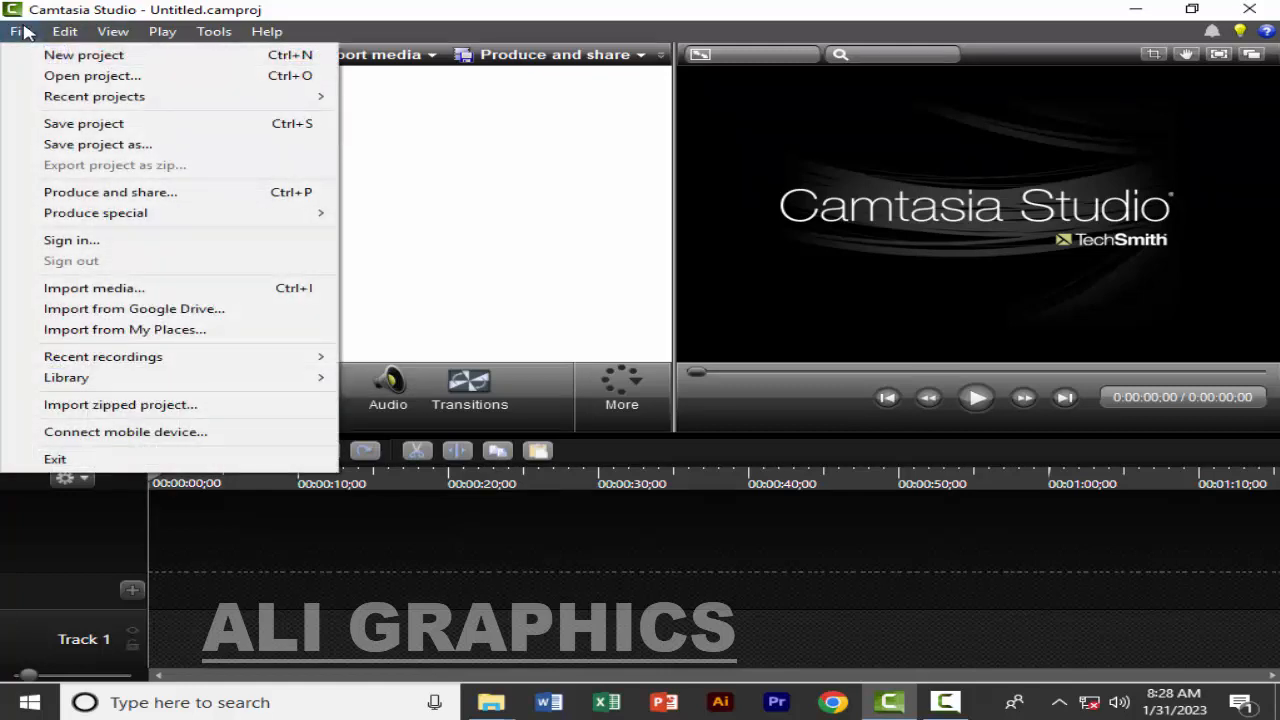
left_click(155, 289)
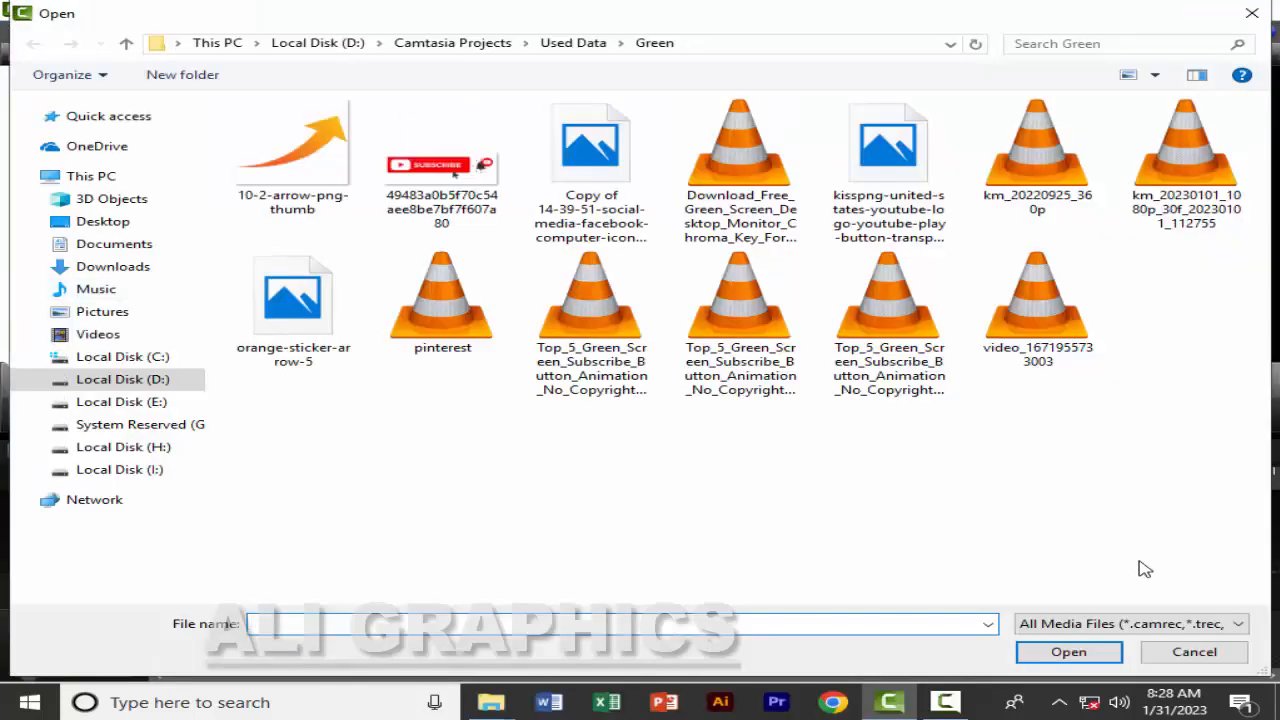
left_click(1182, 650)
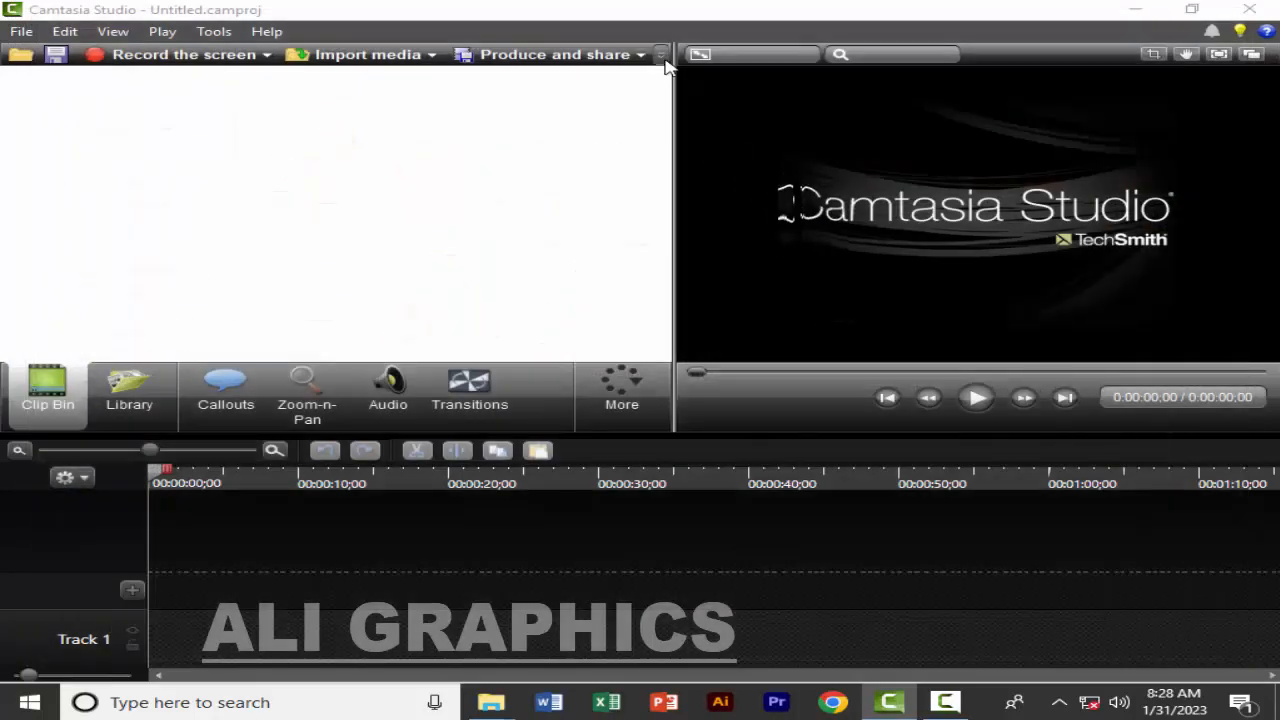
Hide the Import media command from the main toolbar and restore it
left_click(662, 57)
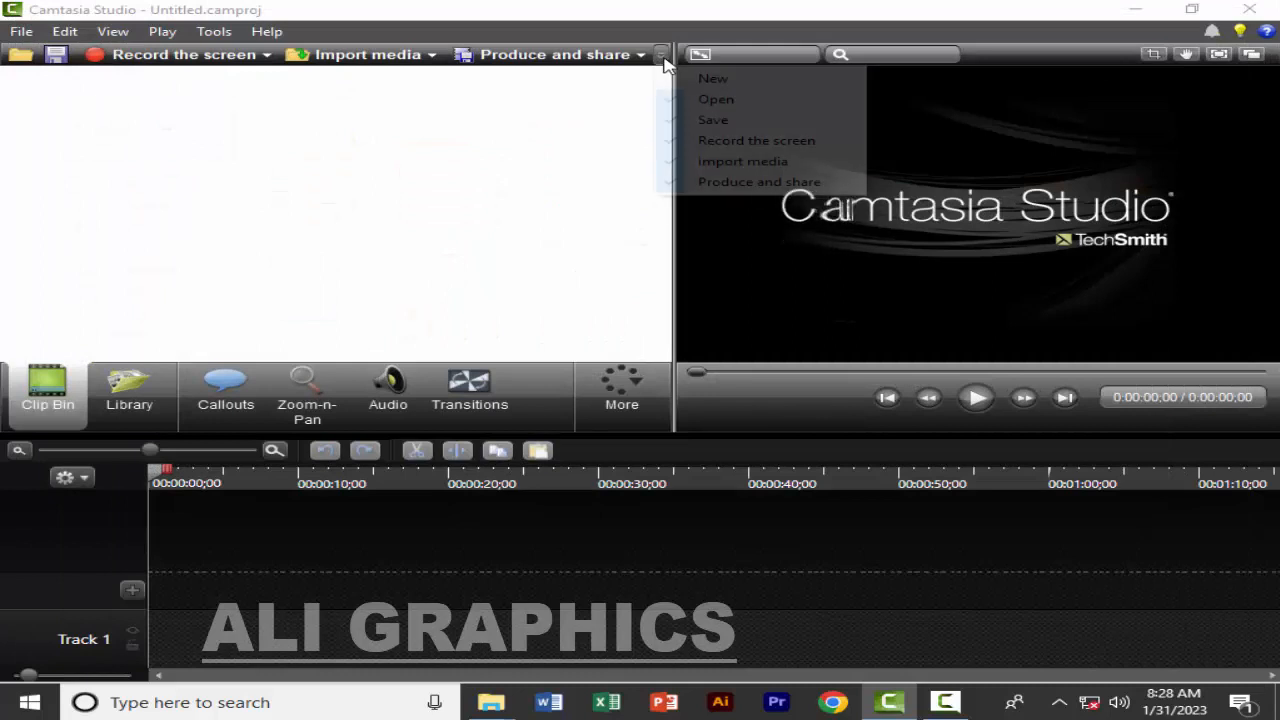
left_click(675, 162)
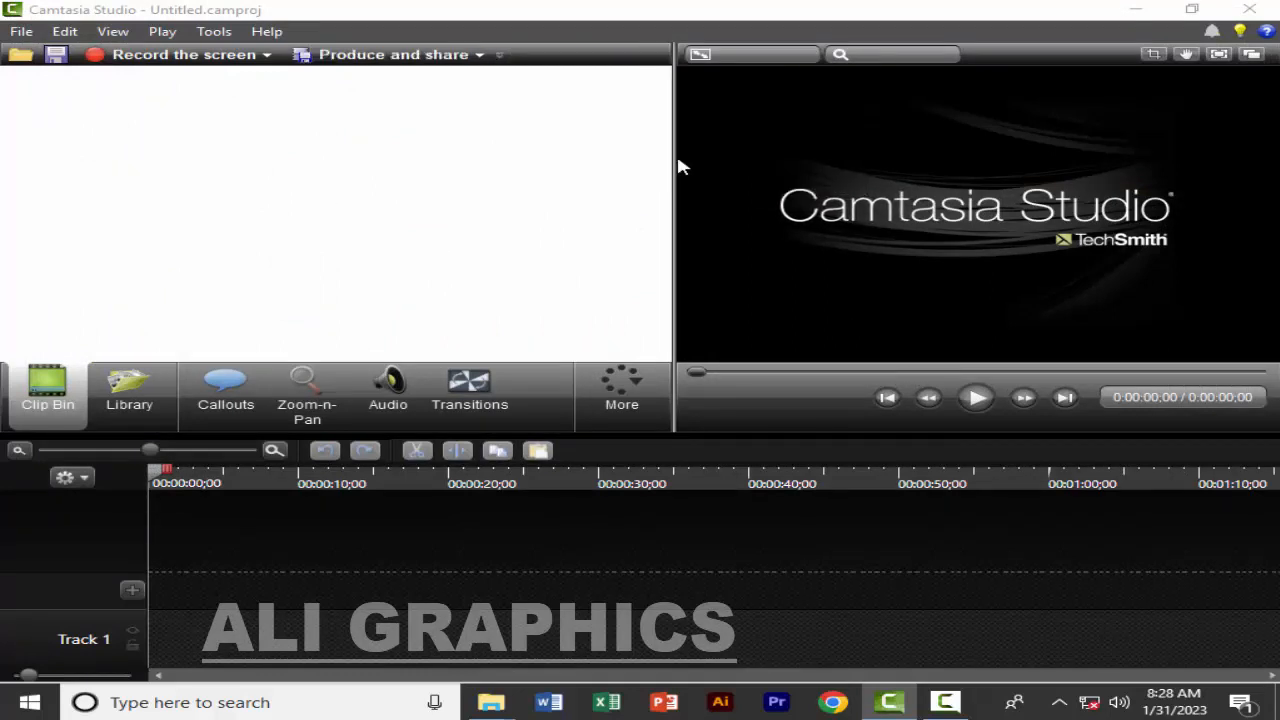
left_click(501, 57)
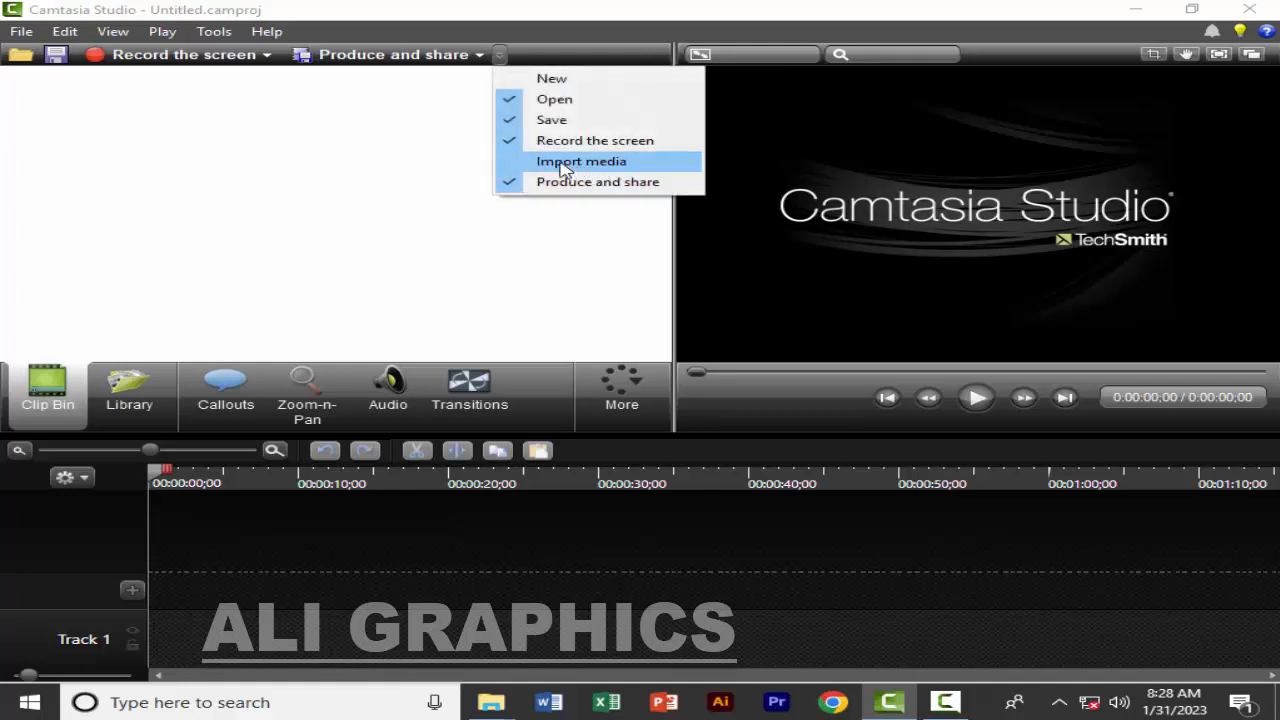
left_click(537, 166)
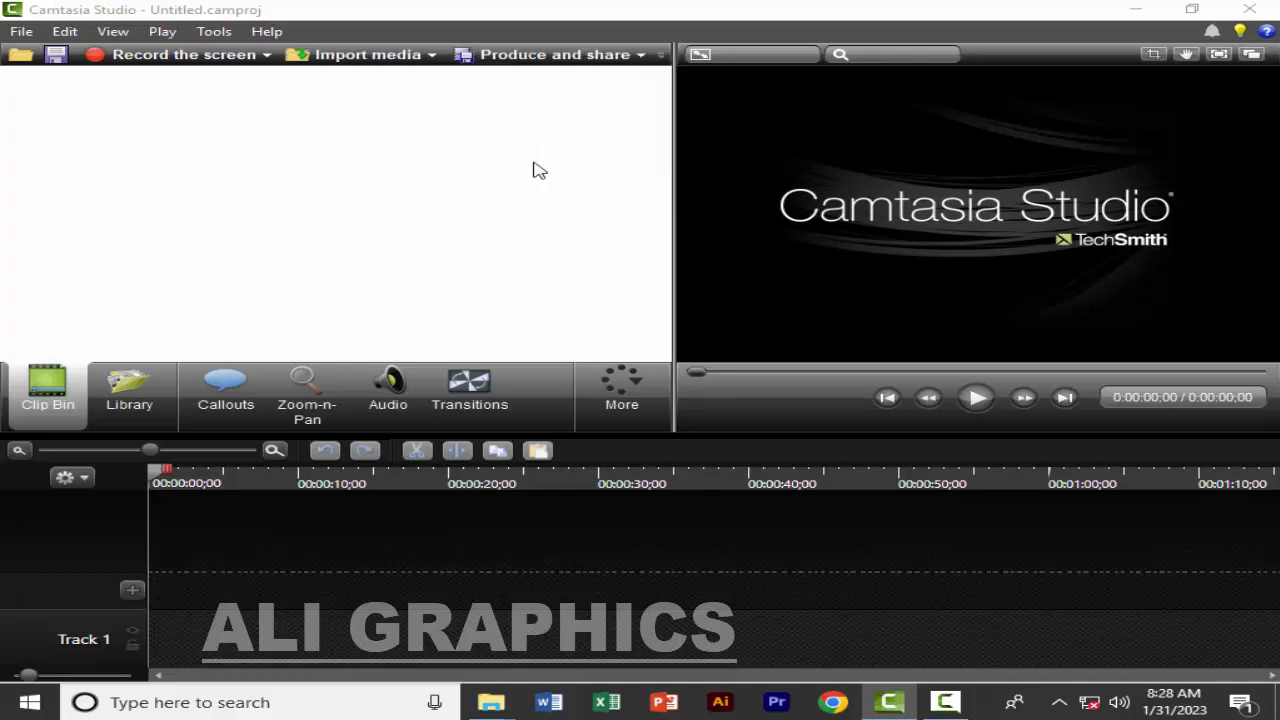
left_click(355, 62)
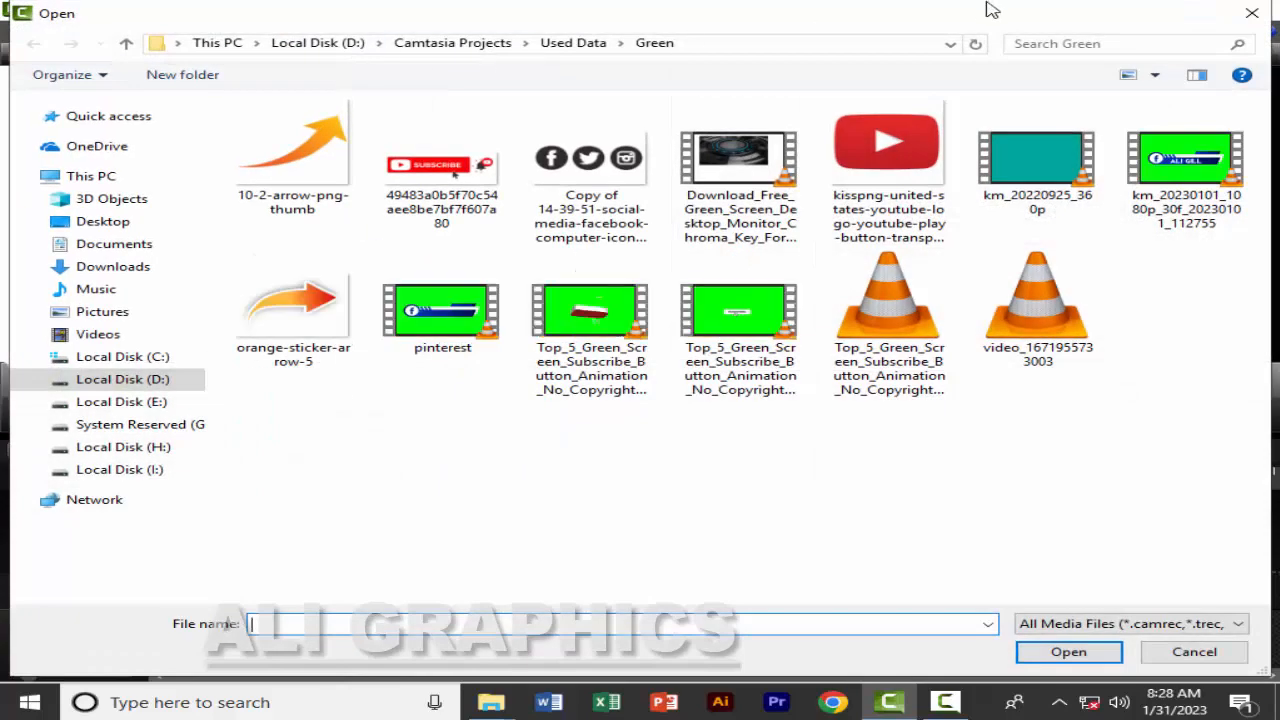
left_click(1251, 13)
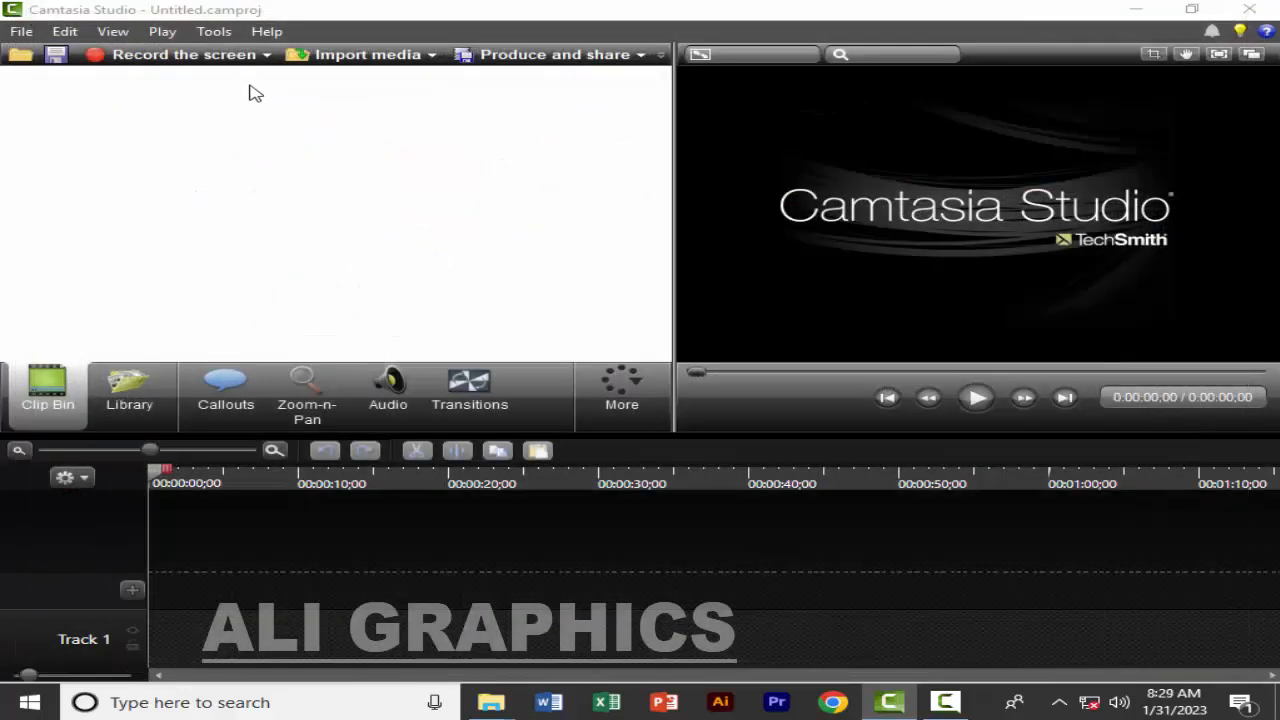
Import the first four images of each of the top two rows in the desktop's New folder into the Clip Bin
left_click(1135, 14)
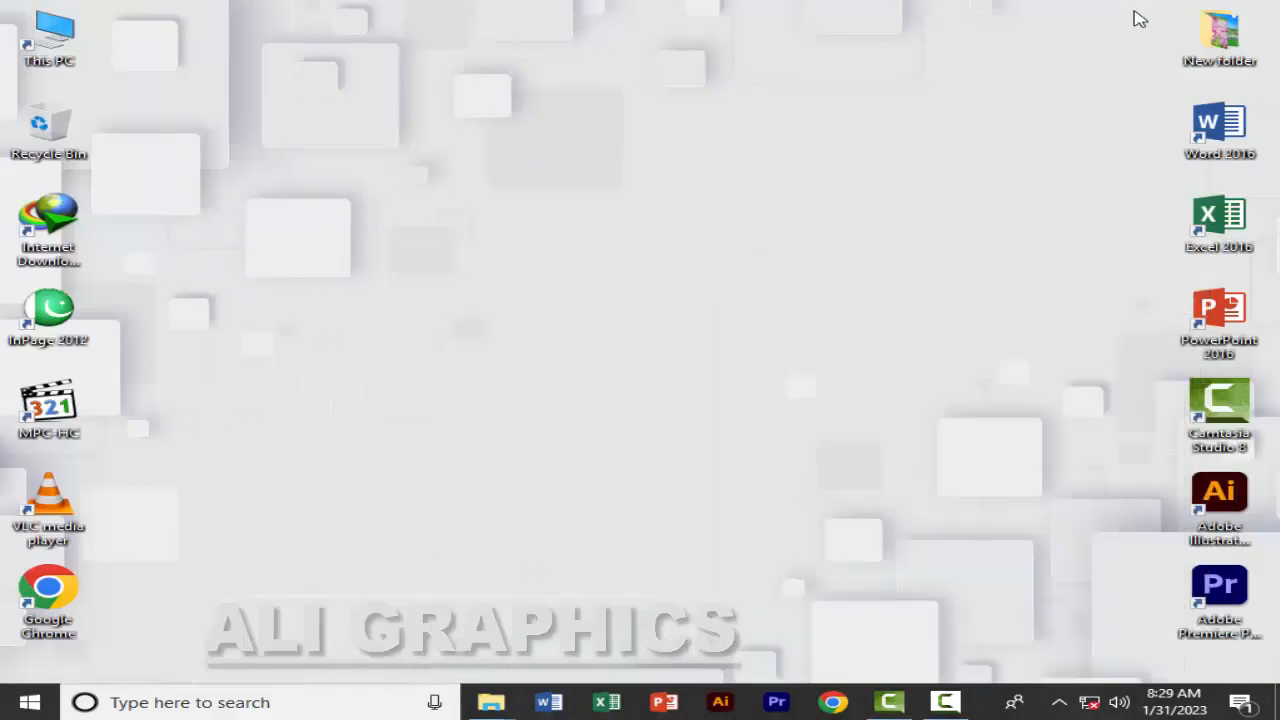
double_click(1212, 38)
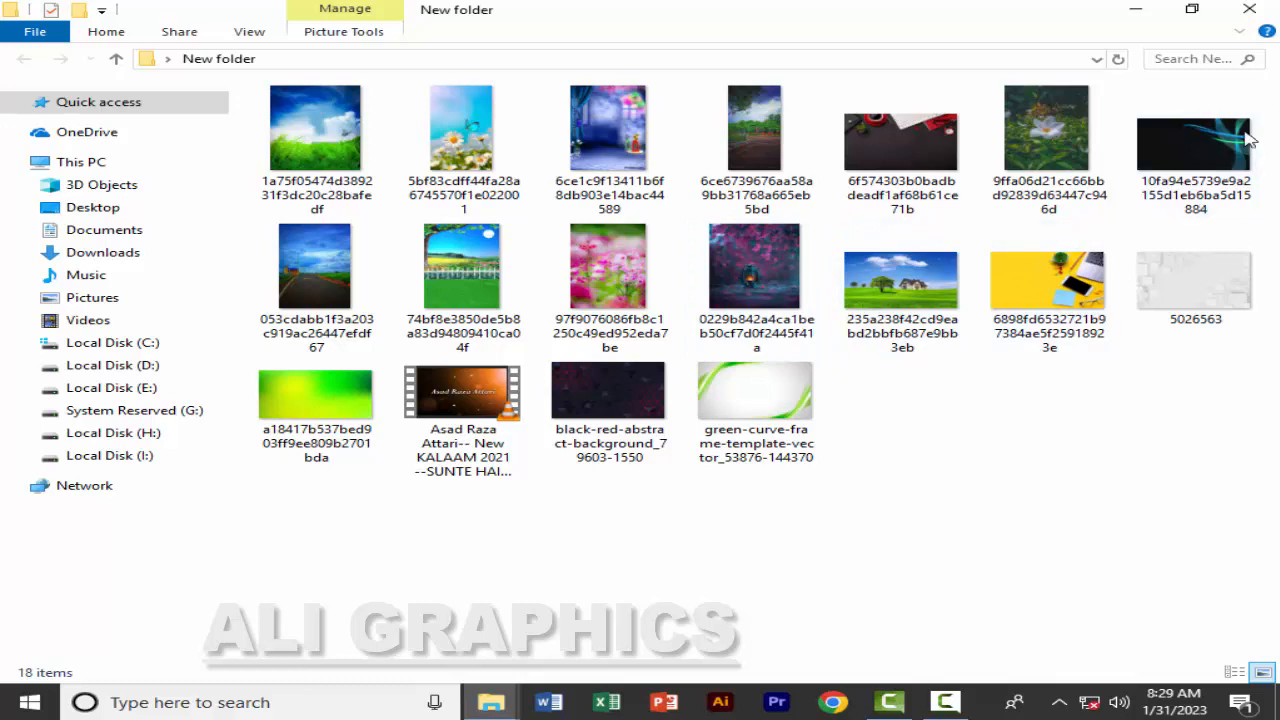
left_click_drag(1278, 108, 477, 256)
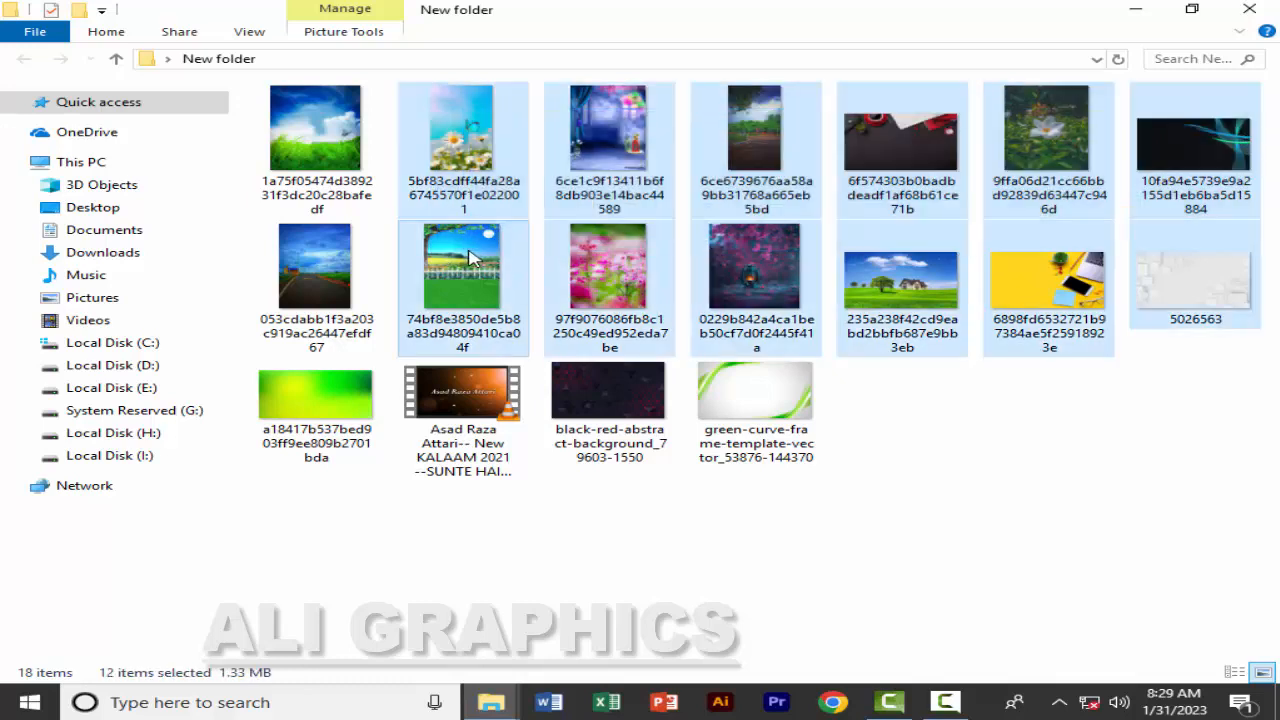
left_click(322, 148)
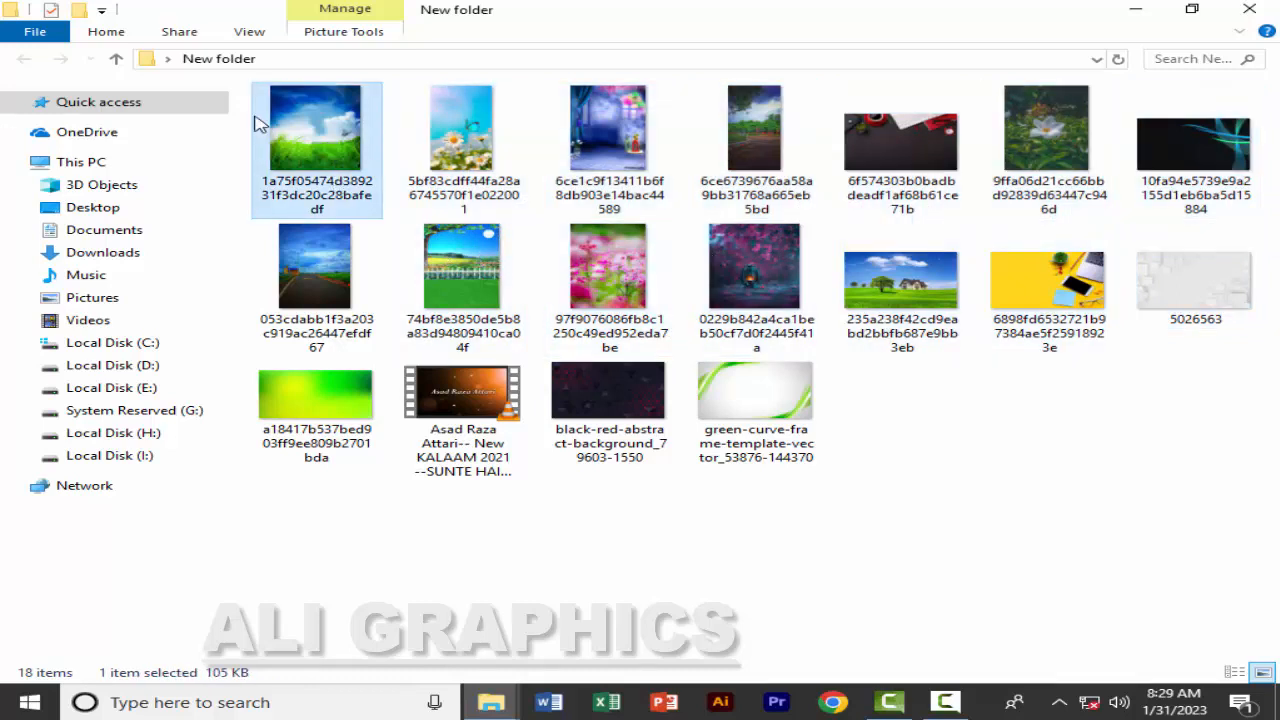
left_click_drag(250, 110, 280, 250)
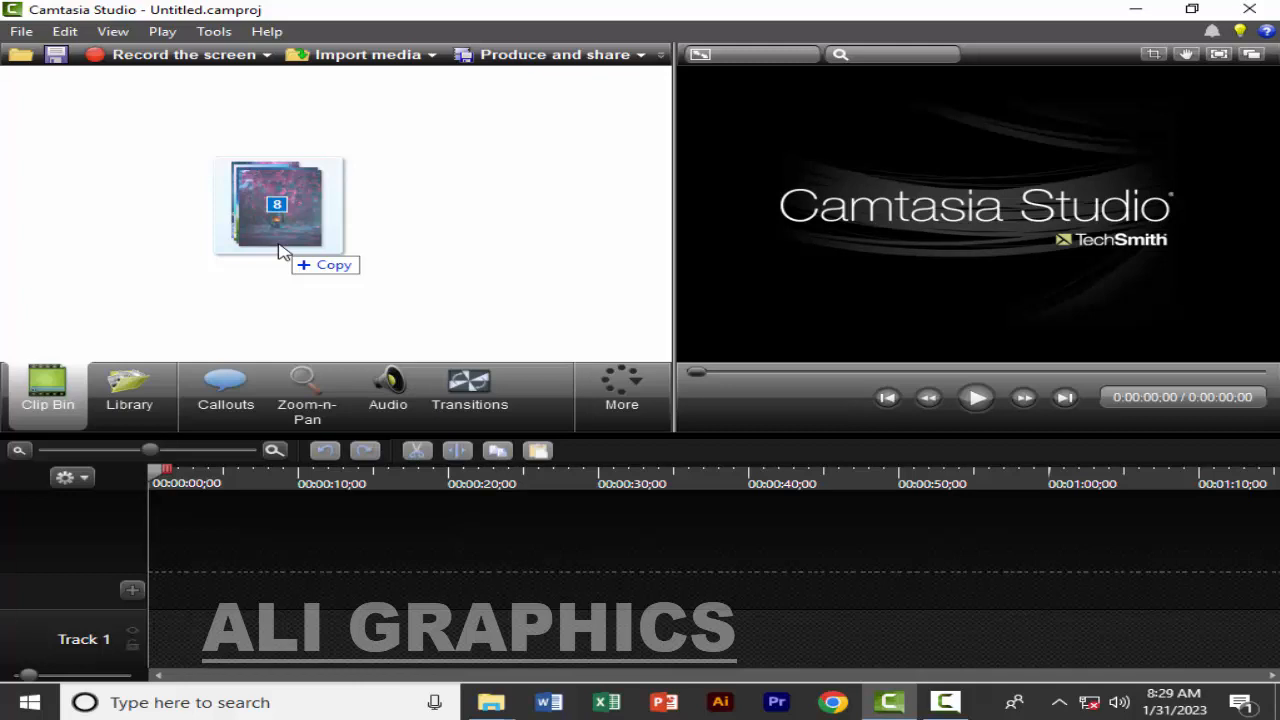
left_click_drag(280, 250, 280, 250)
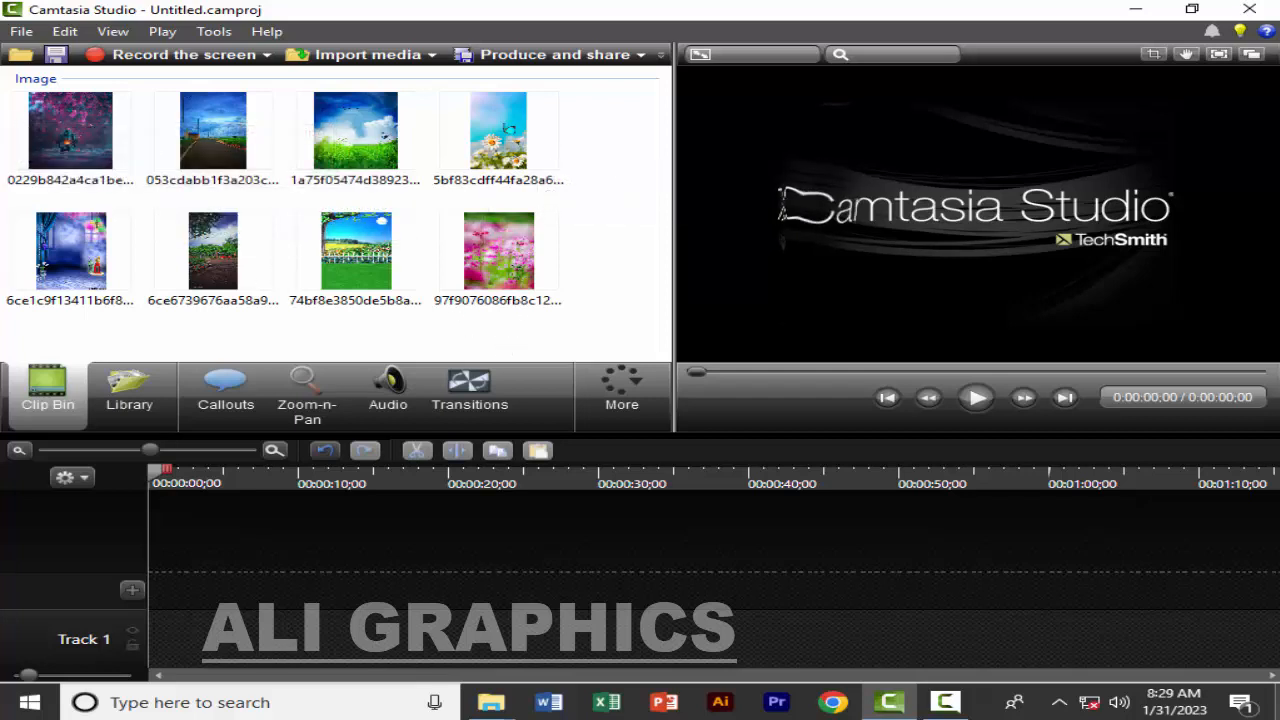
Import the video file from the desktop's New folder into the Clip Bin
left_click(1277, 703)
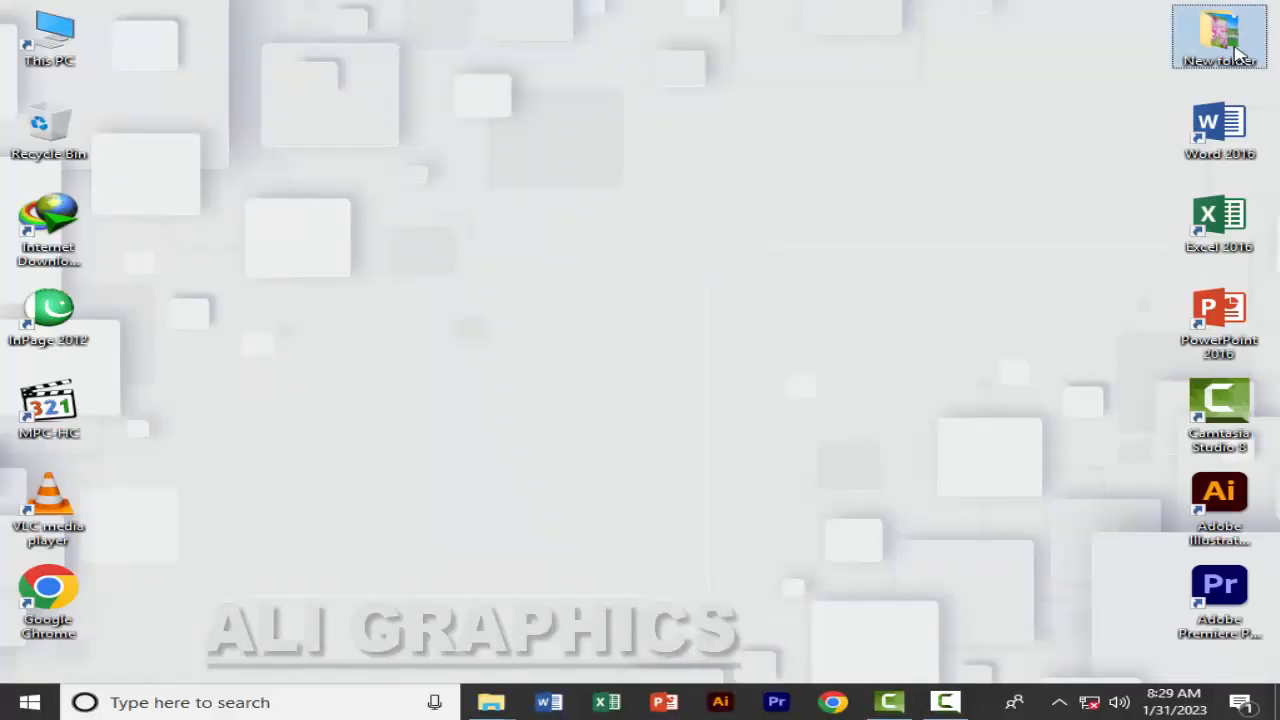
double_click(1219, 38)
left_click(201, 87)
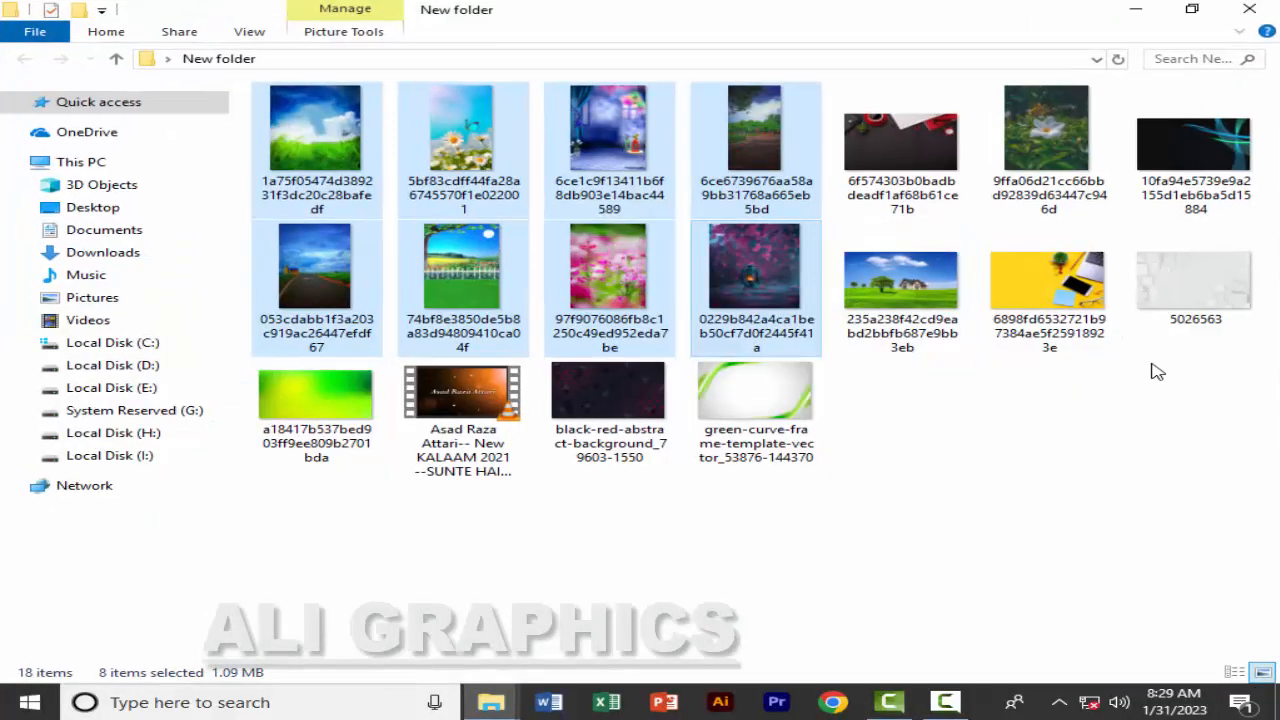
left_click(527, 480)
left_click_drag(444, 402, 556, 341)
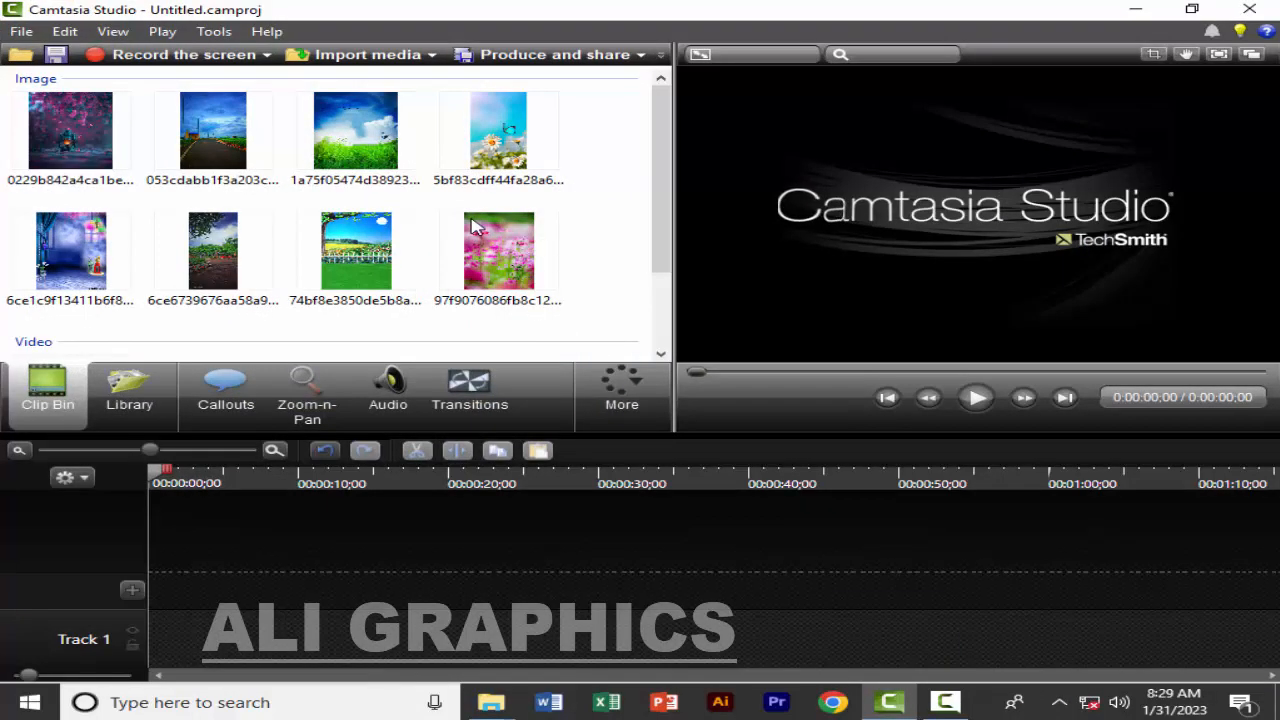
scroll(217, 223, "down", 2)
scroll(100, 263, "up", 2)
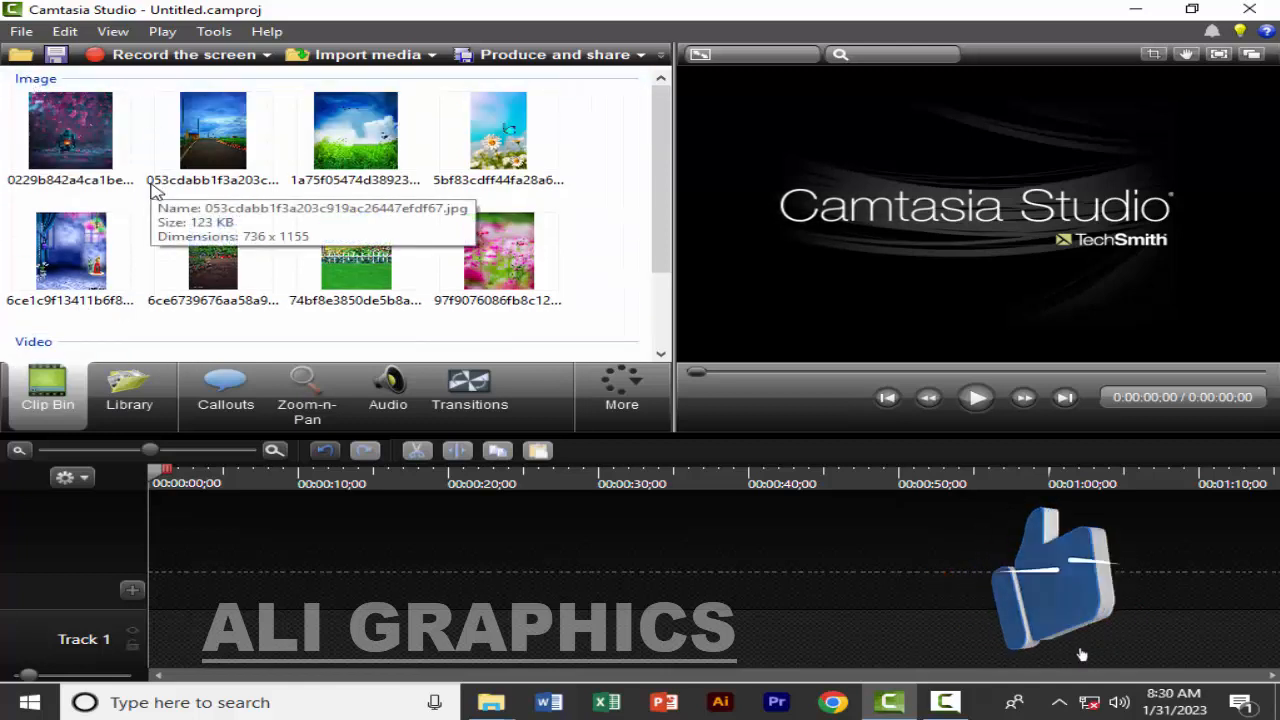
scroll(59, 270, "down", 2)
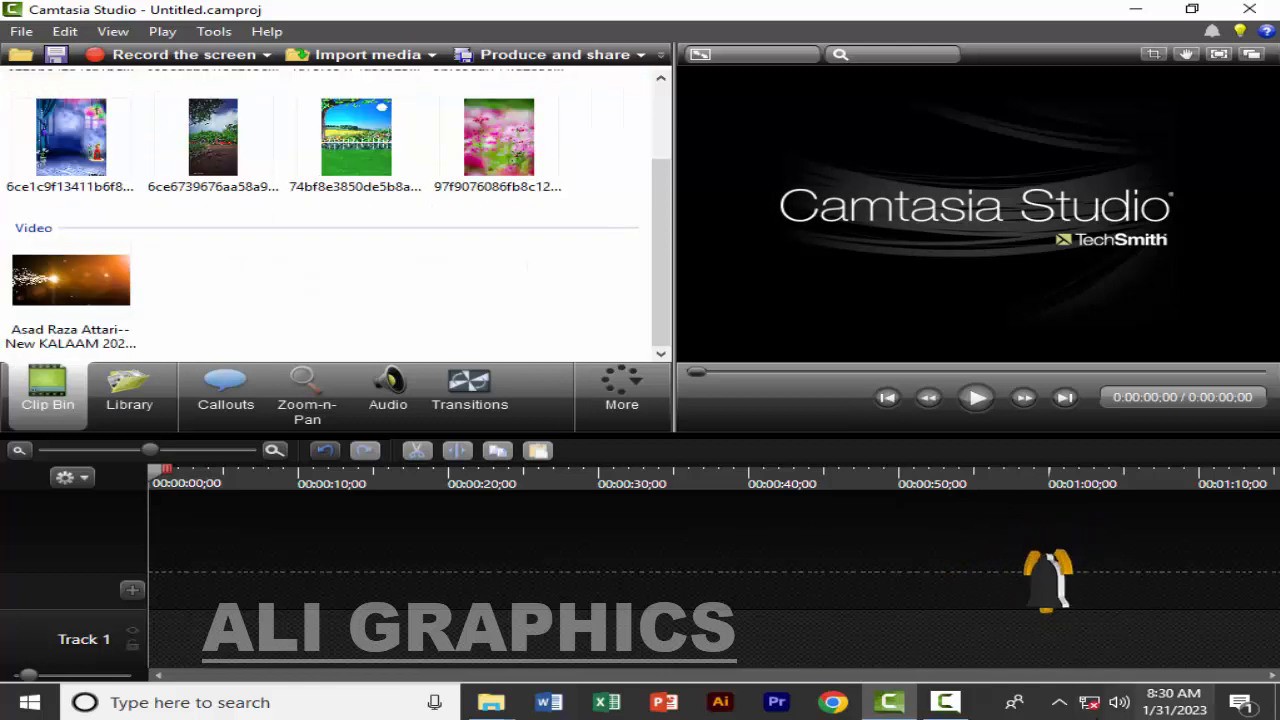
left_click(948, 702)
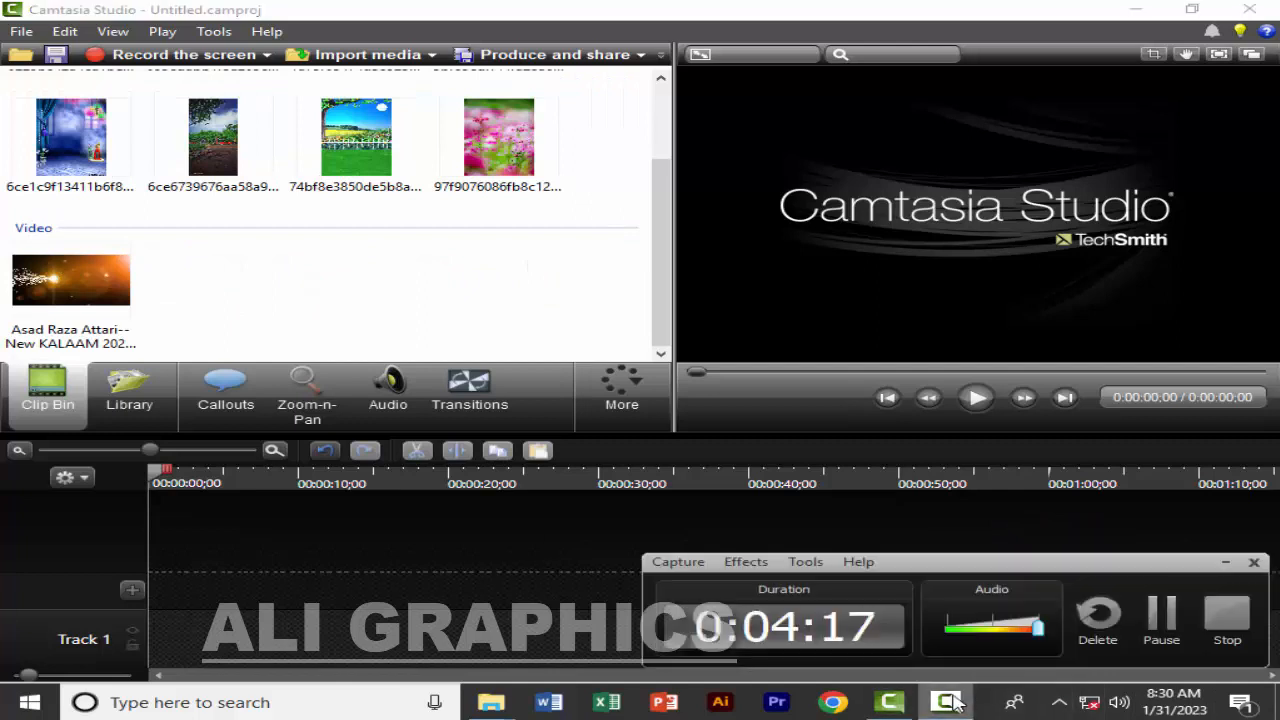
left_click(948, 702)
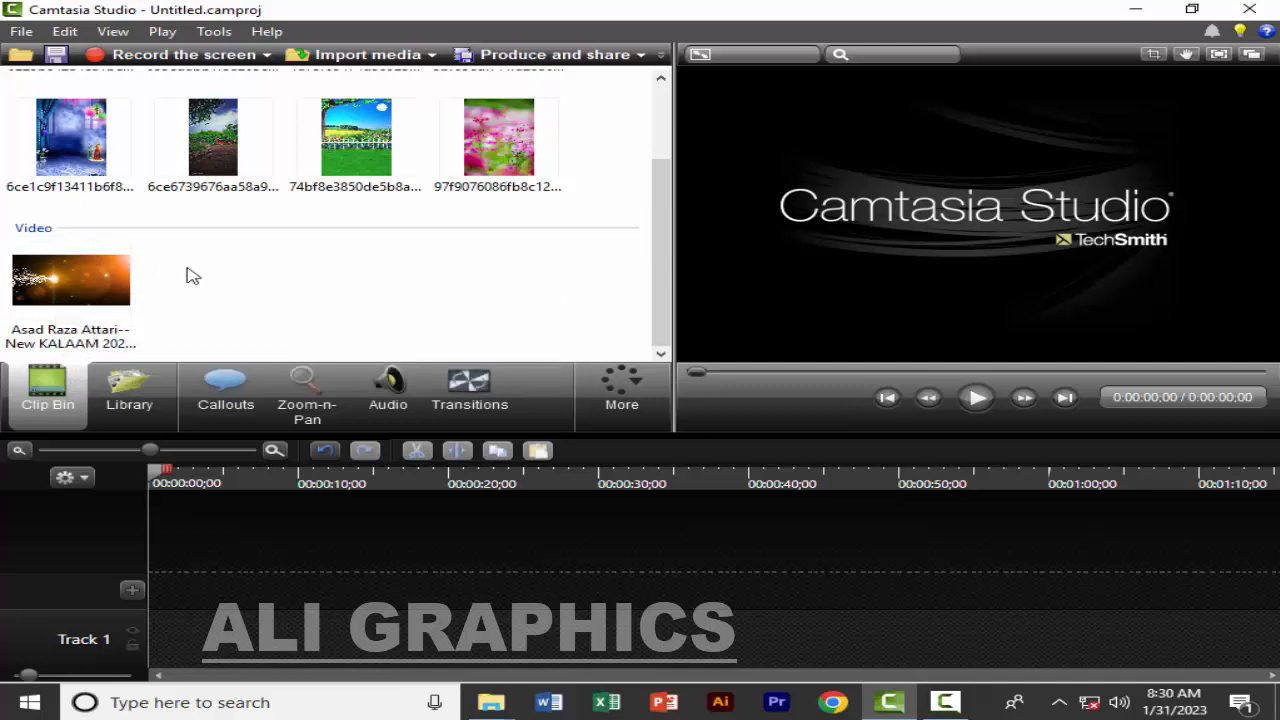
Add the four images in the Clip Bin's first row to the timeline at the playhead on Track 1
scroll(285, 290, "up", 3)
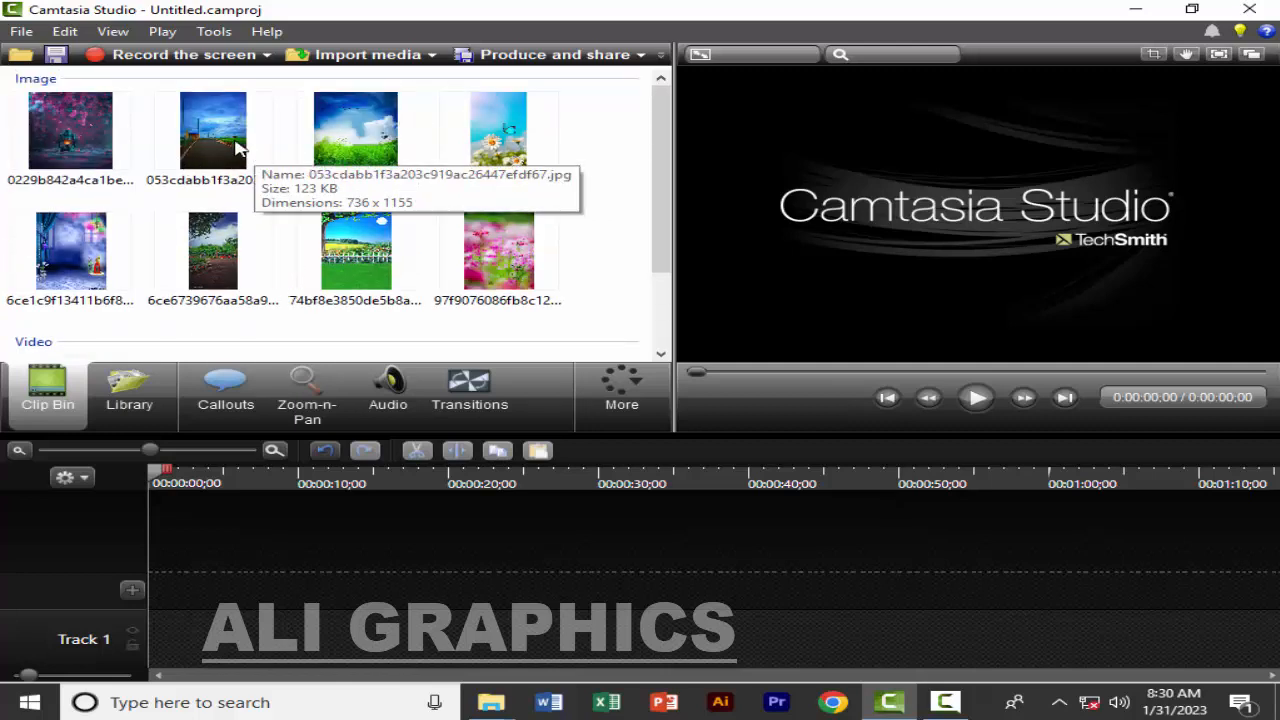
left_click_drag(563, 133, 72, 145)
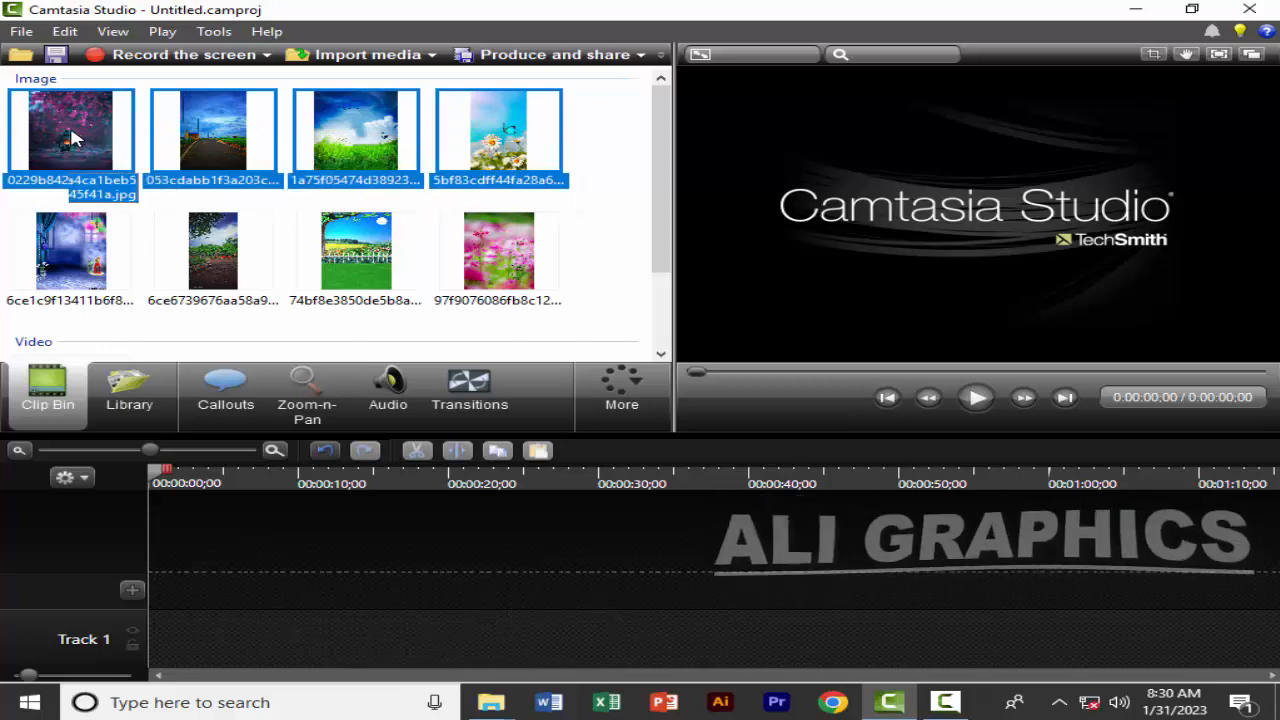
right_click(73, 141)
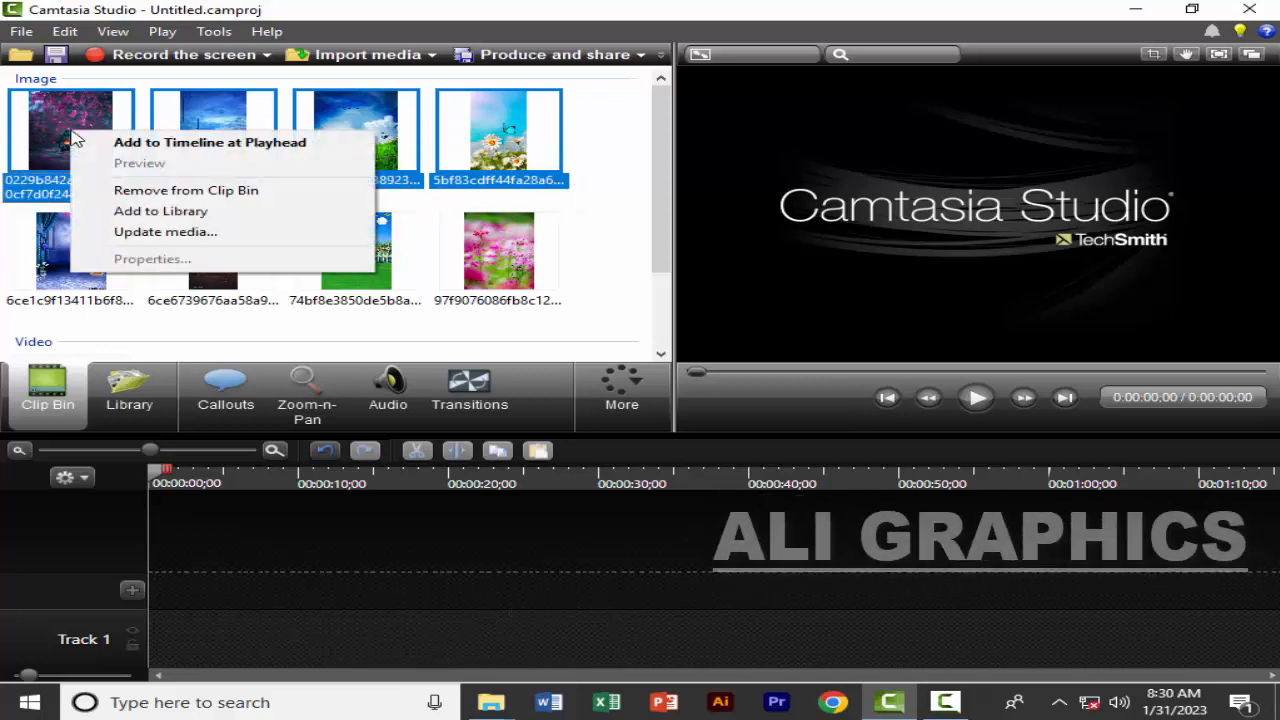
left_click(158, 147)
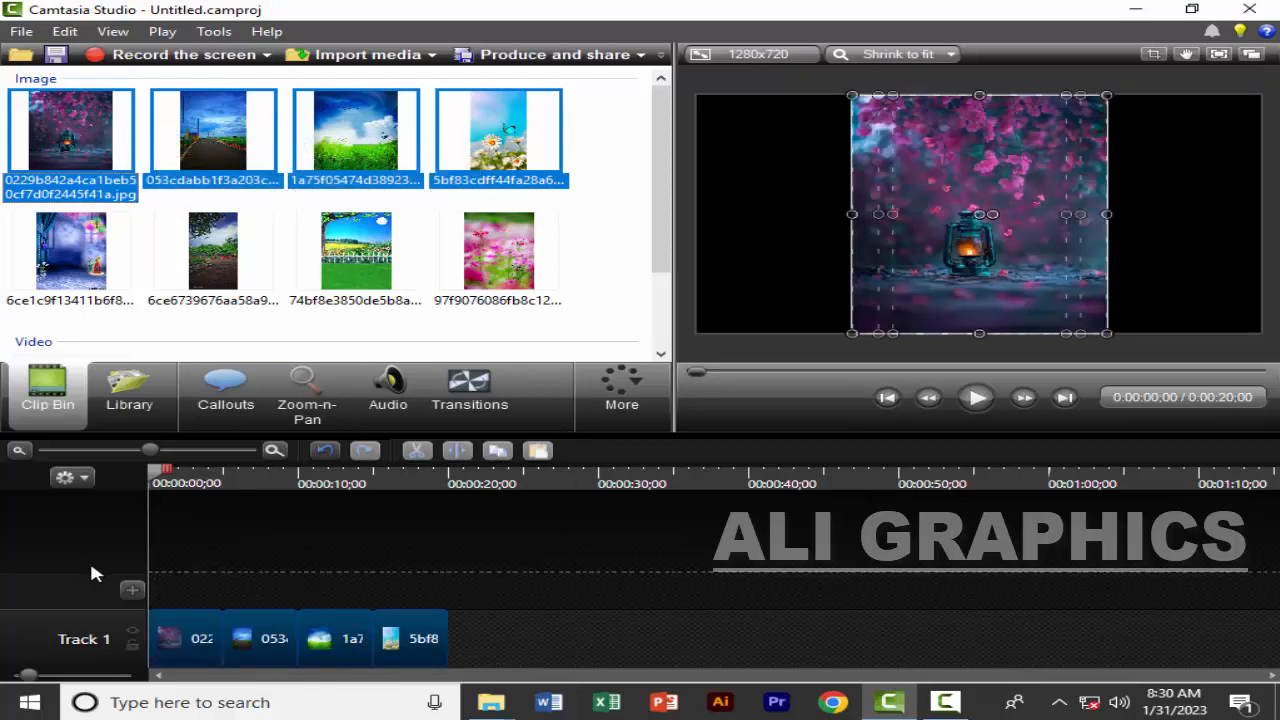
left_click(512, 634)
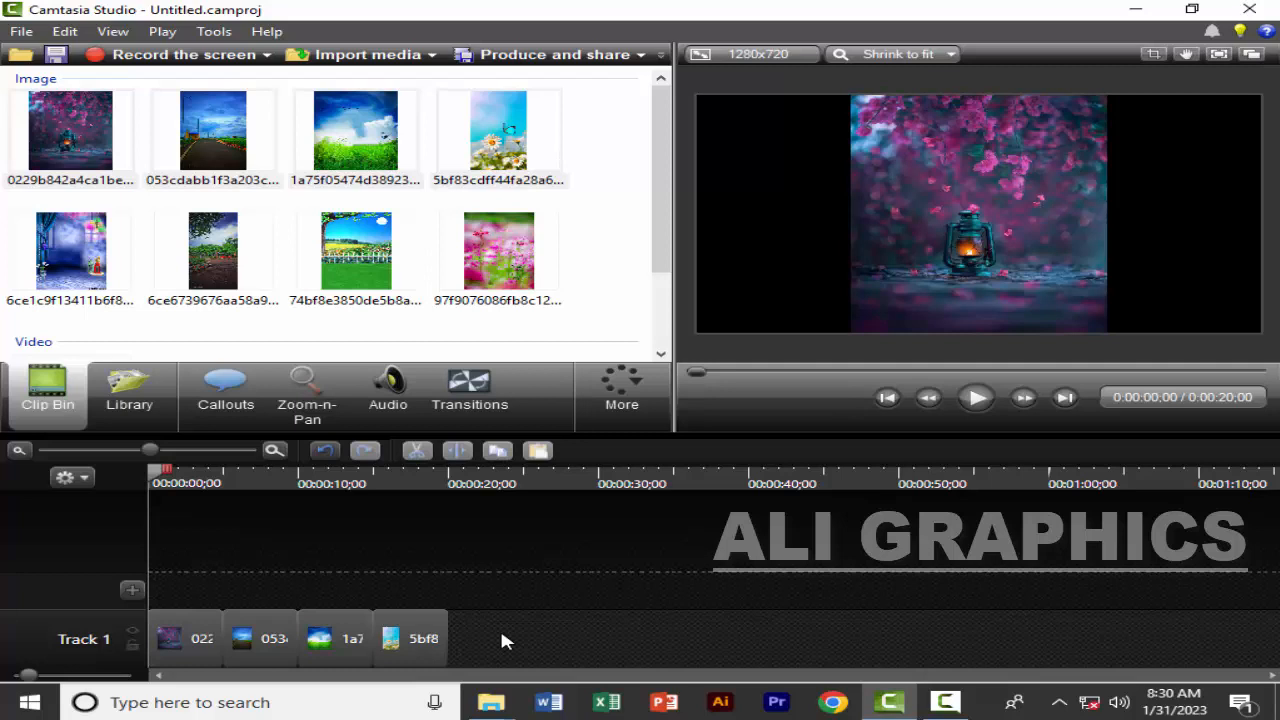
Add two empty tracks to the timeline above Track 1
left_click(131, 589)
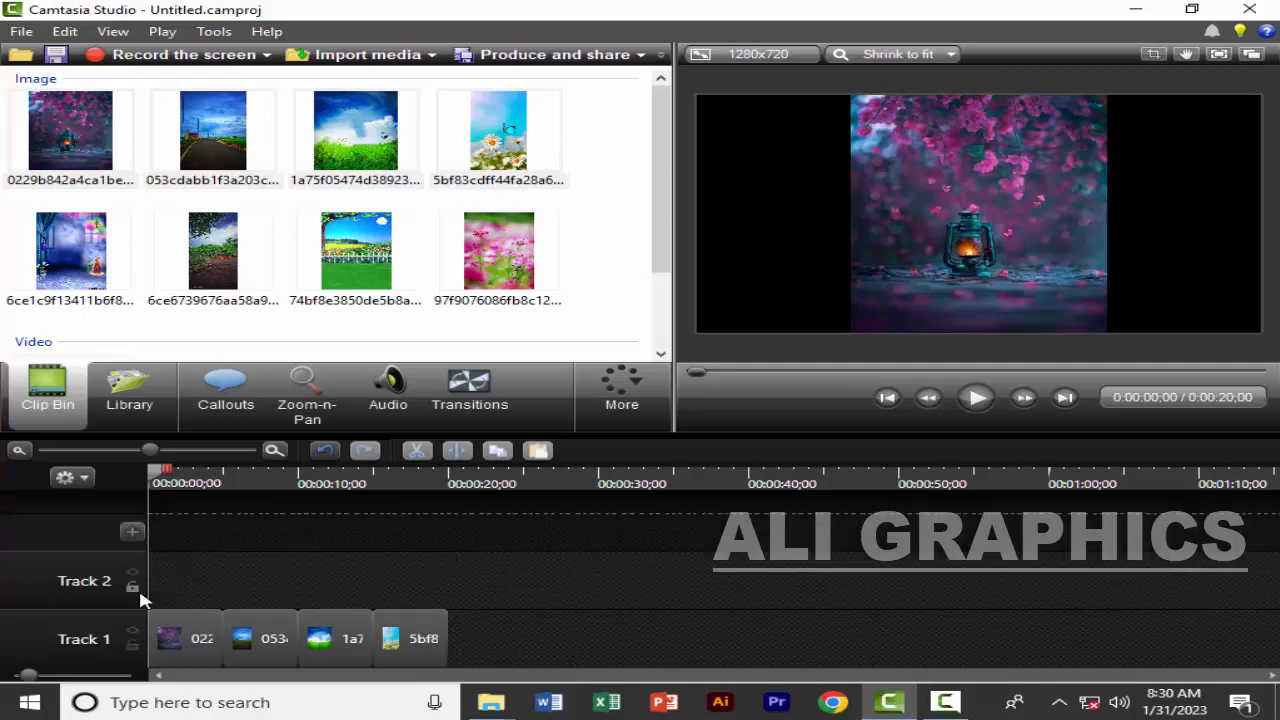
left_click(133, 533)
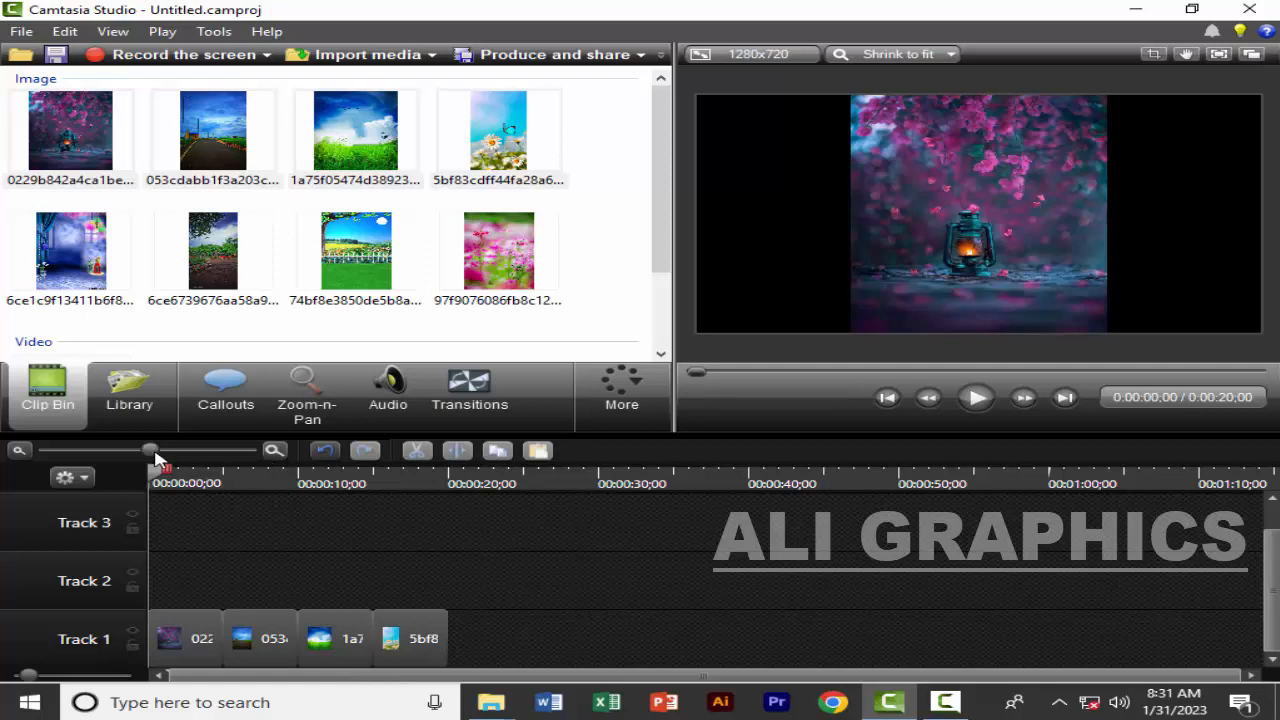
left_click(20, 451)
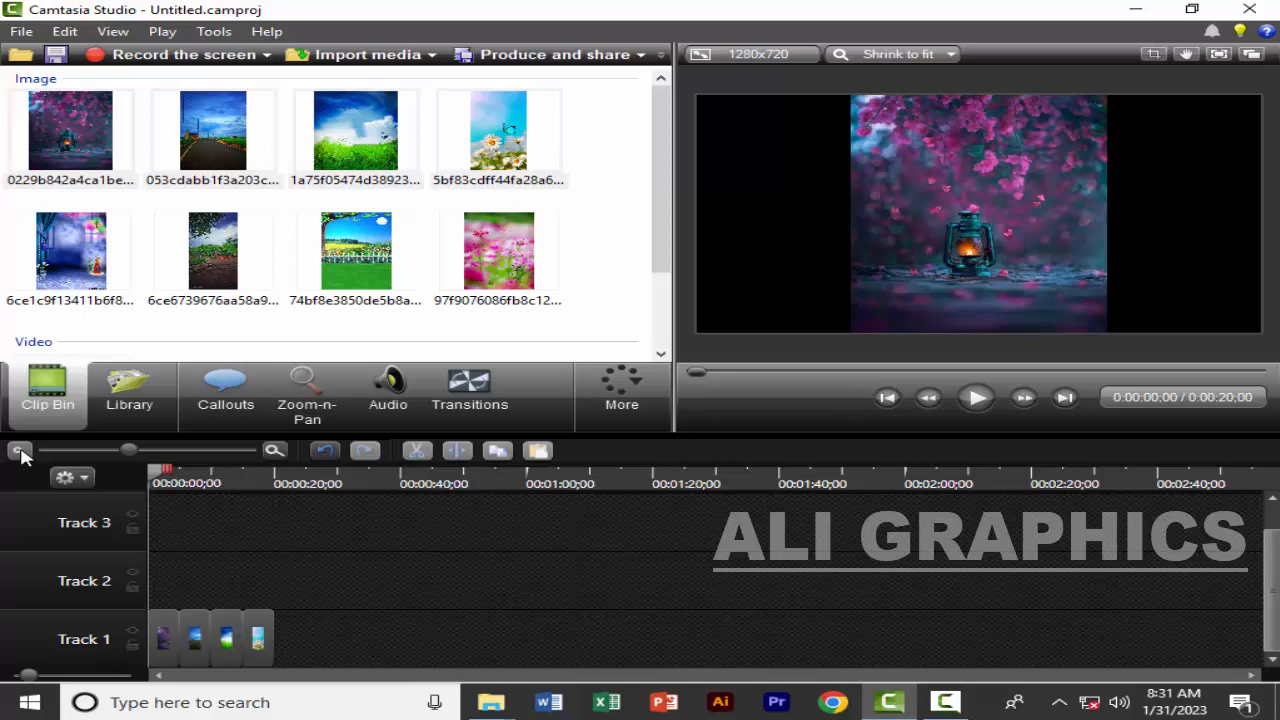
left_click(286, 458)
left_click(286, 458)
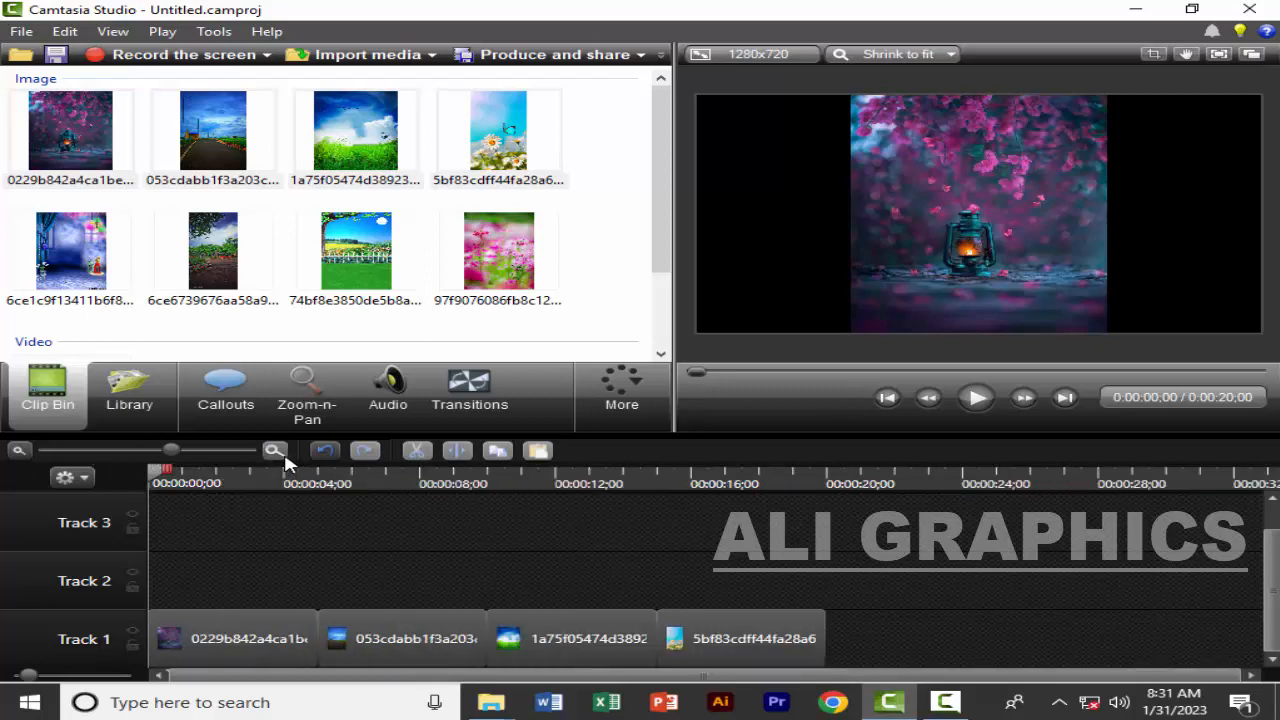
left_click(286, 458)
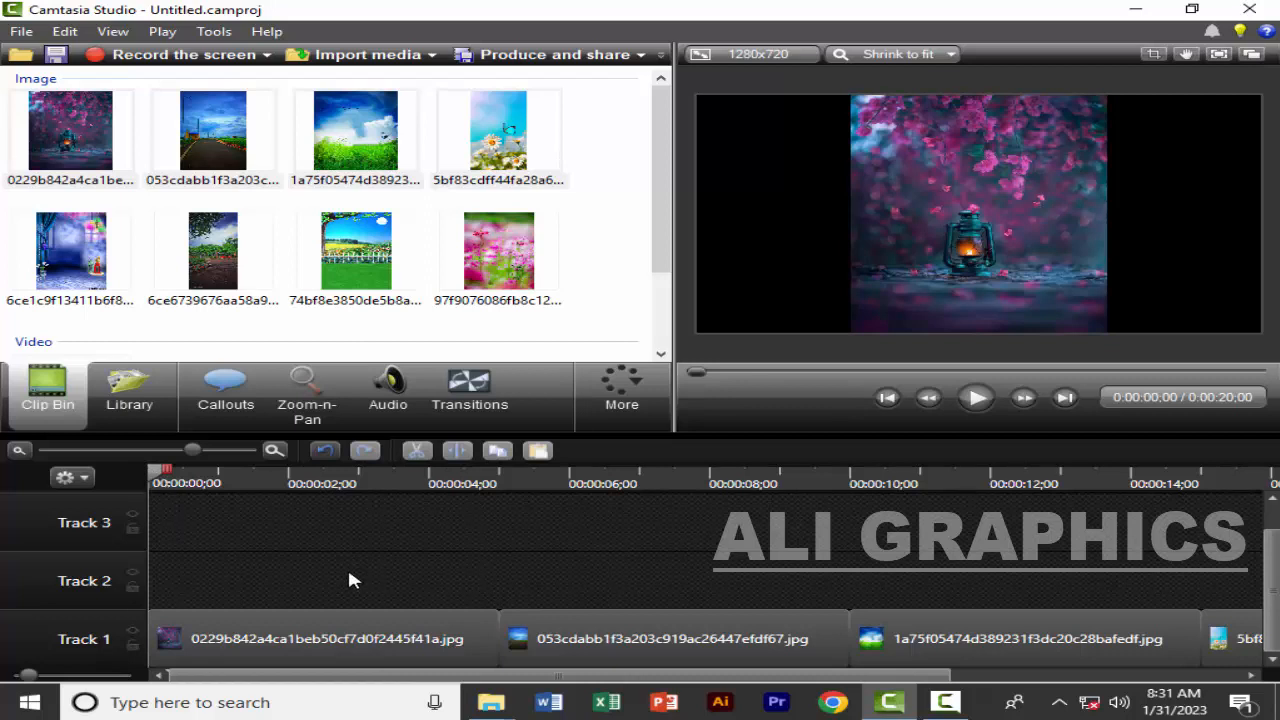
left_click(275, 452)
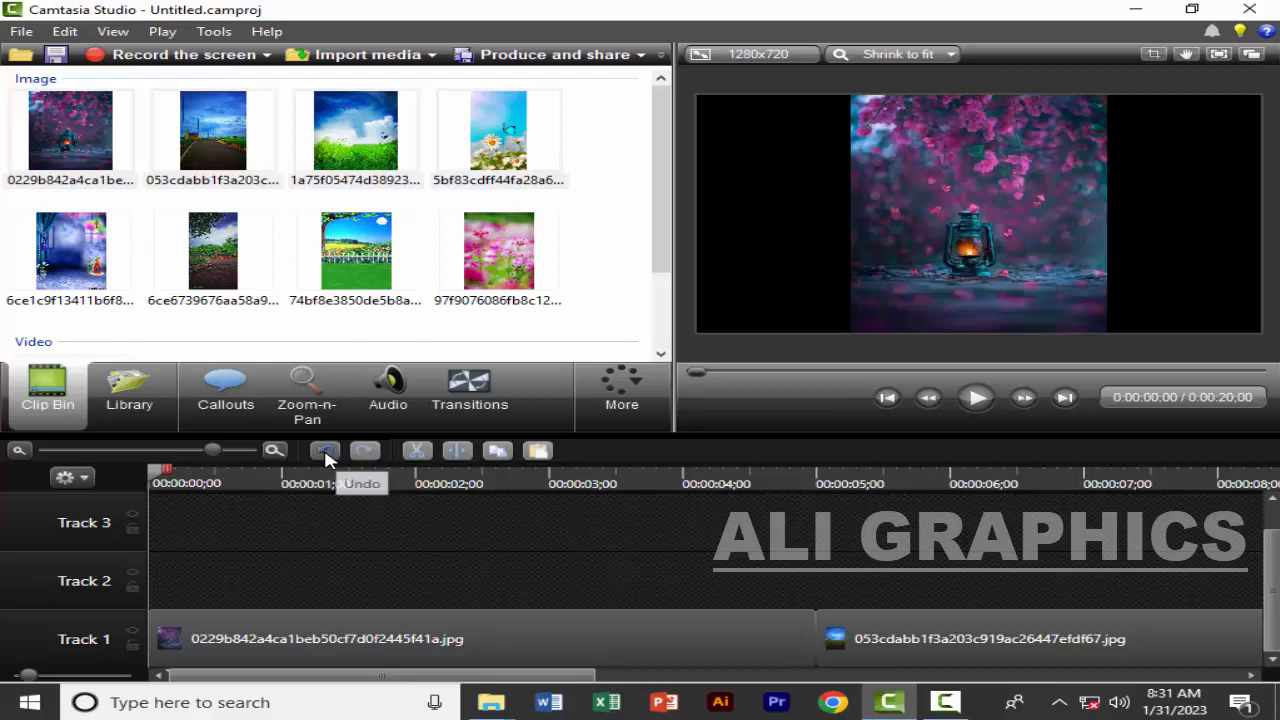
Undo the last track addition and redo it
left_click(325, 453)
left_click(361, 452)
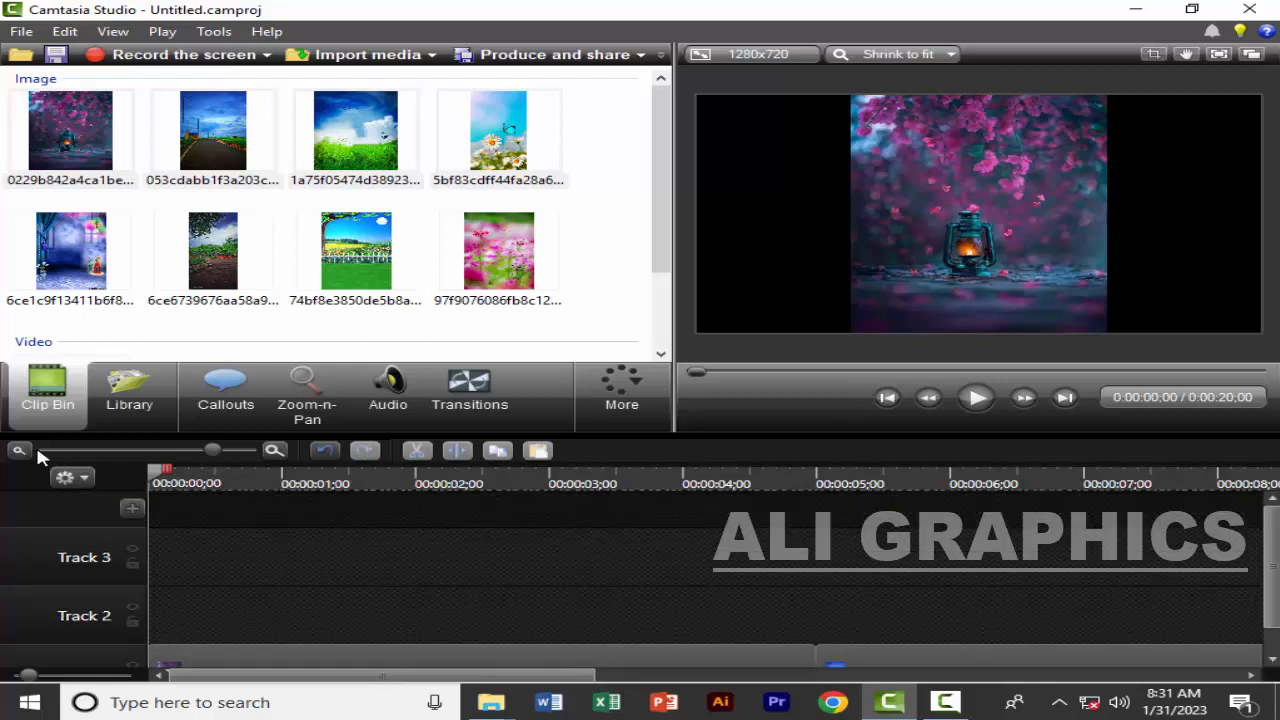
left_click(40, 456)
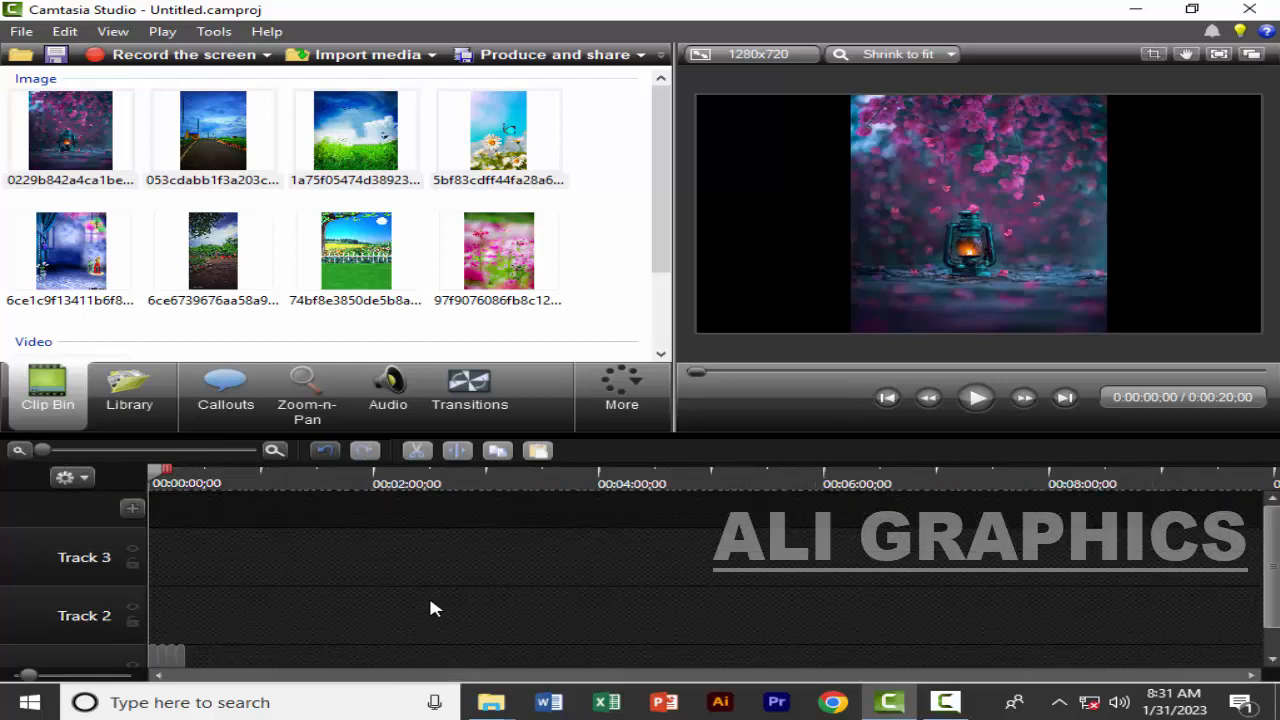
Zoom the timeline so all four clips on Track 1 show in full, and move the playhead to 0:00:02;06
scroll(433, 607, "down", 1)
left_click(274, 450)
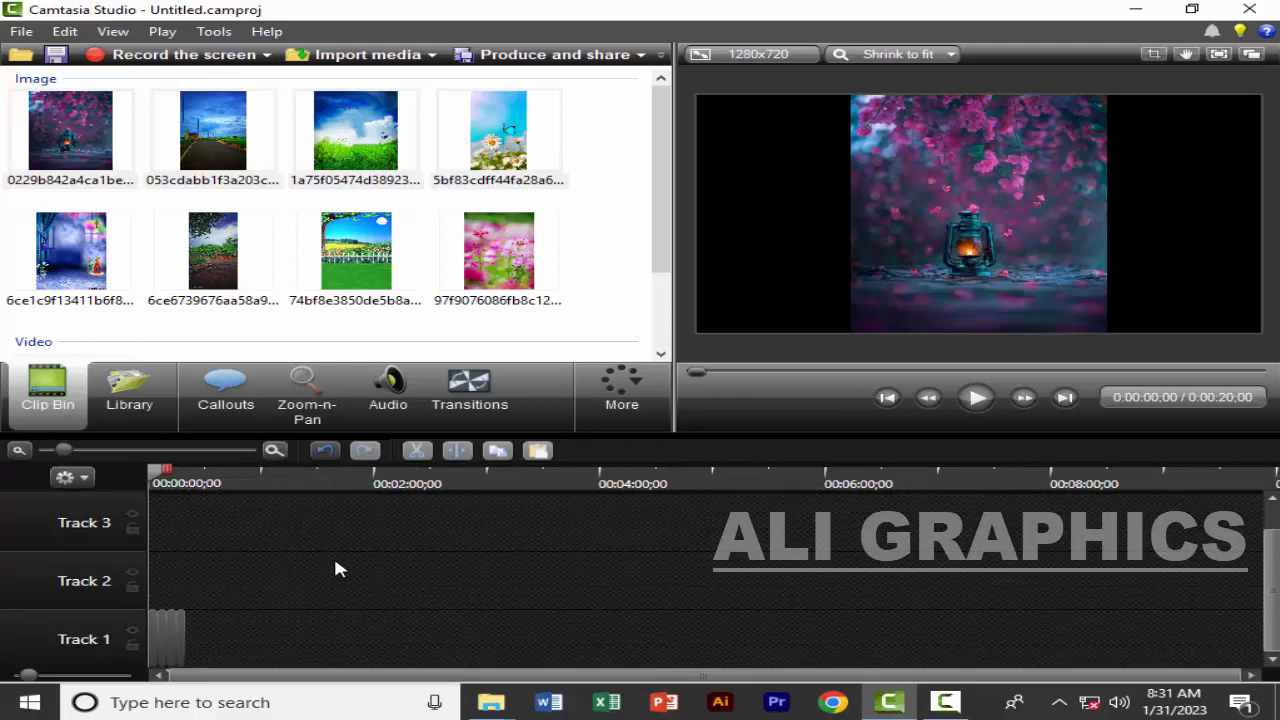
left_click(273, 450)
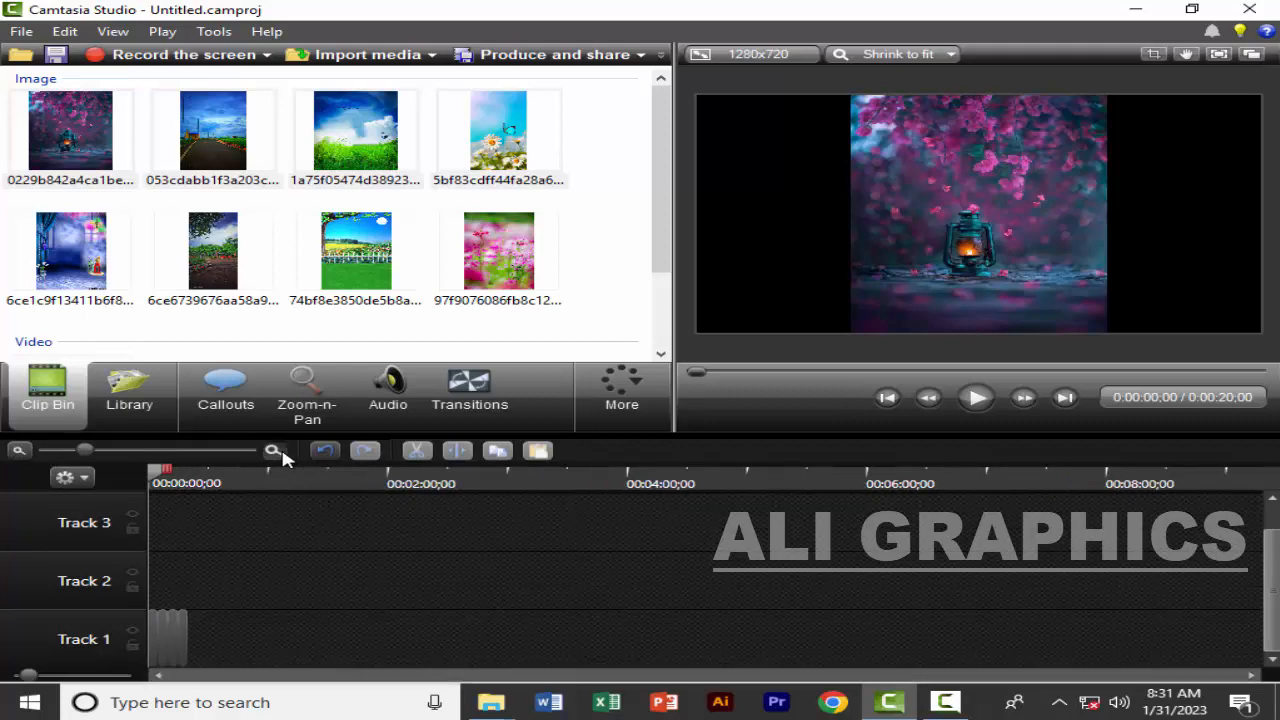
left_click(273, 450)
left_click(274, 450)
left_click(274, 450)
left_click(274, 450)
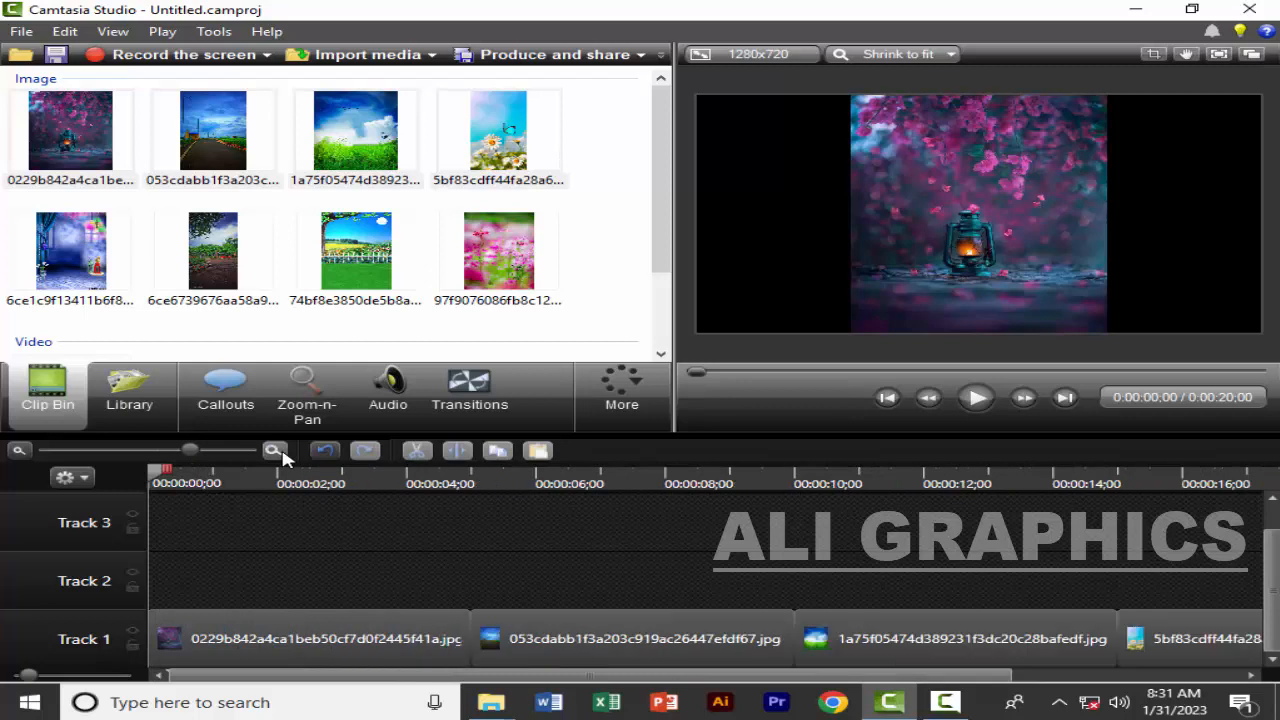
left_click(22, 450)
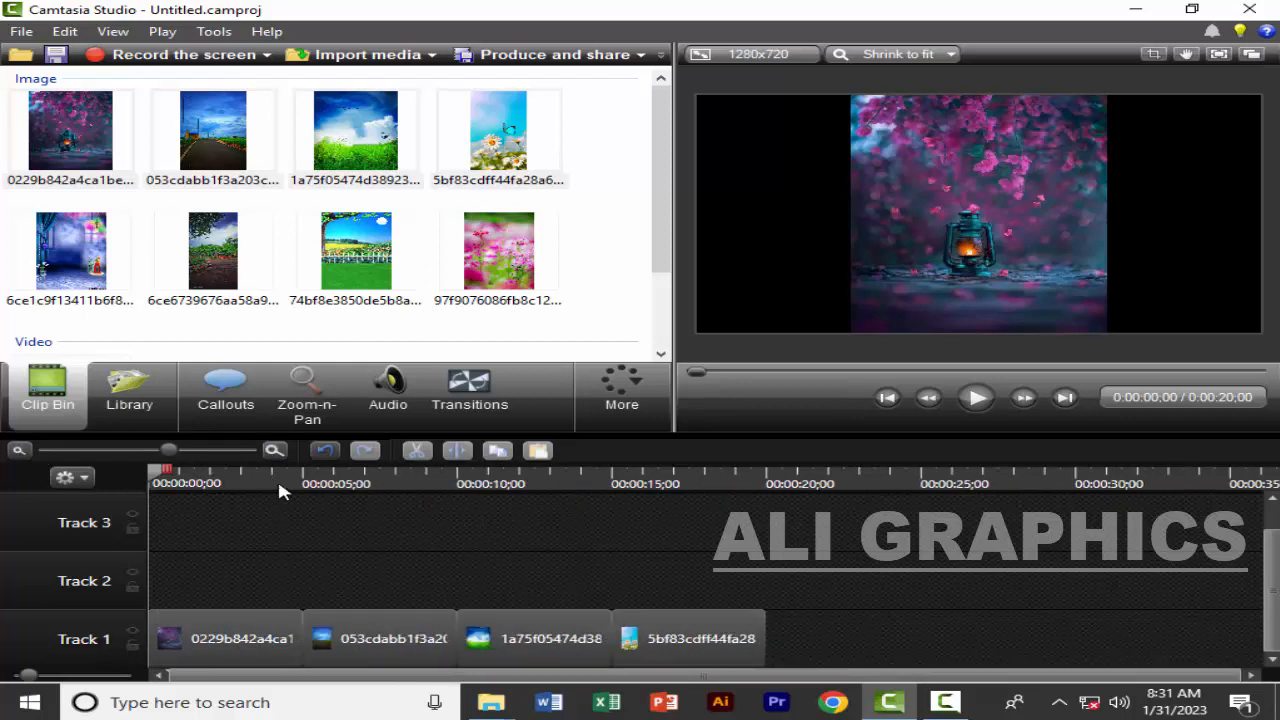
left_click(217, 485)
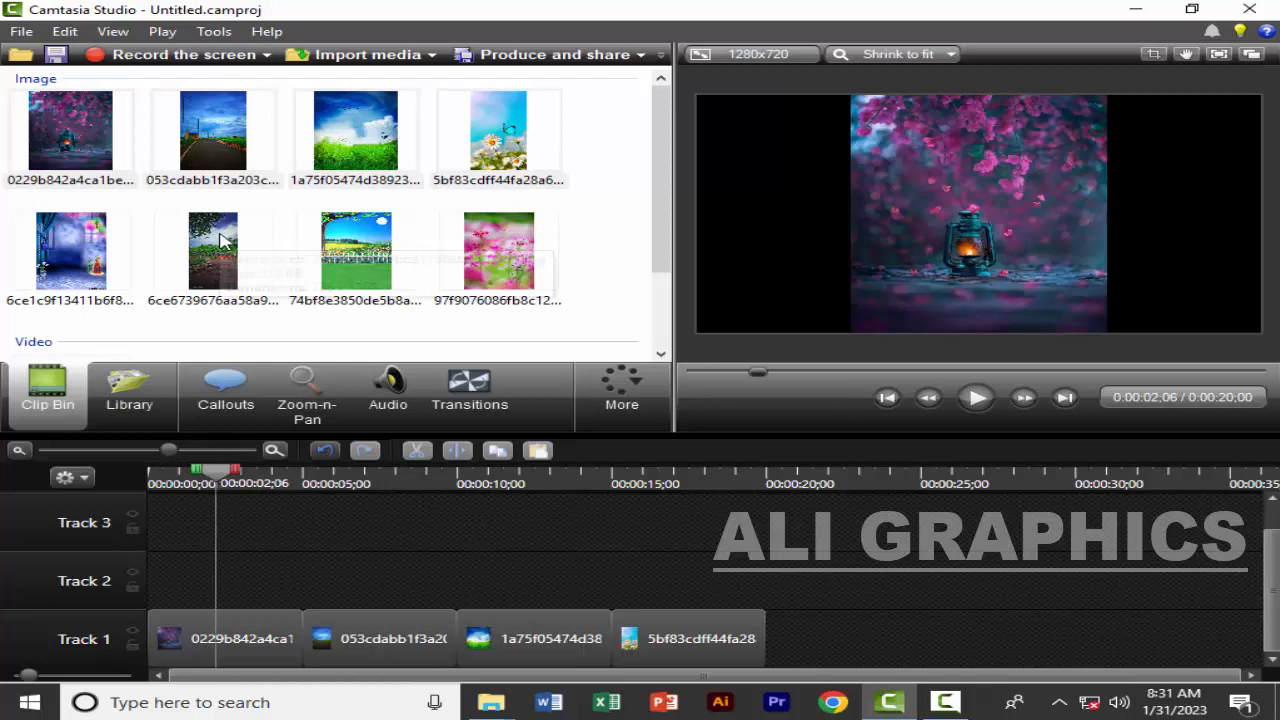
left_click(224, 648)
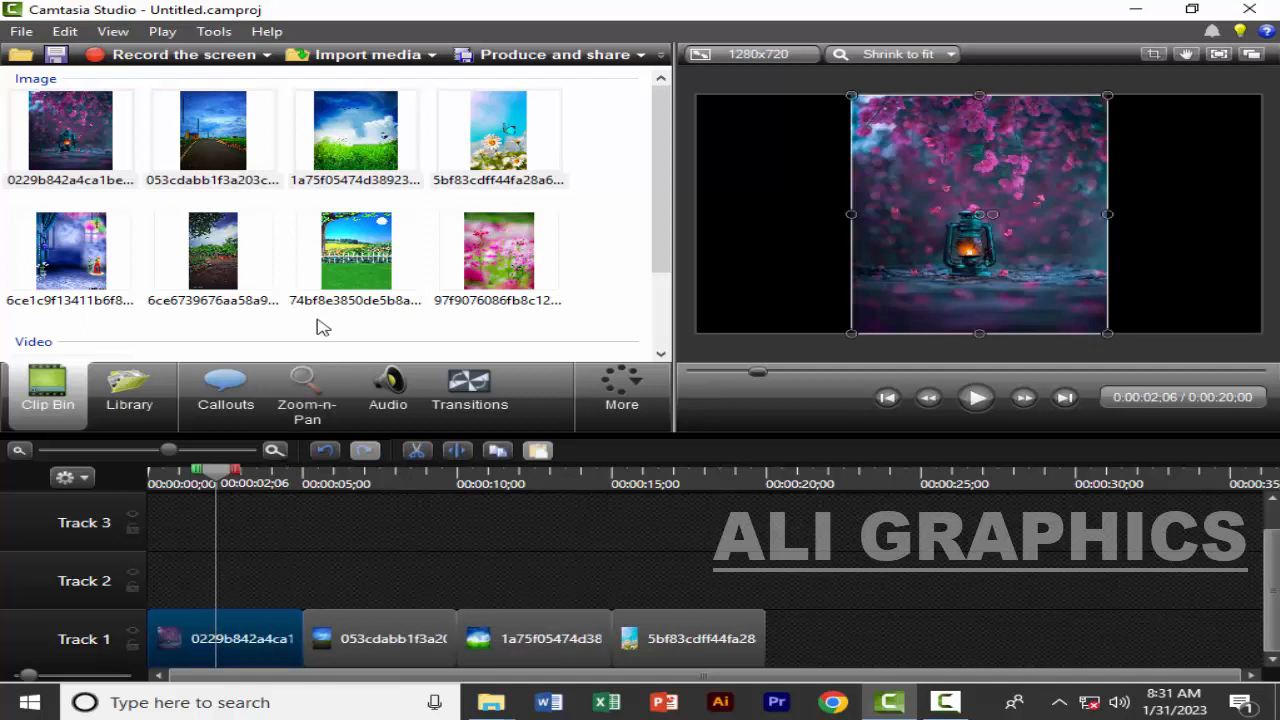
left_click(373, 520)
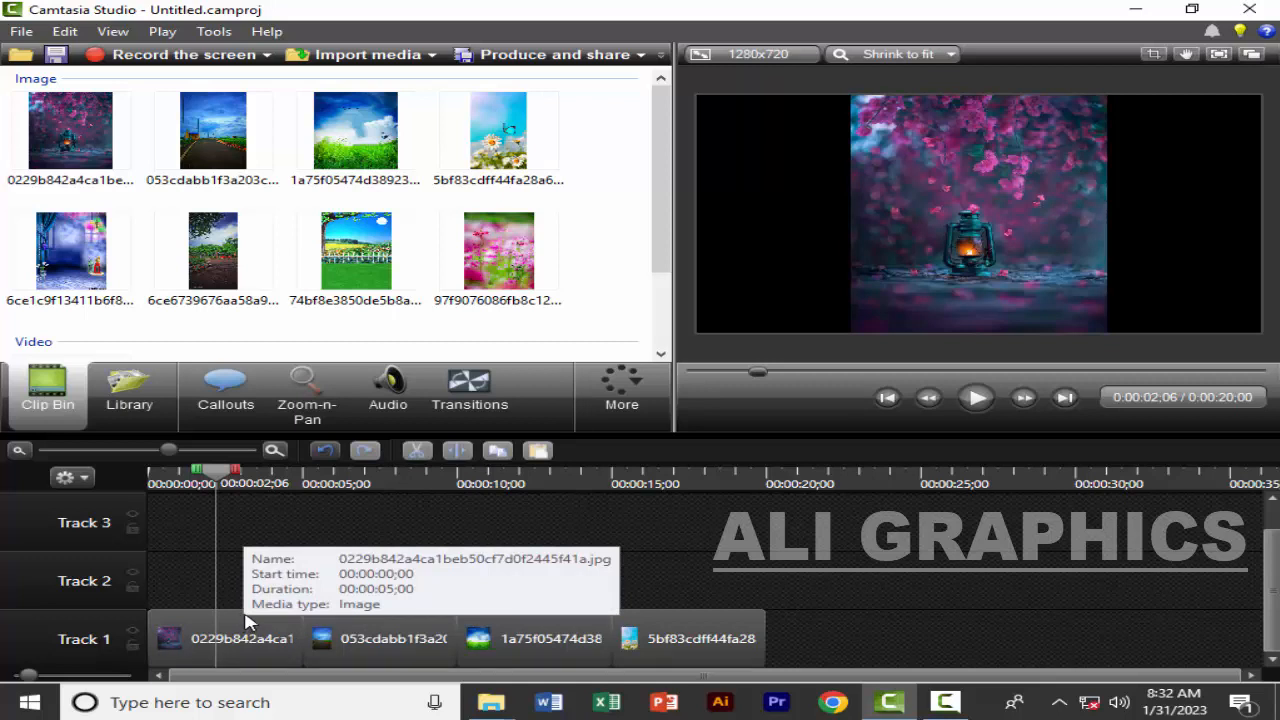
left_click(946, 702)
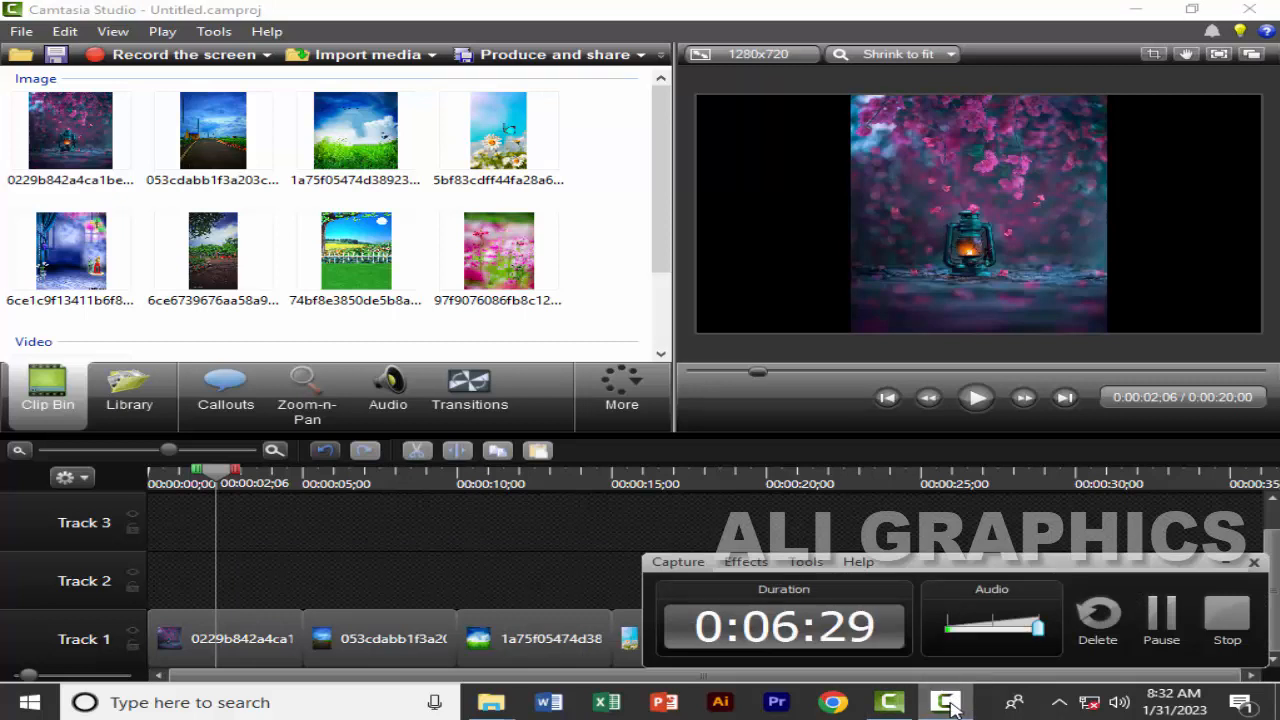
left_click(946, 702)
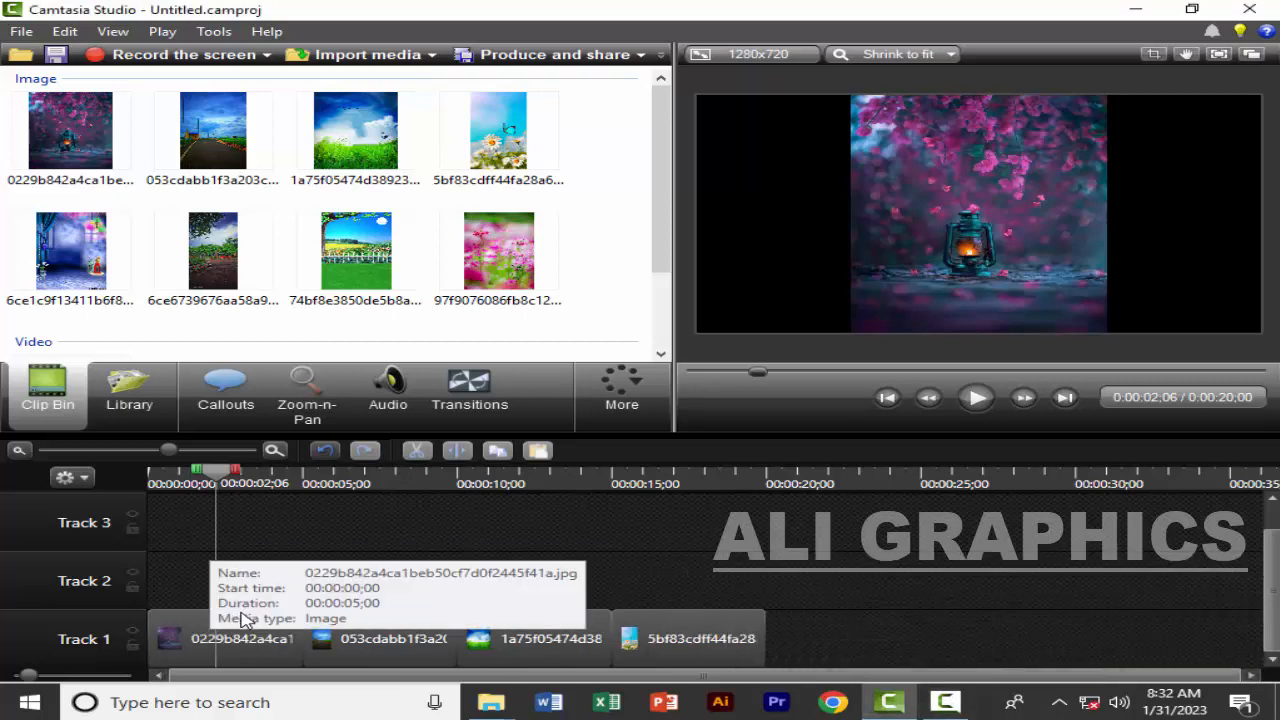
Select the four clips on Track 1 one by one, select them all together, and clear the selection
left_click(243, 624)
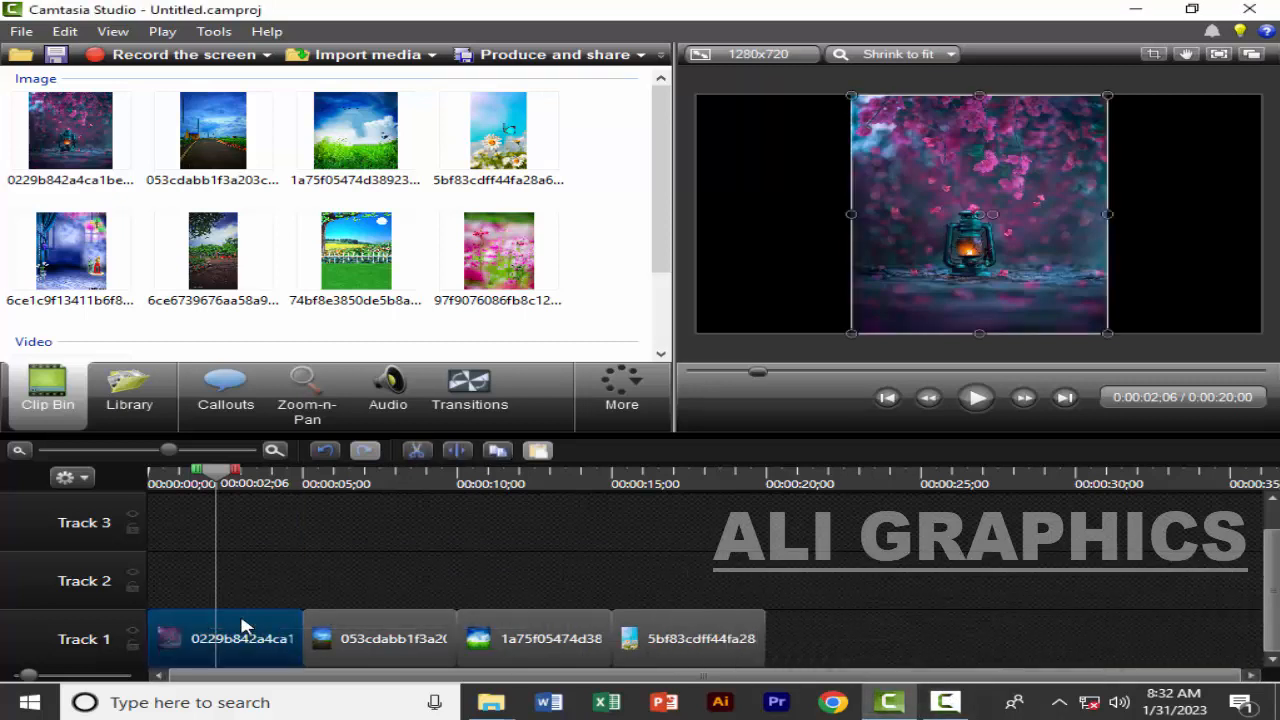
left_click(335, 625)
left_click(522, 631)
left_click(672, 641)
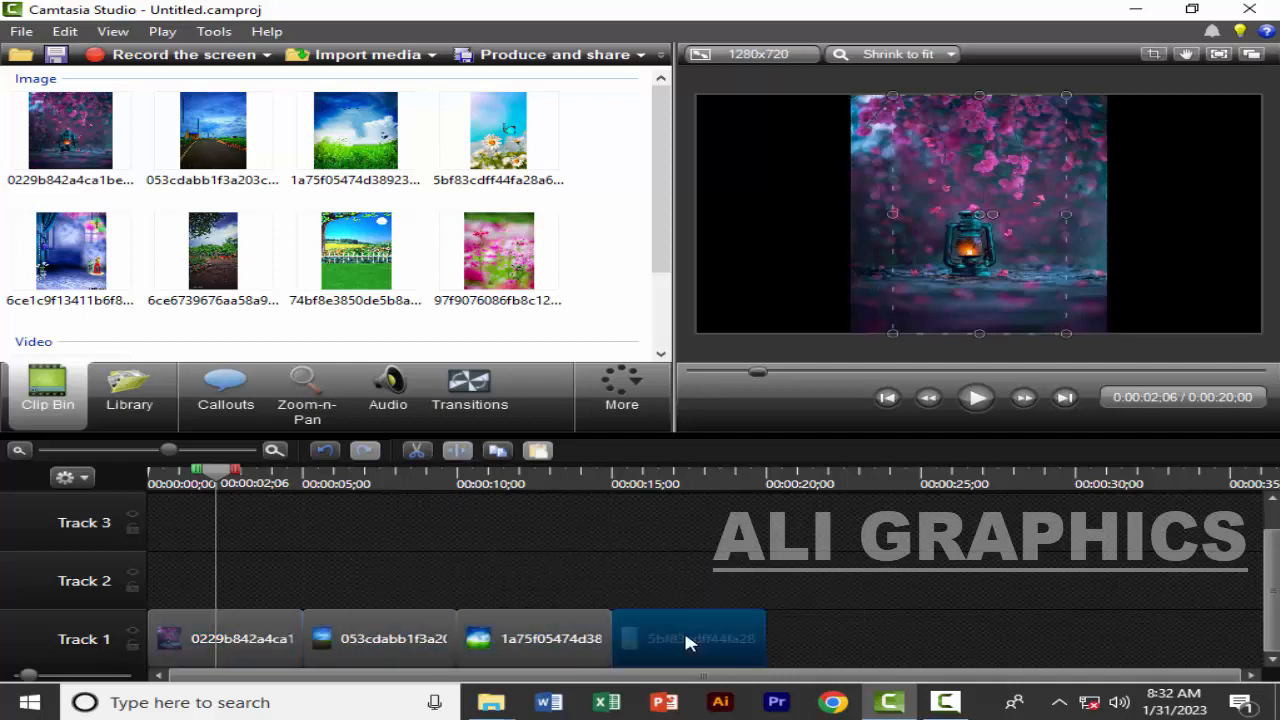
left_click(712, 597)
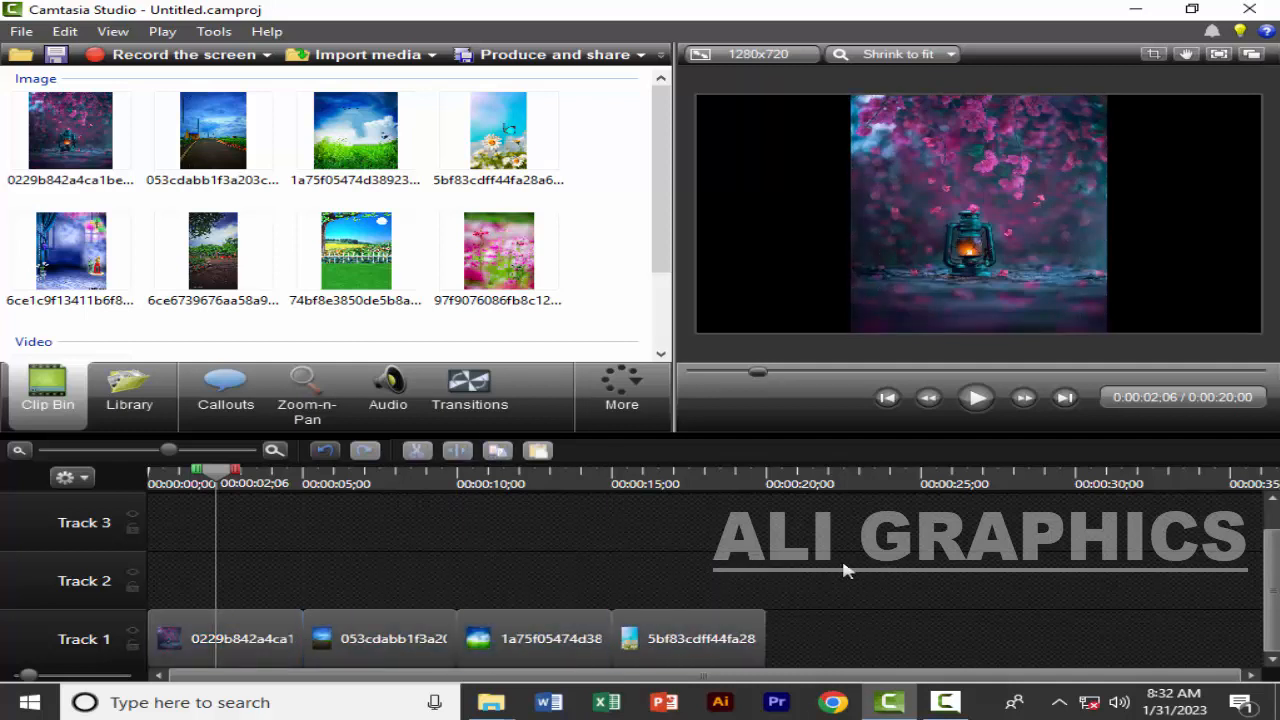
left_click_drag(842, 562, 180, 634)
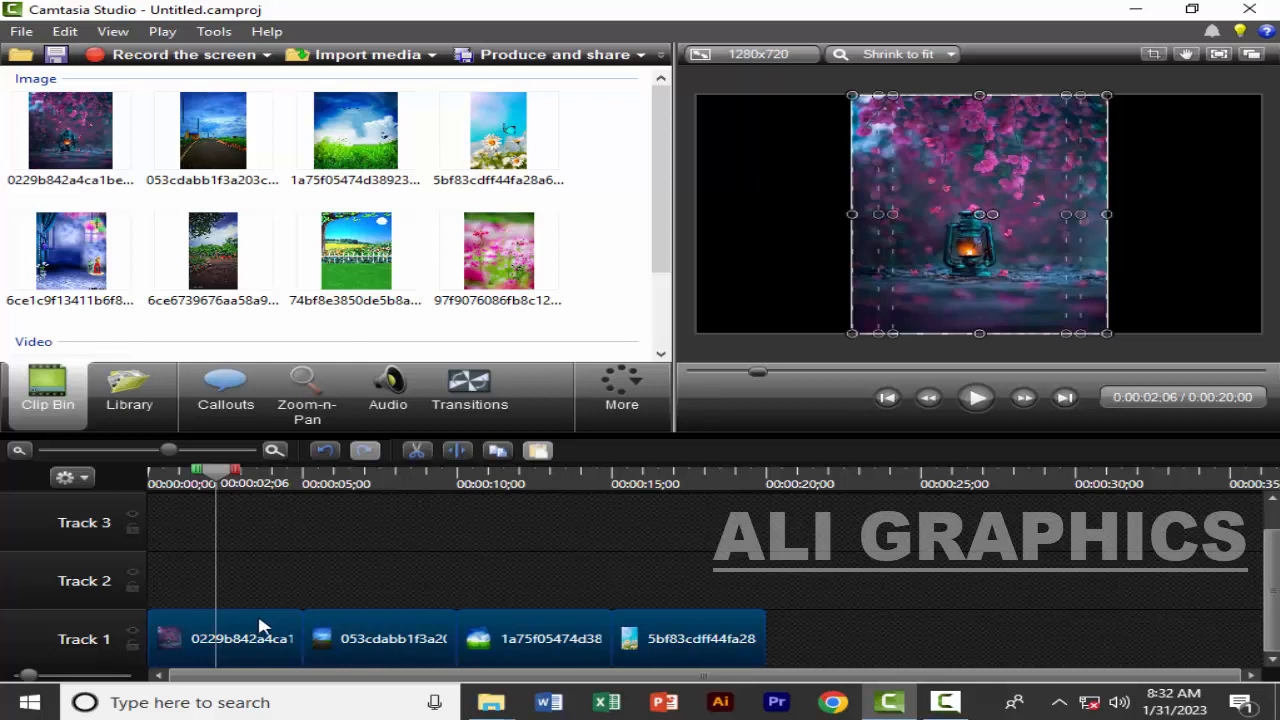
left_click(238, 540)
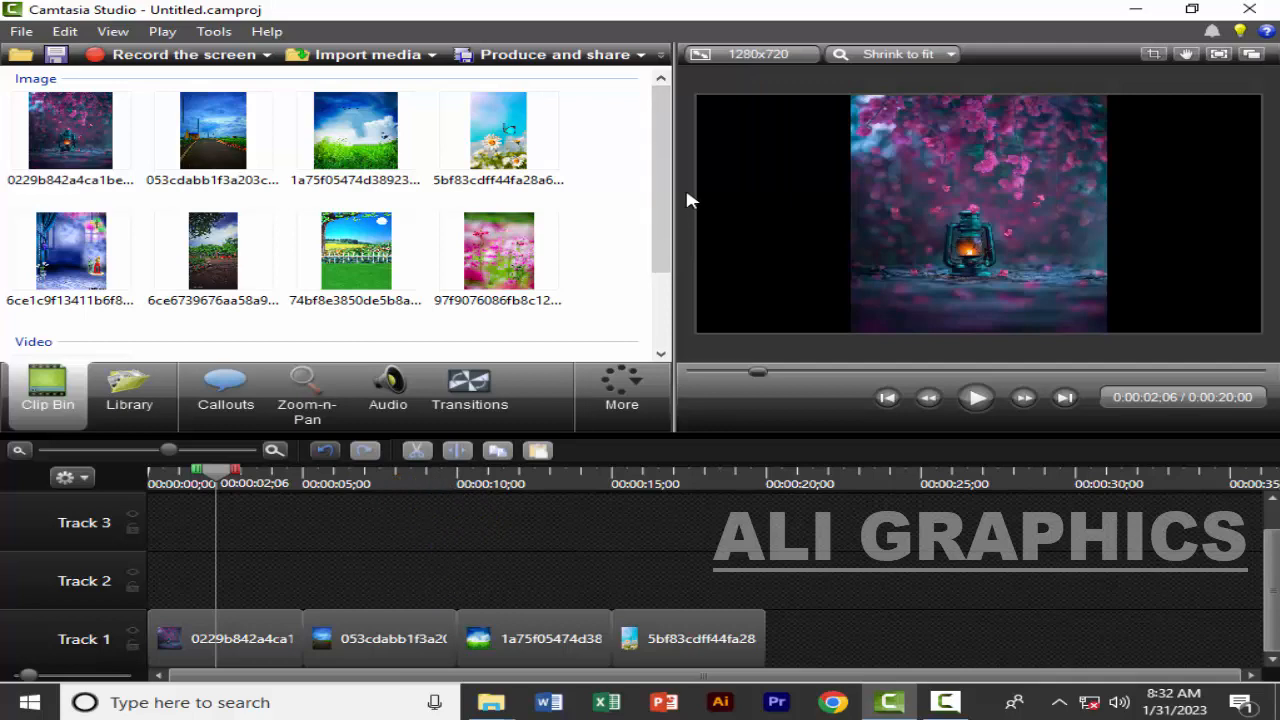
Set the video's editing dimensions to the preset 720p HD (1280x720) great for YouTube
left_click(750, 60)
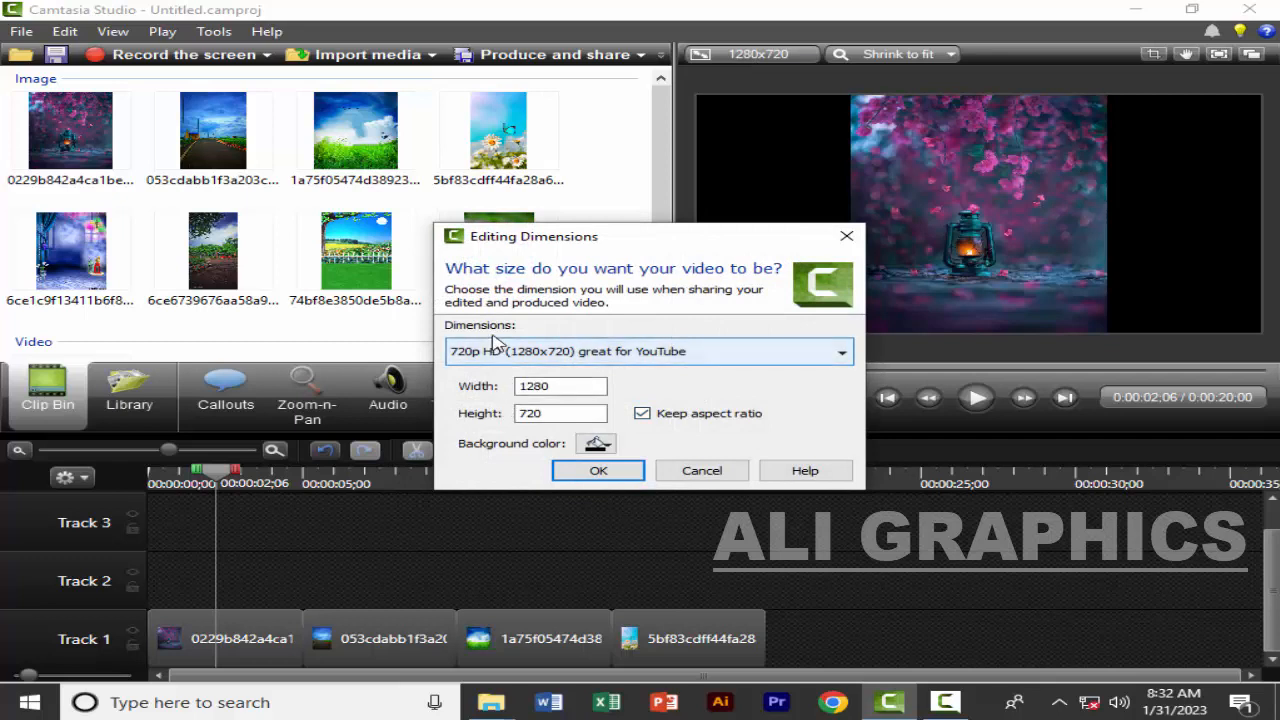
left_click(552, 357)
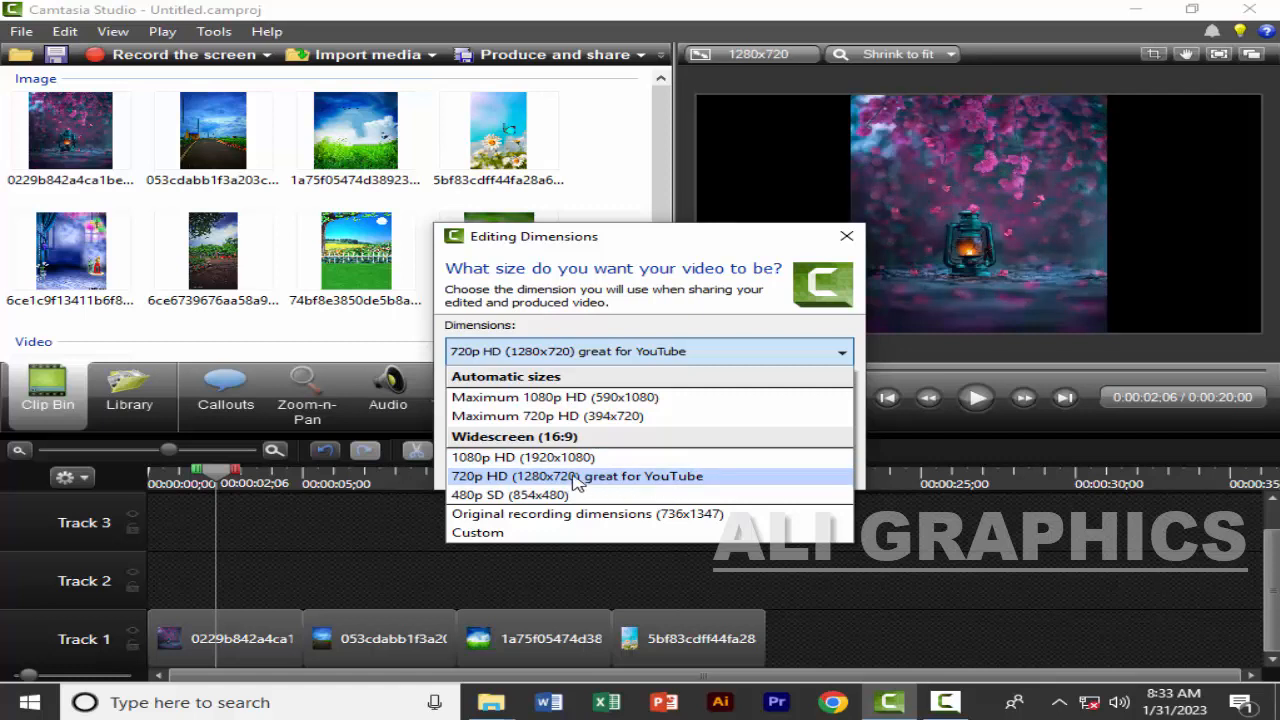
left_click(577, 480)
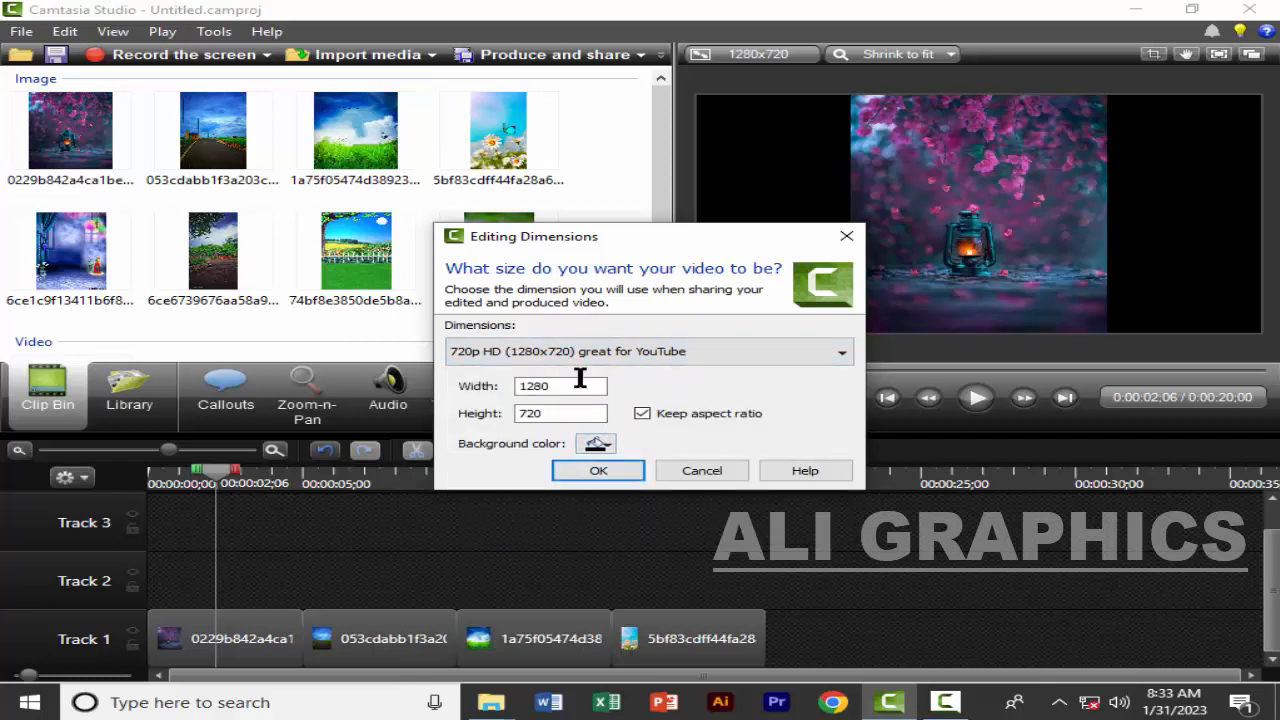
left_click(611, 472)
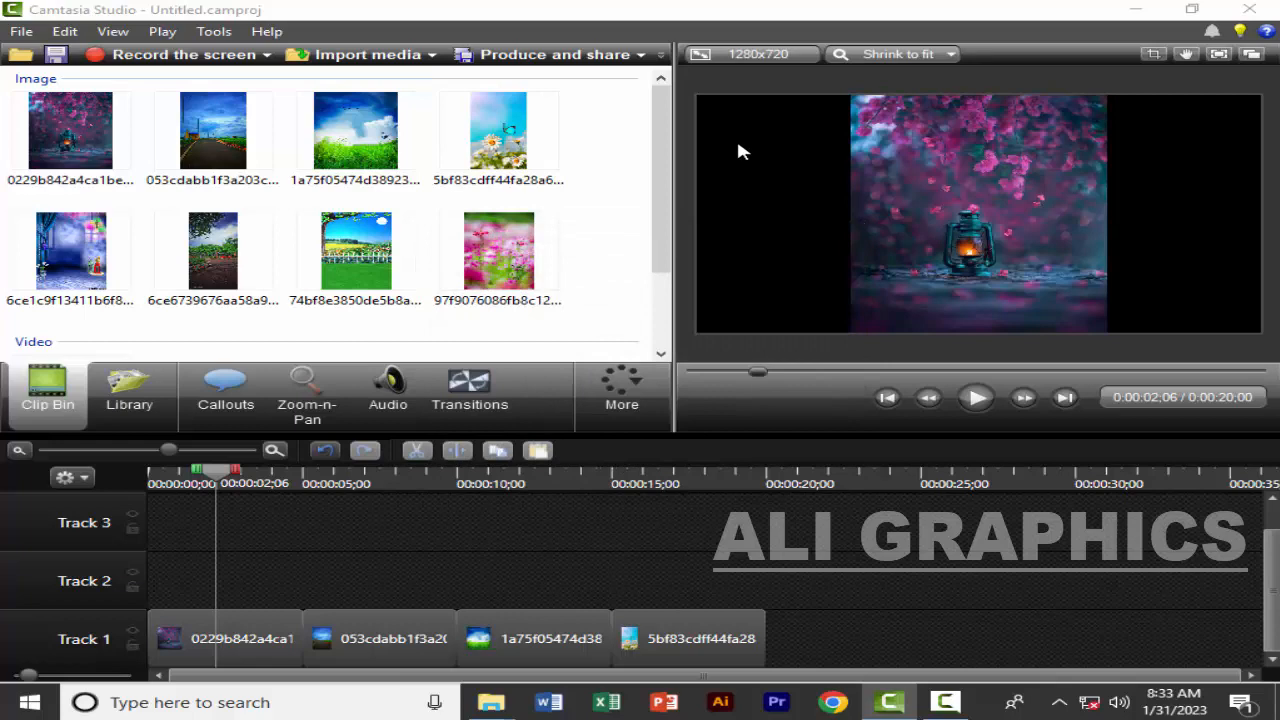
Set the video width to 1980 in the editing dimensions with Keep aspect ratio enabled
left_click(760, 58)
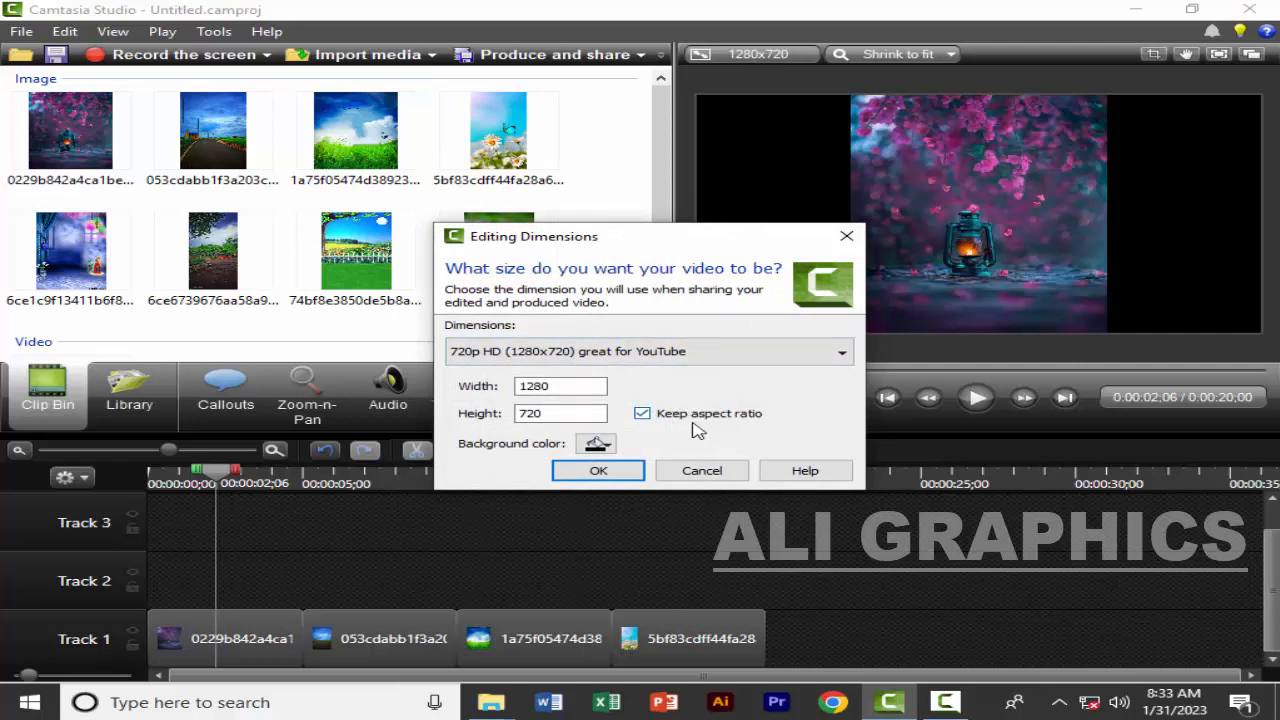
left_click(642, 414)
left_click(643, 415)
left_click(571, 387)
left_click_drag(552, 387, 511, 396)
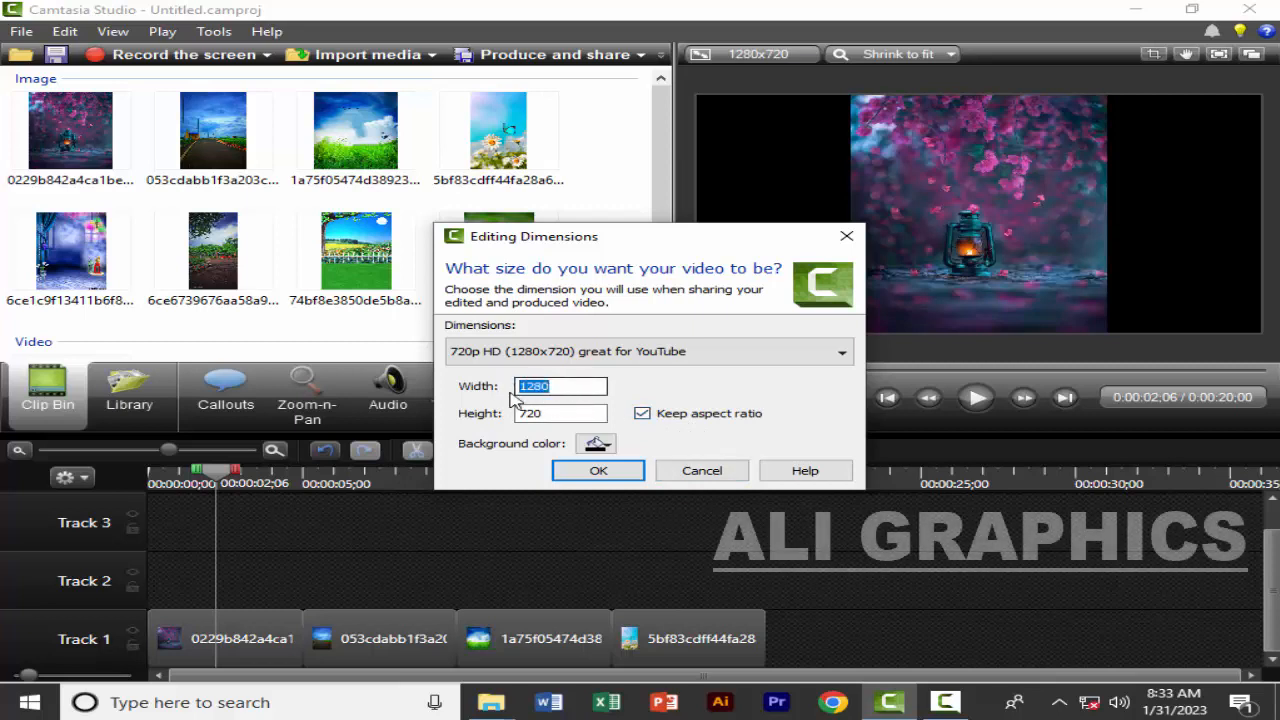
type("1980")
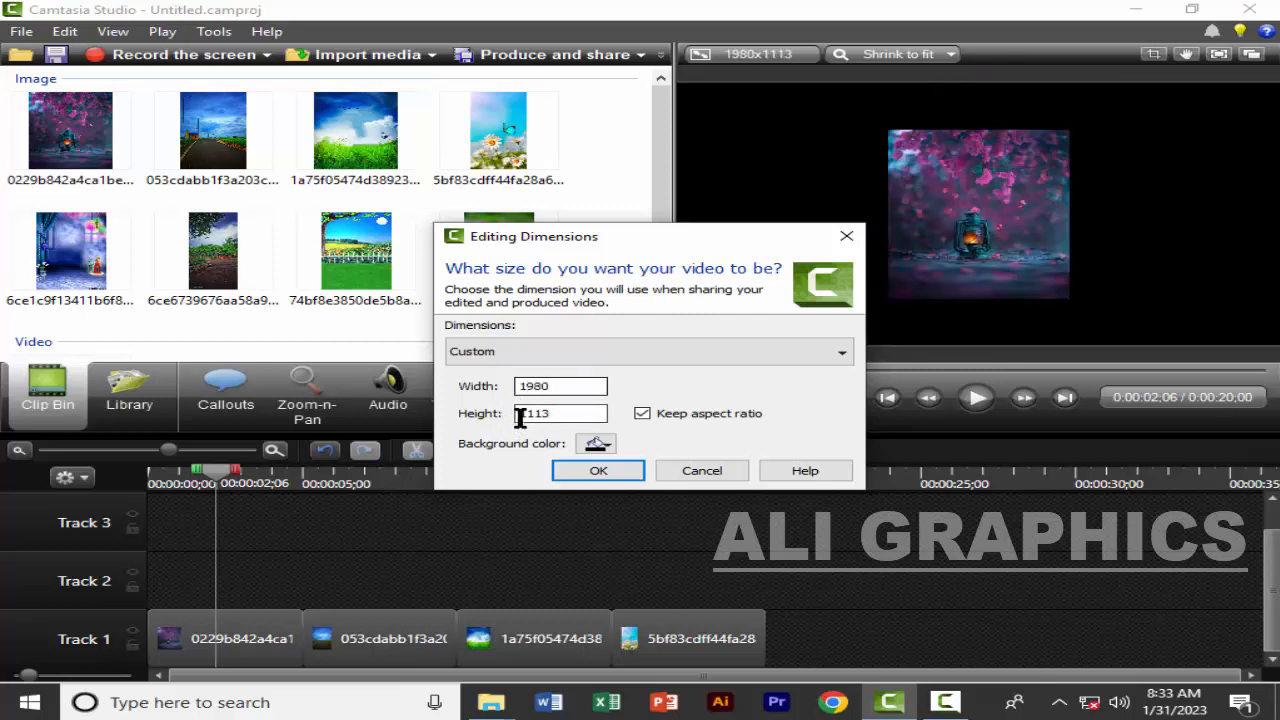
Disable Keep aspect ratio and apply custom editing dimensions of width 1280 and height 800
left_click(642, 413)
left_click(567, 390)
left_click_drag(567, 390, 487, 390)
type("12")
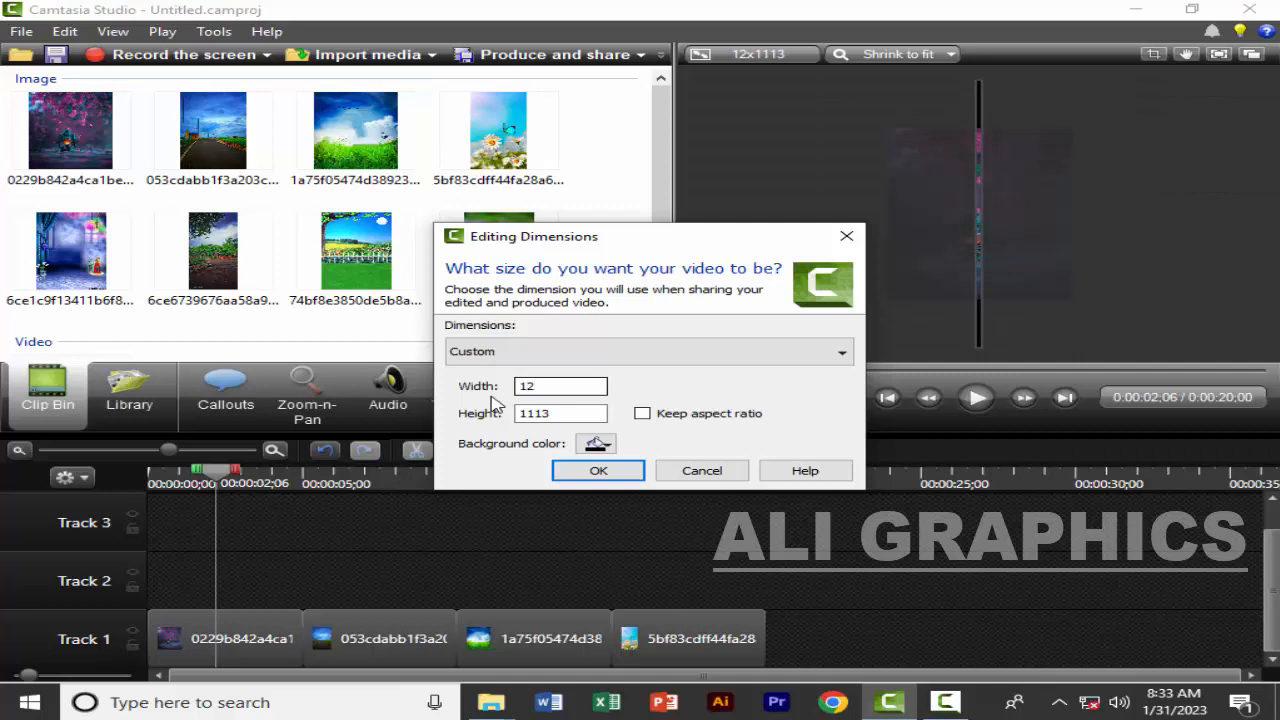
type("80")
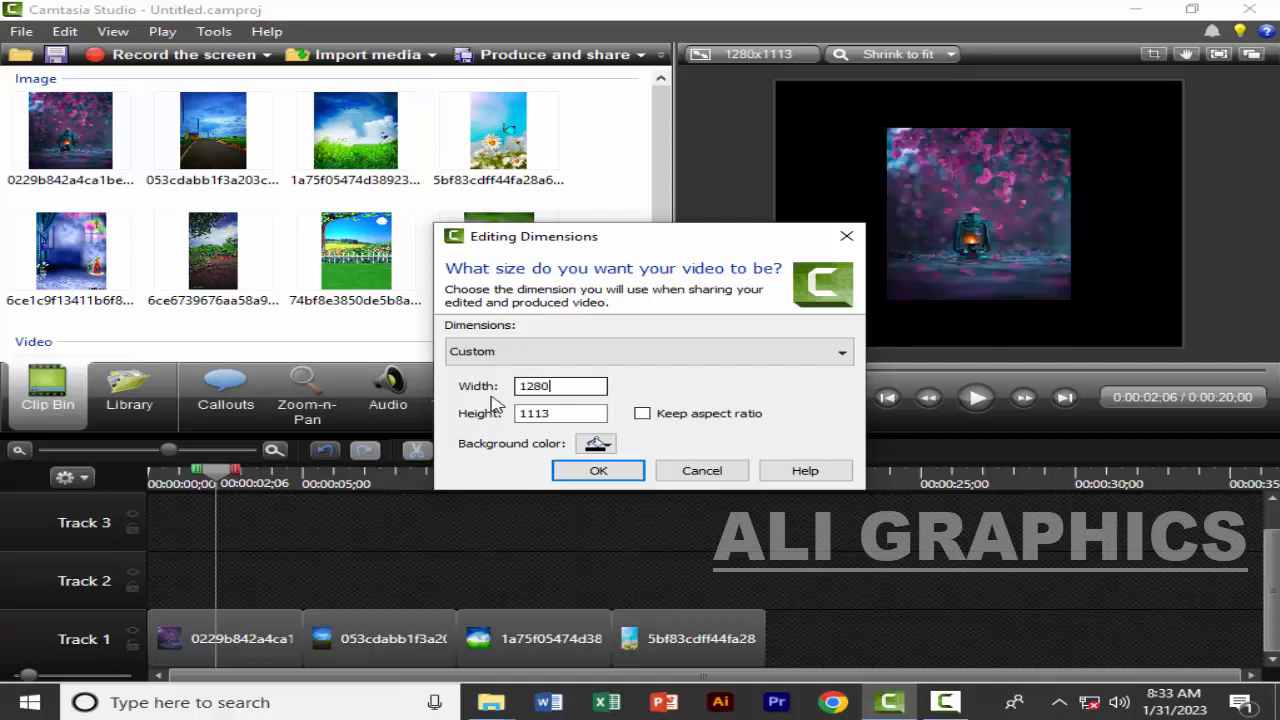
left_click(576, 413)
left_click_drag(576, 413, 533, 415)
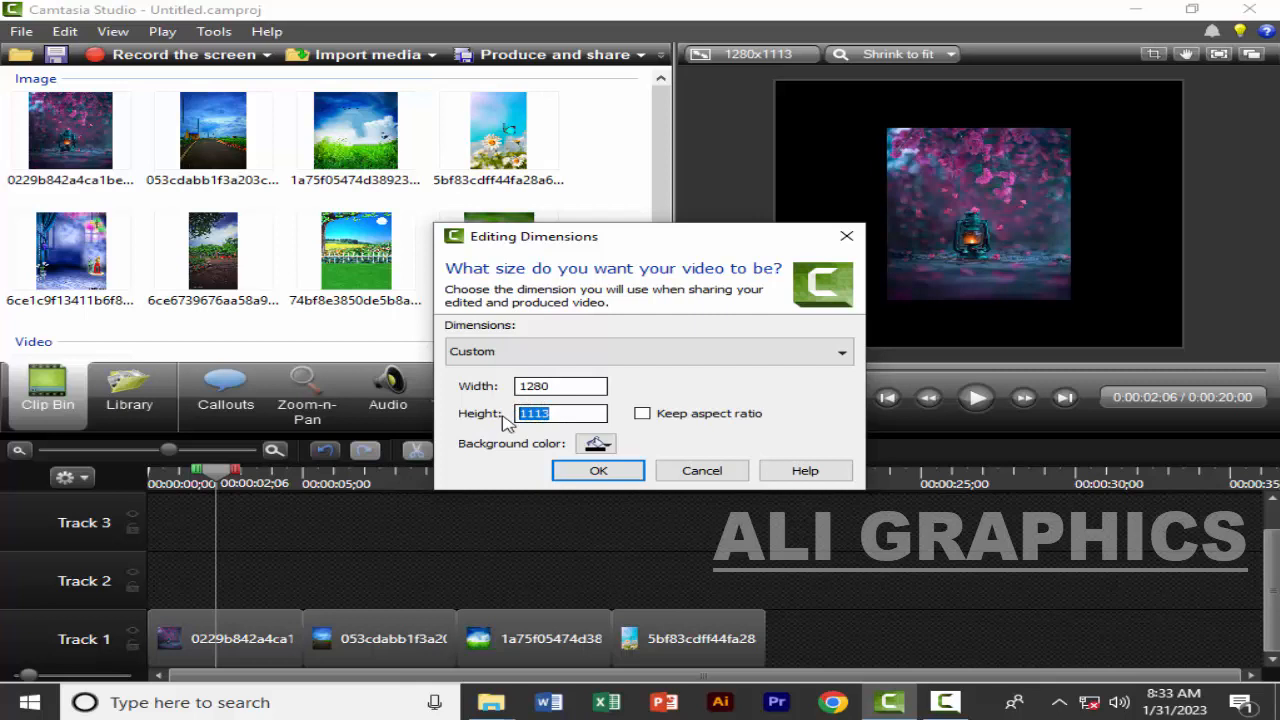
type("800")
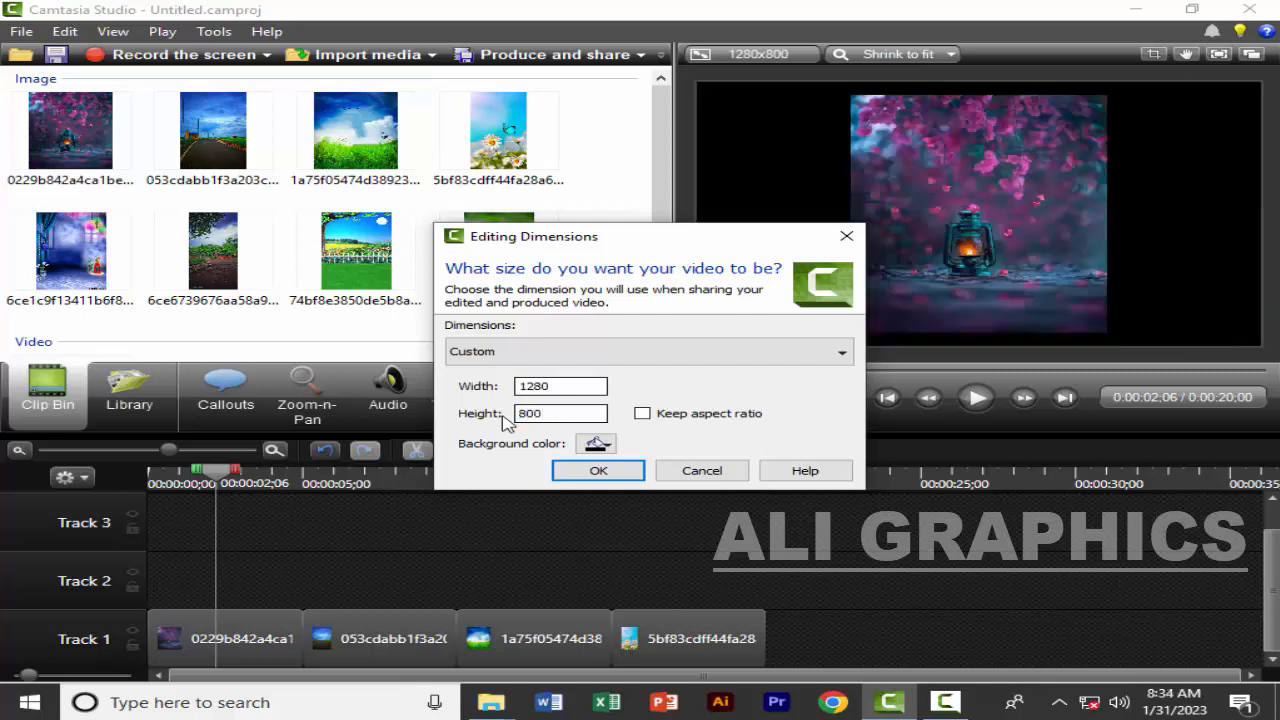
left_click(596, 471)
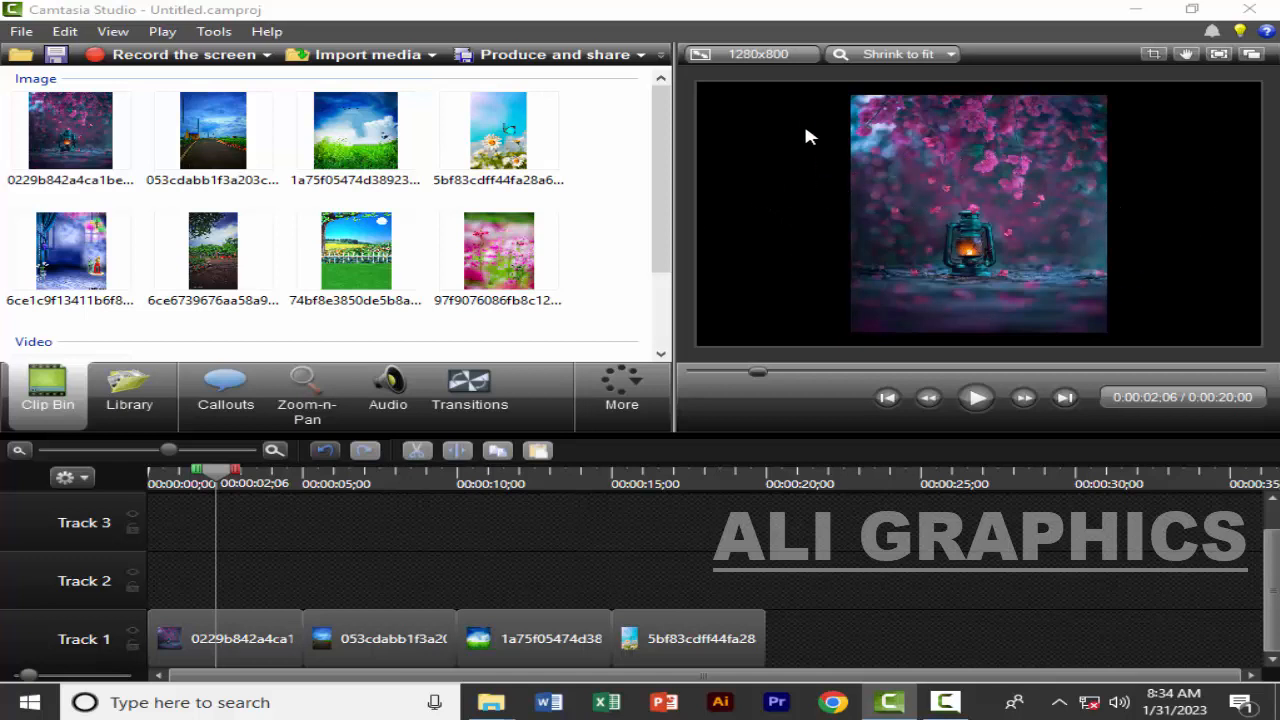
Set the video's background color to the grey White, Darker 25% in the editing dimensions
left_click(790, 56)
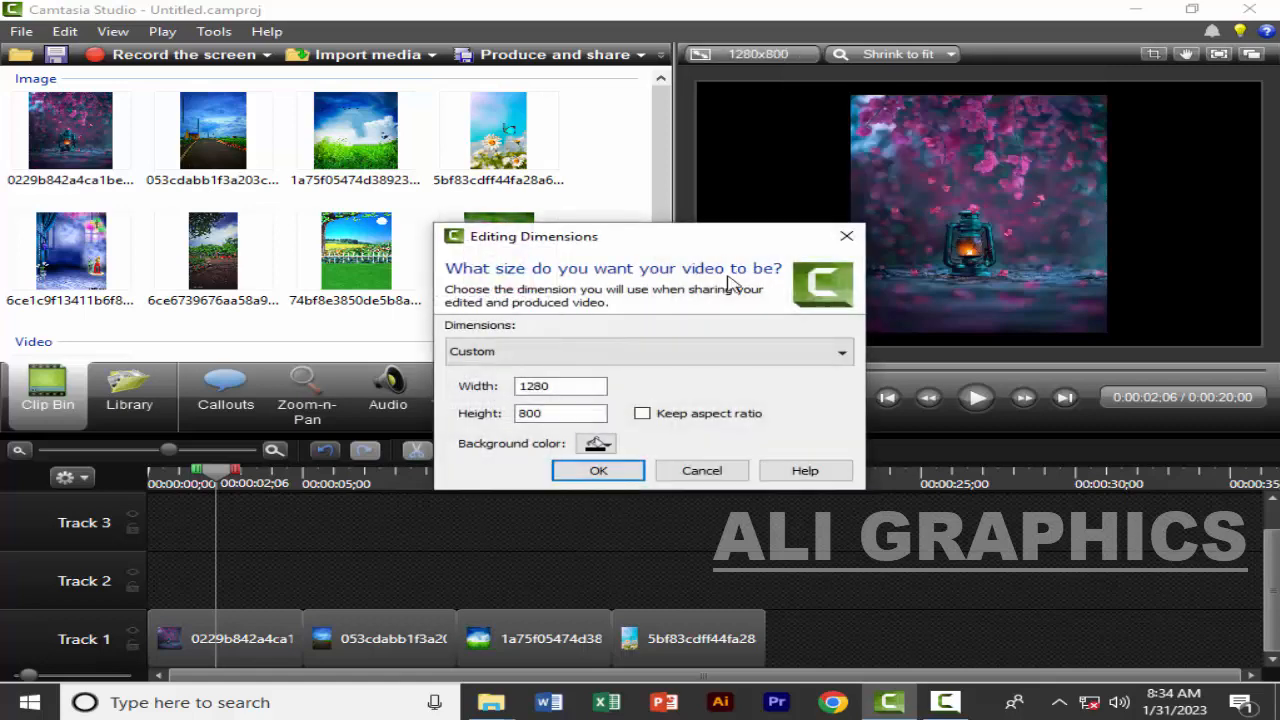
left_click(598, 444)
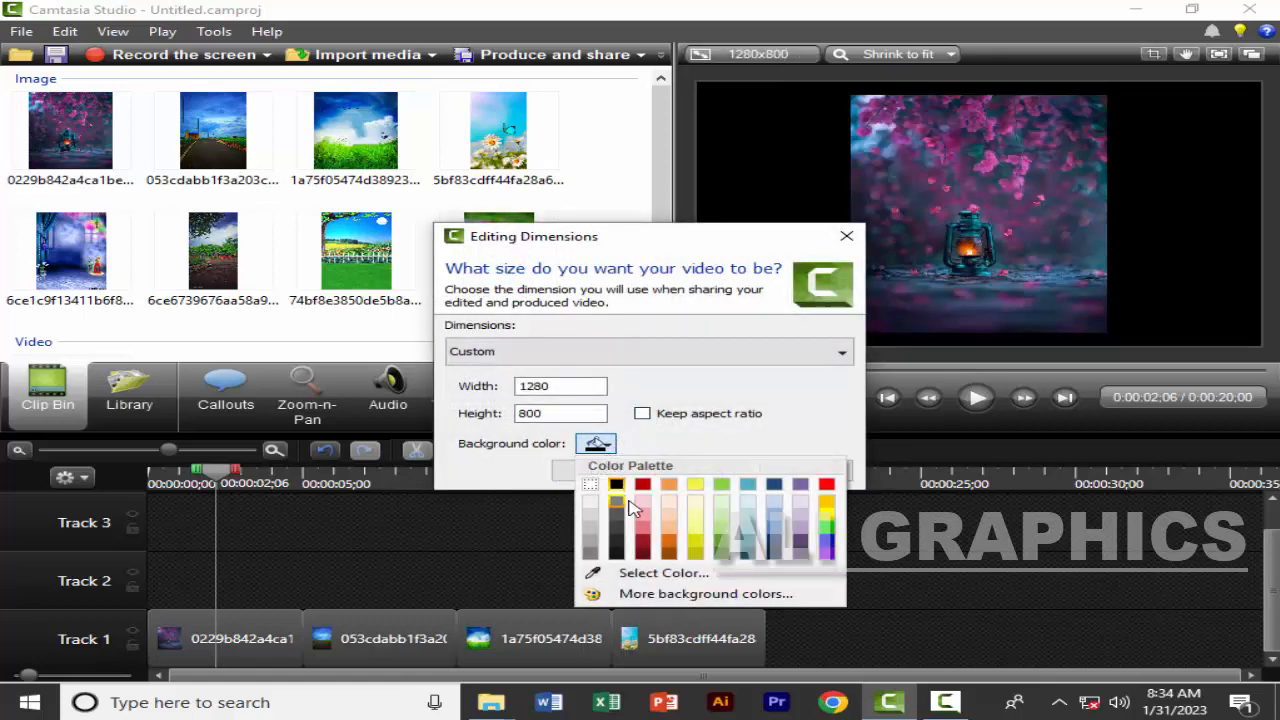
left_click(597, 546)
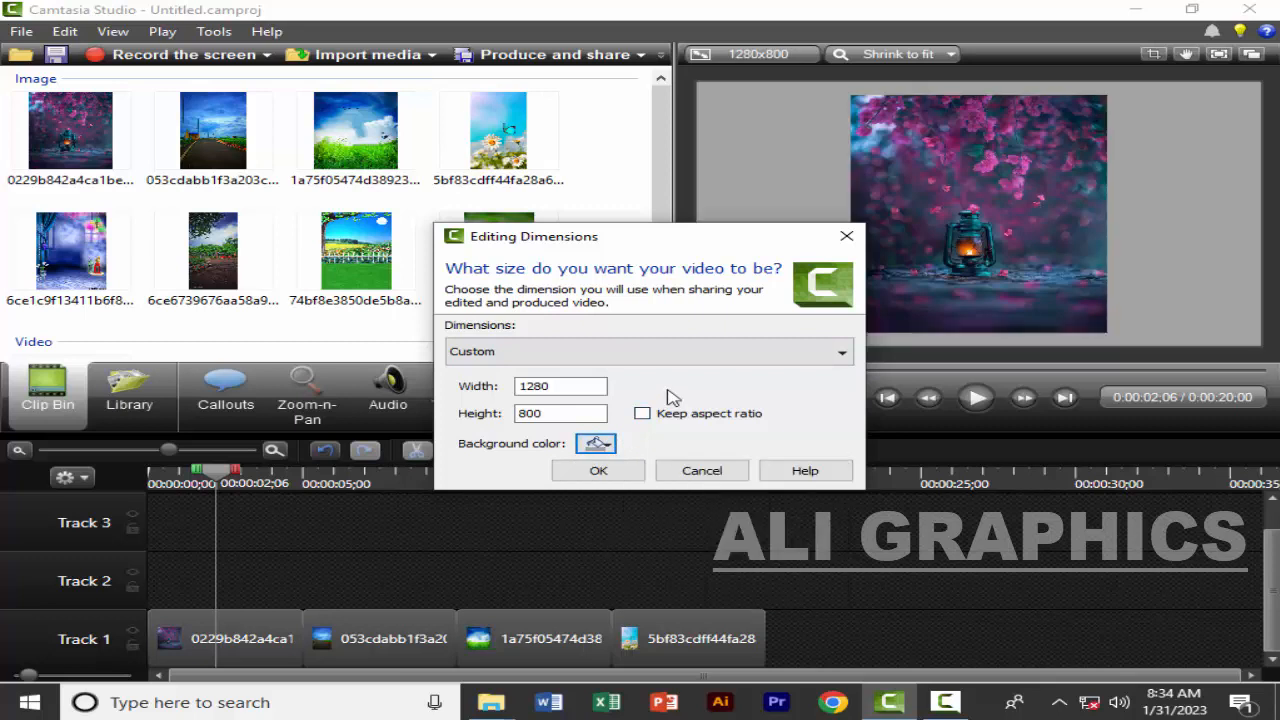
Try a dark blue background color for the video and return it to White, Darker 25%
left_click(596, 444)
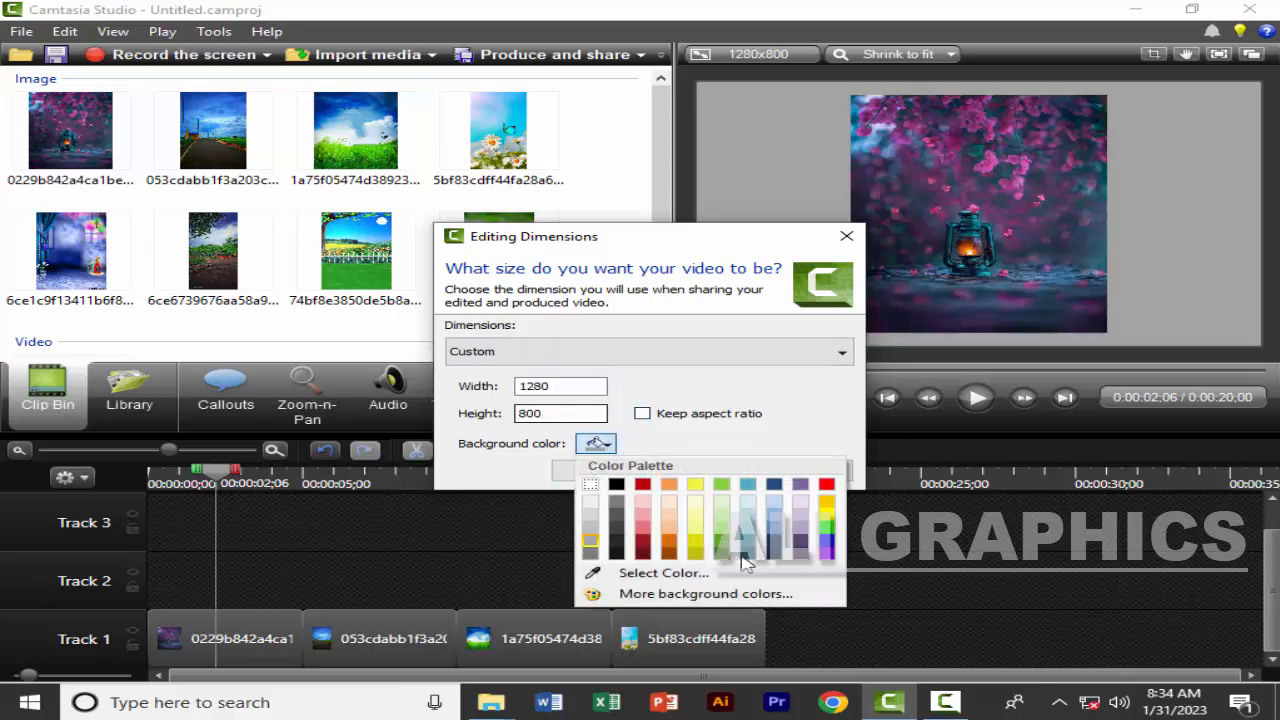
left_click(775, 543)
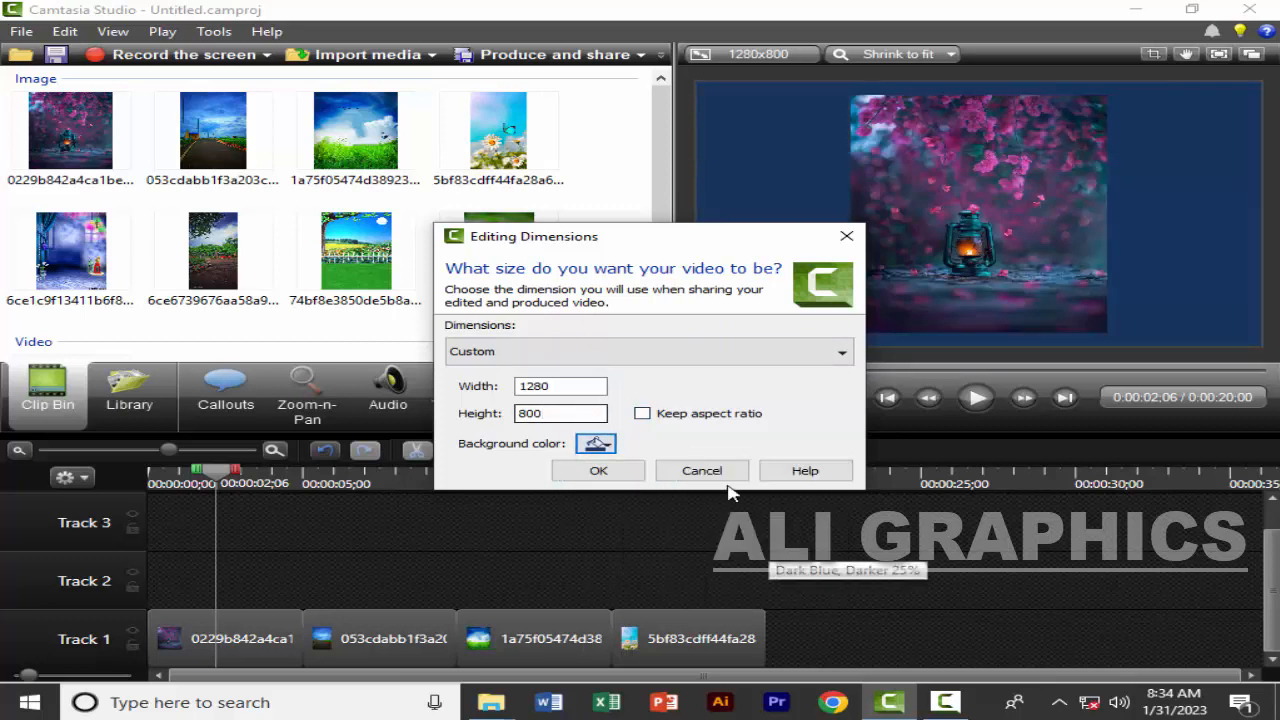
left_click(603, 446)
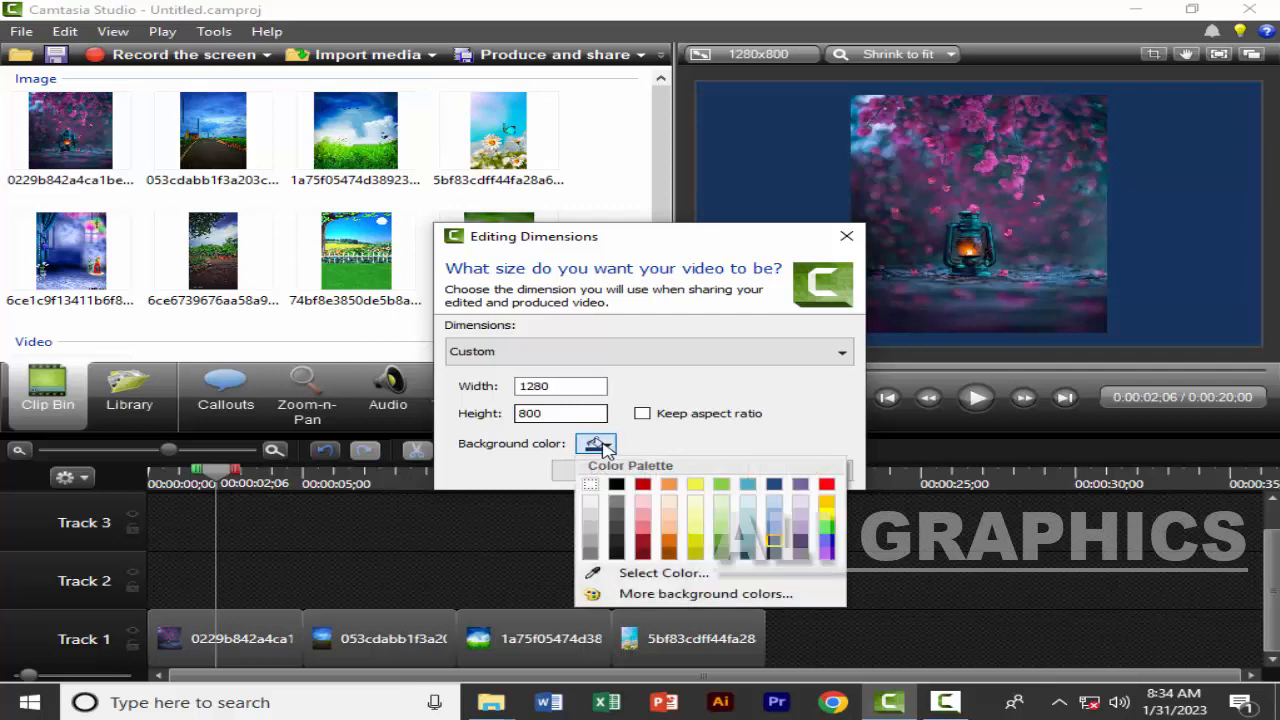
left_click(591, 545)
Try a custom muted blue from the full color picker as the video's background color
left_click(596, 443)
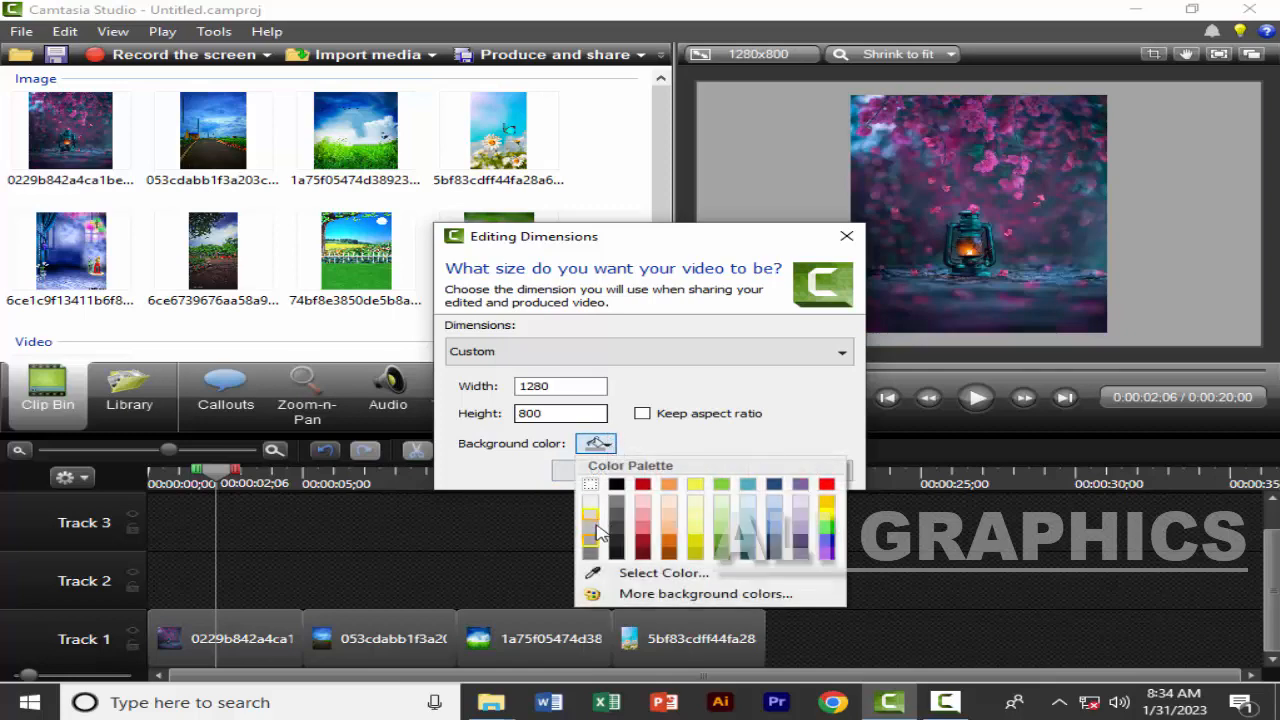
left_click(650, 595)
left_click(632, 241)
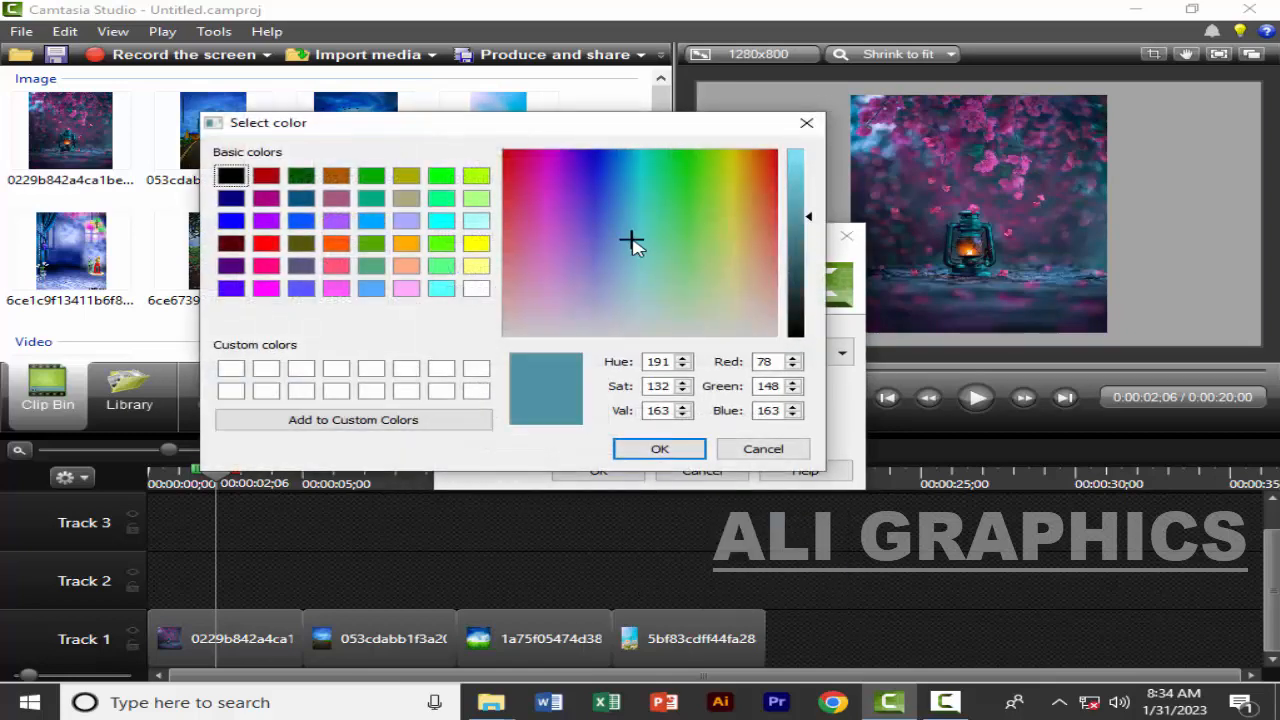
left_click(624, 245)
left_click(658, 449)
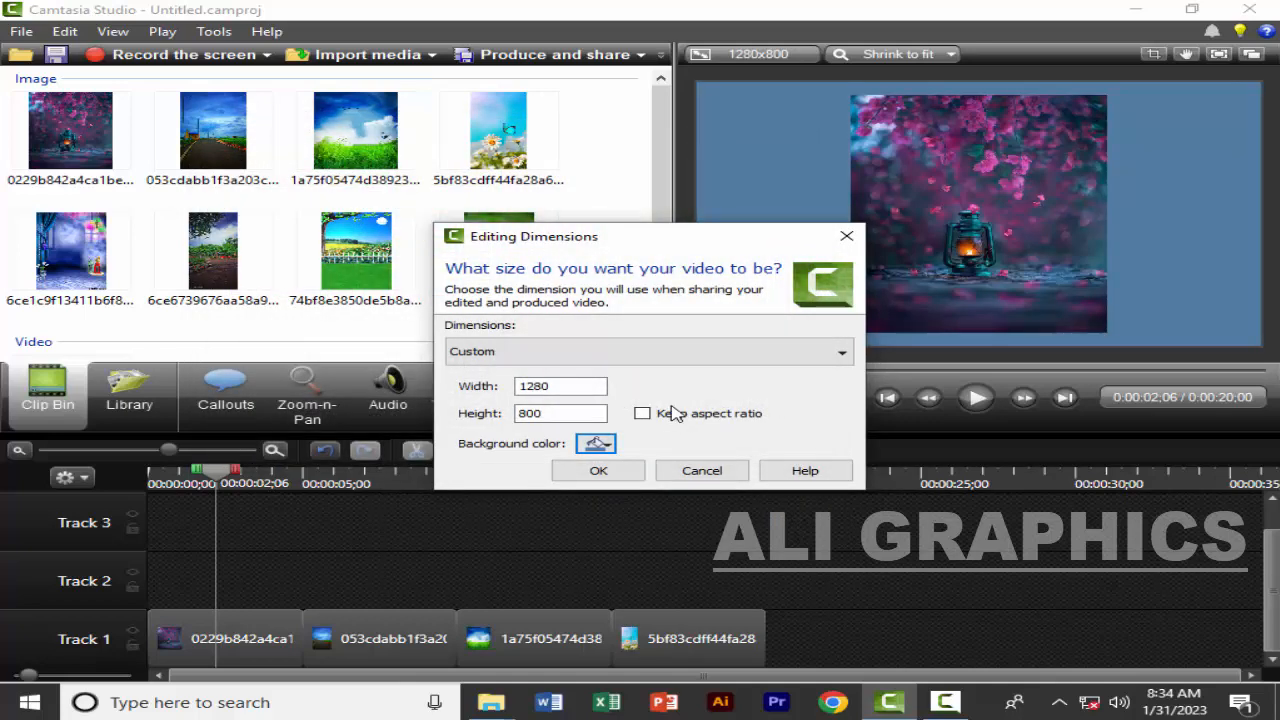
Set the video's background color to a light grey from the palette and apply the editing dimensions
left_click(596, 443)
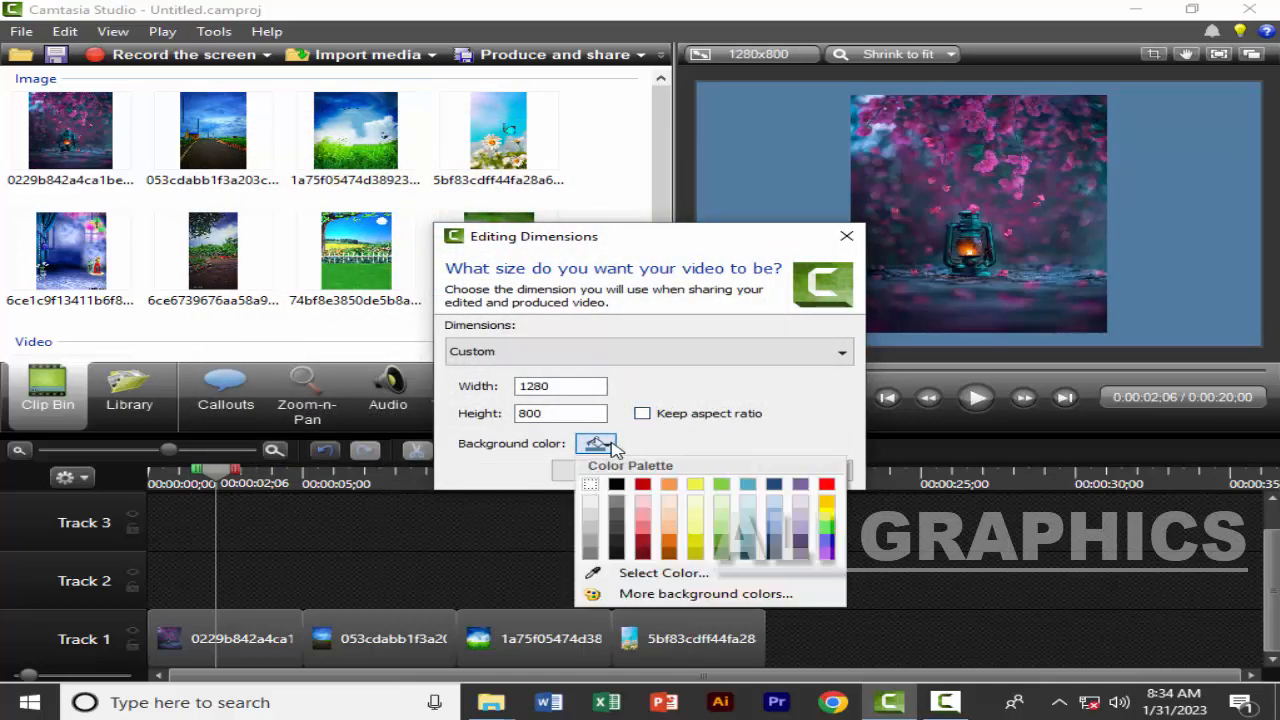
left_click(593, 537)
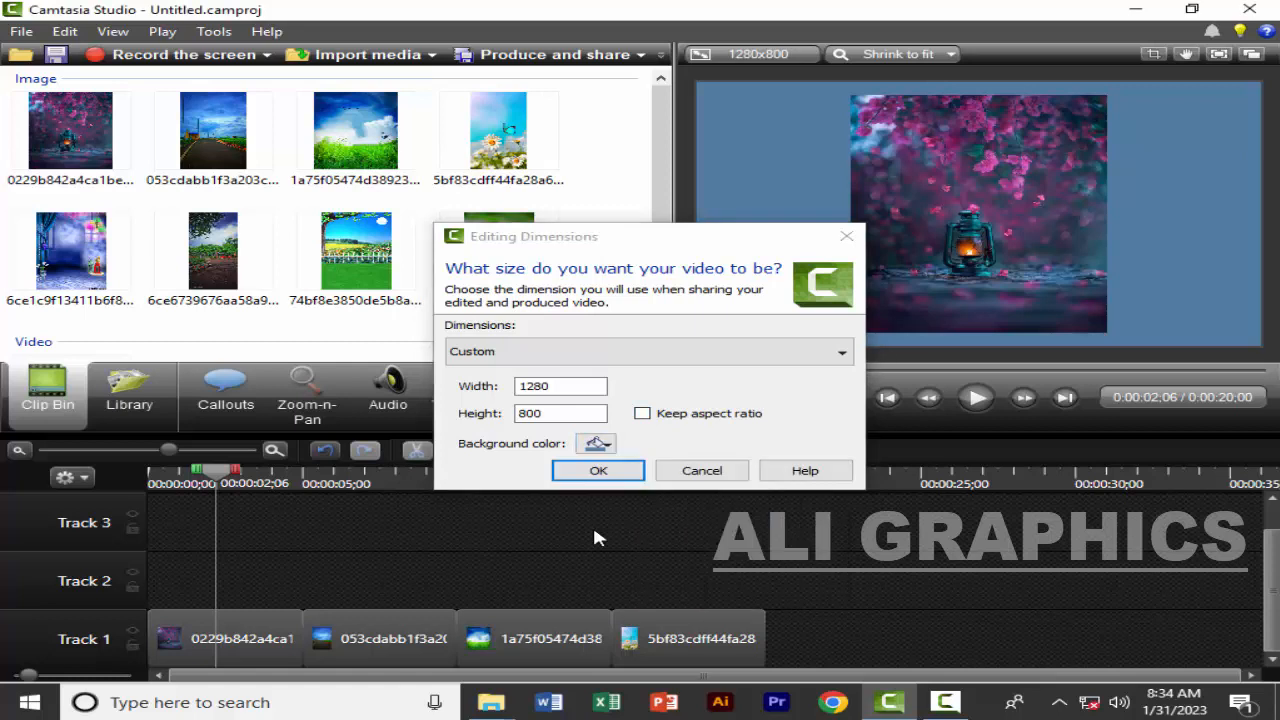
left_click(593, 480)
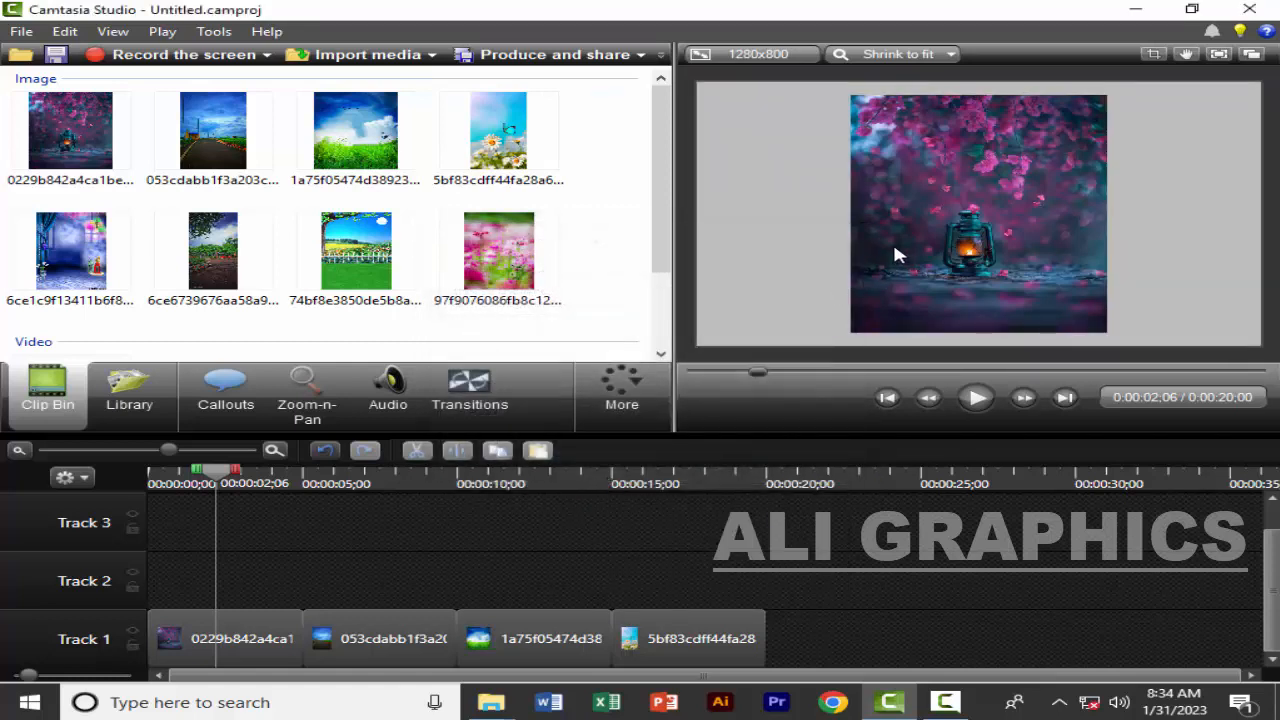
left_click(952, 701)
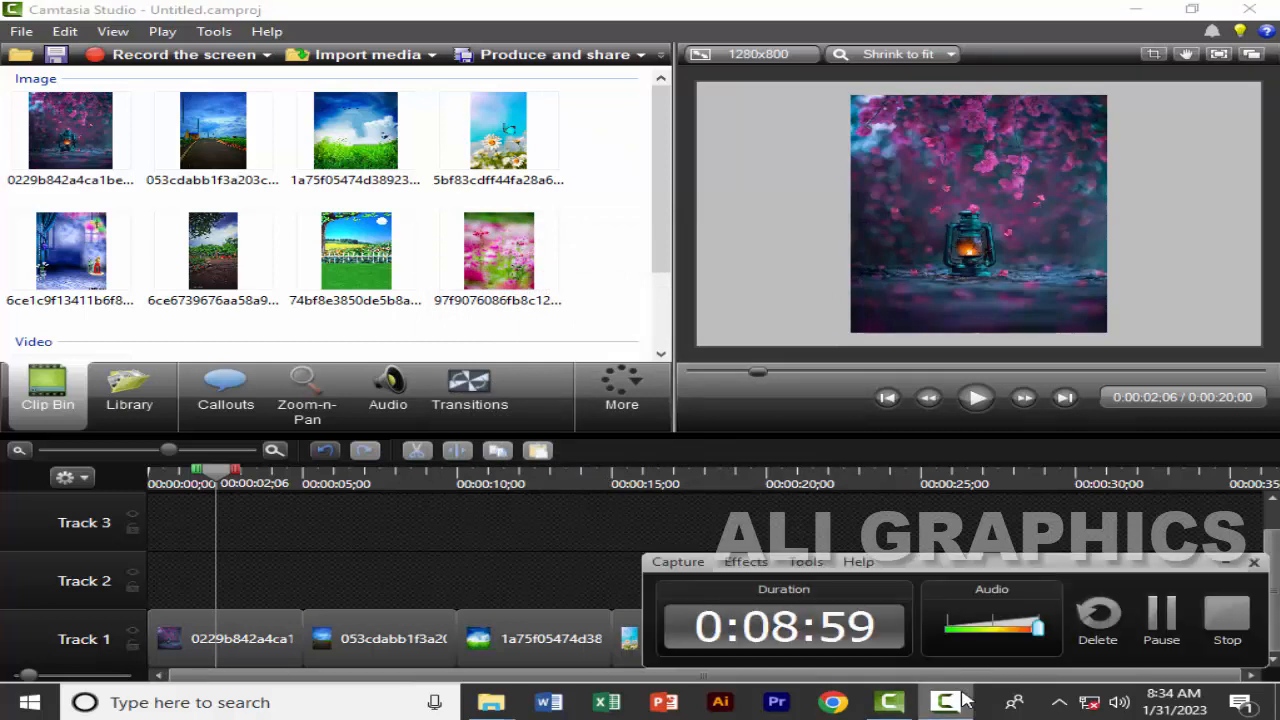
left_click(960, 700)
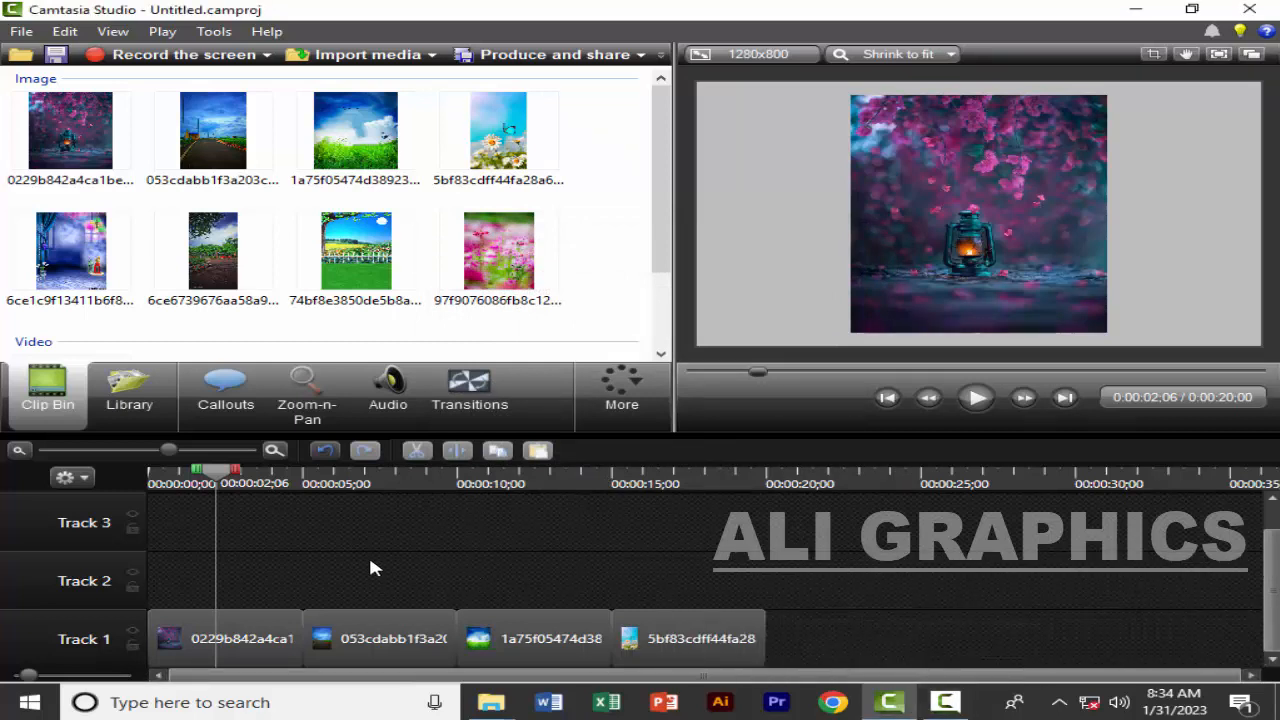
left_click(243, 643)
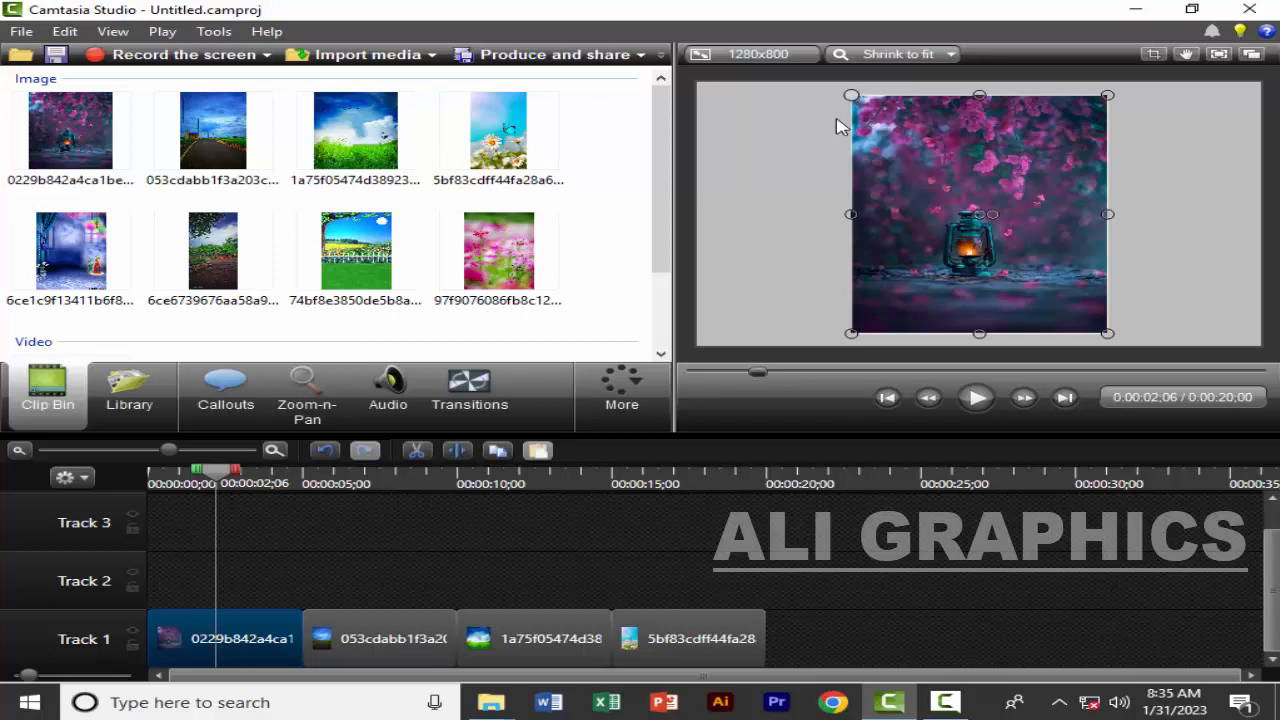
left_click(345, 589)
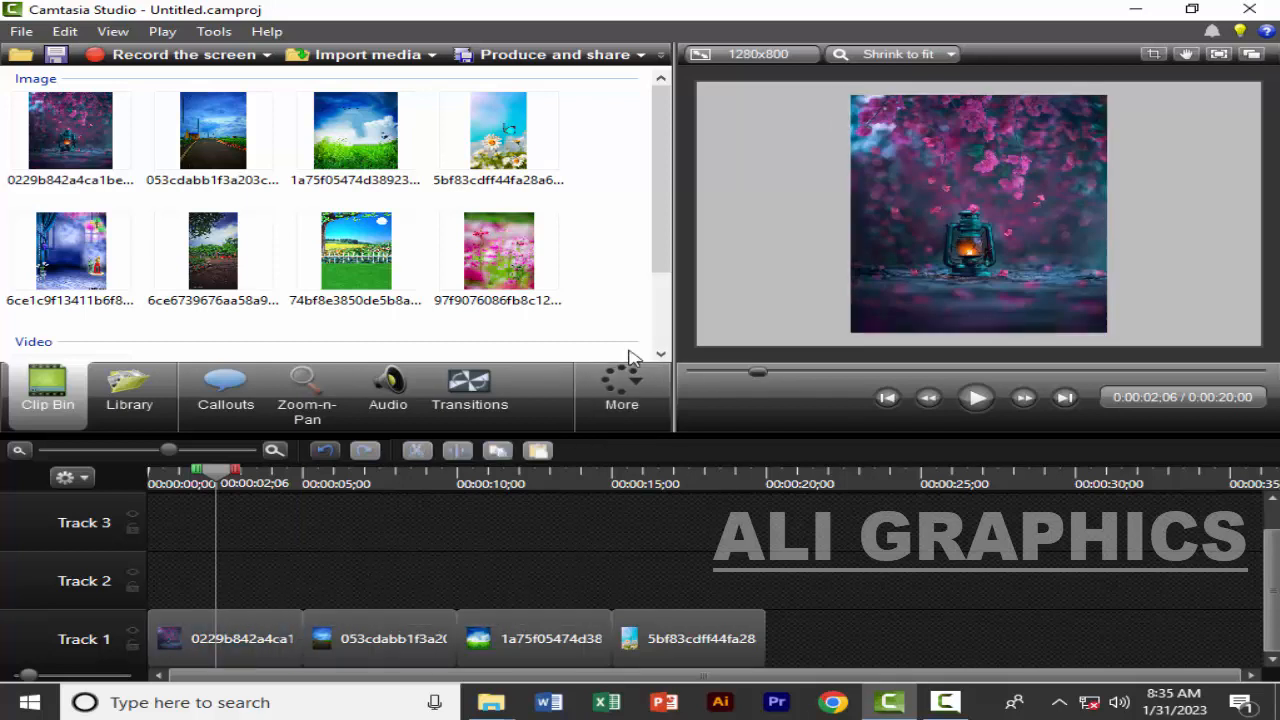
left_click(944, 199)
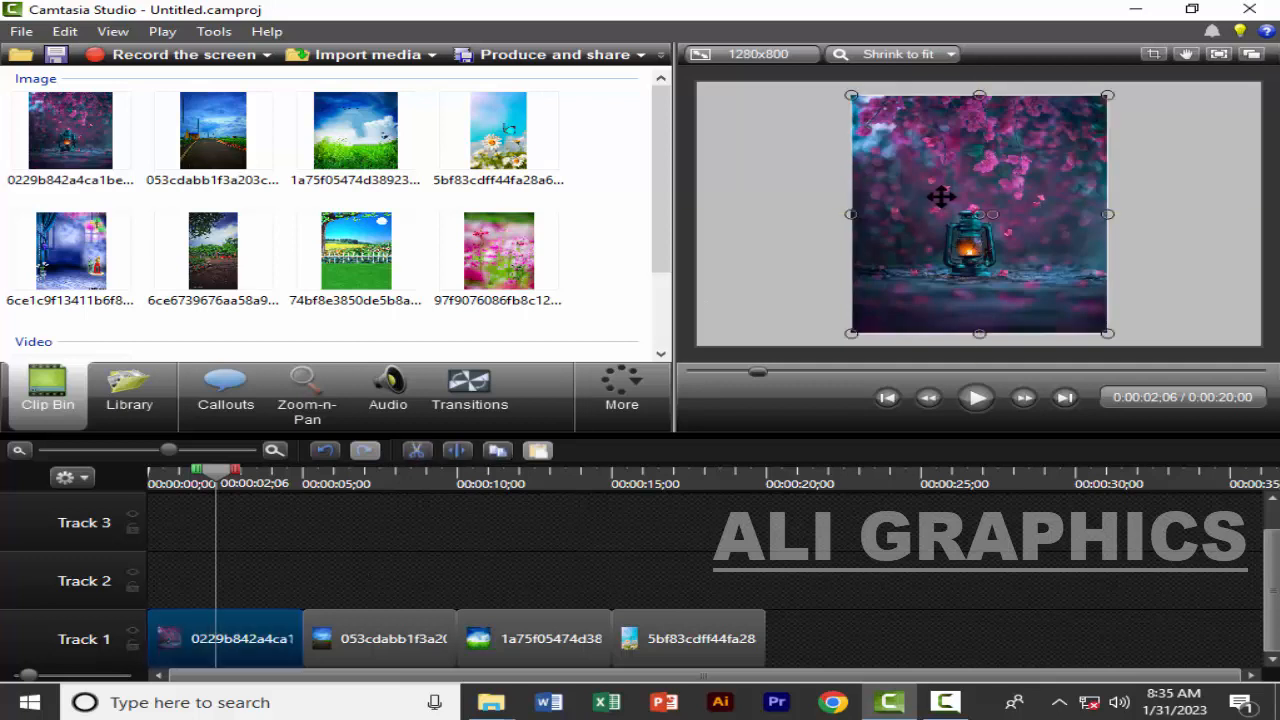
left_click(580, 558)
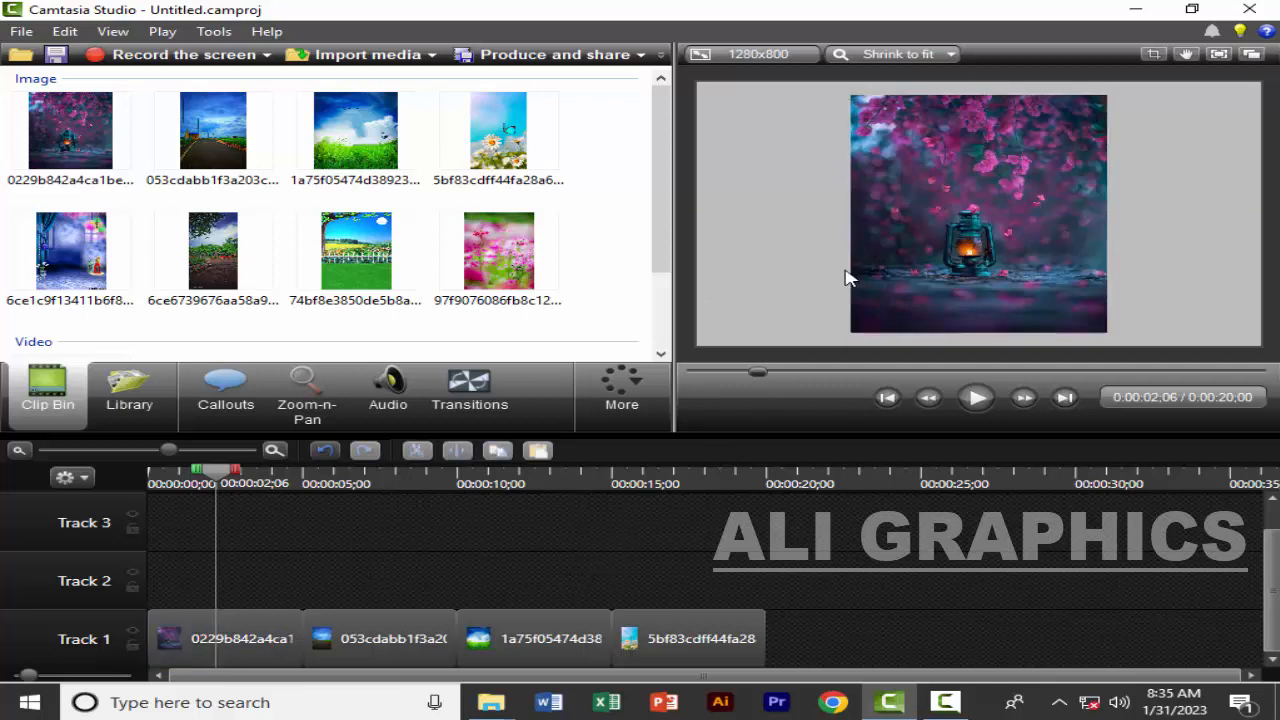
Move the lantern image from side to side across the canvas and align it with the canvas's top-right corner
left_click(957, 215)
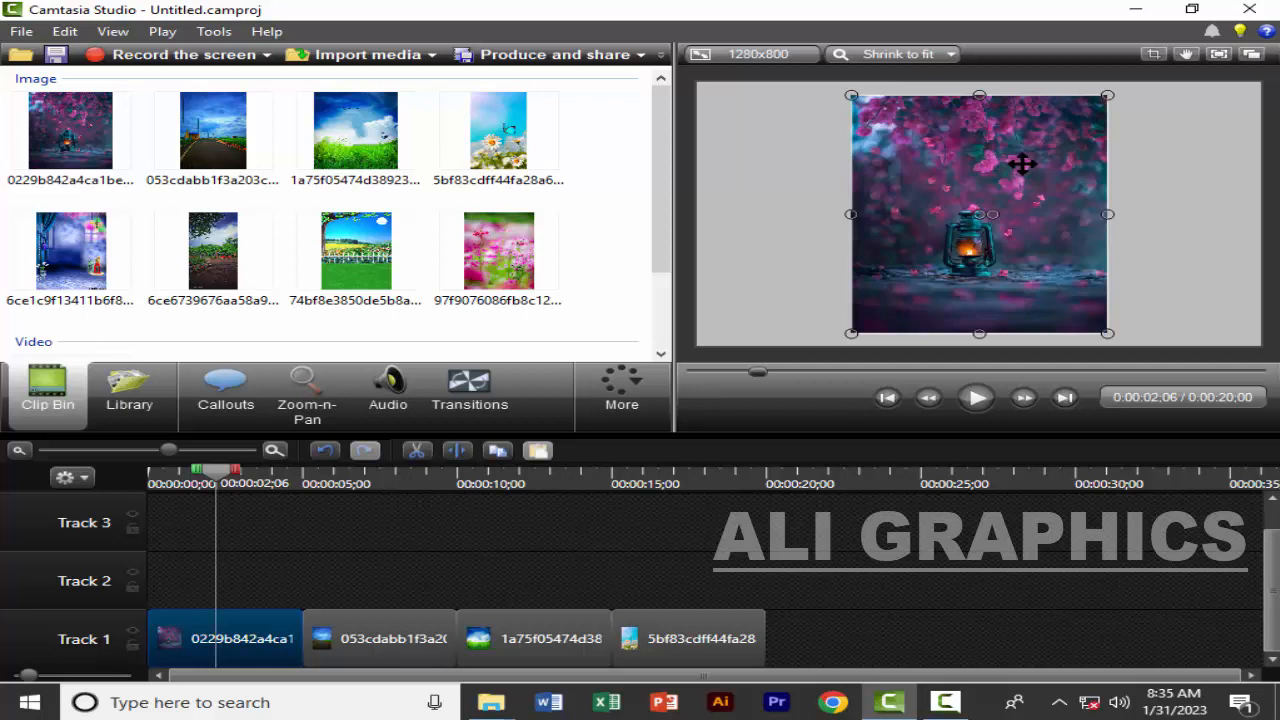
left_click_drag(1020, 164, 1171, 157)
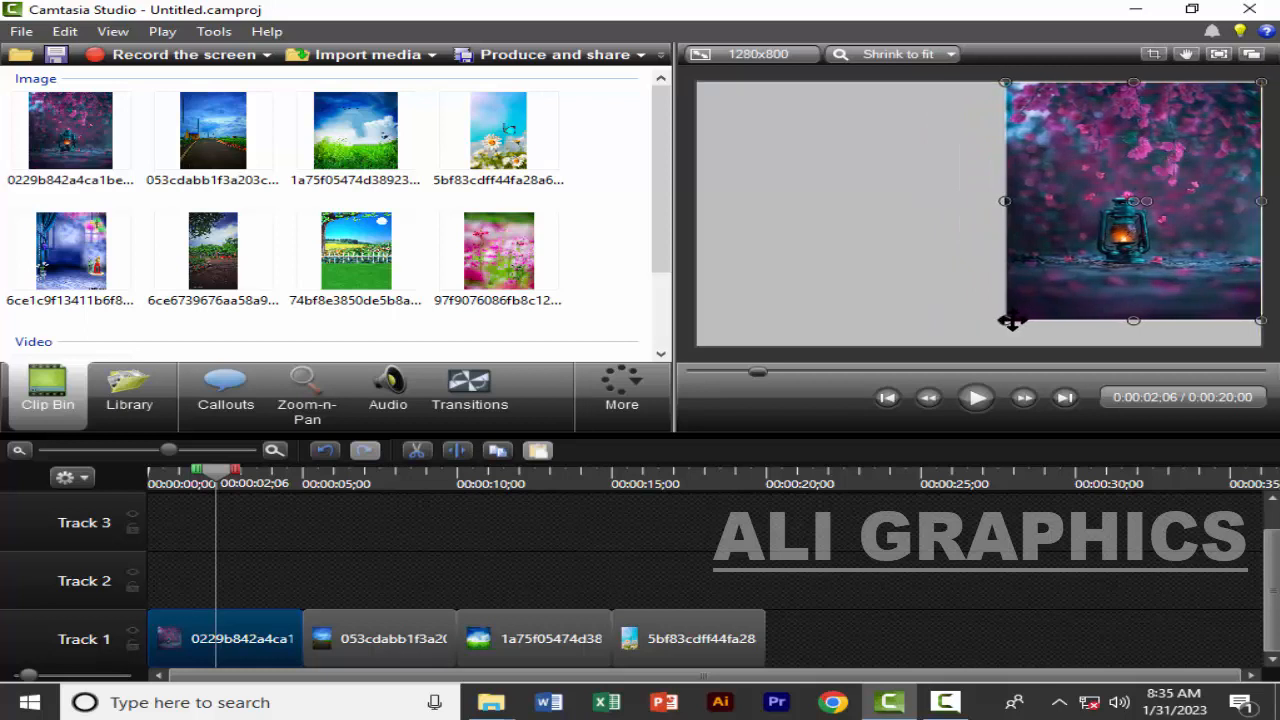
left_click_drag(1030, 201, 767, 195)
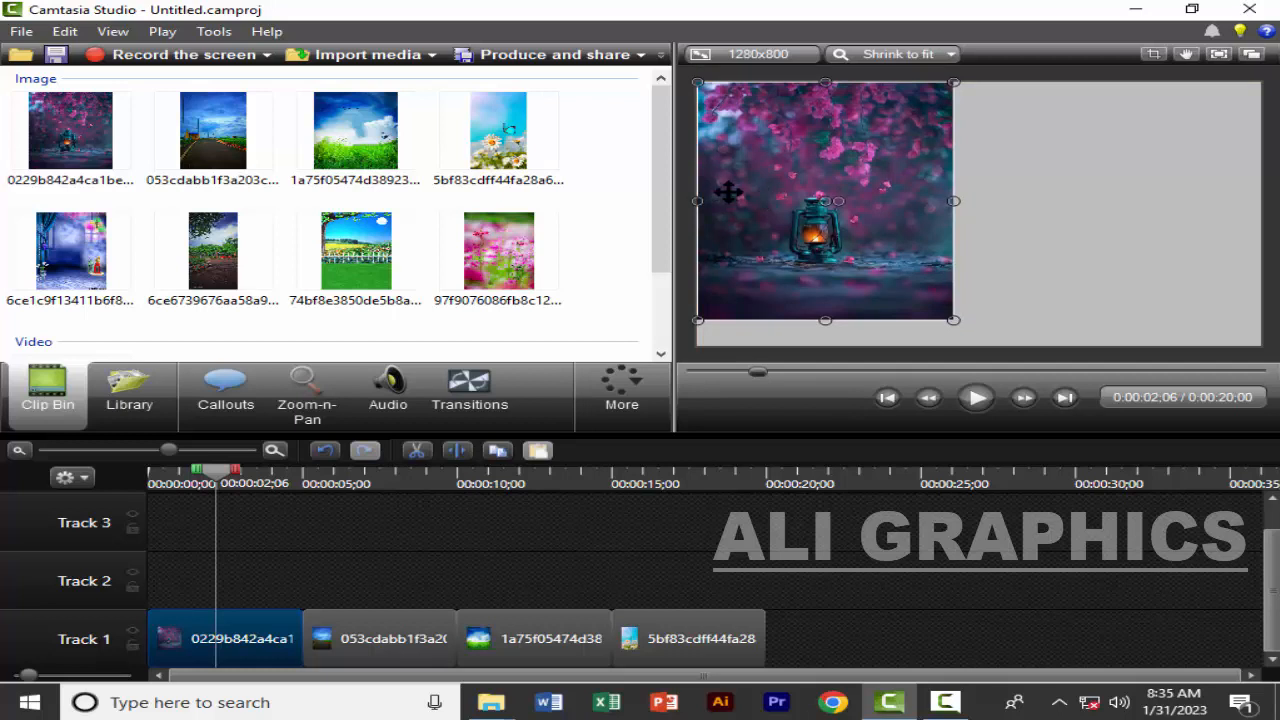
left_click_drag(728, 193, 1035, 190)
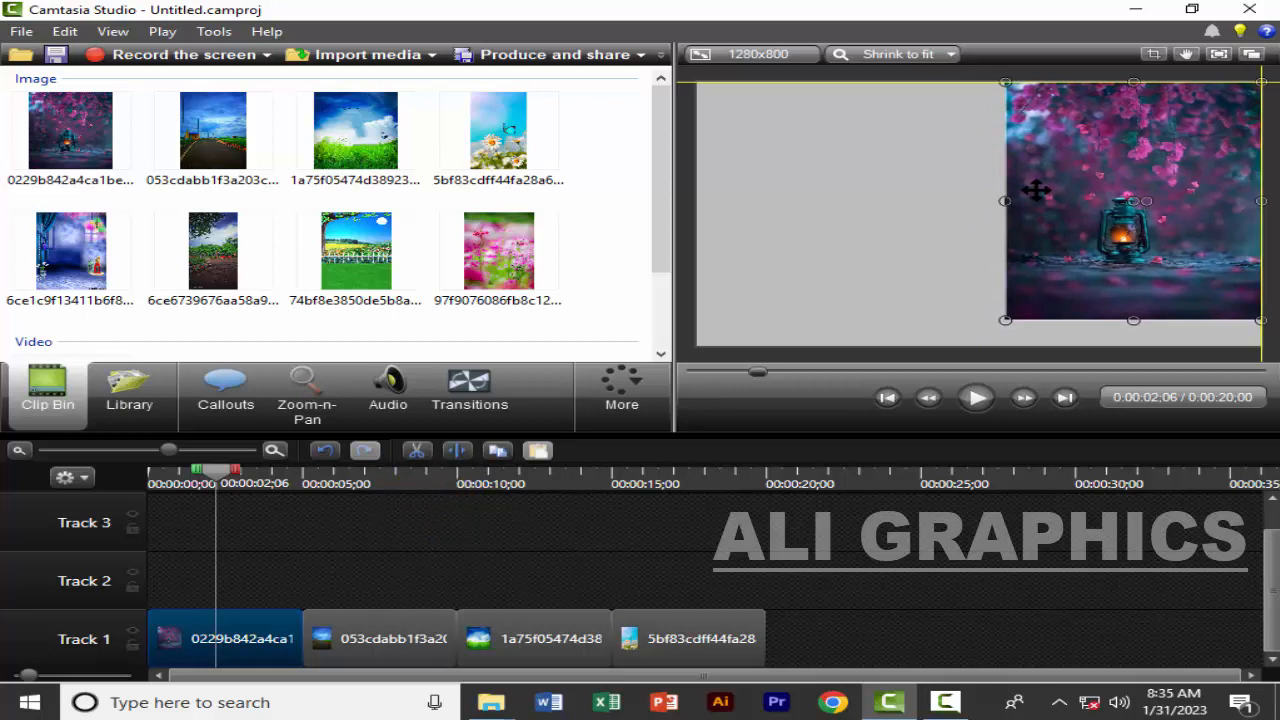
left_click_drag(1036, 190, 1035, 190)
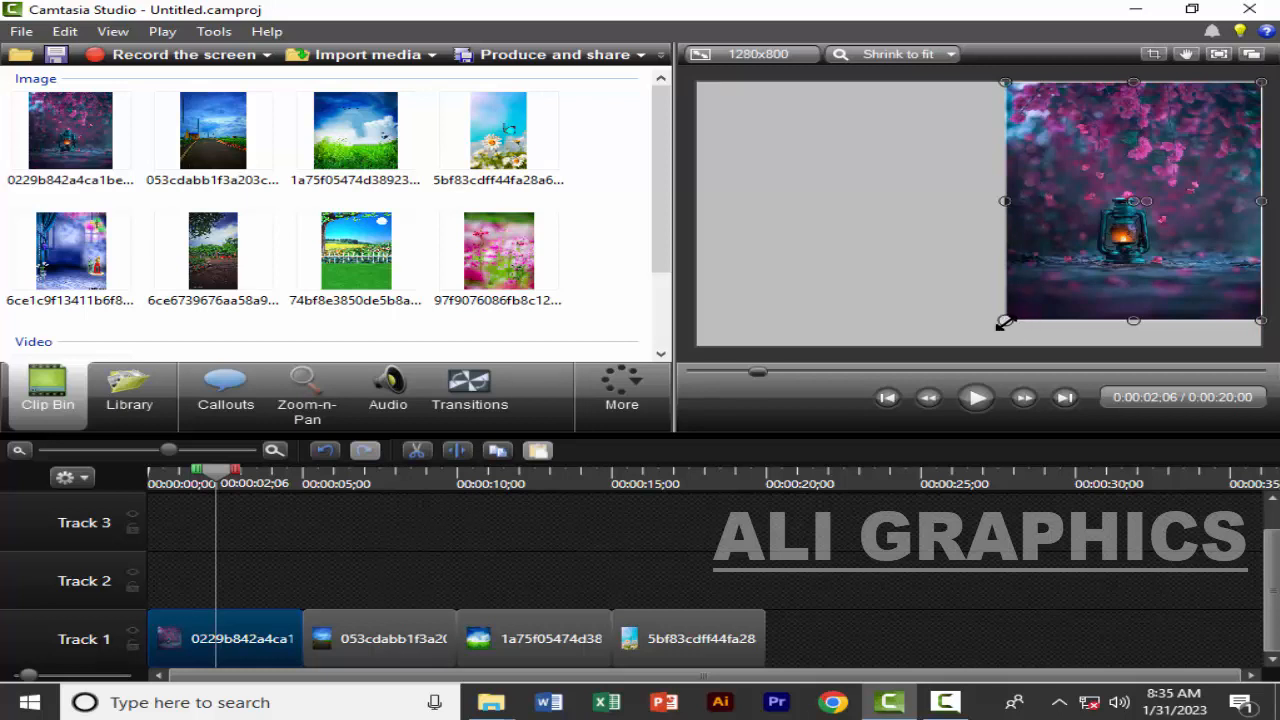
Enlarge and stretch the lantern image so that it fills the whole canvas
left_click_drag(1005, 322, 978, 345)
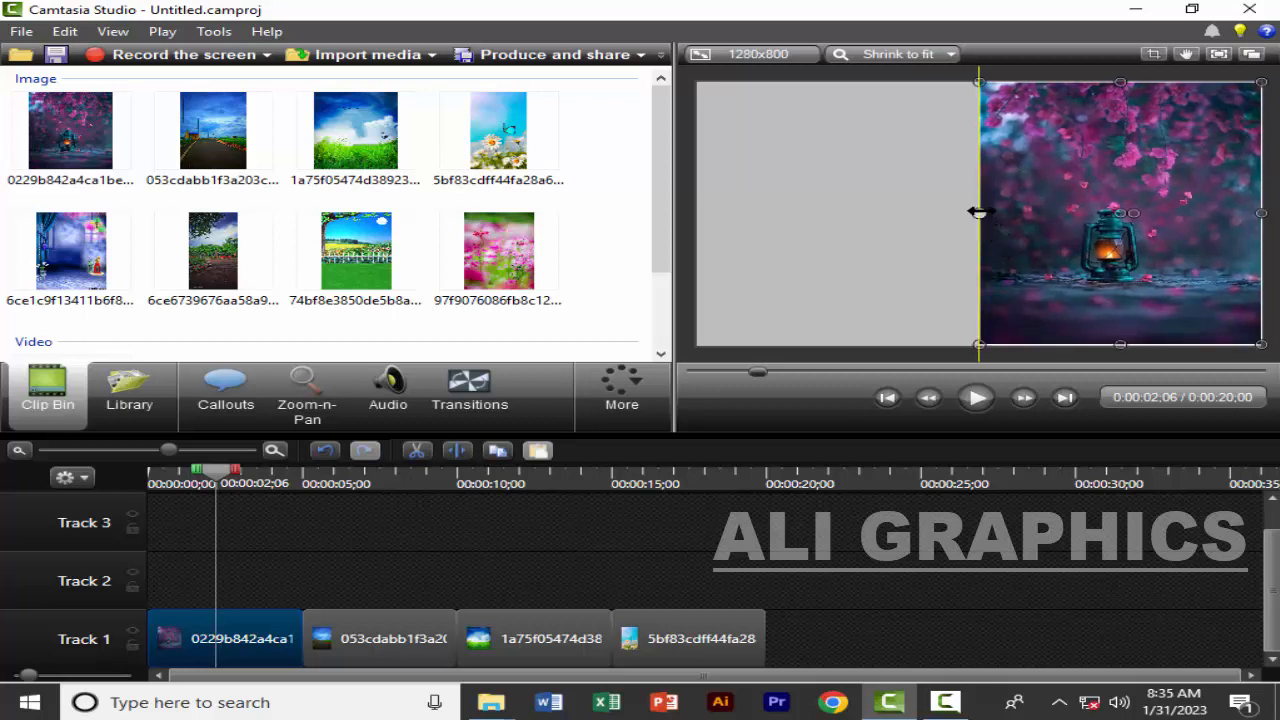
left_click_drag(979, 213, 697, 229)
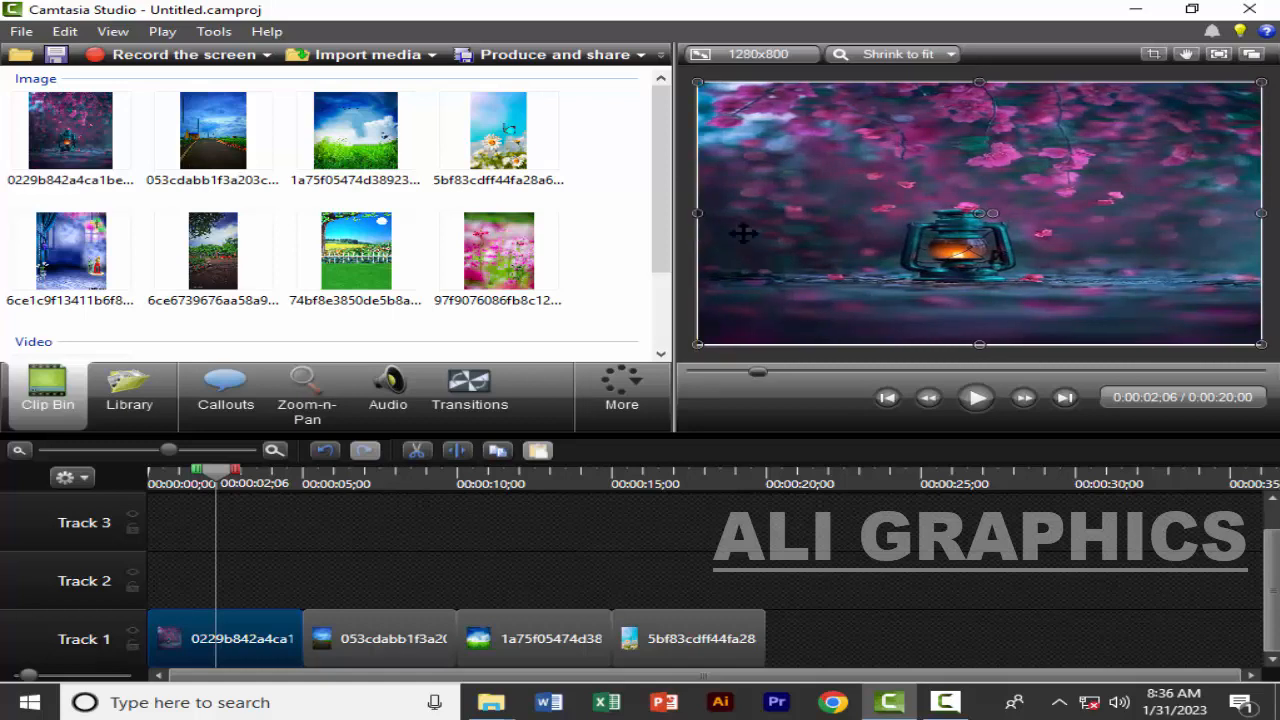
left_click(847, 246)
left_click_drag(981, 80, 981, 80)
left_click(1014, 194)
left_click_drag(980, 343, 981, 343)
left_click(1020, 306)
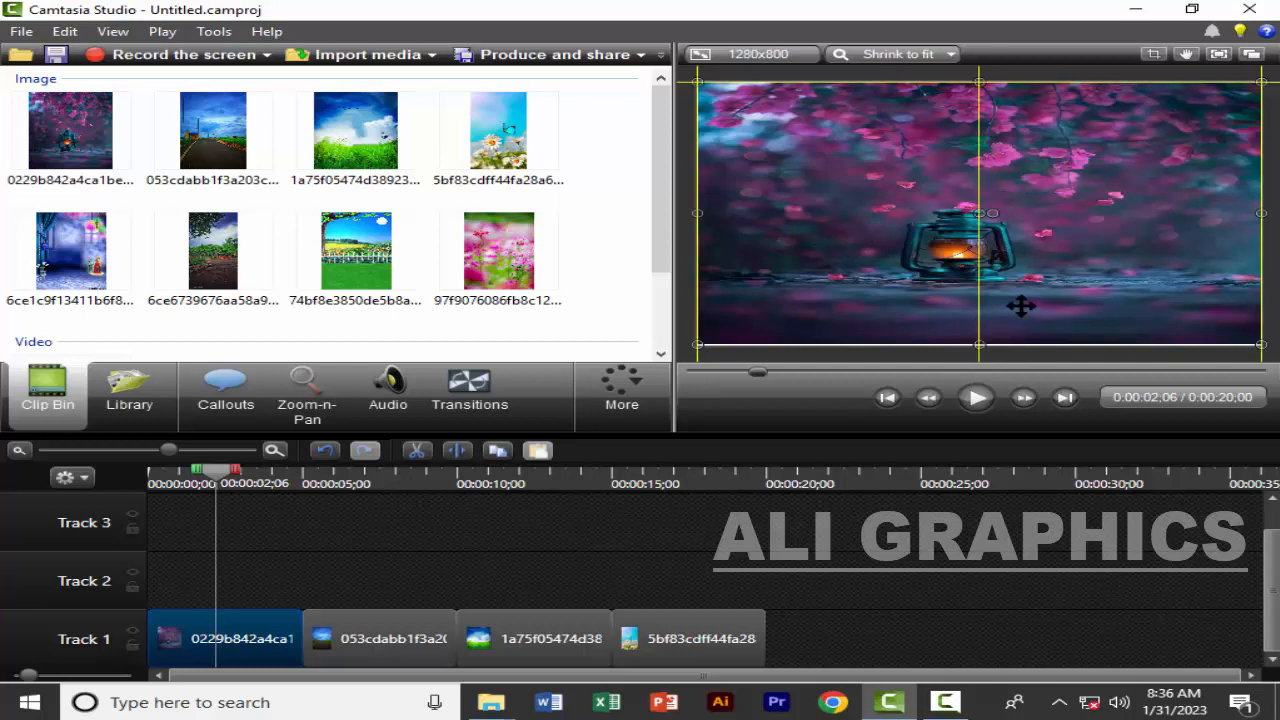
left_click(1261, 213)
left_click(1175, 226)
left_click_drag(1175, 226, 1177, 226)
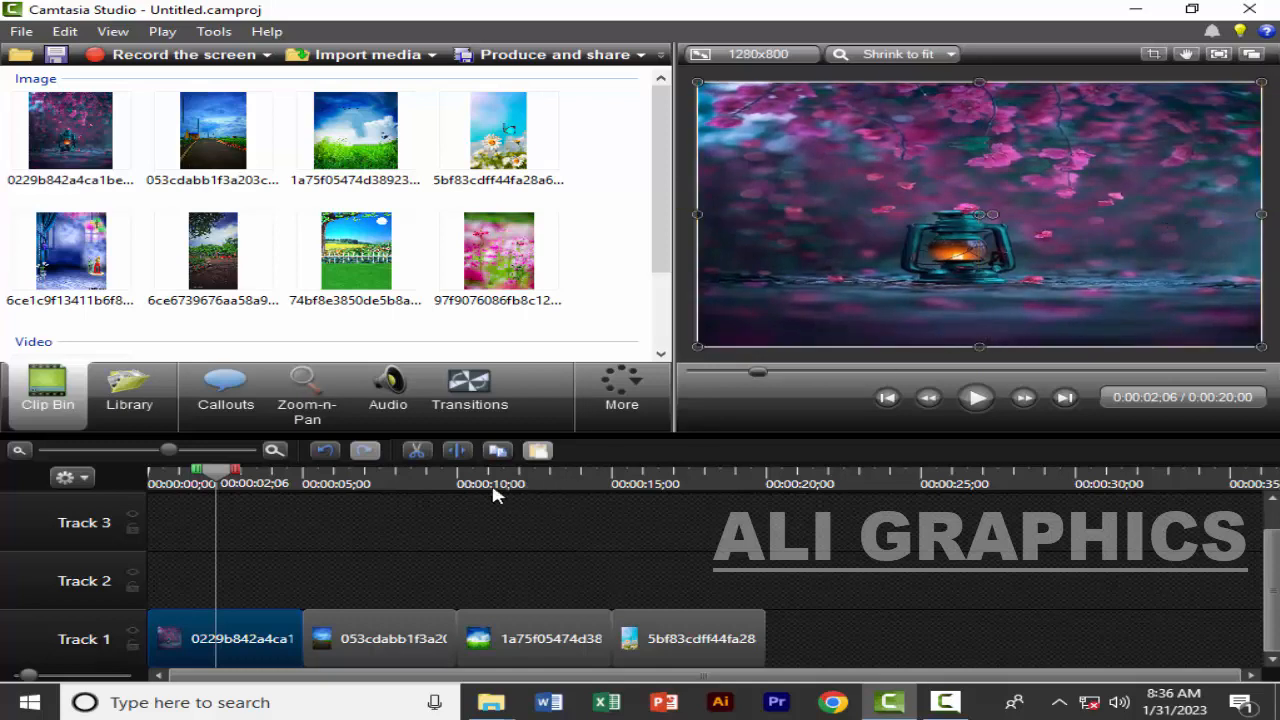
Enlarge the road image of the second Track 1 clip until it covers the whole canvas
left_click(376, 477)
left_click(347, 630)
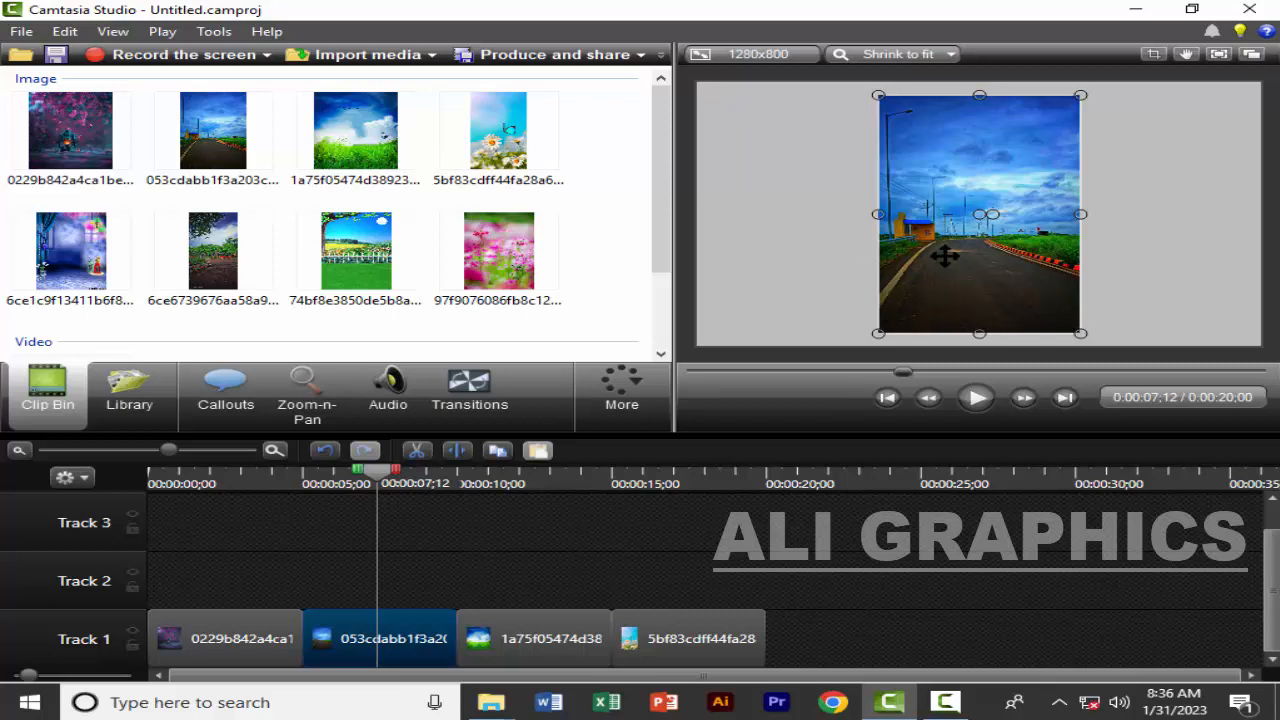
mouse_move(877, 335)
left_mouse_down()
mouse_move(977, 243)
mouse_move(905, 314)
mouse_move(997, 200)
mouse_move(1040, 186)
mouse_move(986, 277)
mouse_move(885, 352)
mouse_move(810, 438)
mouse_move(885, 325)
left_mouse_up()
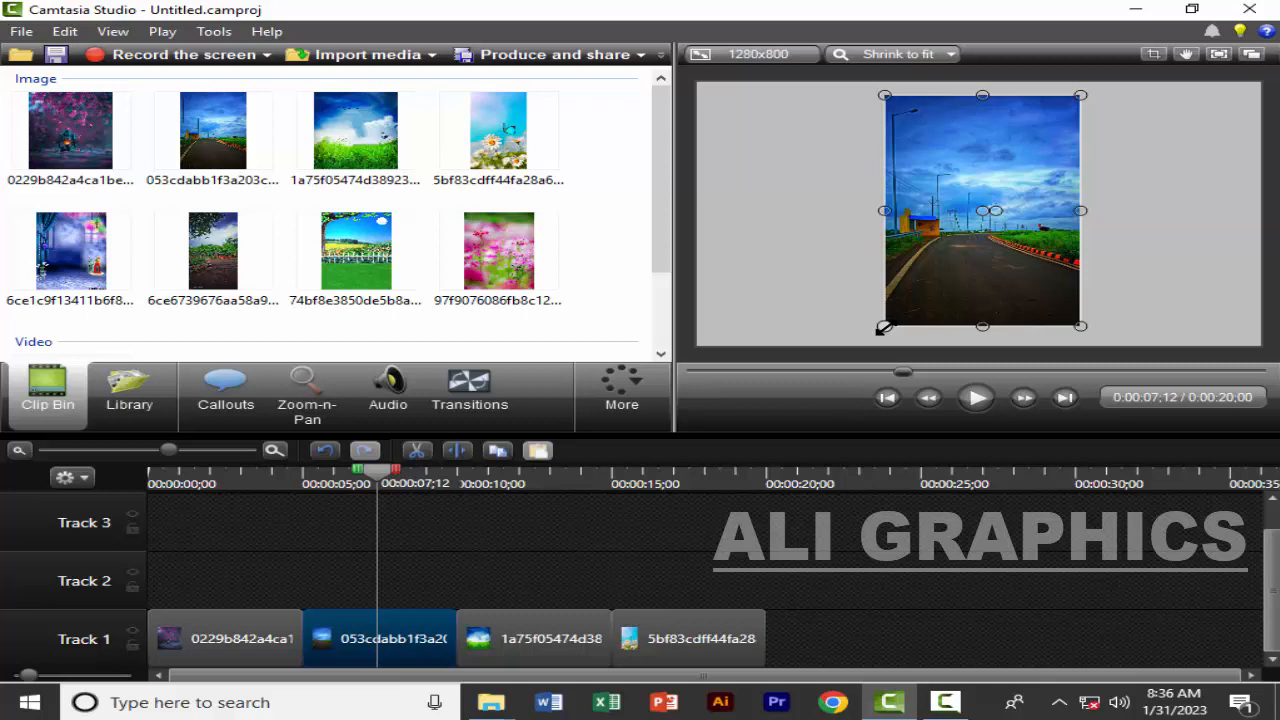
left_click_drag(884, 326, 741, 562)
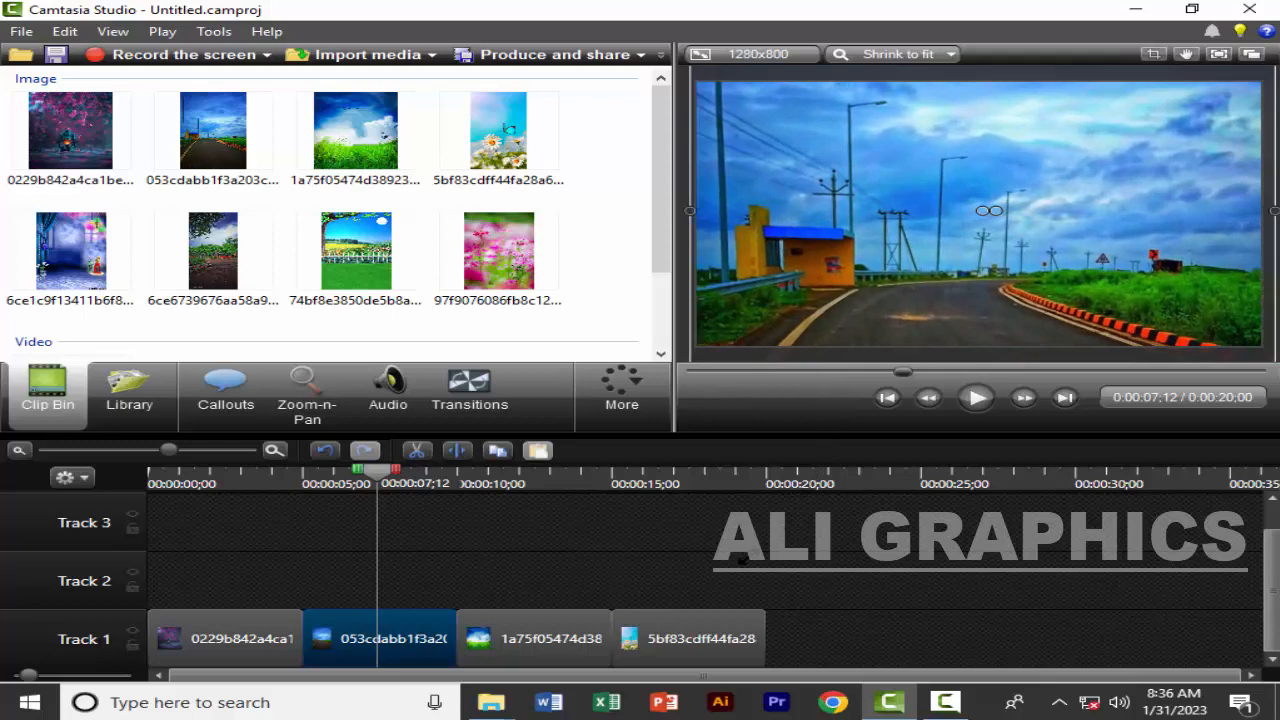
Enlarge the grass and sky image of the third Track 1 clip to cover the whole canvas
left_click(545, 483)
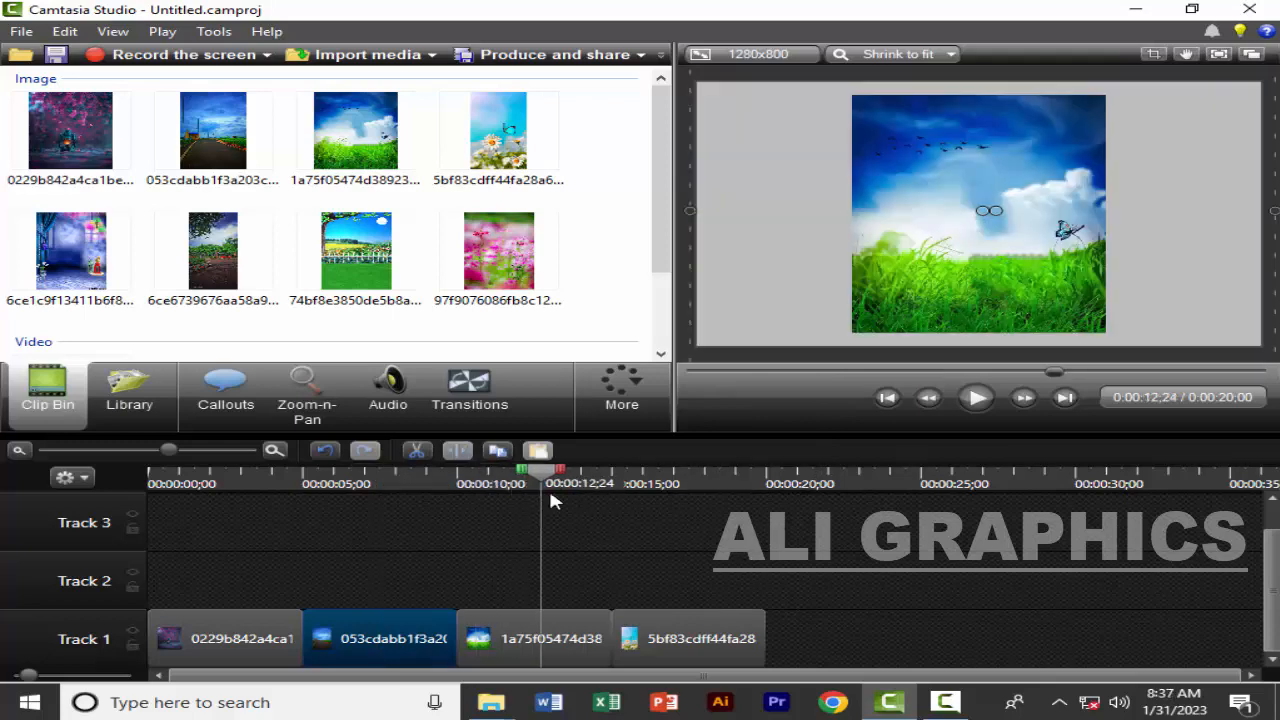
left_click(552, 638)
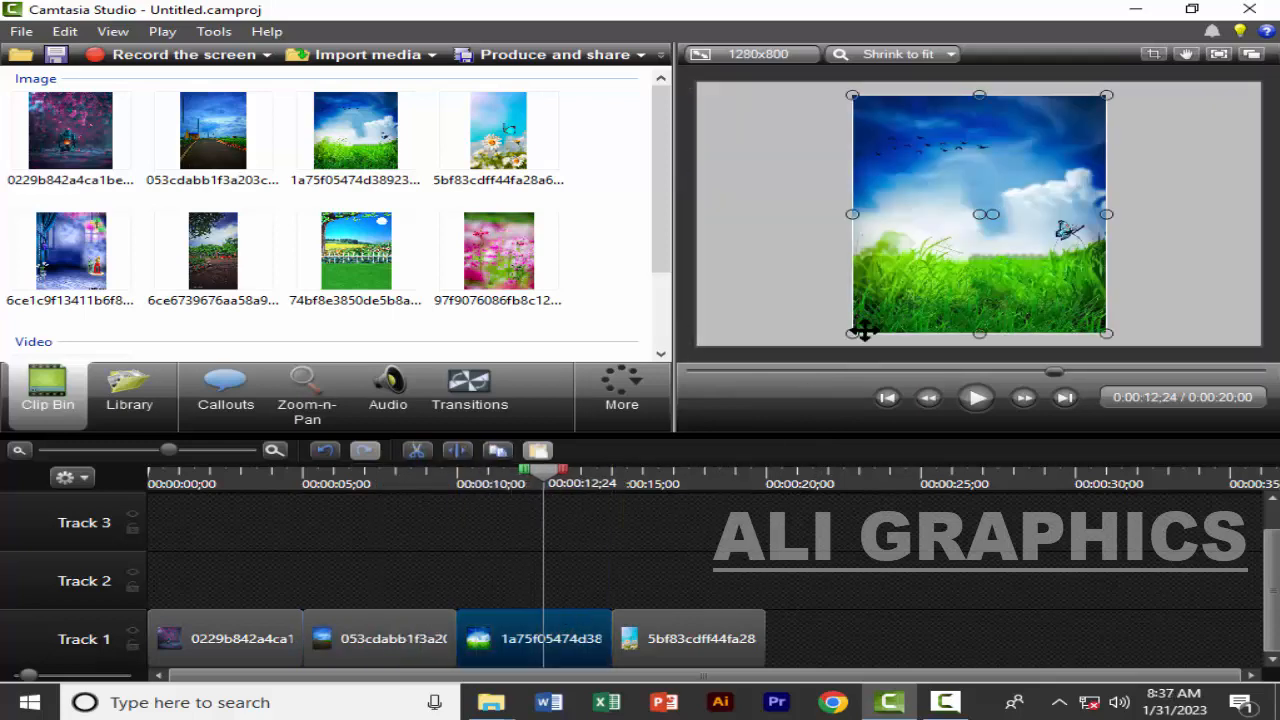
left_click_drag(849, 334, 690, 438)
Enlarge the butterfly and daisy image of the fourth clip to cover the canvas, and return the playhead to the first clip
left_click(670, 483)
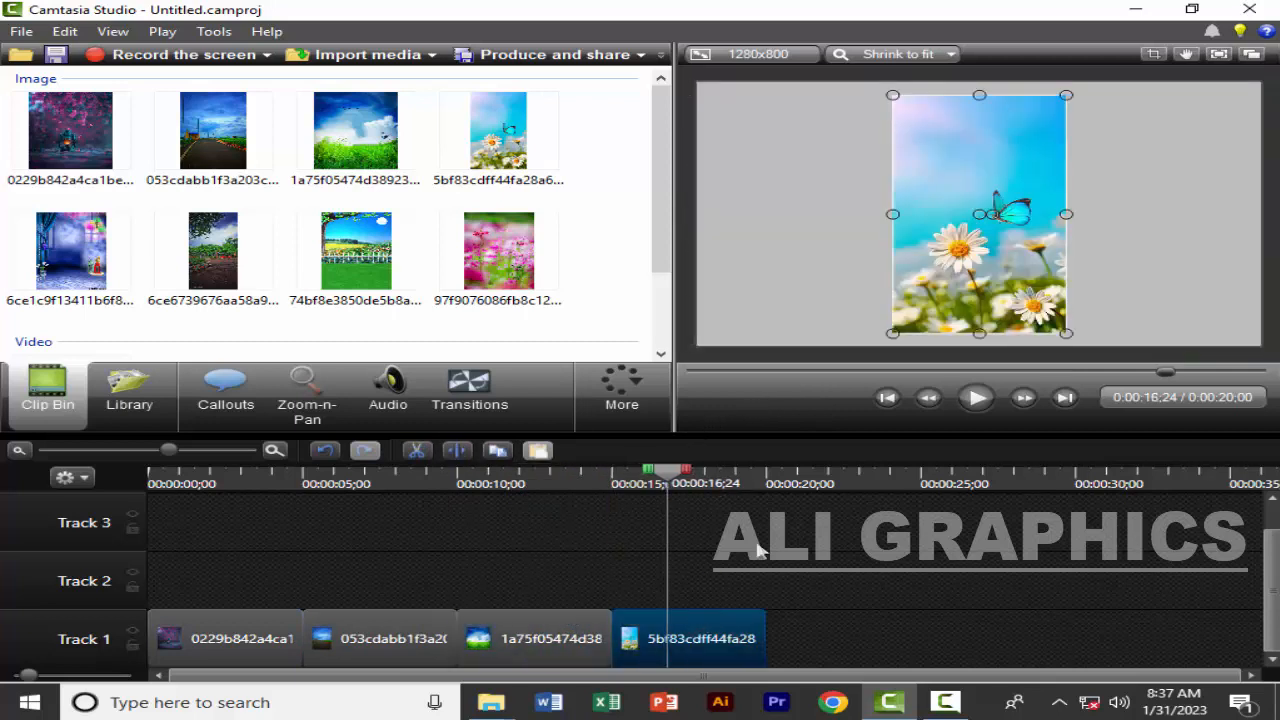
left_click_drag(892, 333, 686, 483)
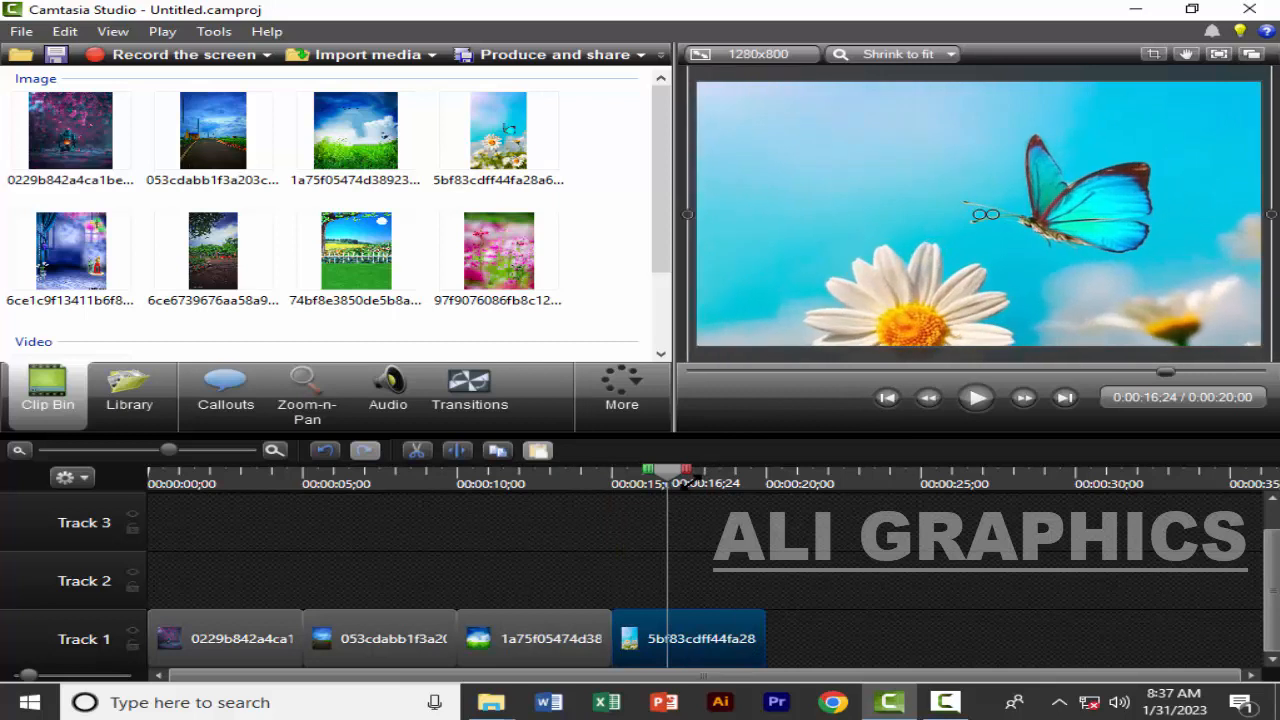
left_click(233, 483)
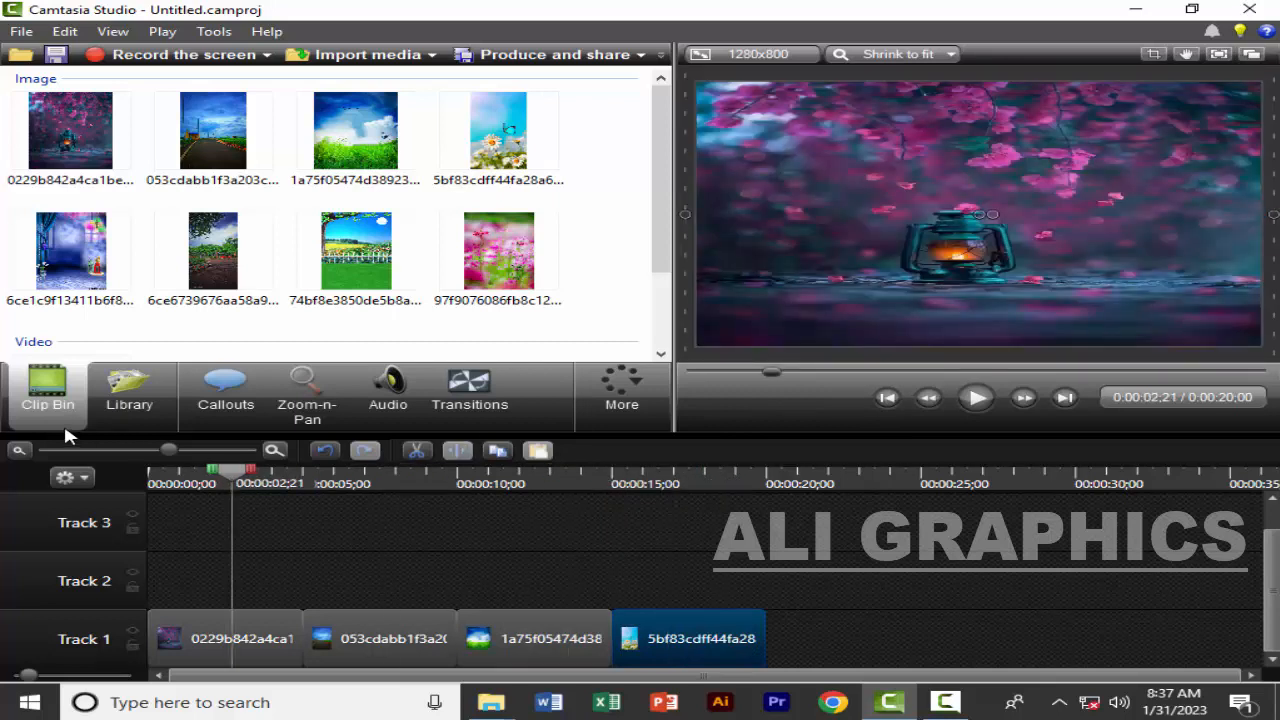
left_click(294, 556)
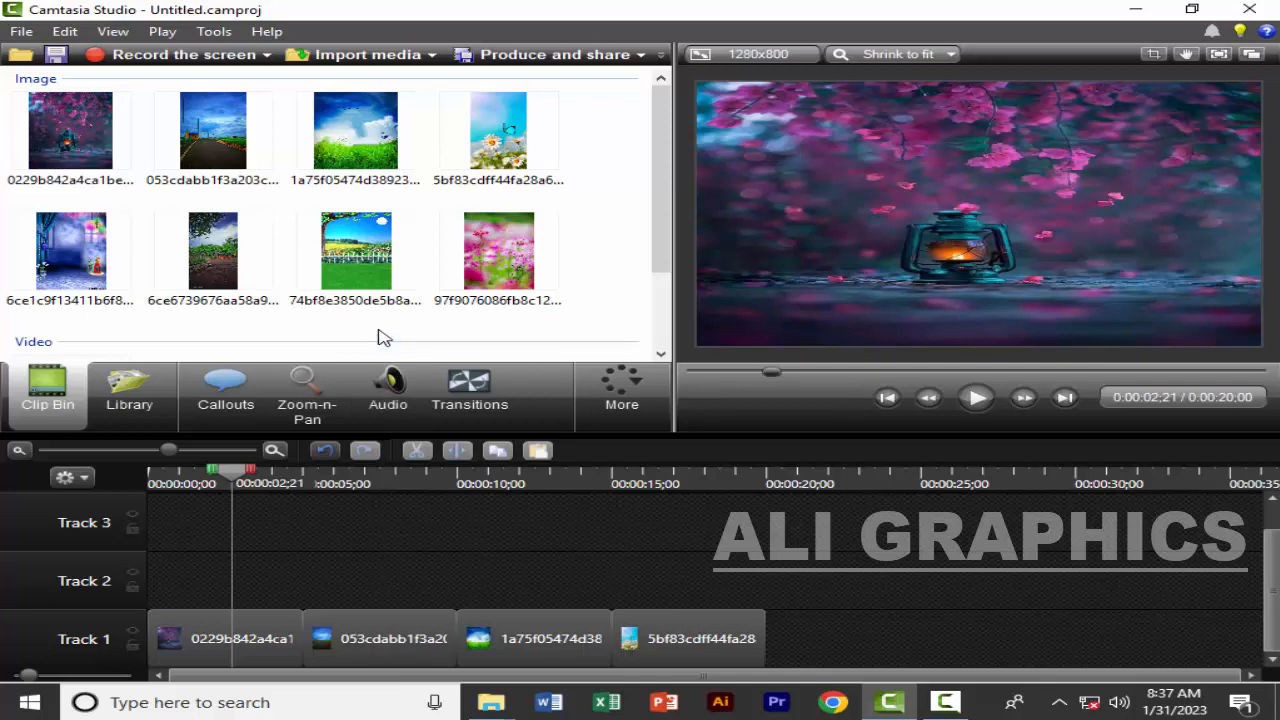
scroll(385, 337, "down", 2)
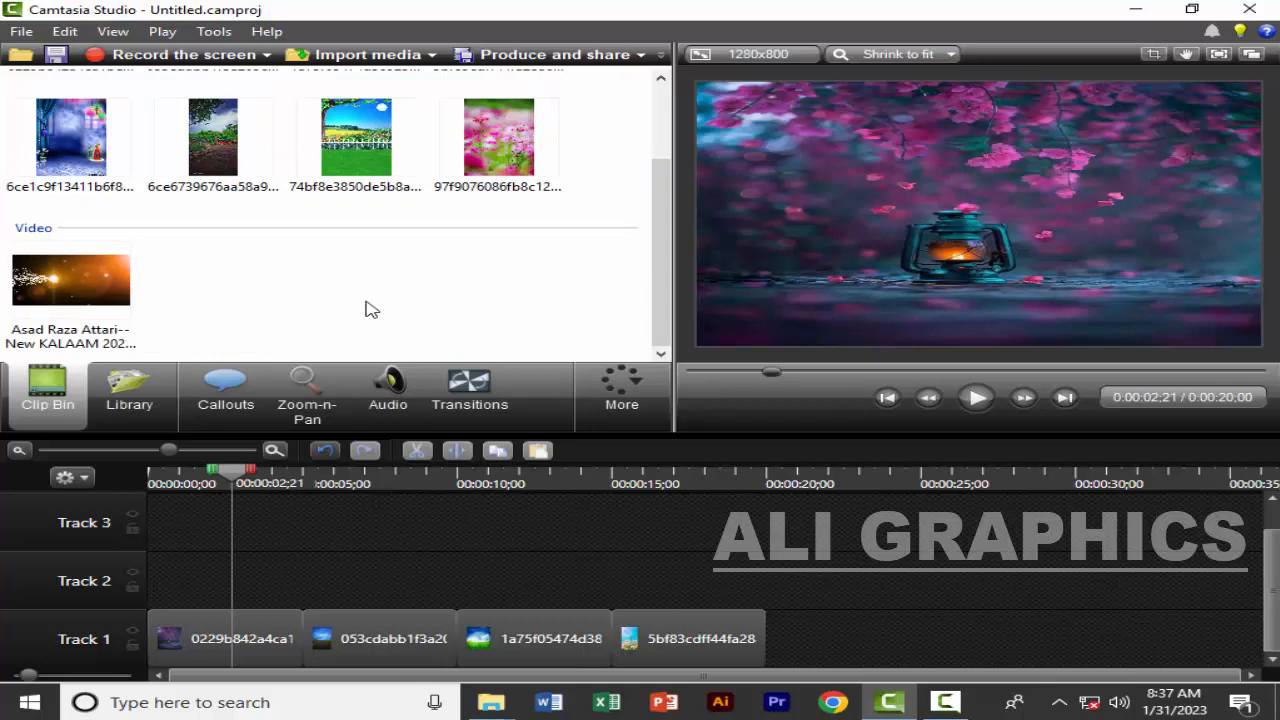
scroll(371, 268, "up", 1)
scroll(371, 268, "up", 1)
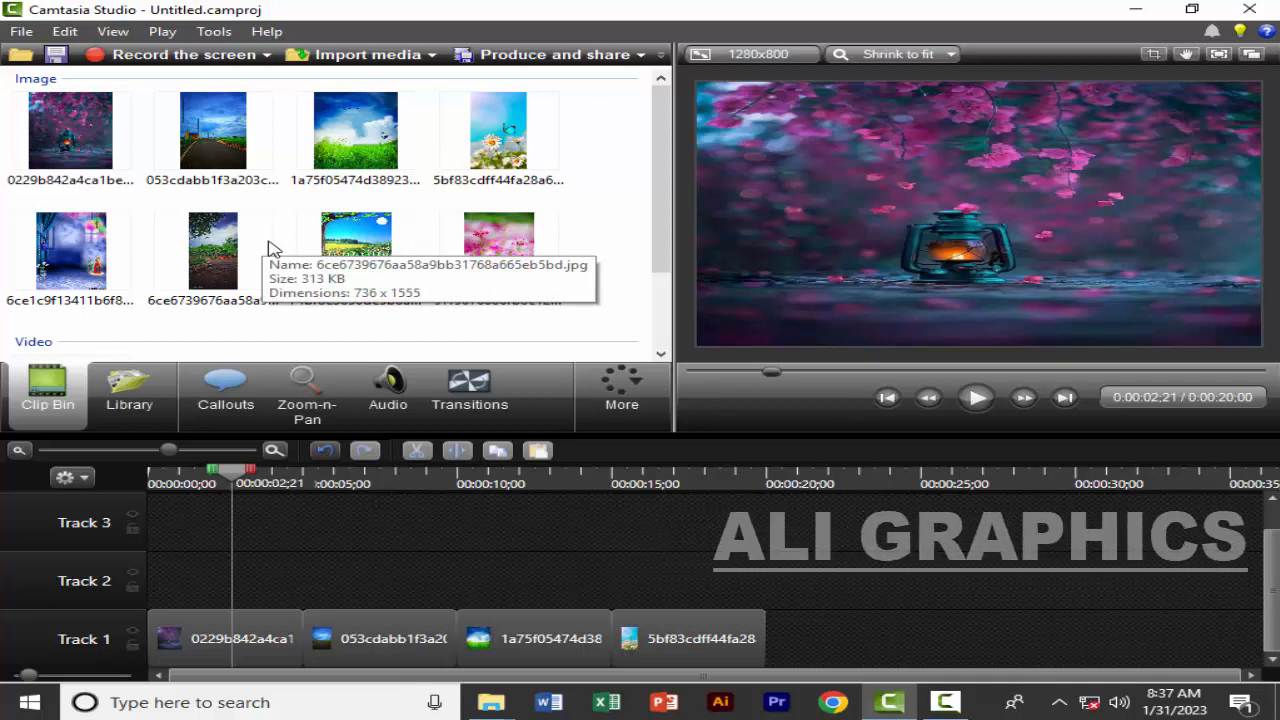
Browse the titles and callouts in the Library's Theme - Calling Lights folder
left_click(244, 625)
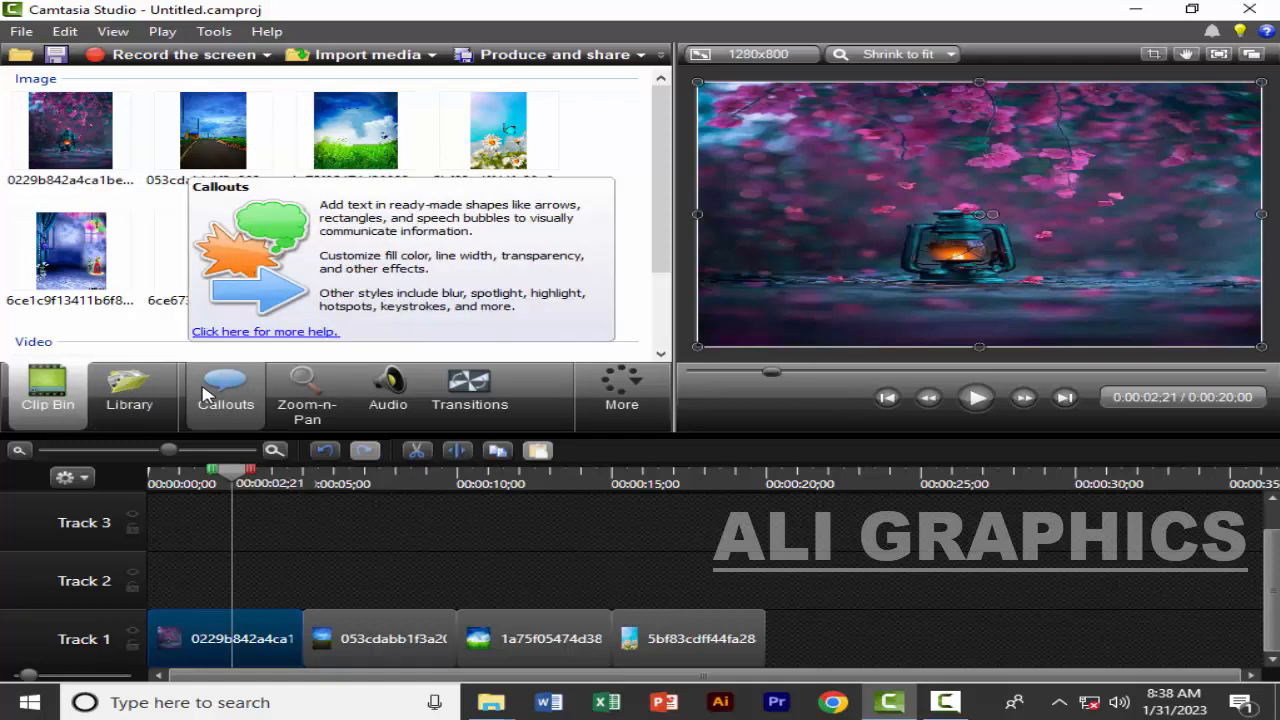
left_click(118, 396)
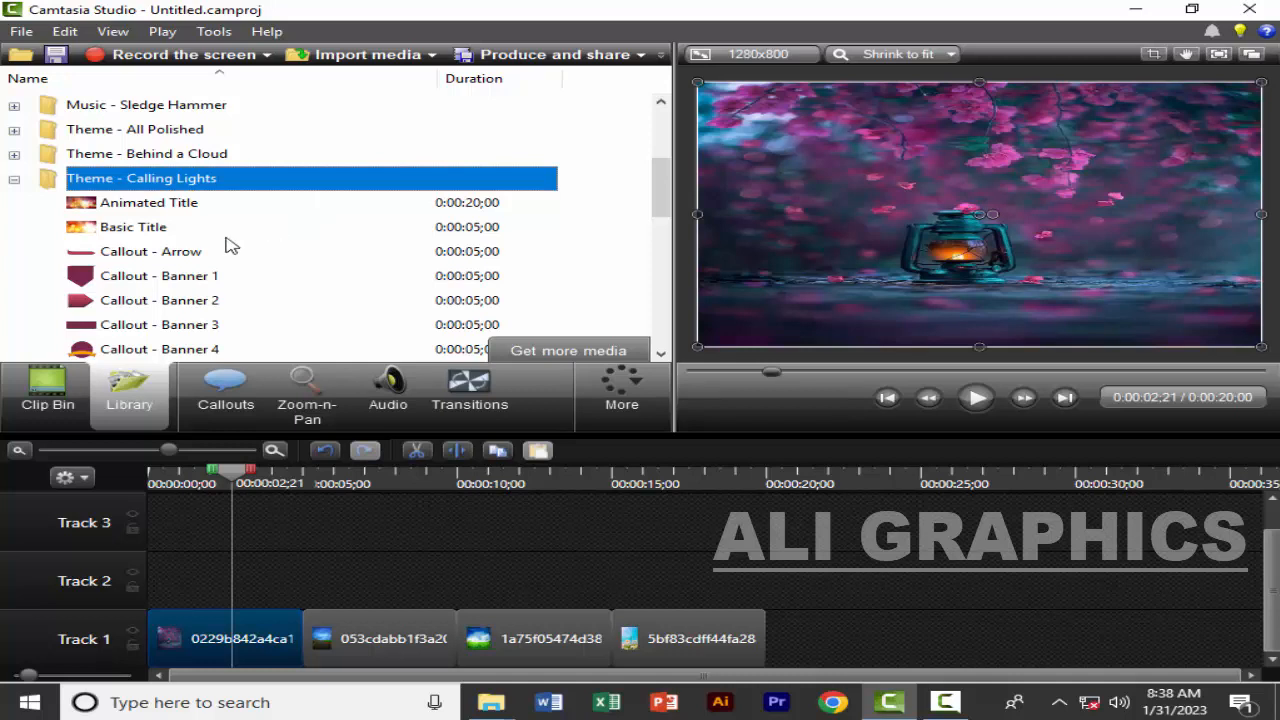
scroll(230, 246, "down", 1)
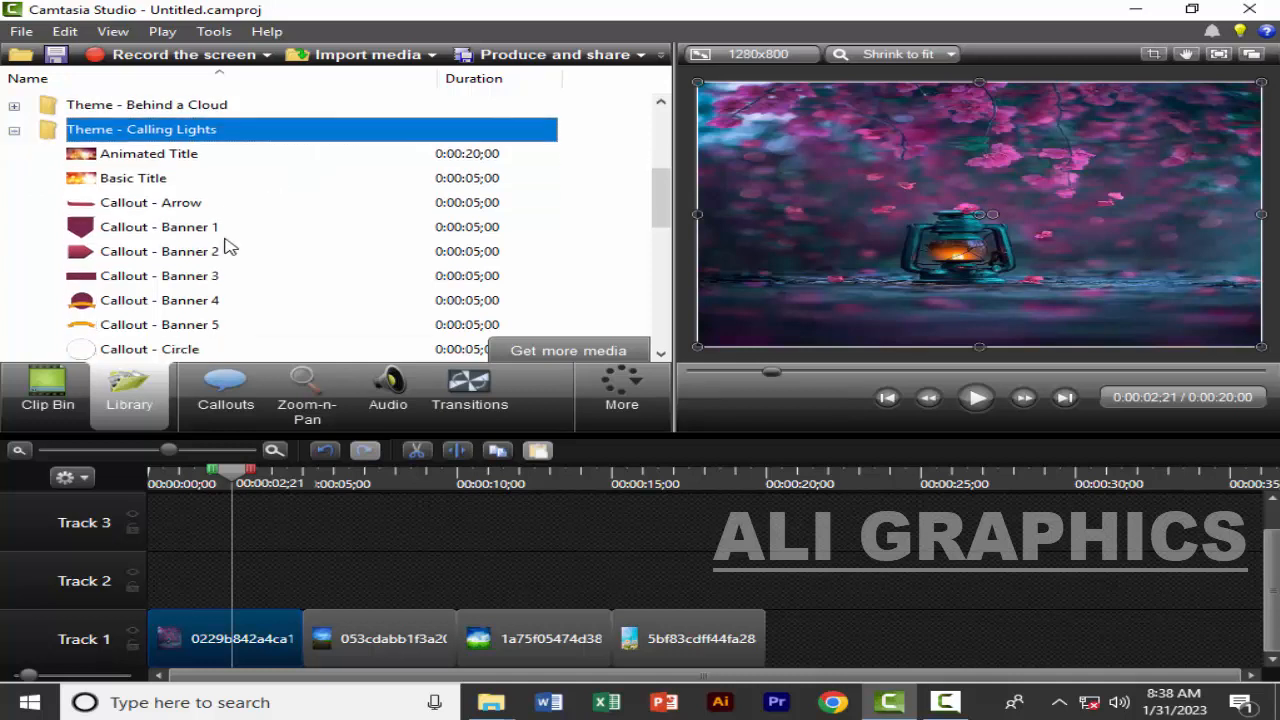
scroll(262, 258, "down", 1)
scroll(278, 256, "down", 4)
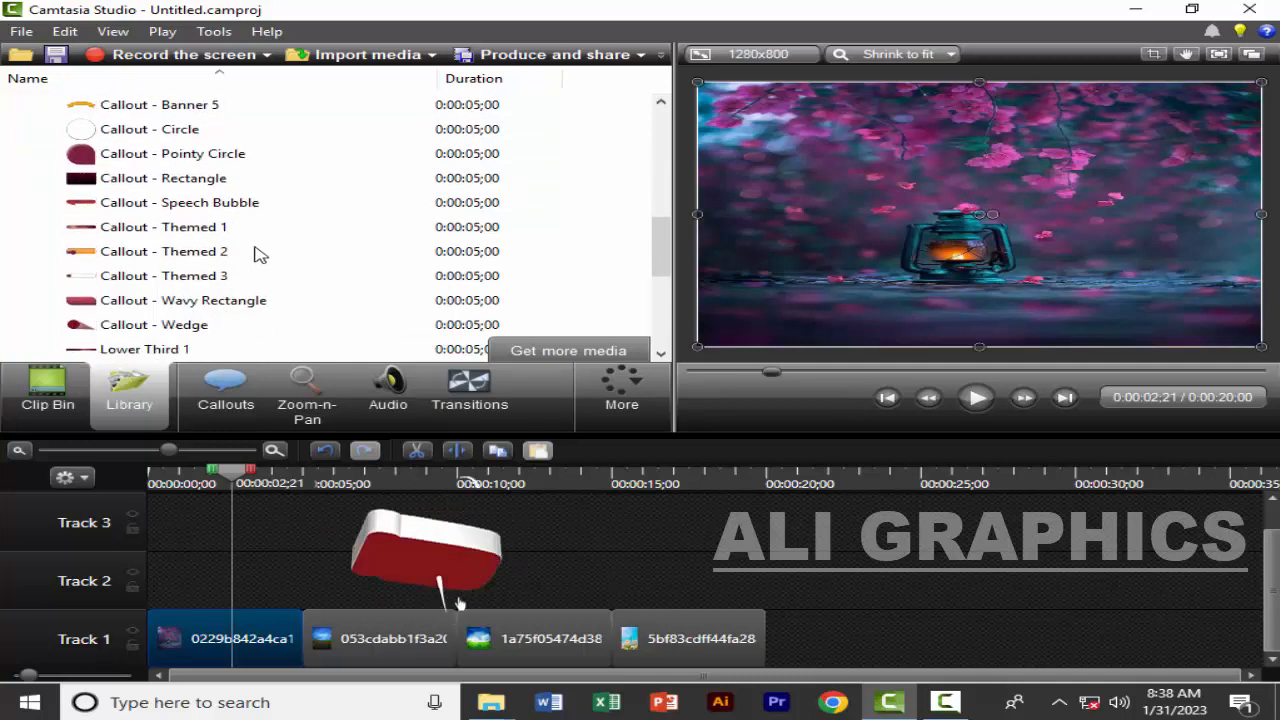
scroll(254, 254, "up", 6)
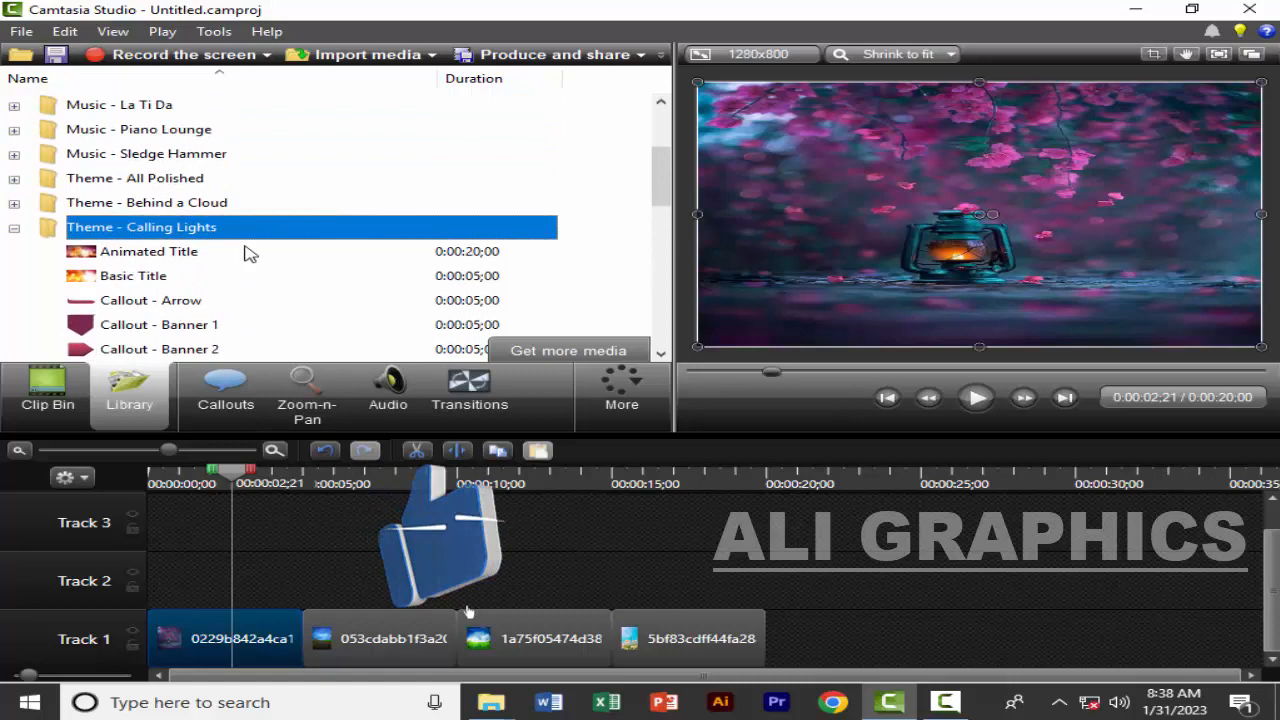
left_click(152, 253)
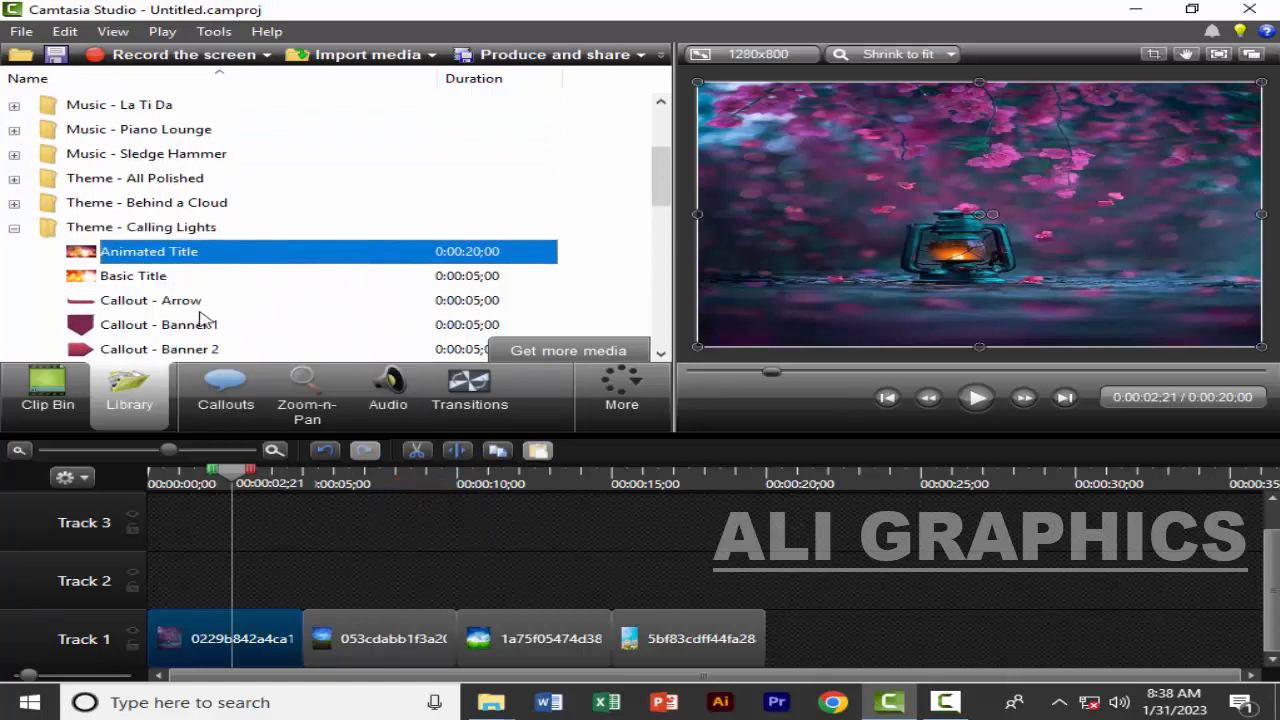
scroll(245, 318, "down", 1)
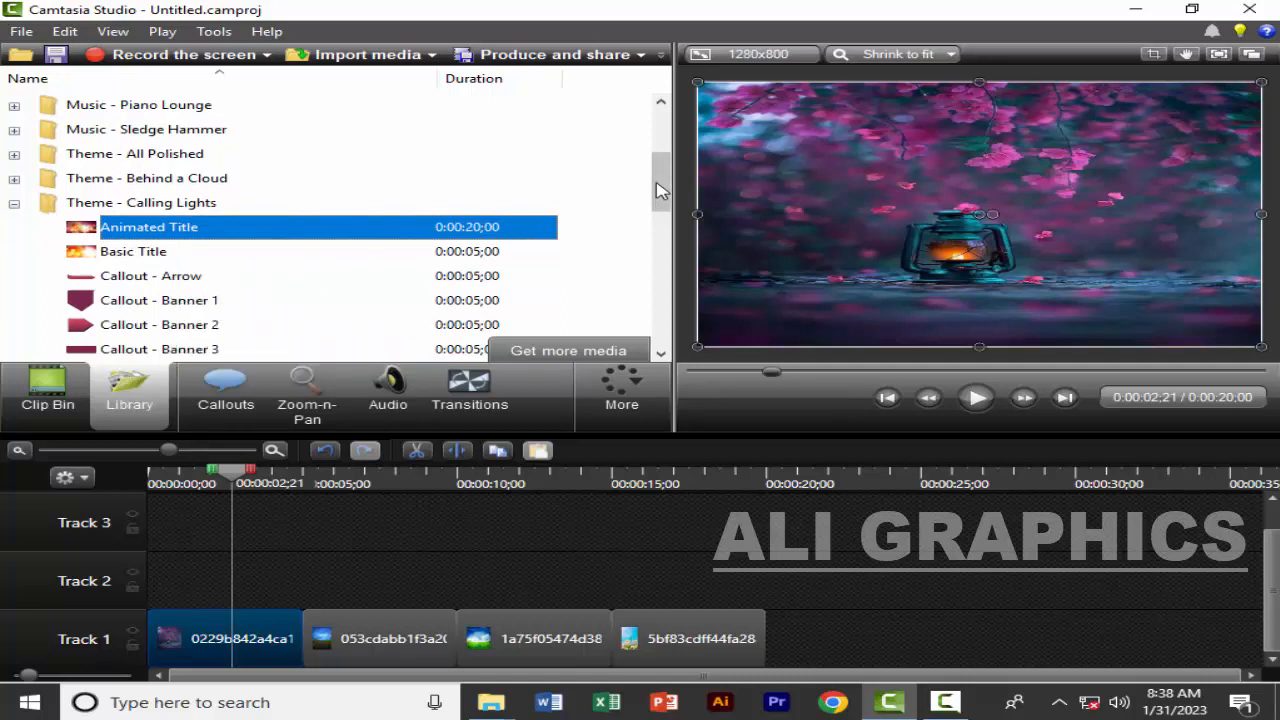
Collapse Theme - Calling Lights and look into the Library's Theme - Crimson Complex and Theme - Dance Steps folders
left_click(18, 206)
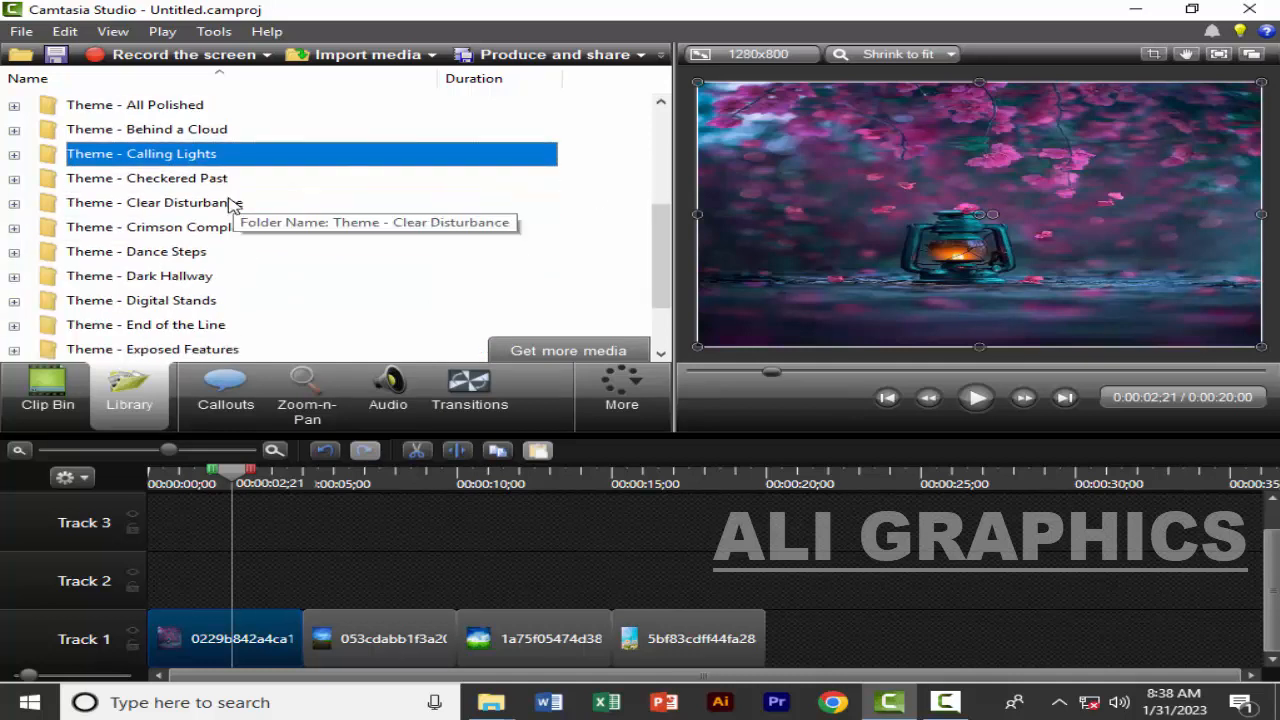
left_click(18, 229)
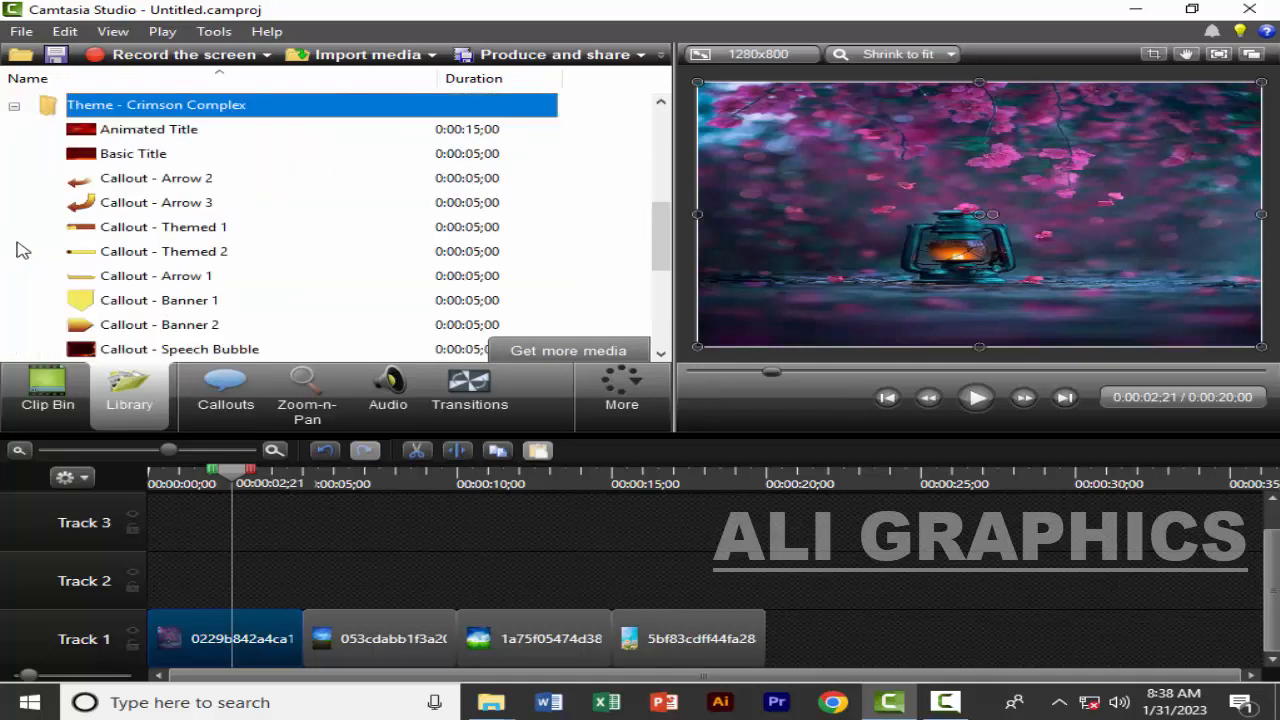
left_click(14, 106)
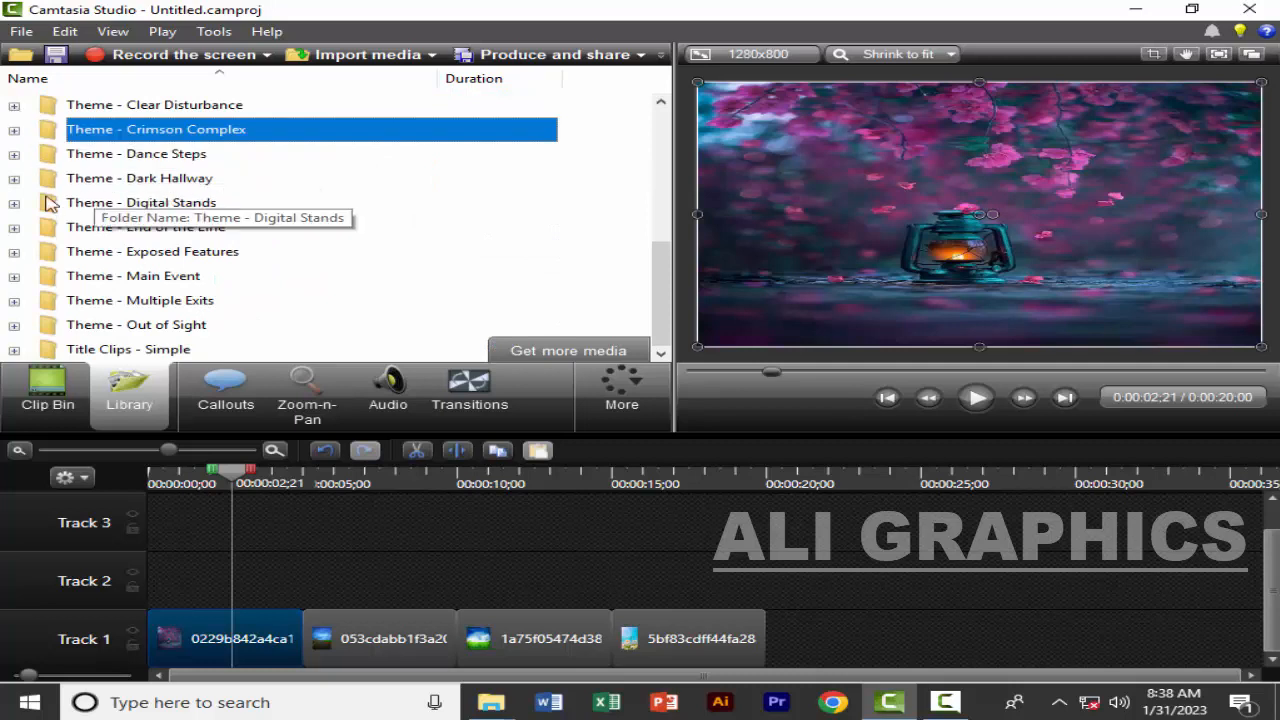
left_click(14, 155)
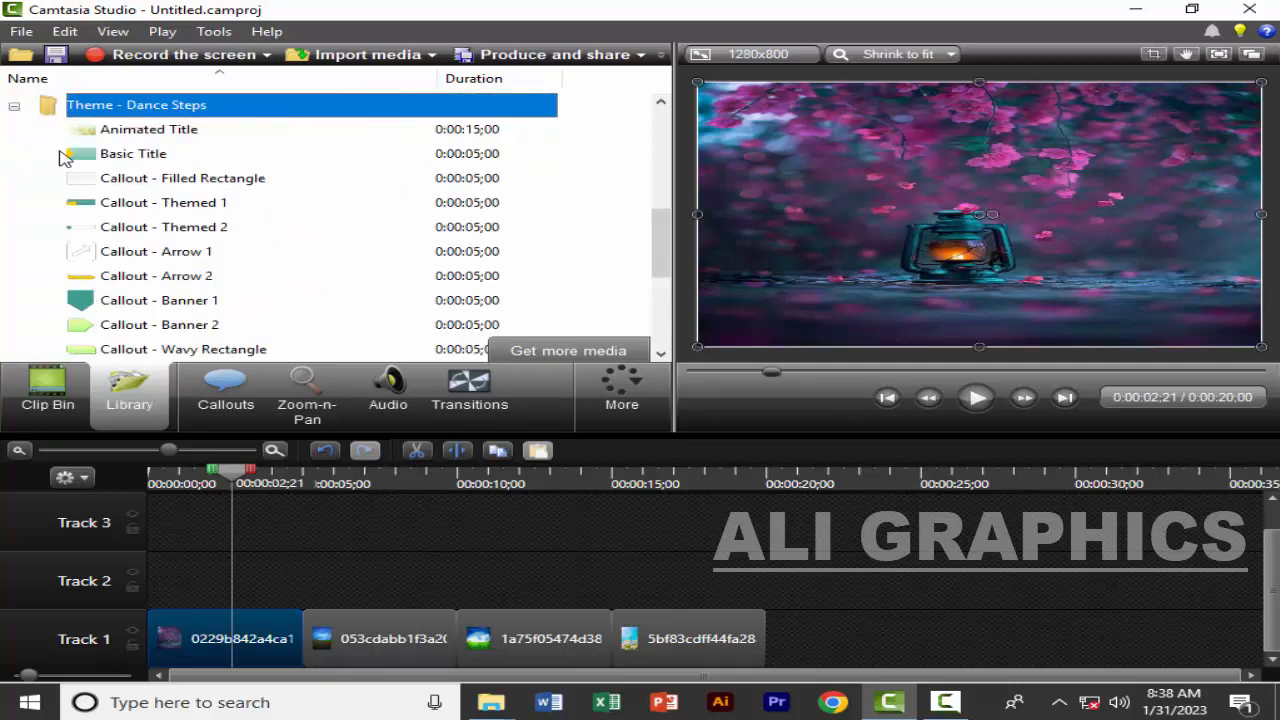
left_click(15, 106)
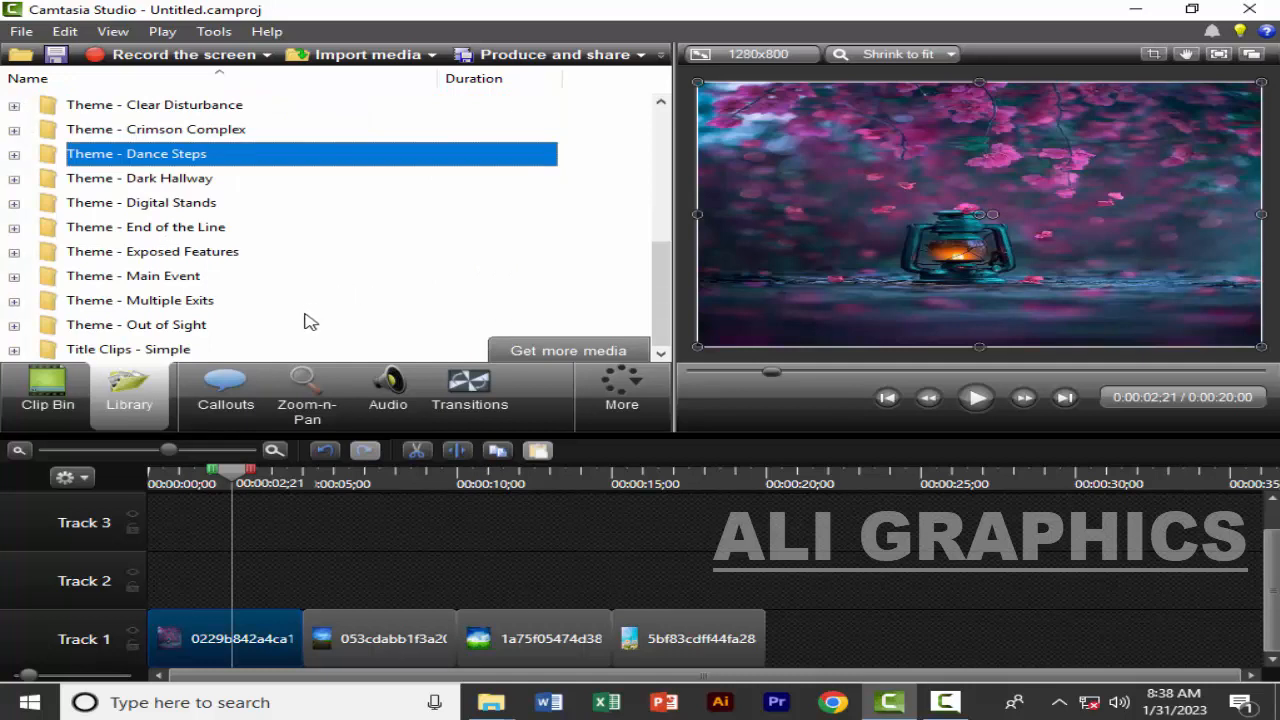
Add a callout over the first Track 1 clip with the playhead at 0:00:00;20
left_click(228, 390)
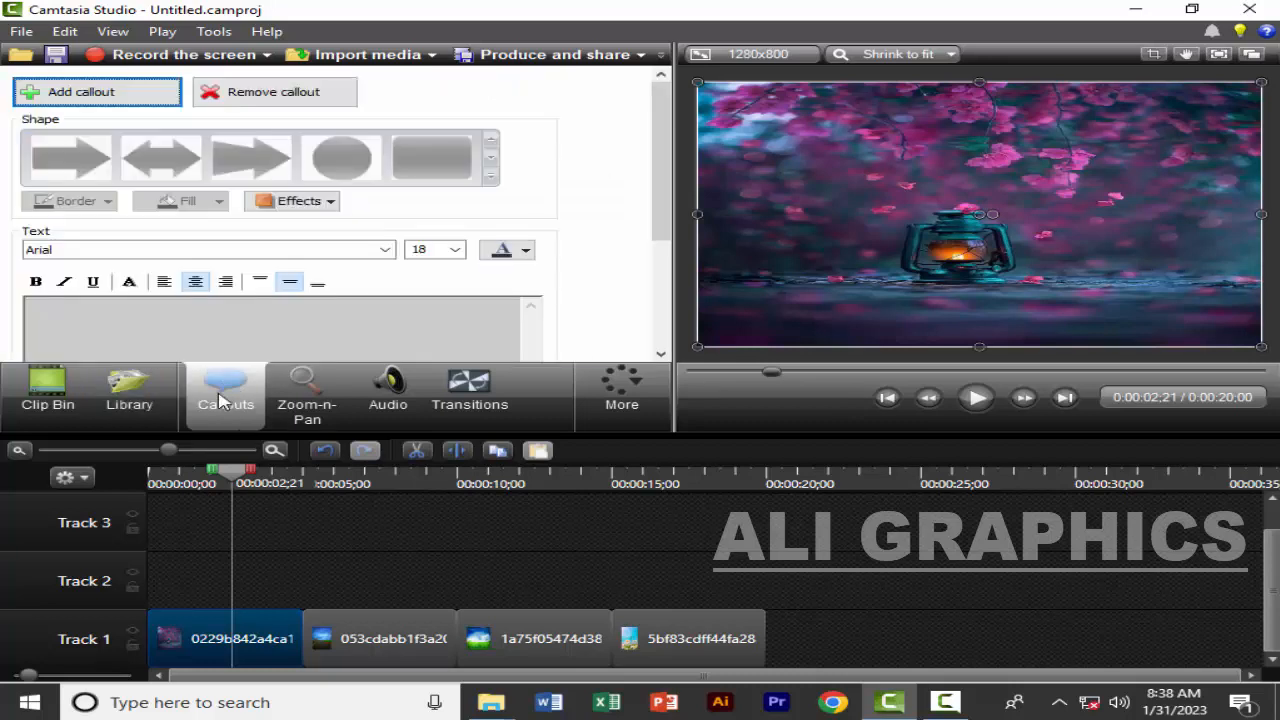
left_click(237, 476)
left_click_drag(240, 483, 213, 480)
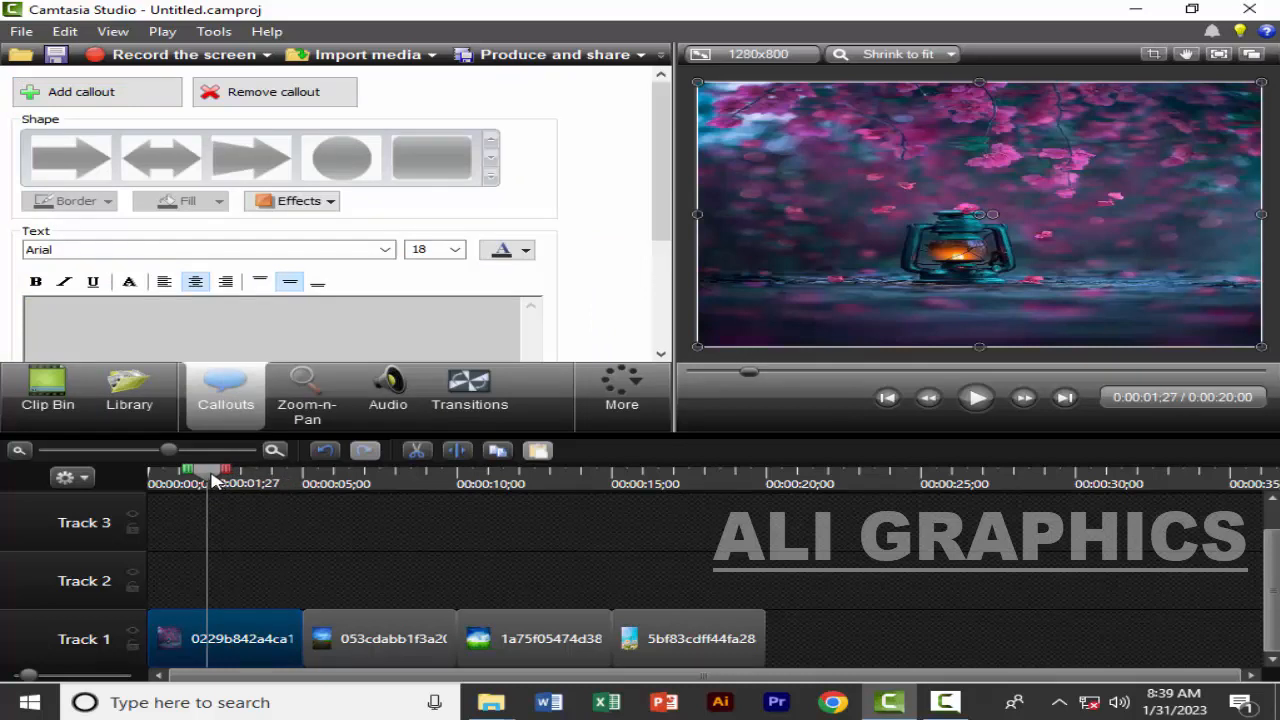
left_click_drag(213, 480, 172, 540)
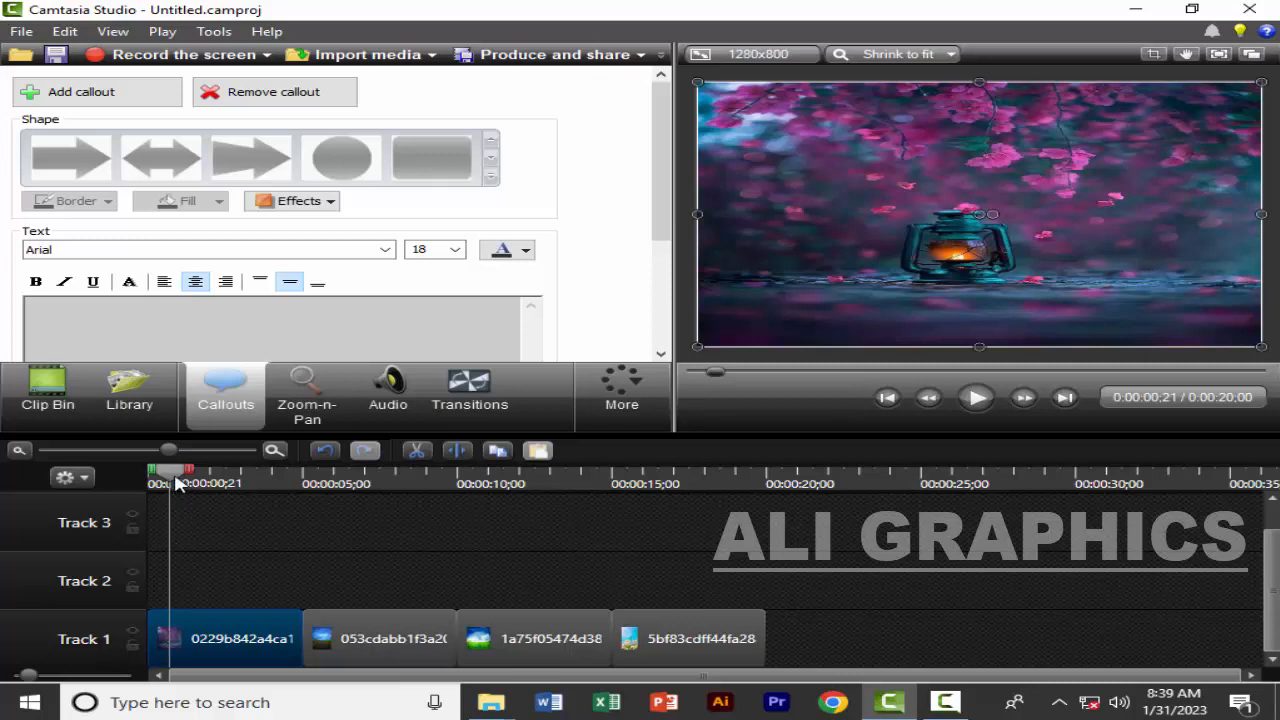
left_click_drag(173, 477, 172, 482)
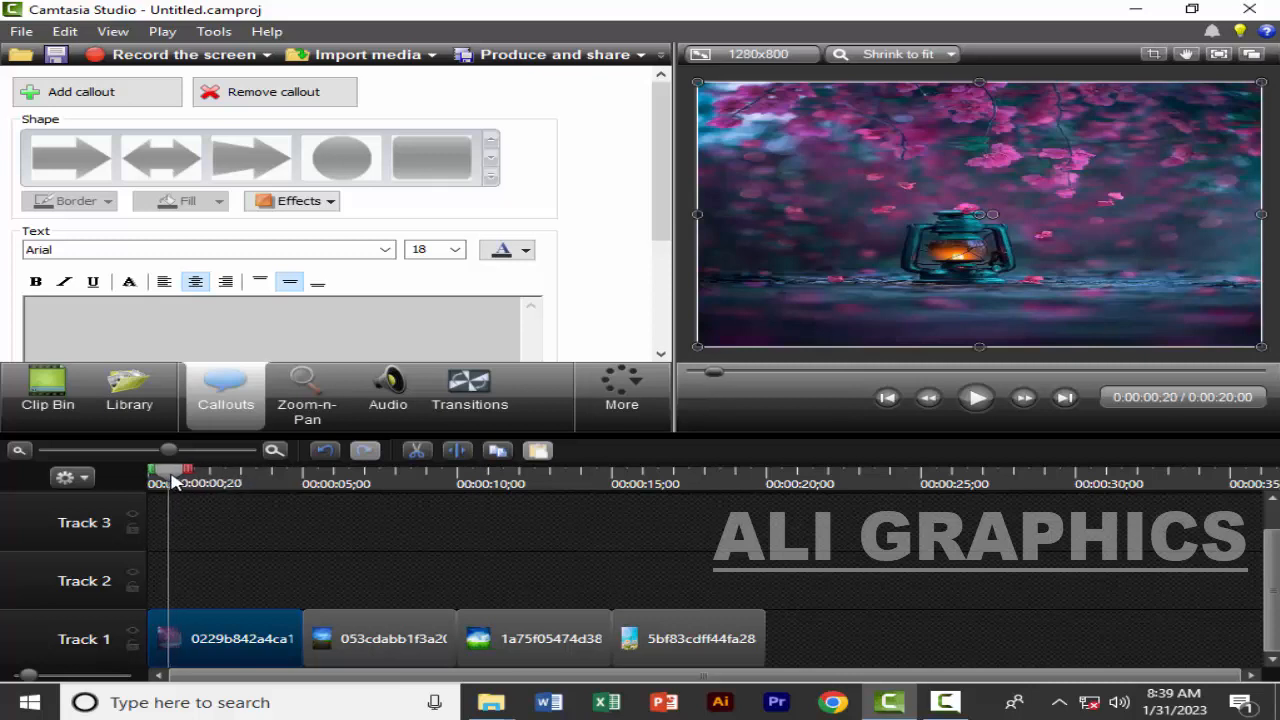
left_click(114, 106)
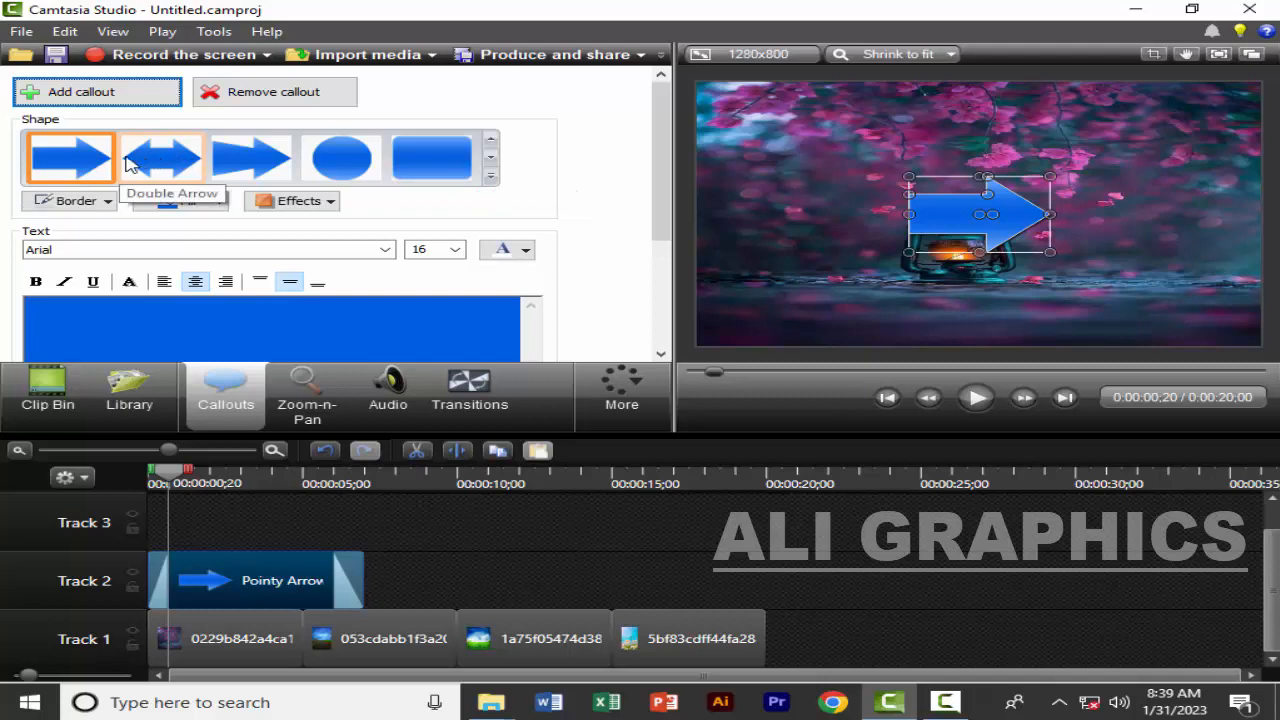
Change the callout's shape to the second-row Sketch Motion ellipse and enlarge it so that it encircles the lantern
left_click(491, 179)
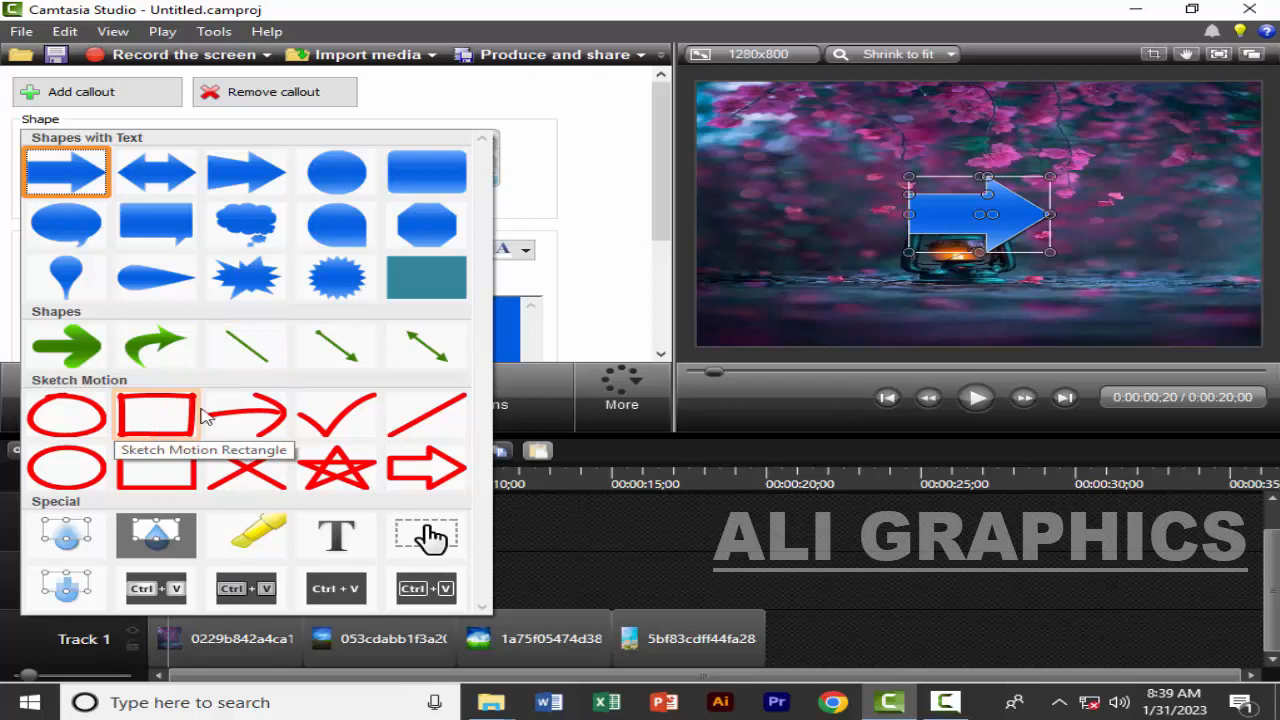
left_click(66, 467)
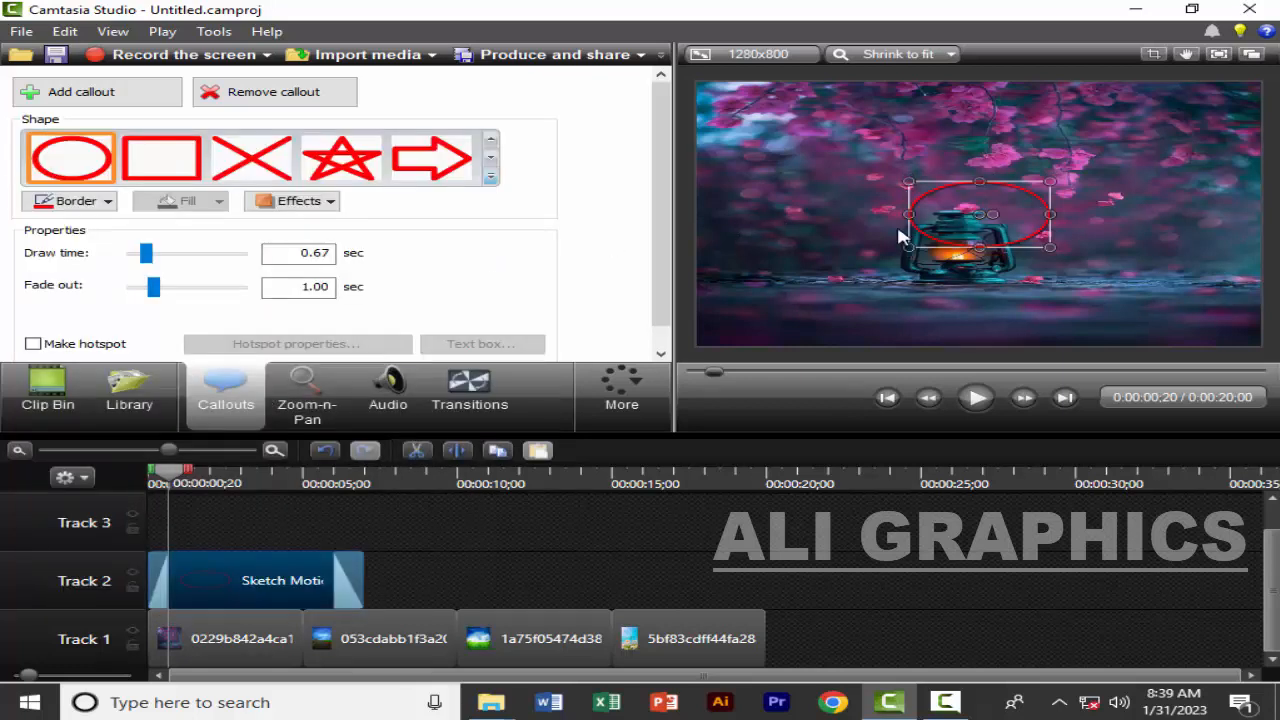
left_click_drag(908, 247, 845, 316)
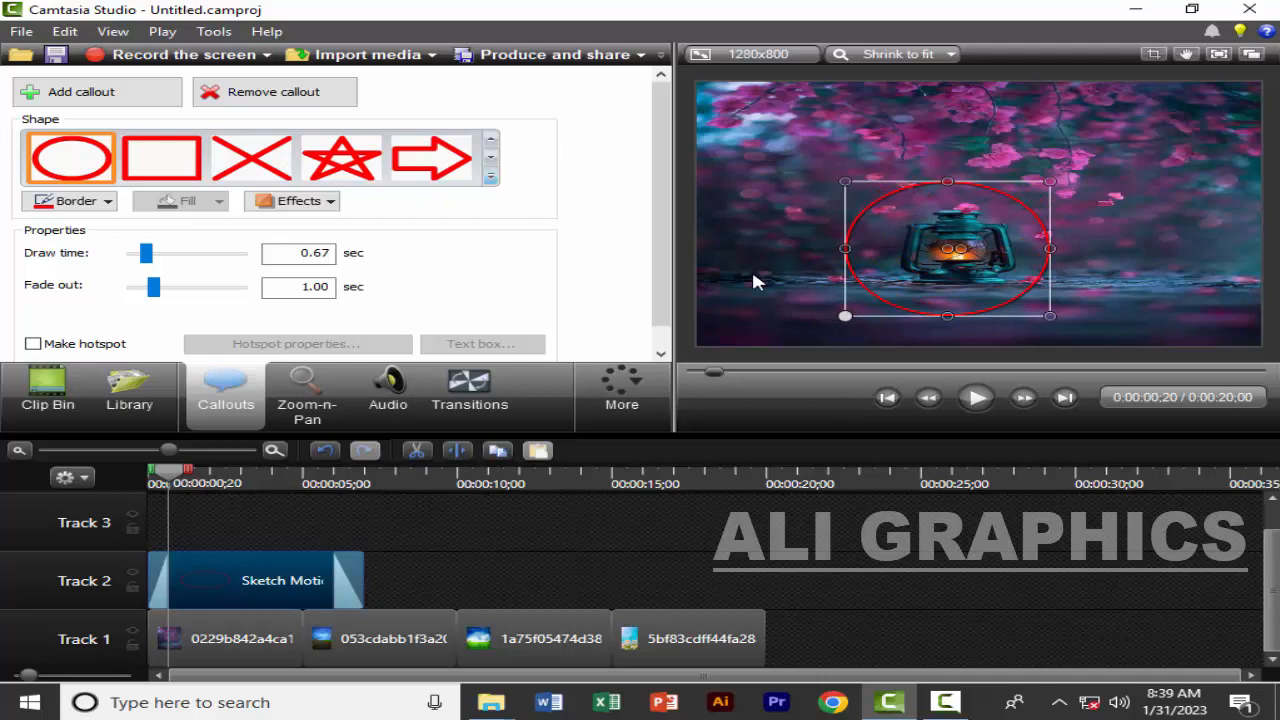
Change the callout's shape to the special Text type
left_click(491, 178)
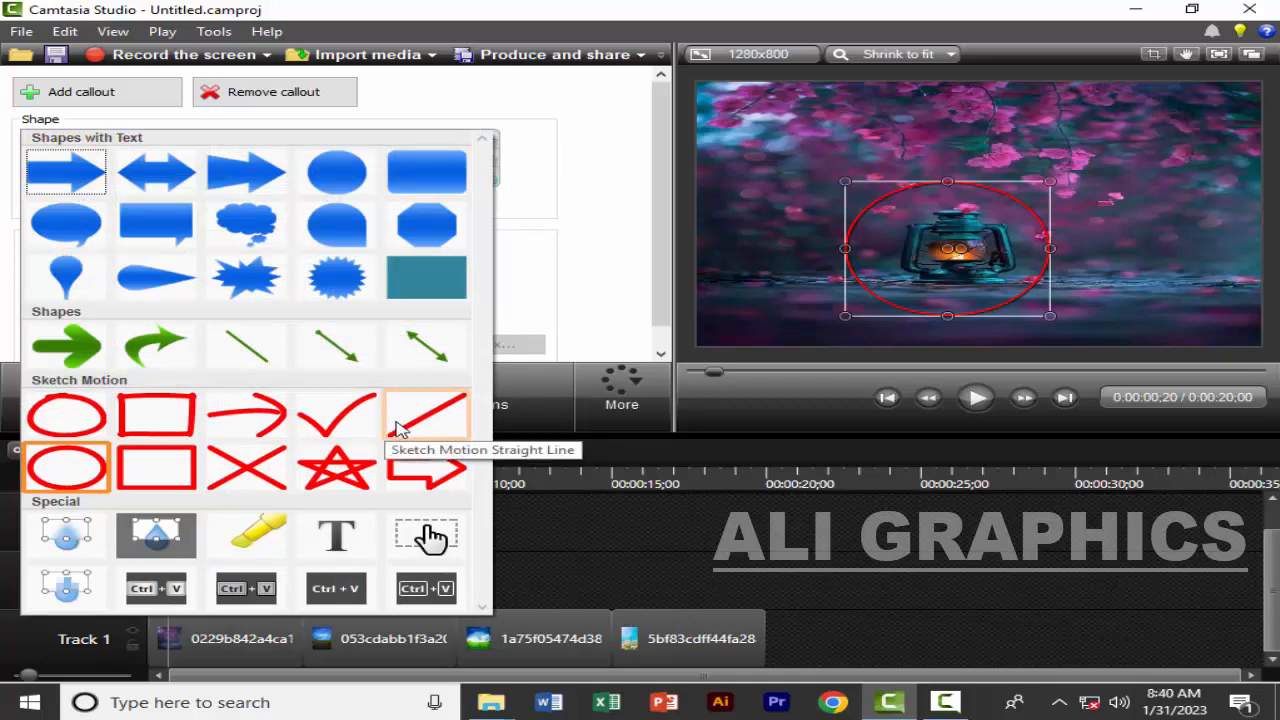
left_click(334, 540)
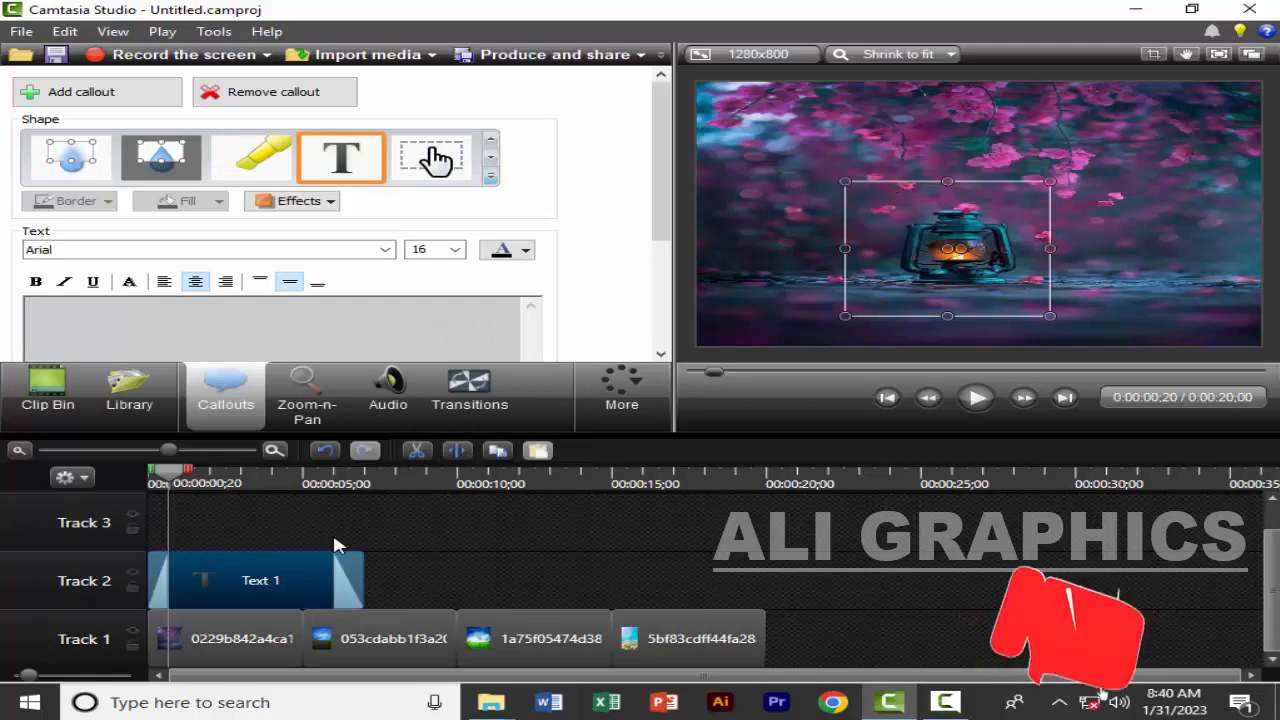
left_click(490, 180)
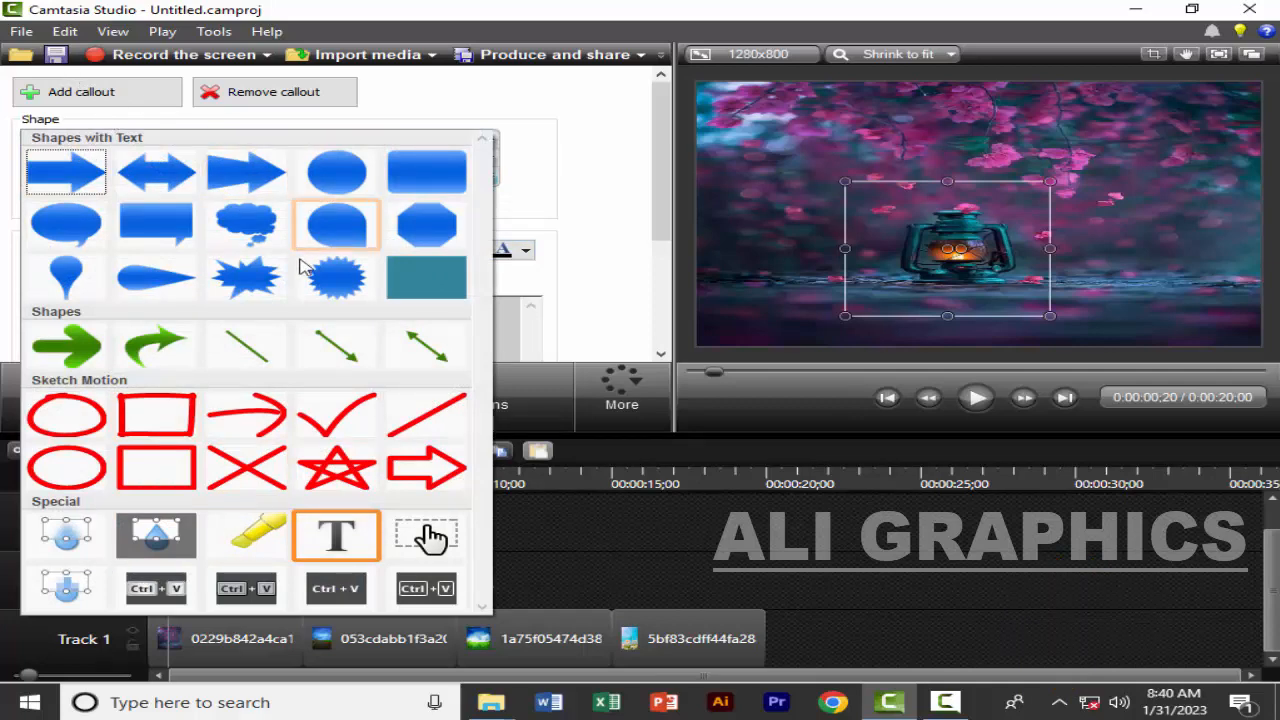
left_click(615, 185)
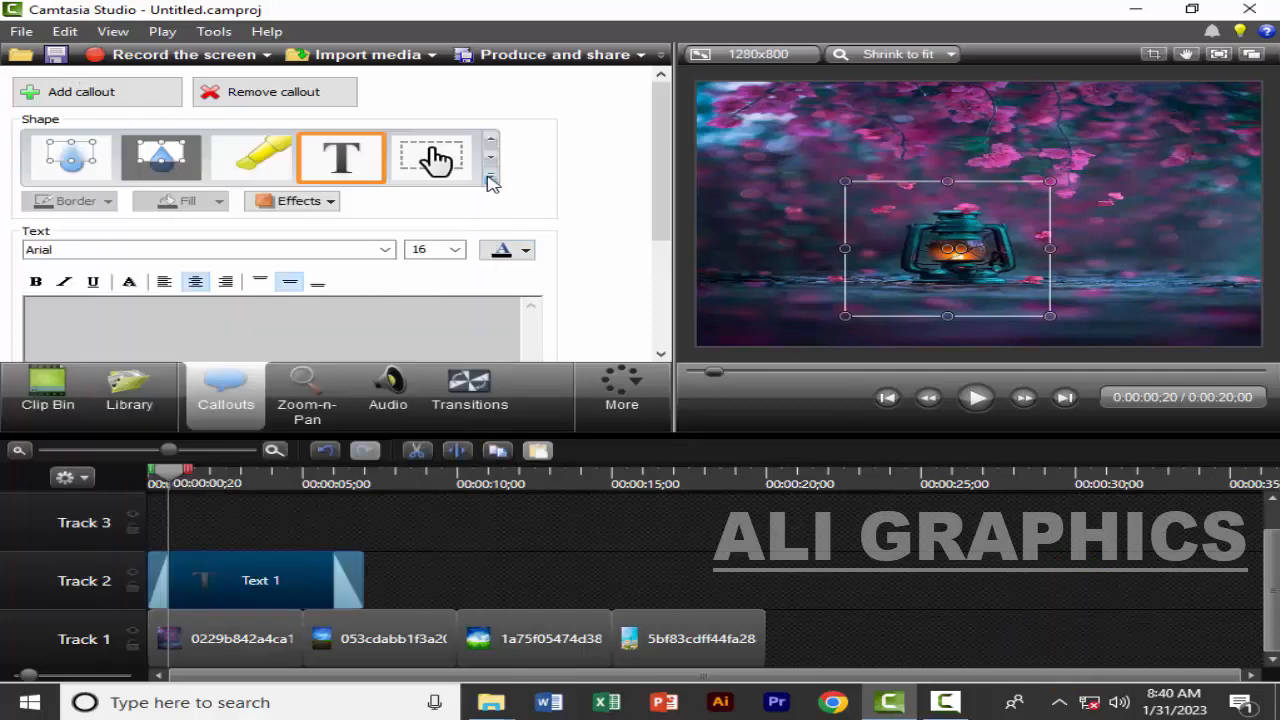
left_click(490, 180)
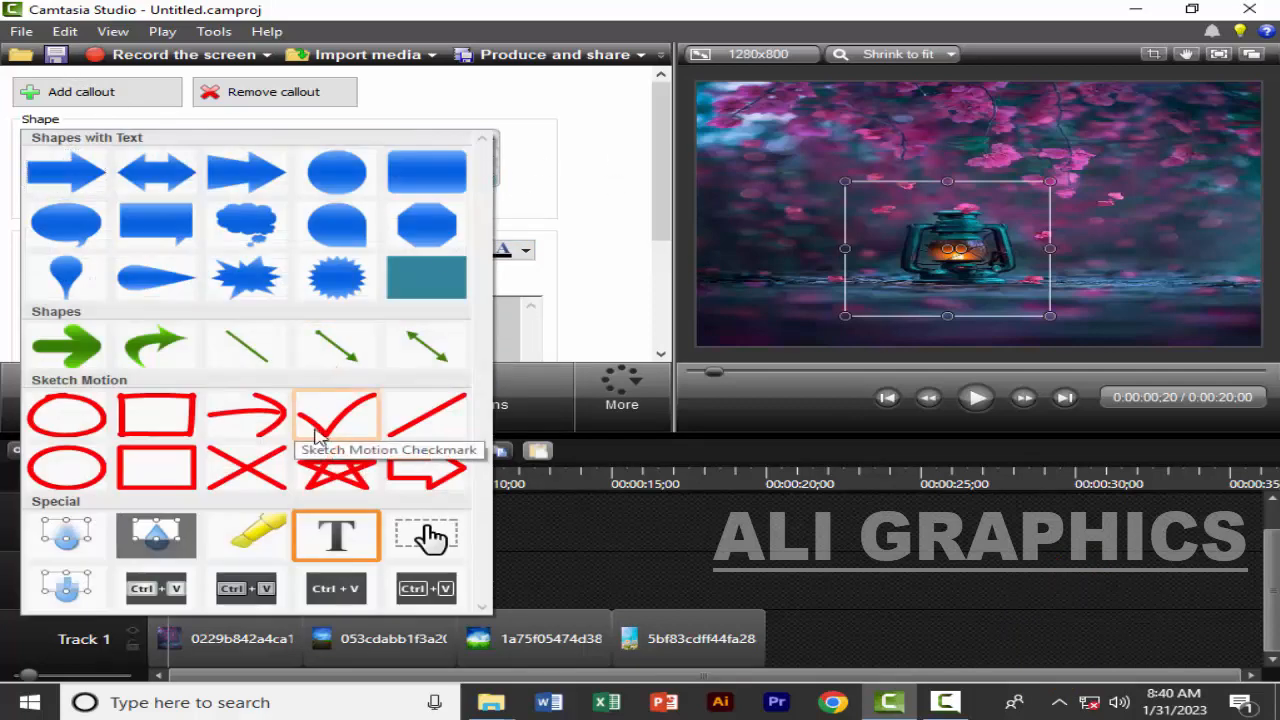
left_click(342, 541)
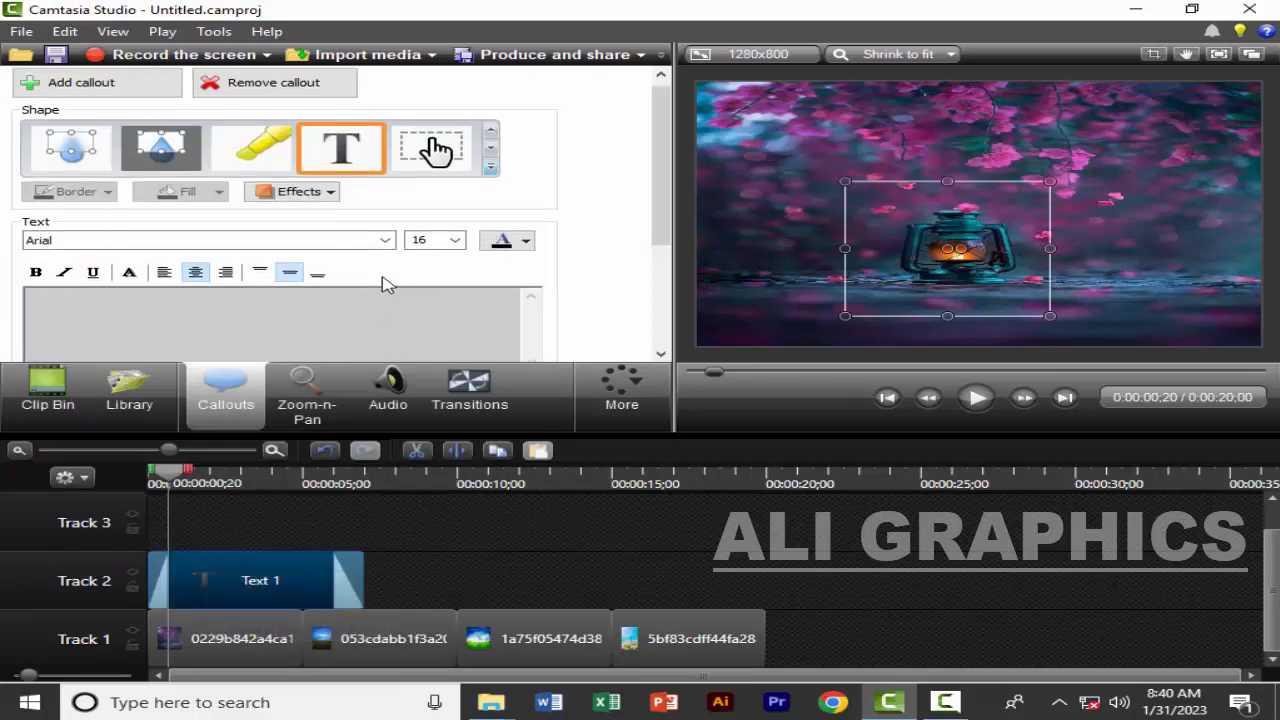
Enter the person's full name in capital letters as the callout's text
left_click_drag(664, 186, 668, 214)
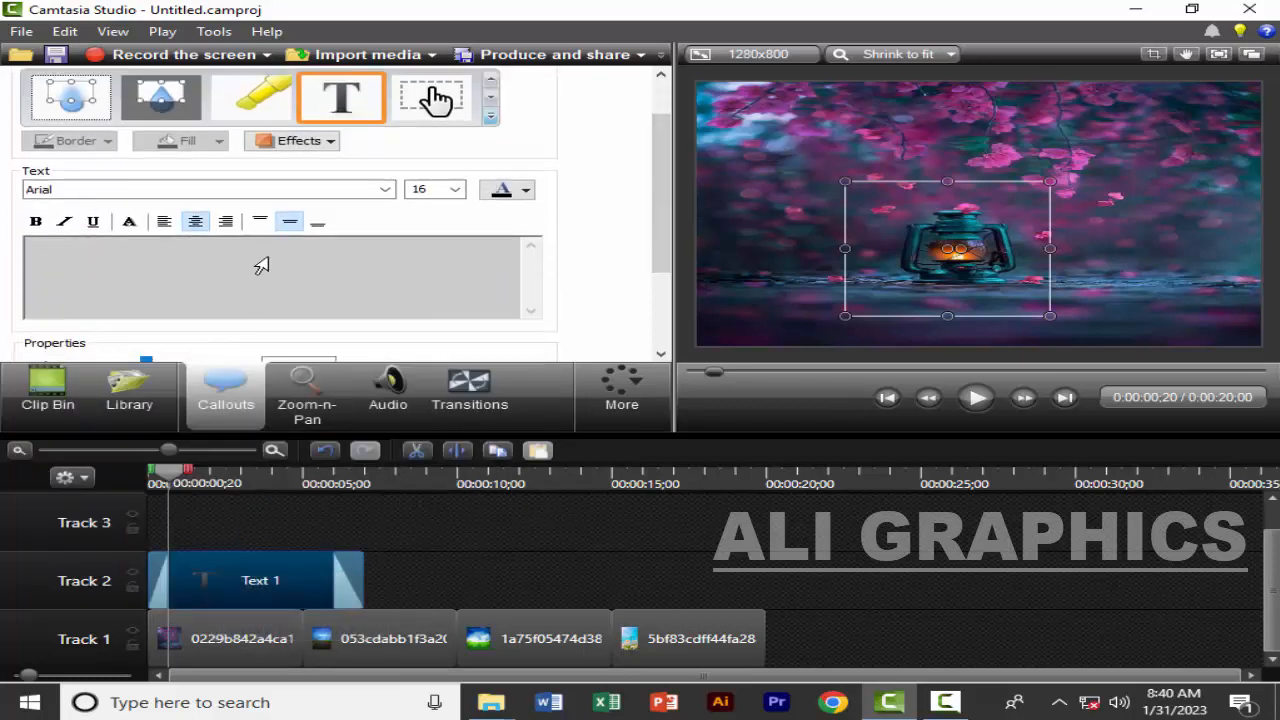
left_click(221, 280)
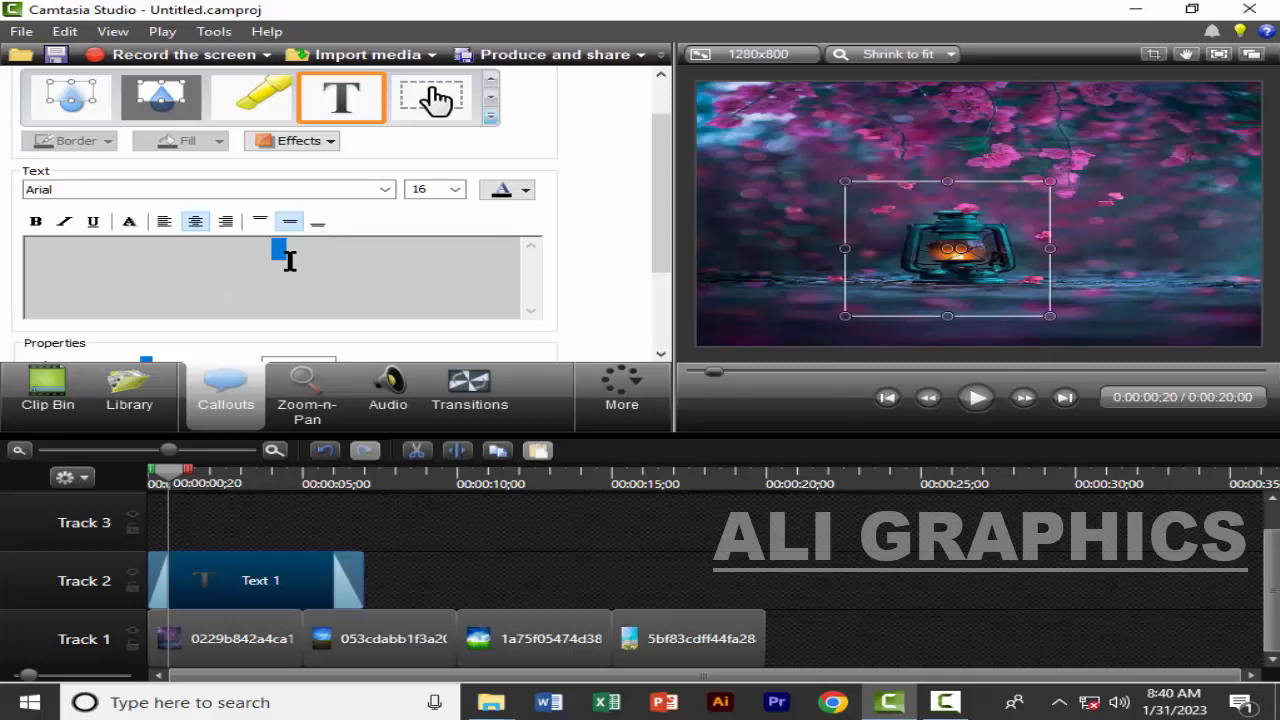
Set the font size of the whole callout text to 50
left_click_drag(326, 250, 221, 257)
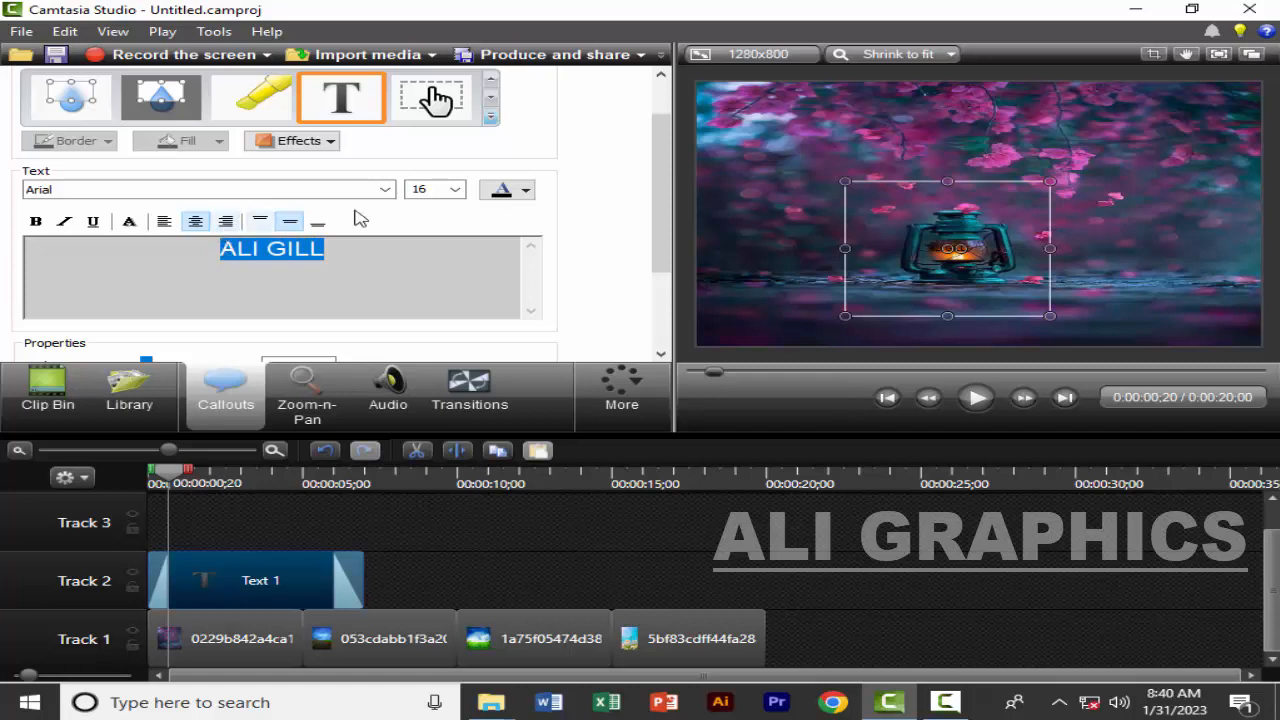
left_click(456, 192)
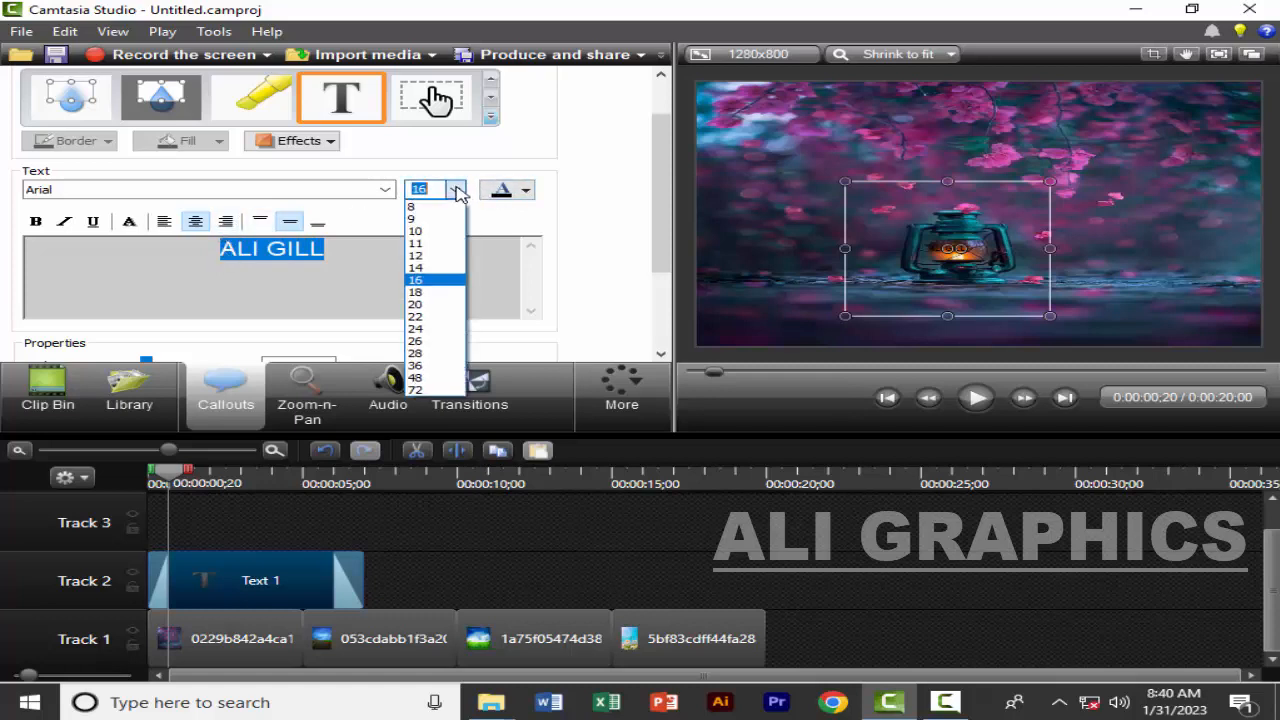
left_click(432, 385)
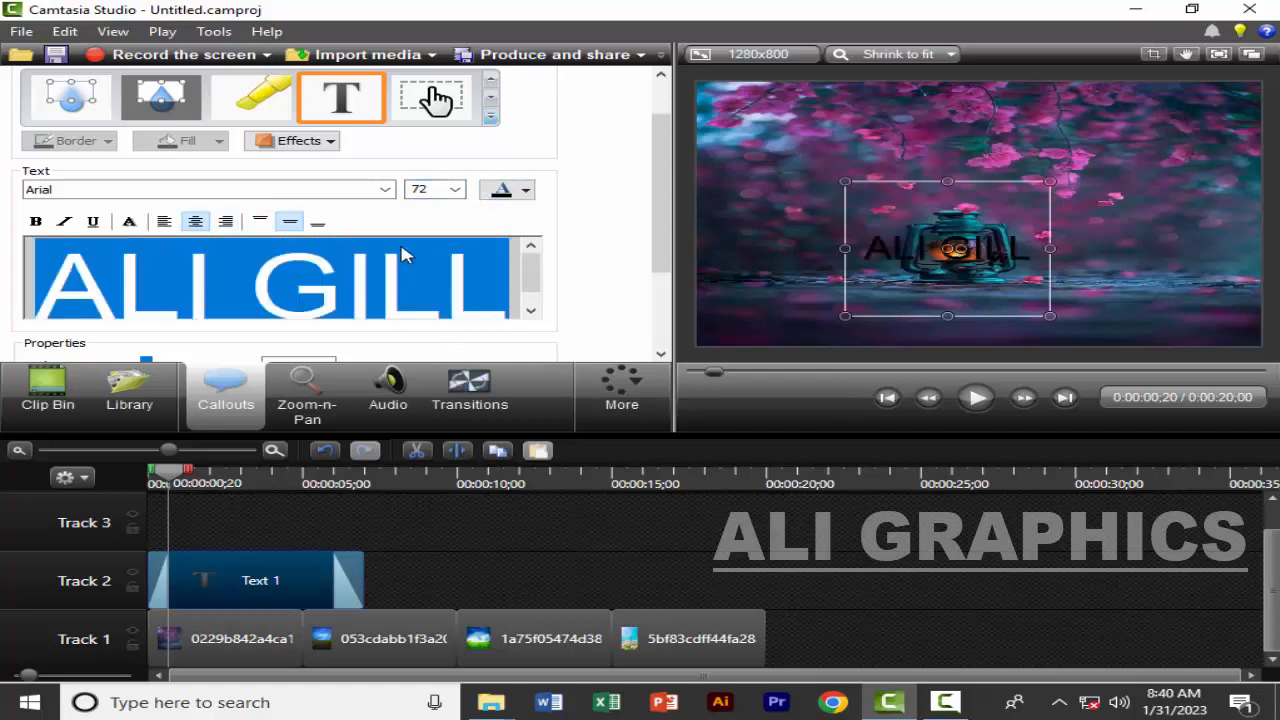
double_click(435, 190)
type("50")
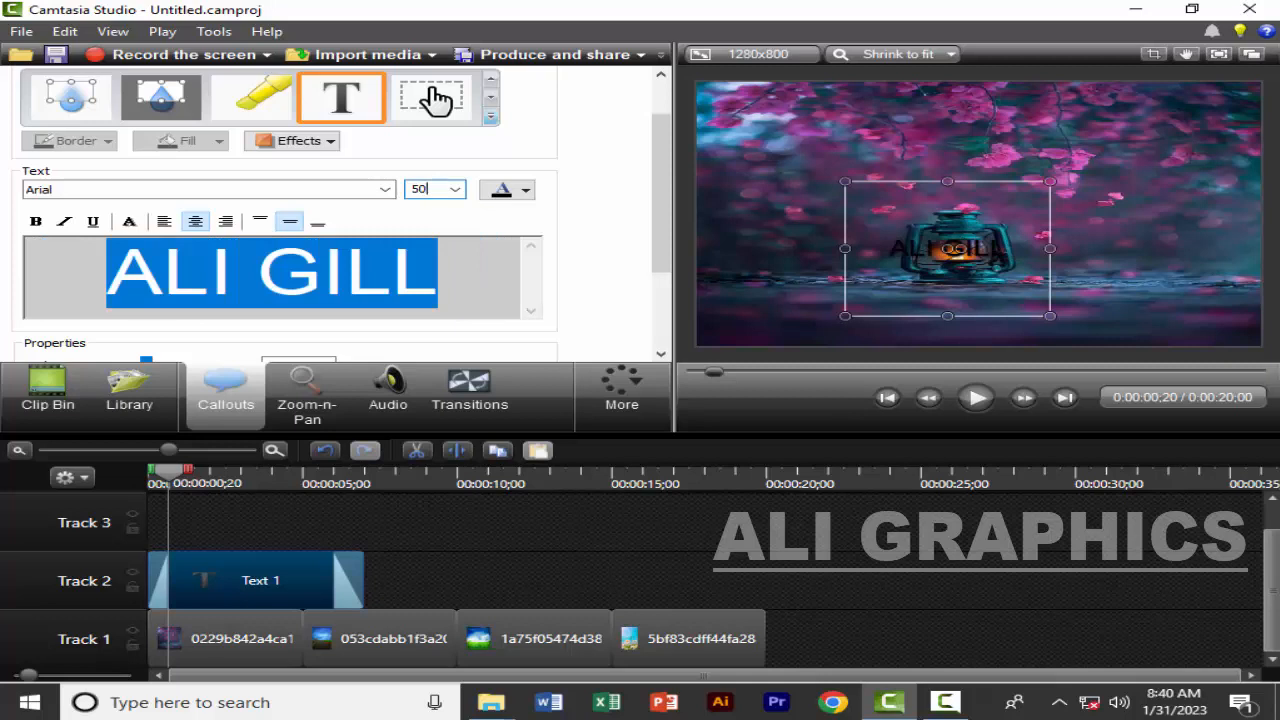
Change the callout's text color to primary yellow
left_click(526, 193)
left_click(535, 230)
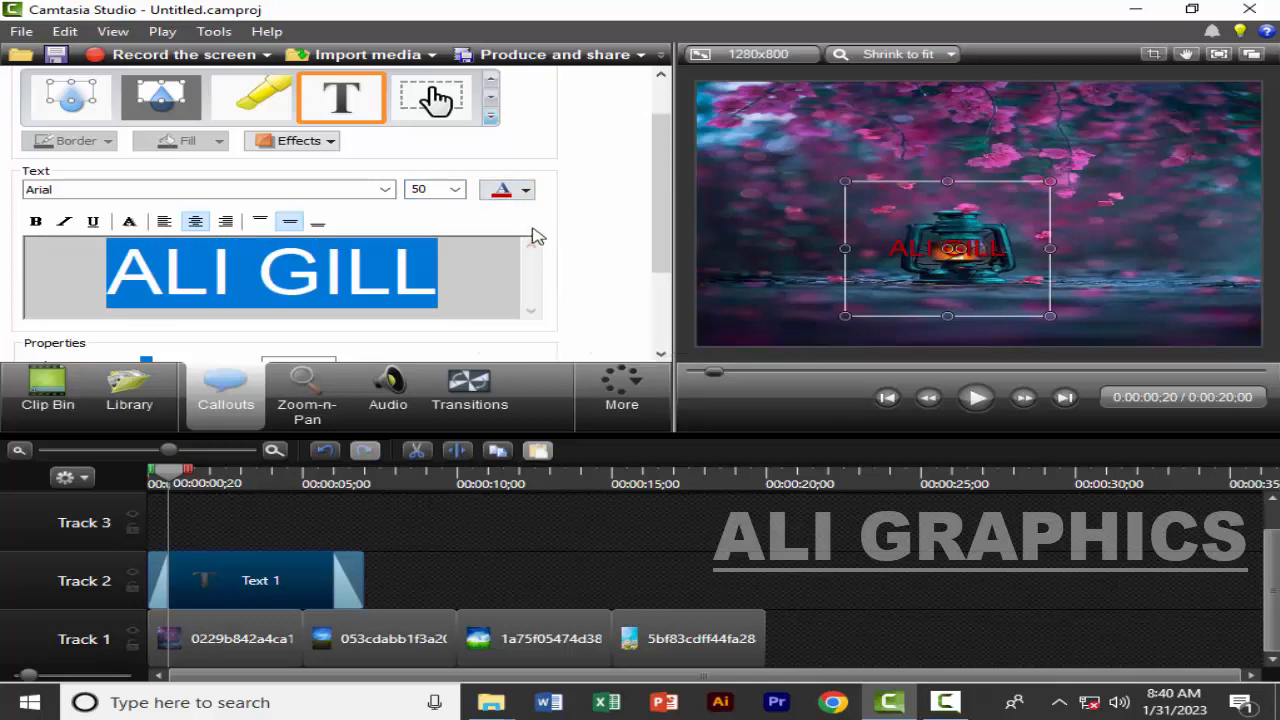
left_click(526, 193)
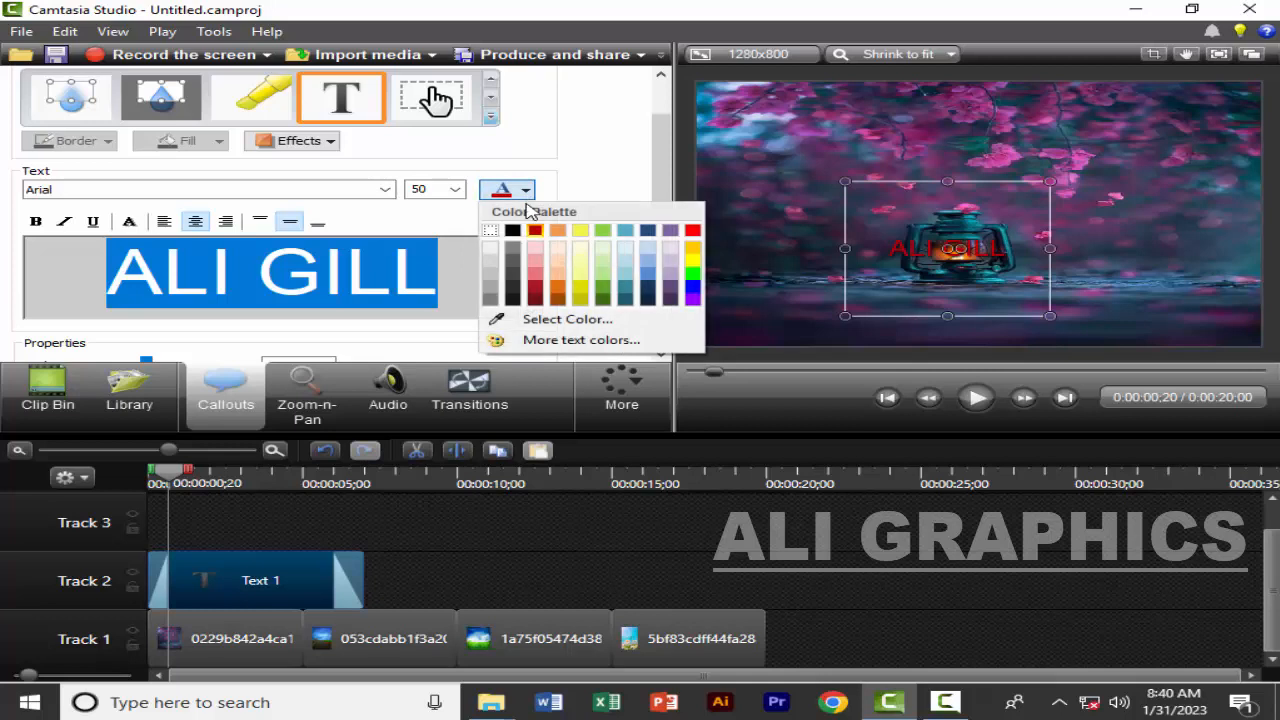
left_click(699, 264)
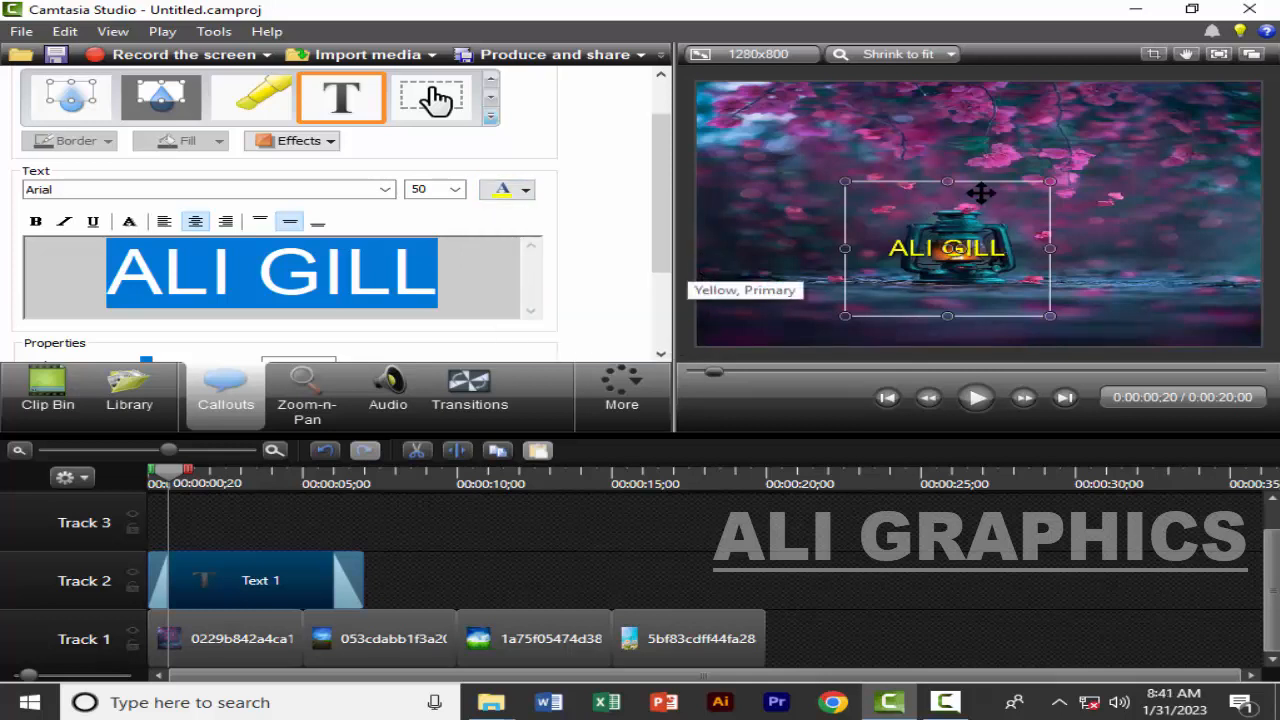
Resize the text callout around the lower part of the lantern and set its font to Arial Black
left_click_drag(1047, 181, 1150, 236)
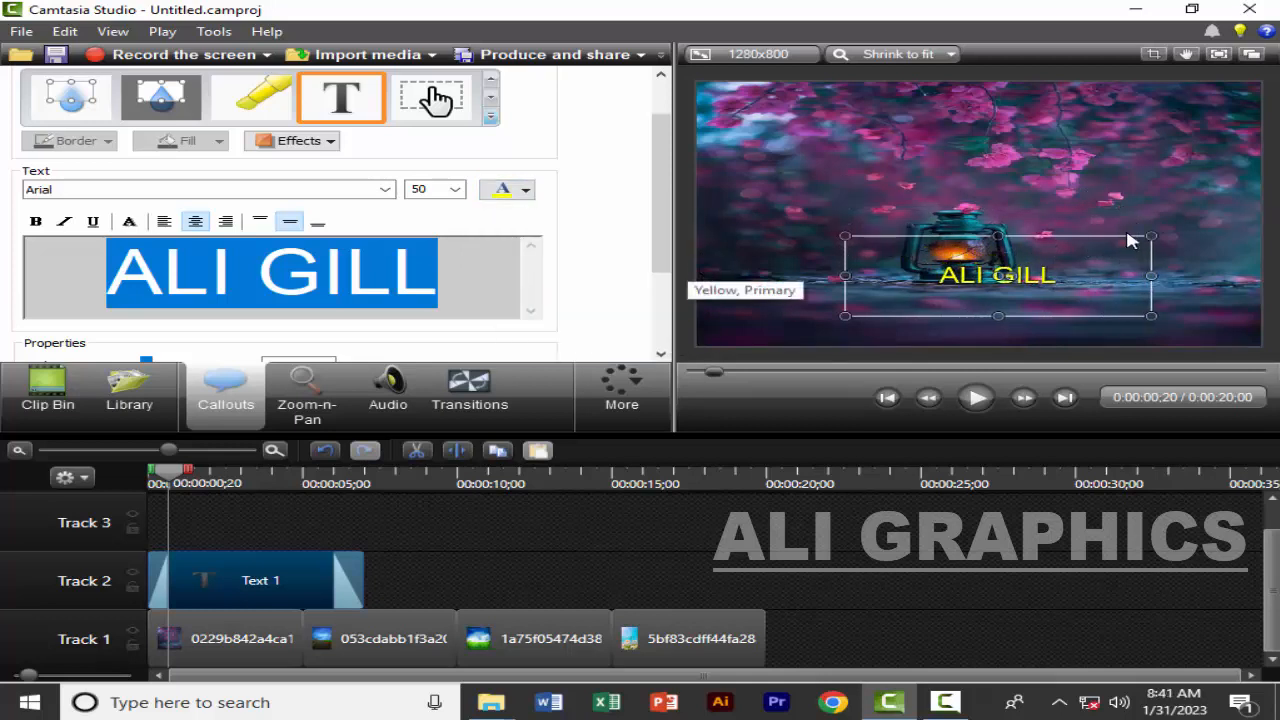
left_click(385, 190)
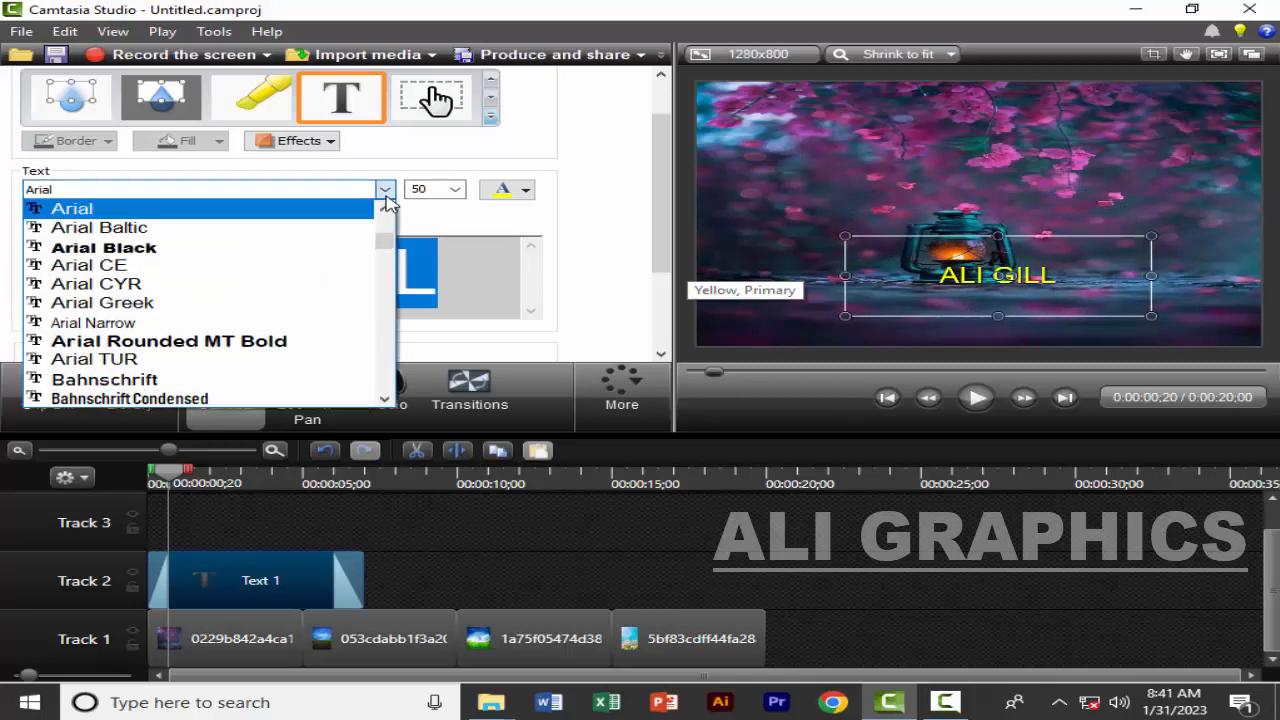
left_click(251, 247)
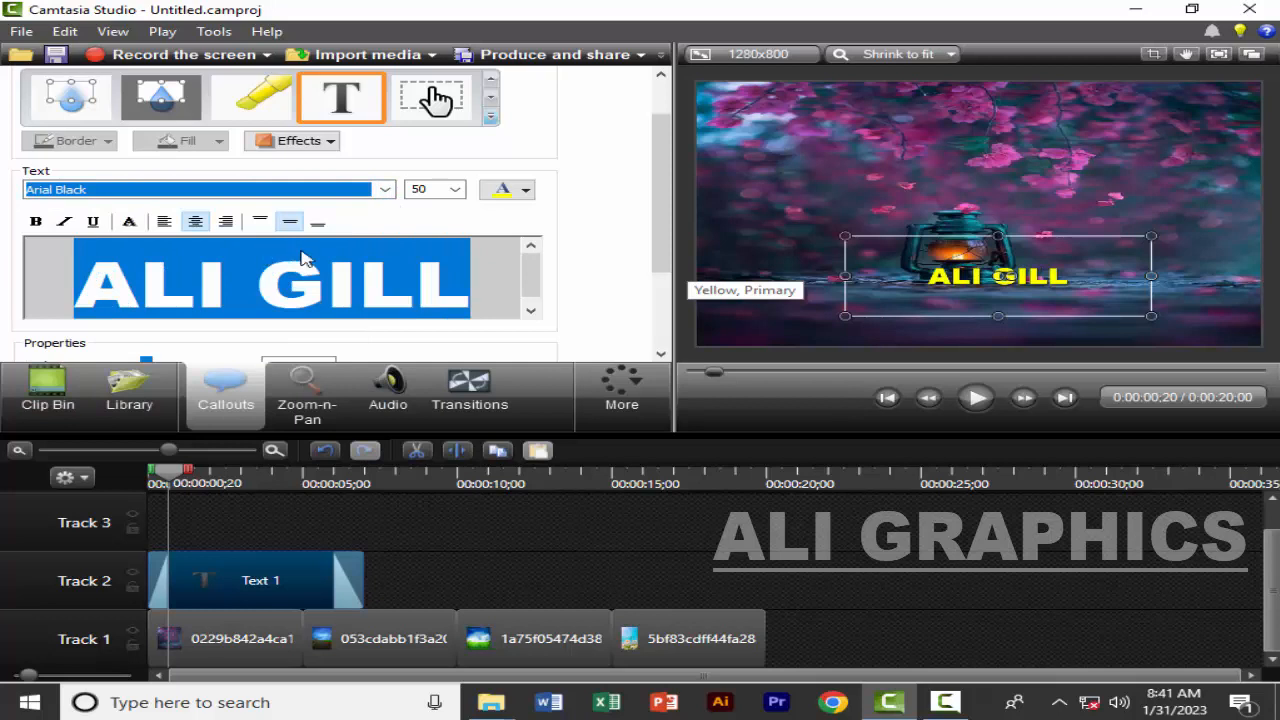
left_click_drag(1151, 237, 1070, 236)
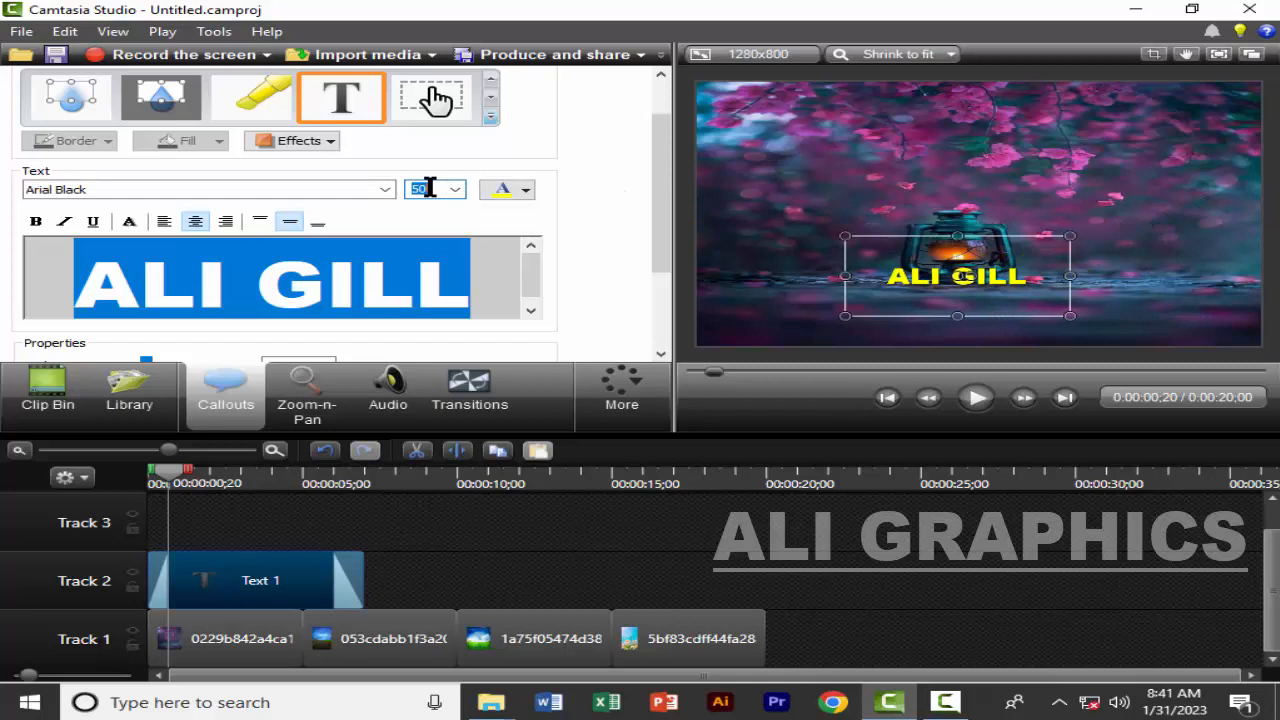
Set the callout text's font size to 80 and move the callout to the lower-left corner of the canvas
type("89")
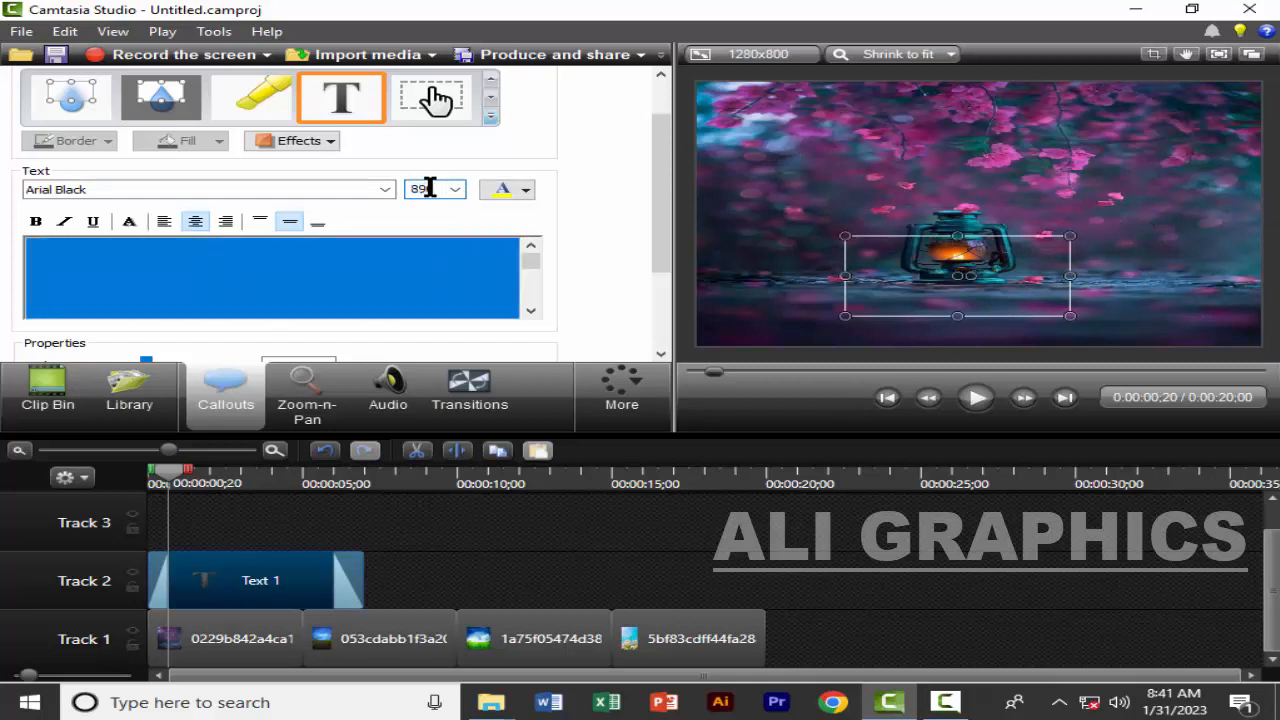
key("BackSpace")
type("0")
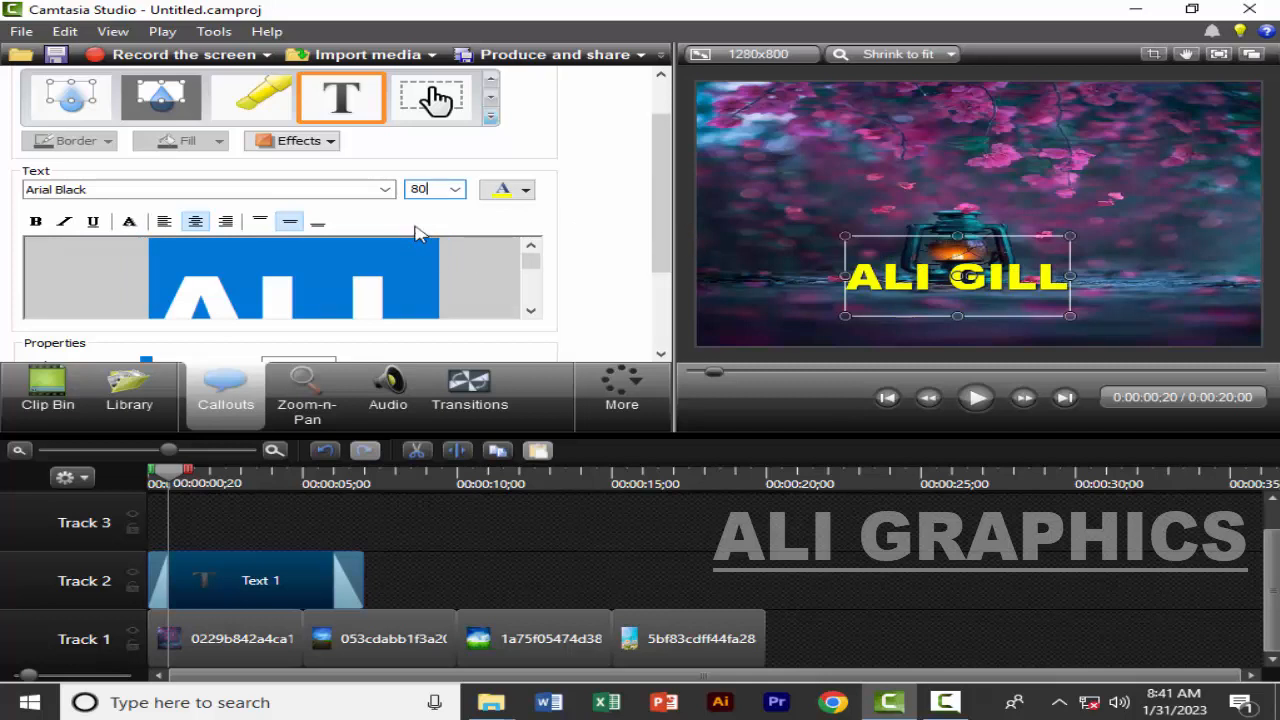
left_click_drag(898, 285, 781, 321)
Make the callout text bold, italic and underlined
left_click(29, 225)
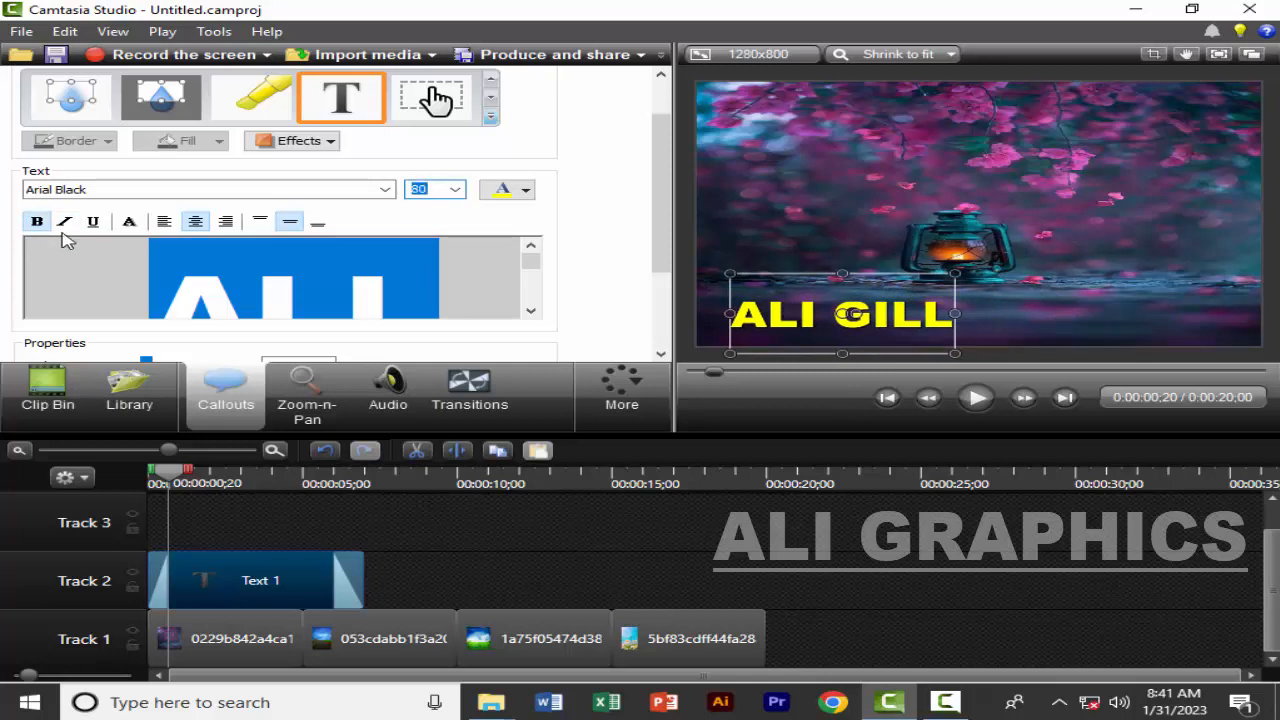
left_click(65, 225)
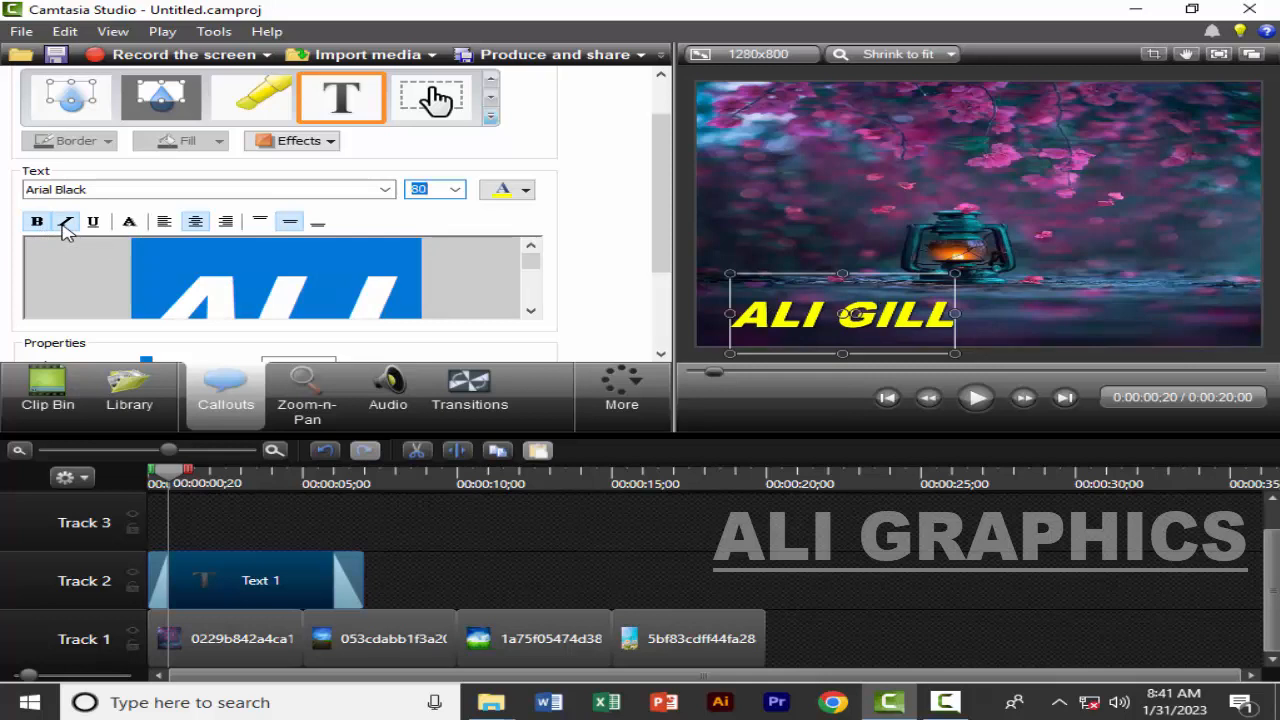
left_click(93, 222)
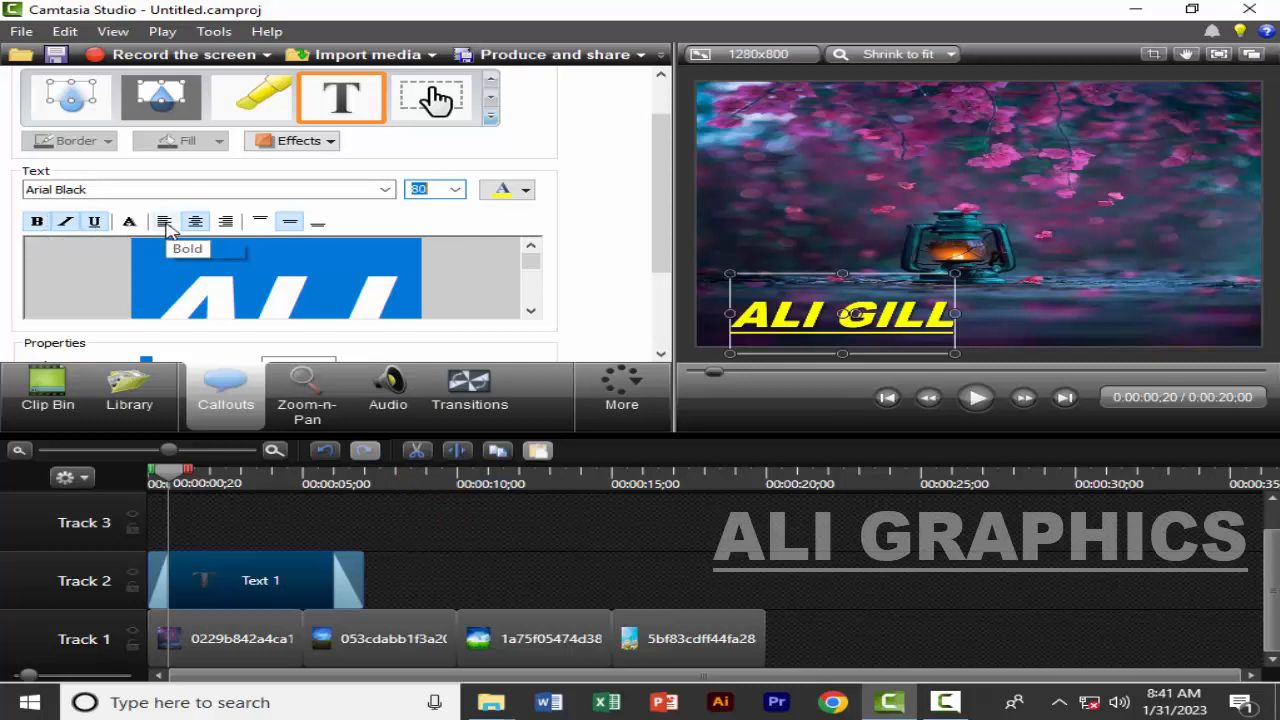
Try right, top and bottom alignment on the callout text and return it to horizontal center and vertical middle
left_click(227, 224)
left_click(196, 224)
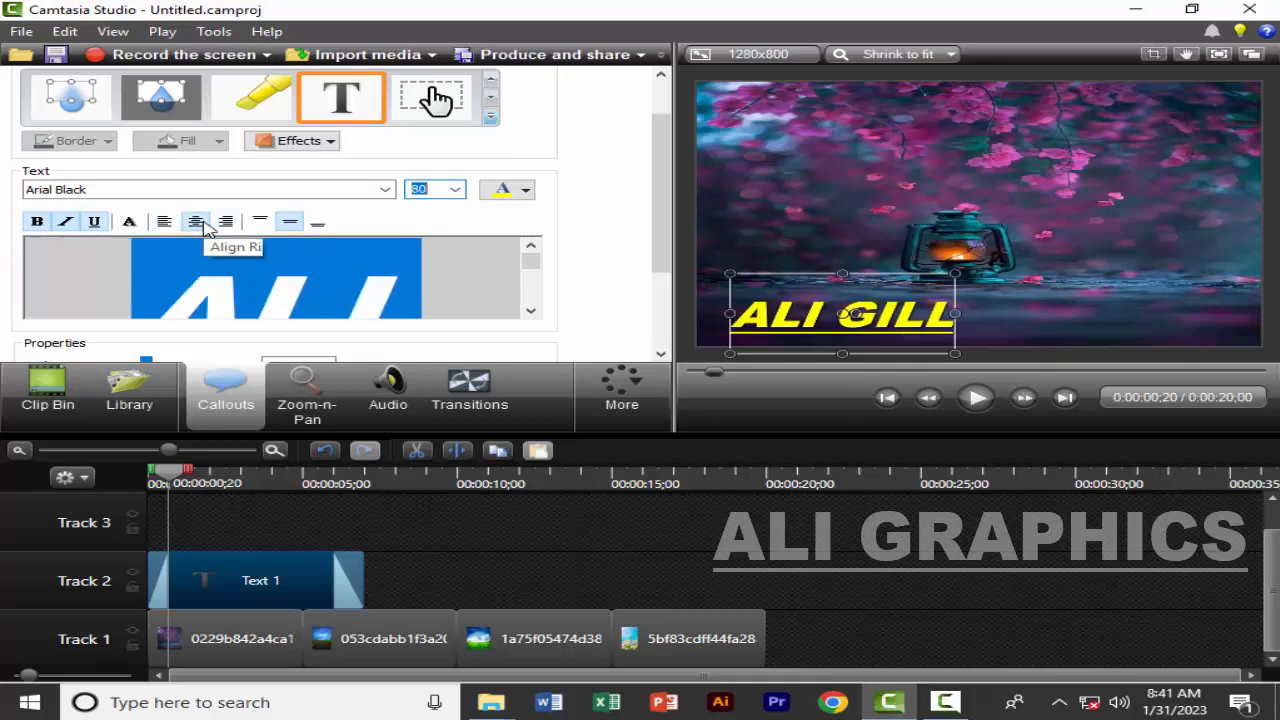
left_click(262, 222)
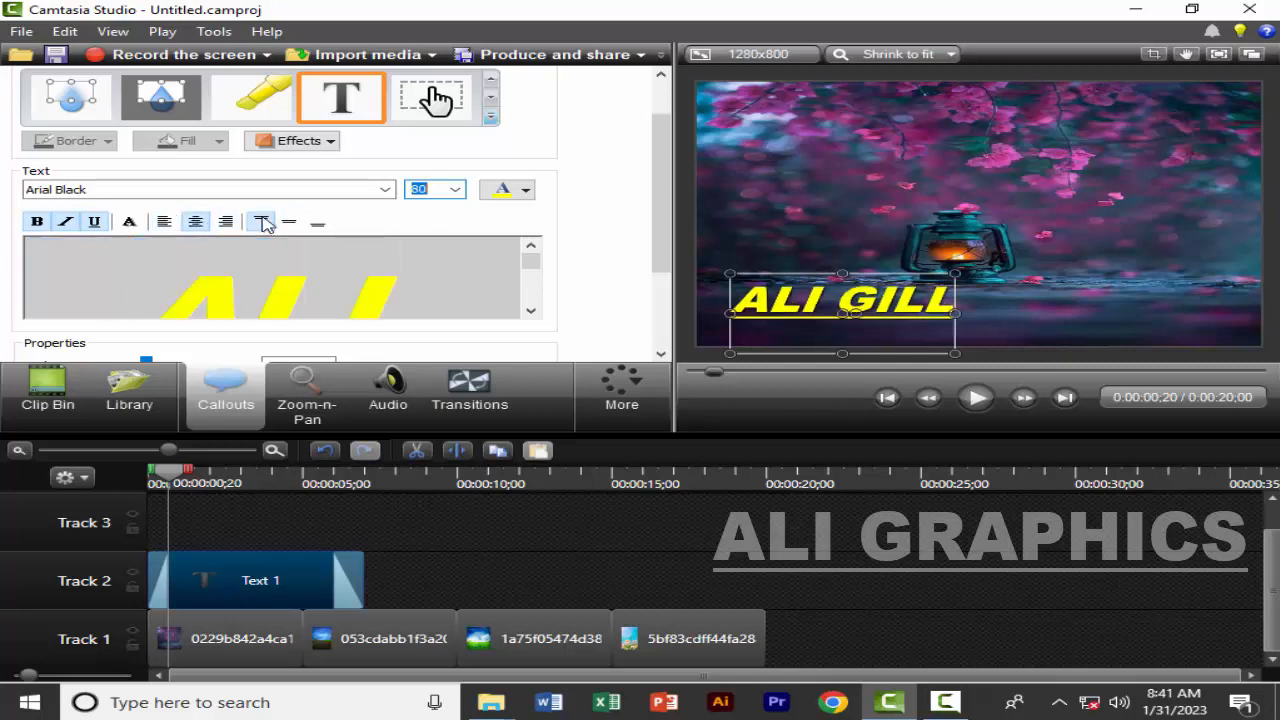
left_click(288, 222)
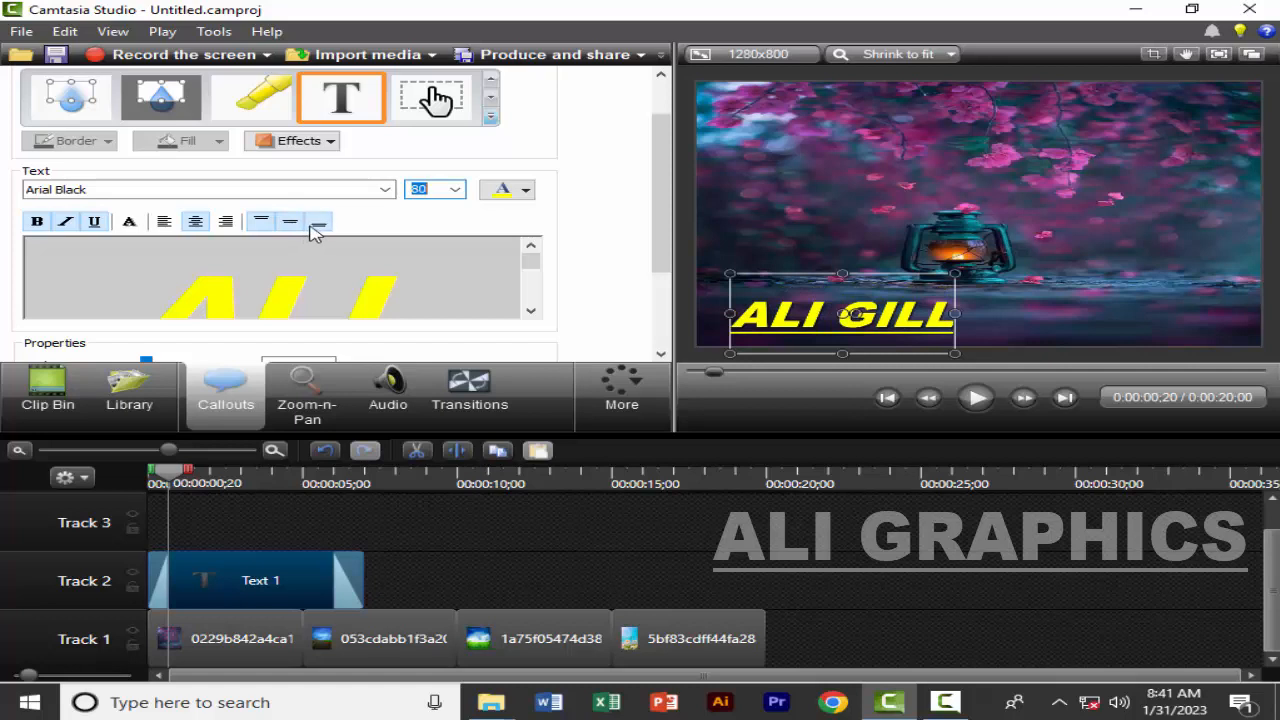
left_click(318, 222)
left_click(262, 222)
left_click(288, 222)
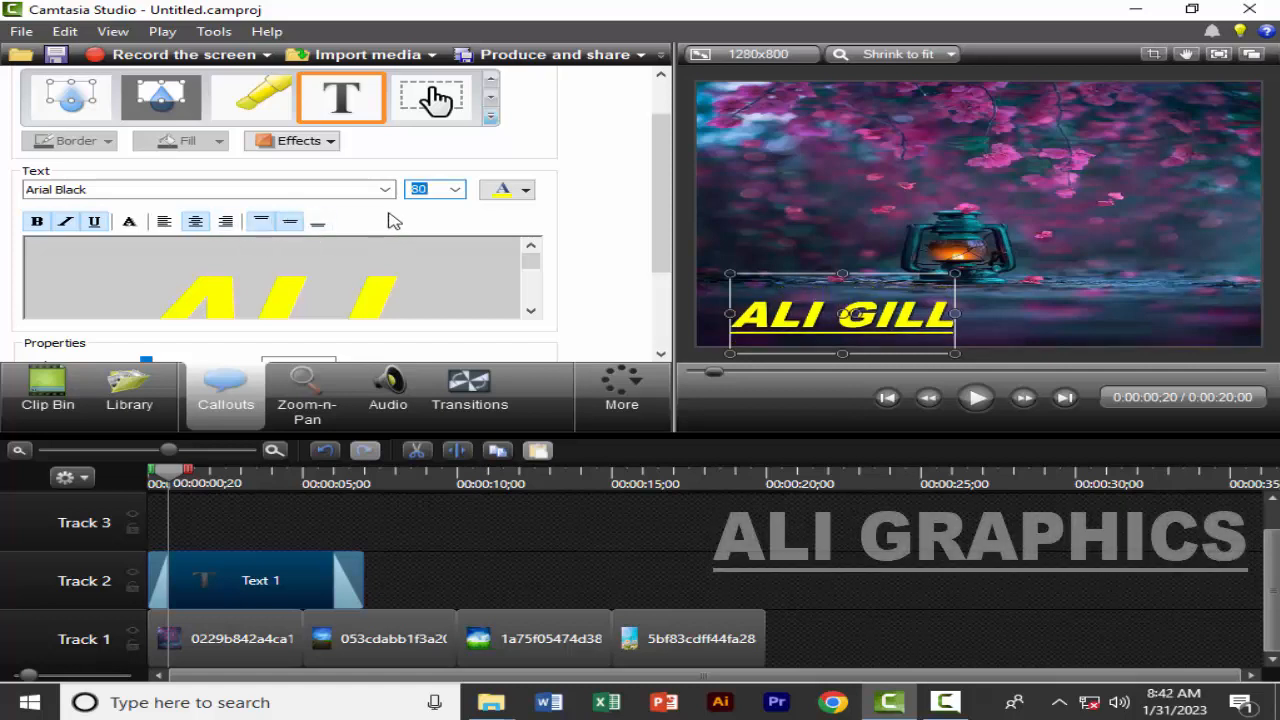
left_click(394, 567)
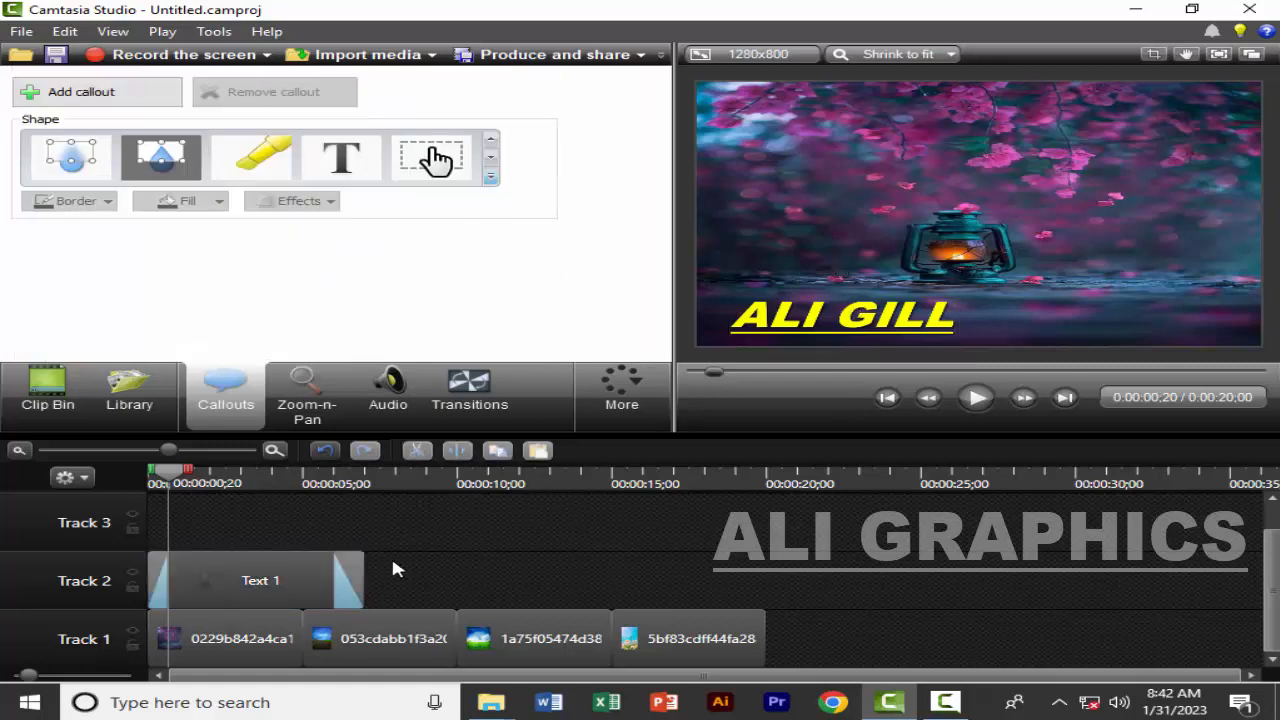
left_click(250, 576)
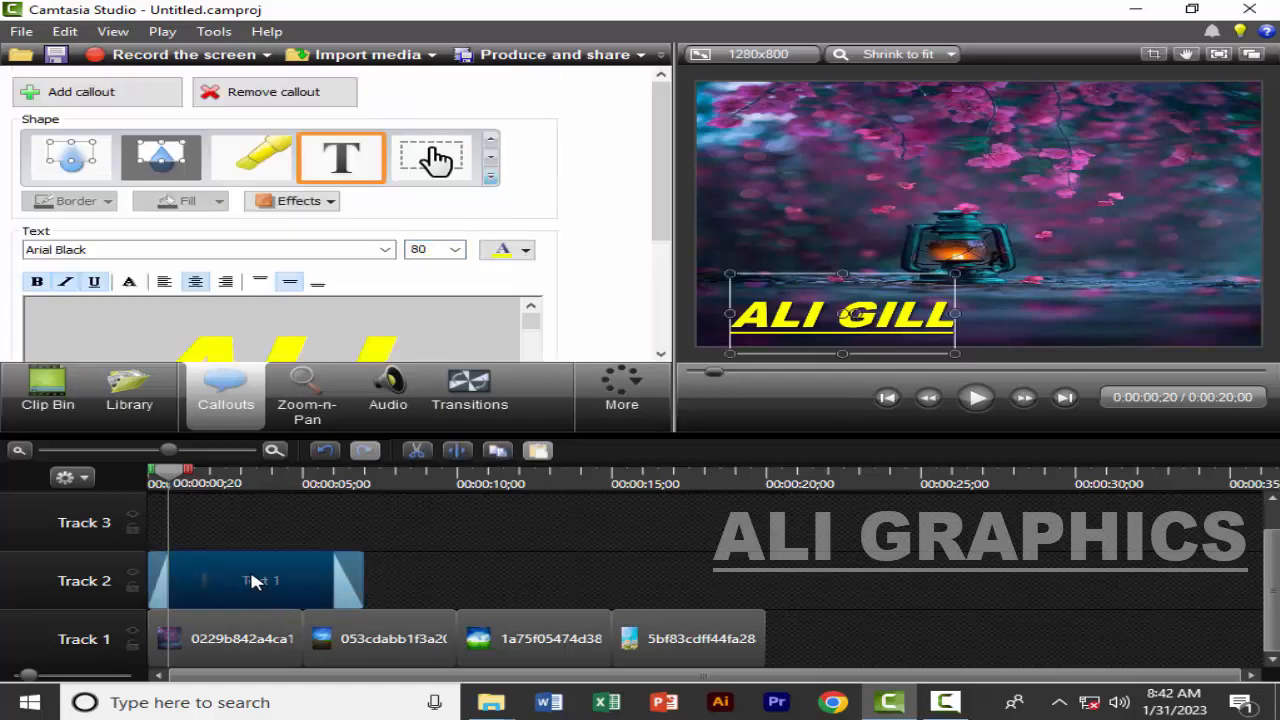
right_click(349, 587)
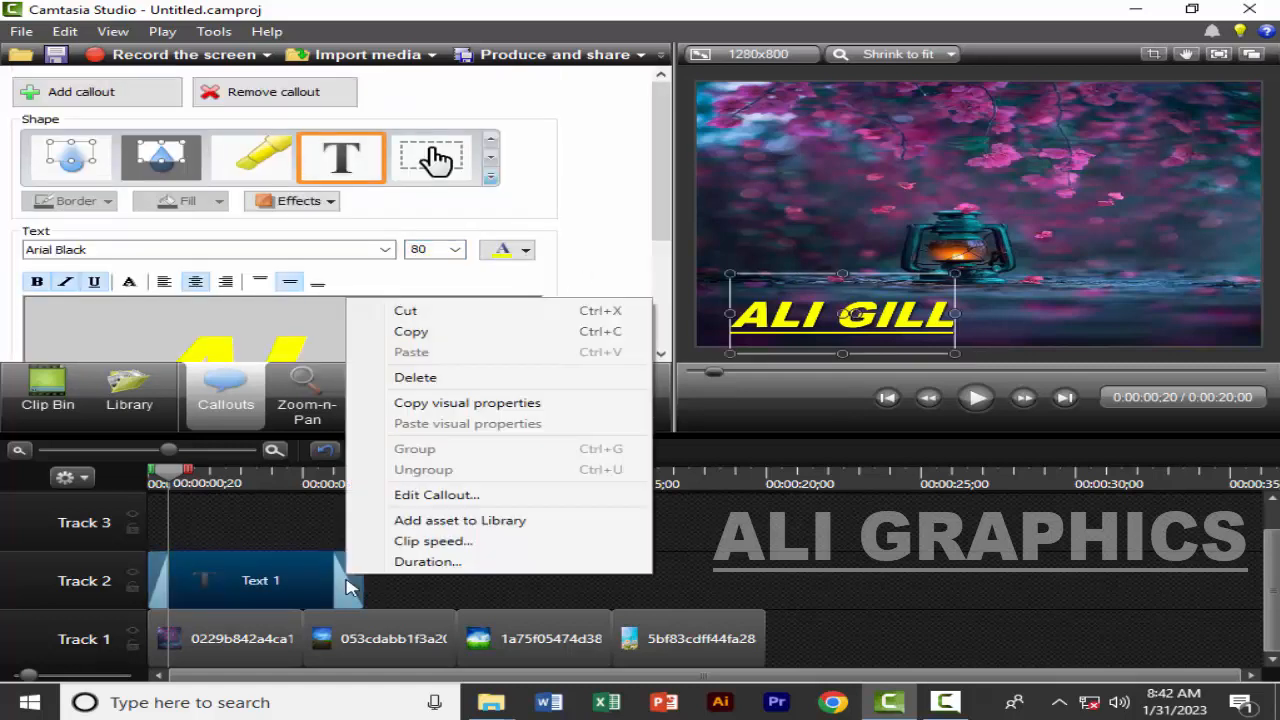
left_click(275, 582)
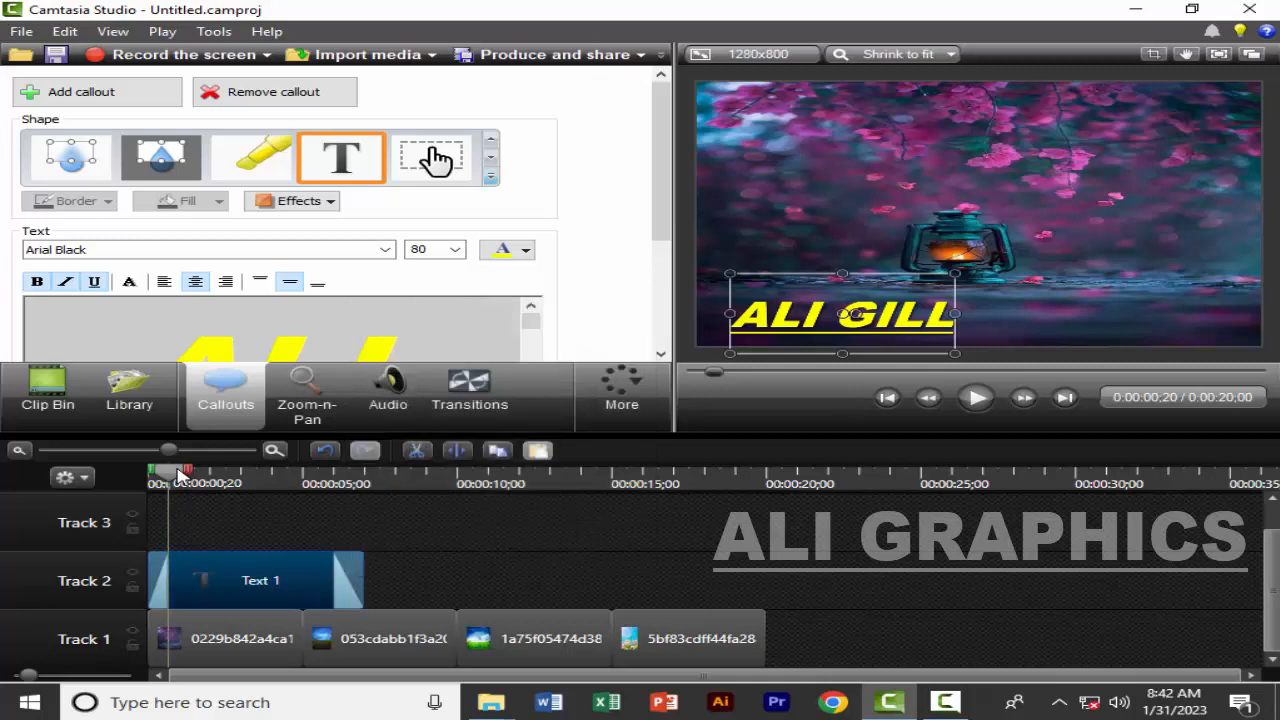
Apply the 3D Edge style to the text callout and view the result at 0:00:03;11 on the timeline
left_click_drag(180, 476, 93, 474)
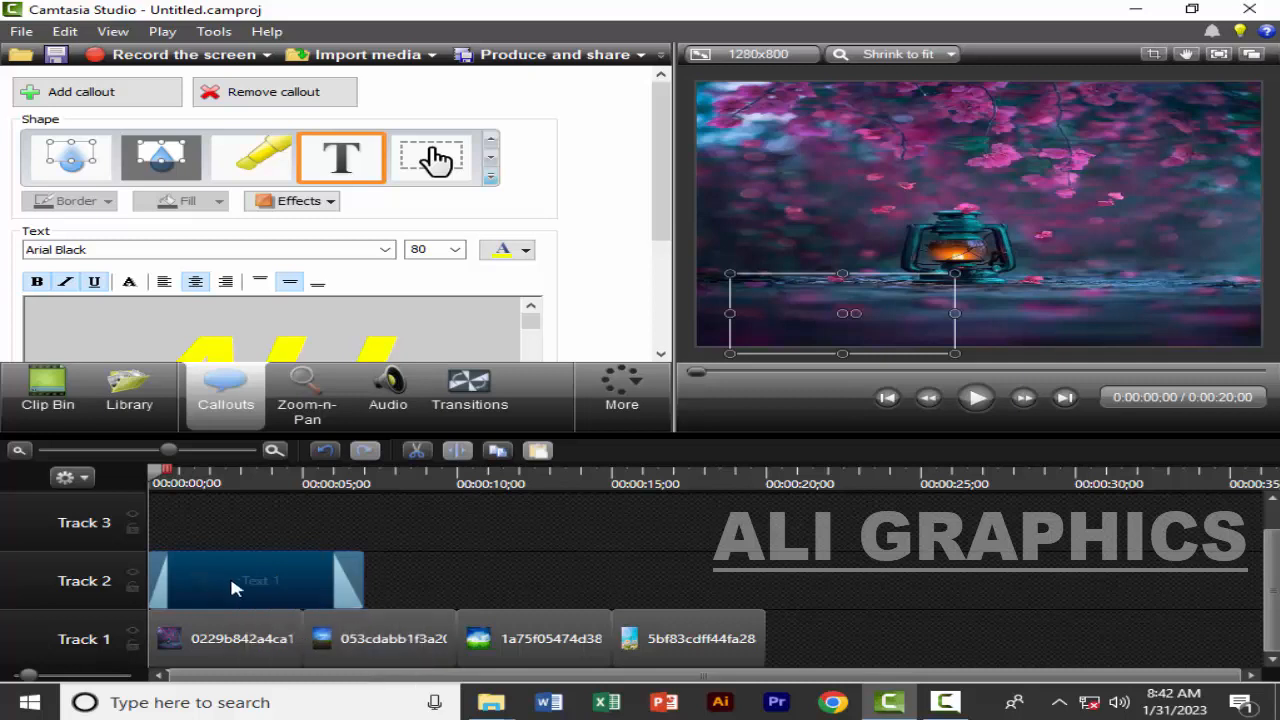
left_click(305, 203)
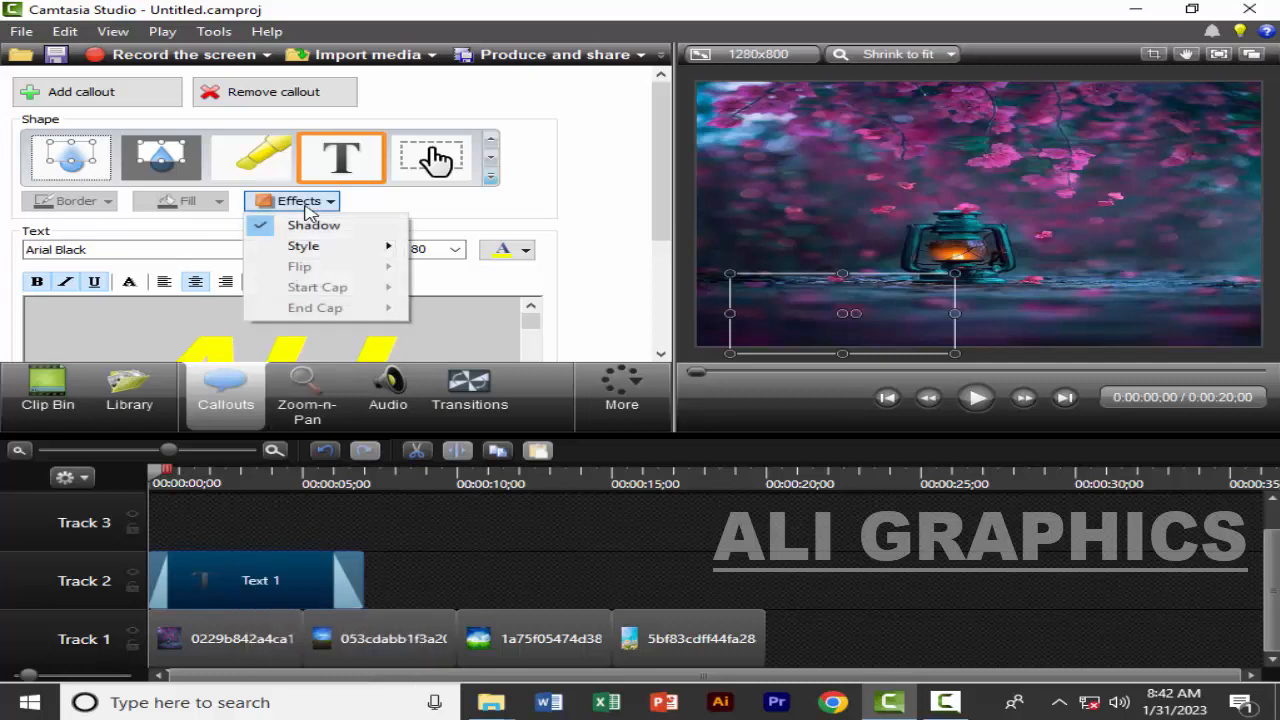
mouse_move(337, 256)
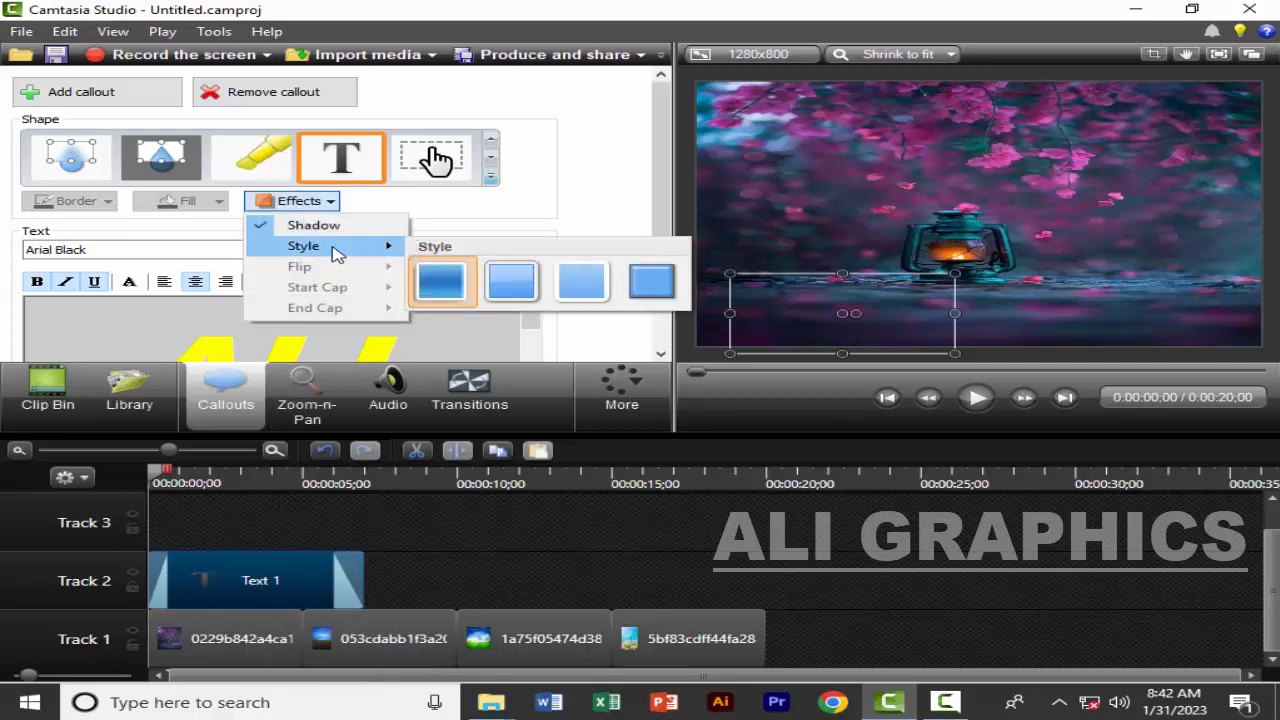
left_click(651, 281)
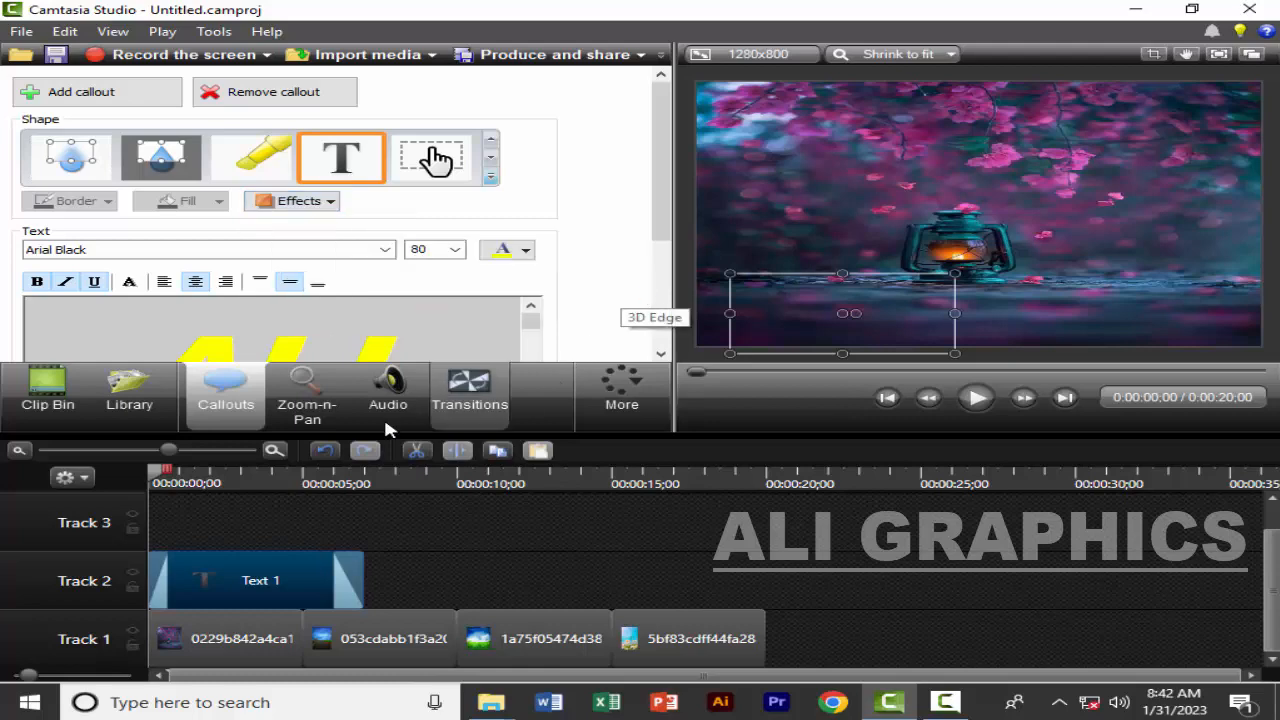
left_click(253, 485)
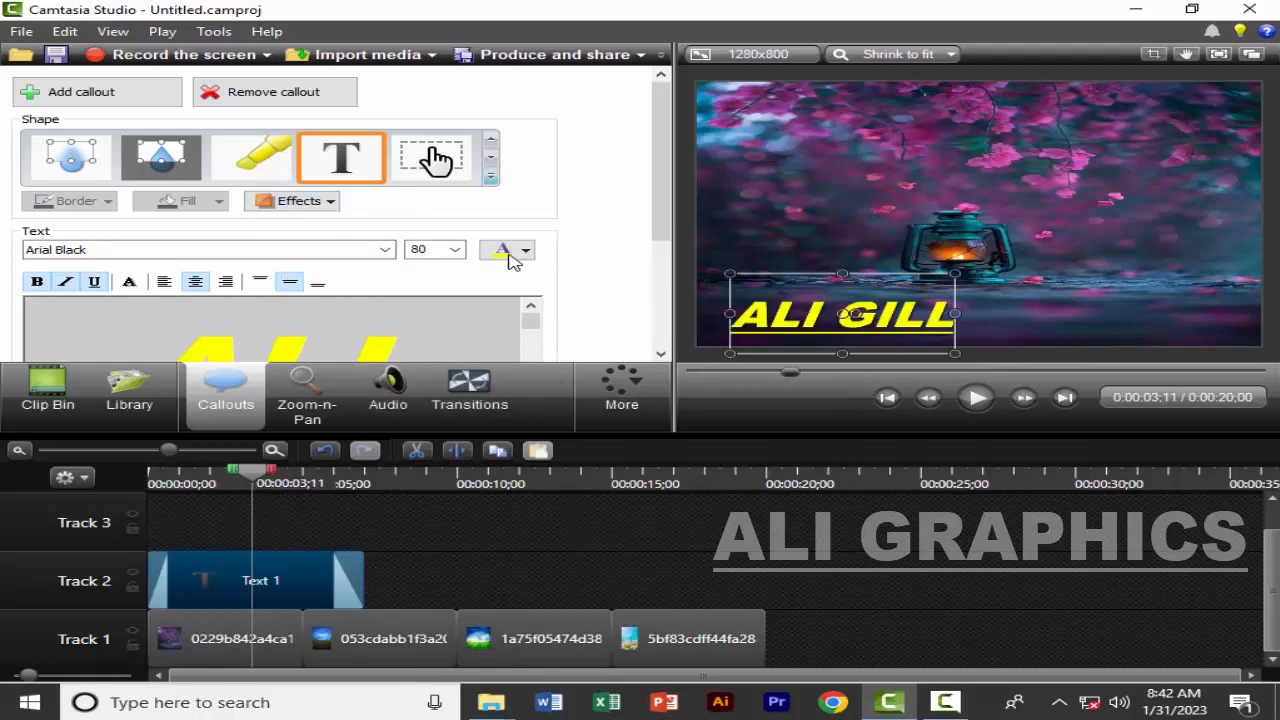
Change the callout's shape to the swoosh arrow and move it to the upper left of the lantern
left_click(490, 177)
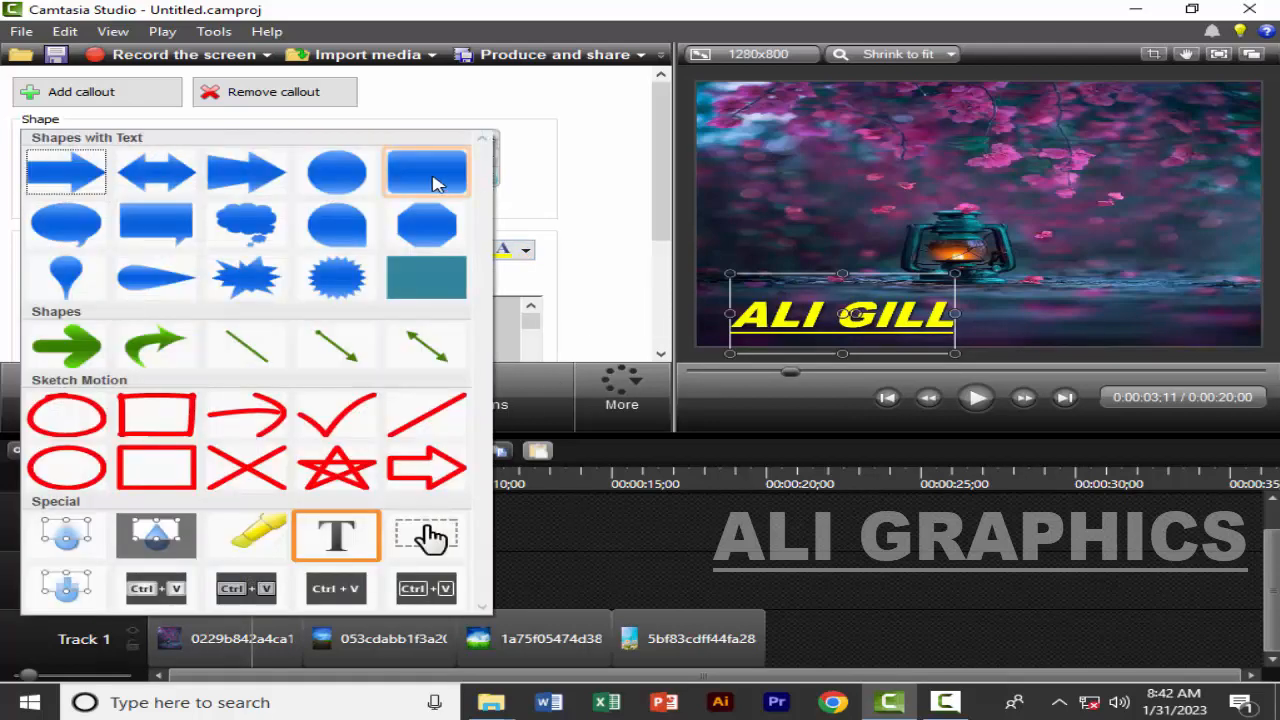
left_click(157, 349)
left_click_drag(752, 329, 790, 203)
Apply the 3D Edge style to the swoosh arrow callout
left_click(321, 203)
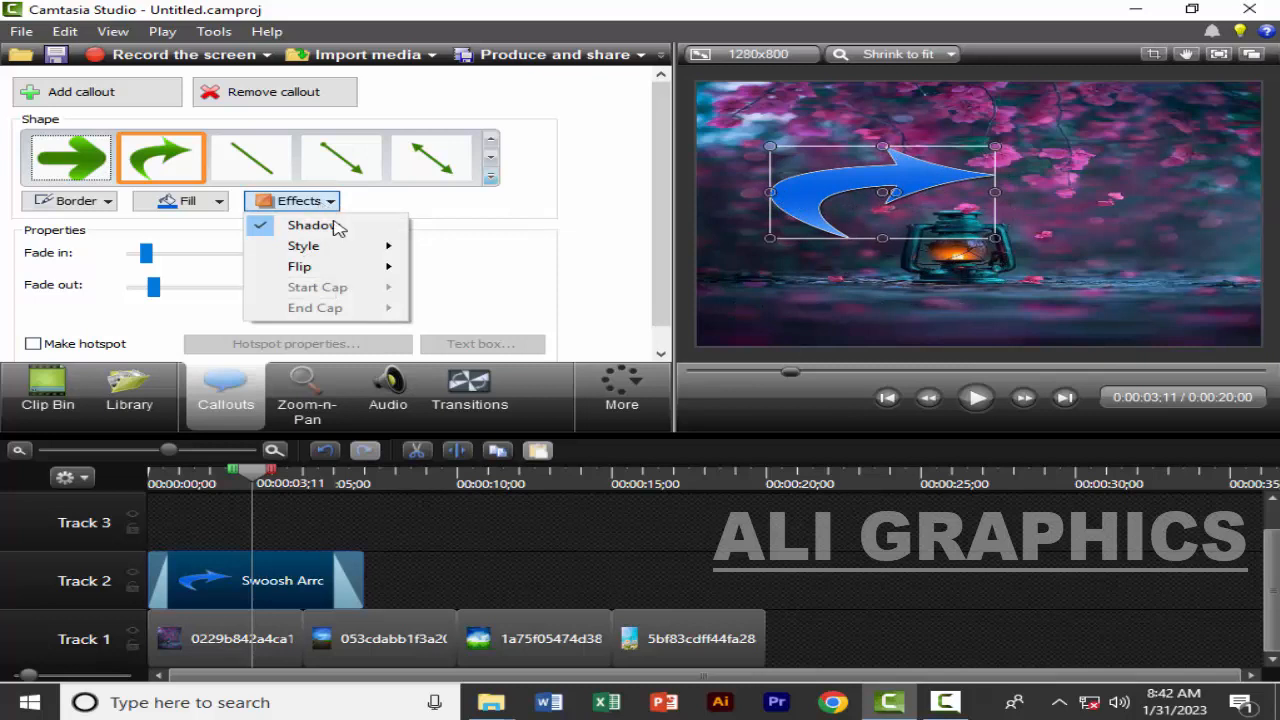
mouse_move(310, 246)
left_click(641, 283)
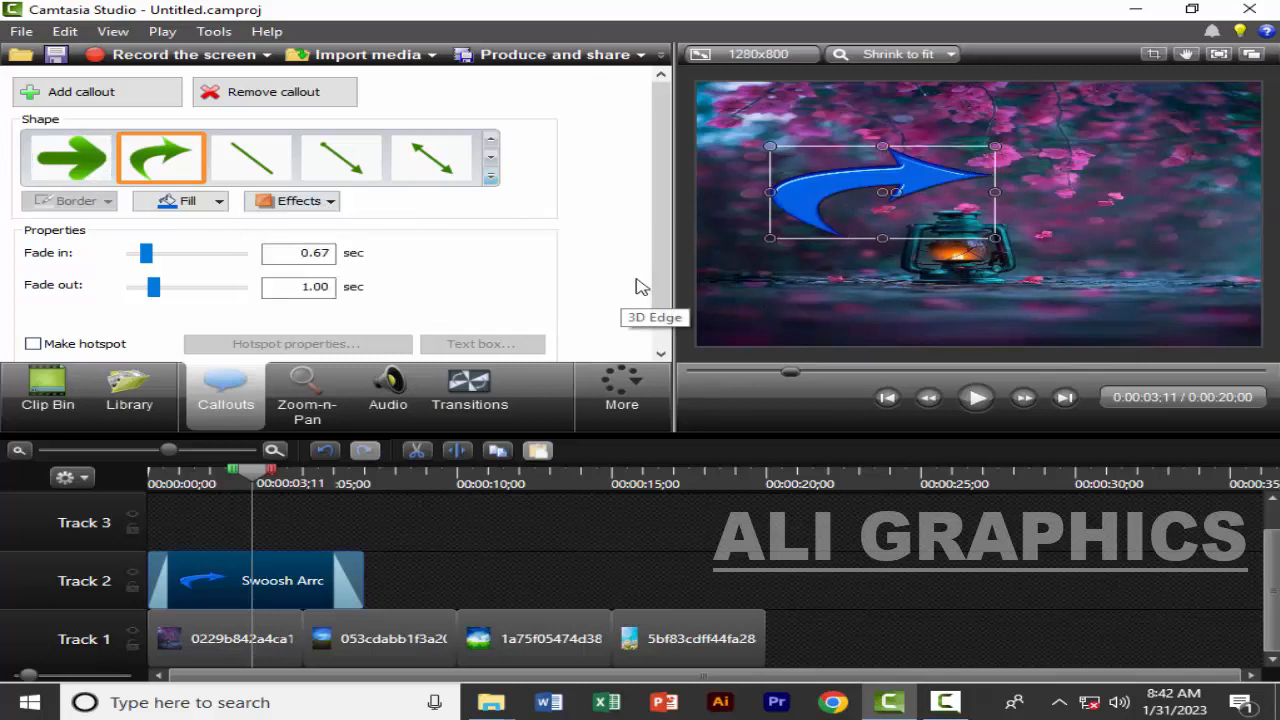
Fill the swoosh arrow with dark yellow after trying dark red, bright yellow and blue, and move it slightly down and left
left_click(220, 202)
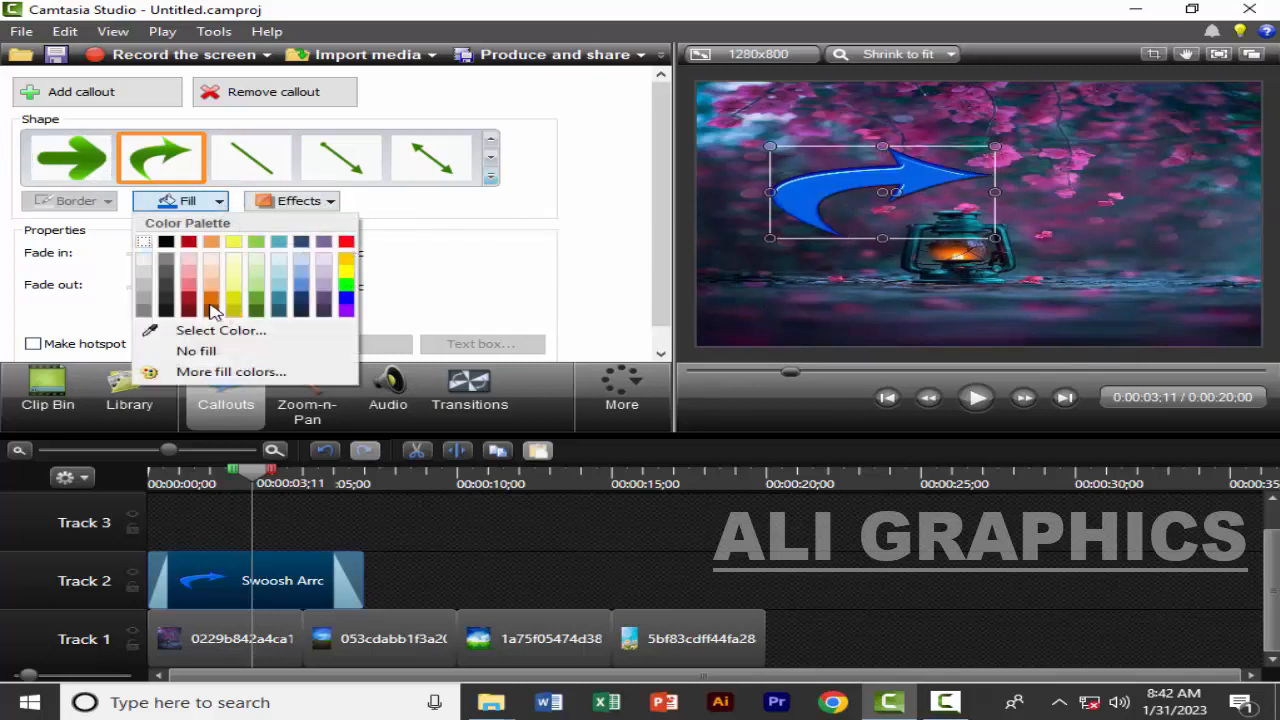
left_click(188, 308)
left_click(219, 201)
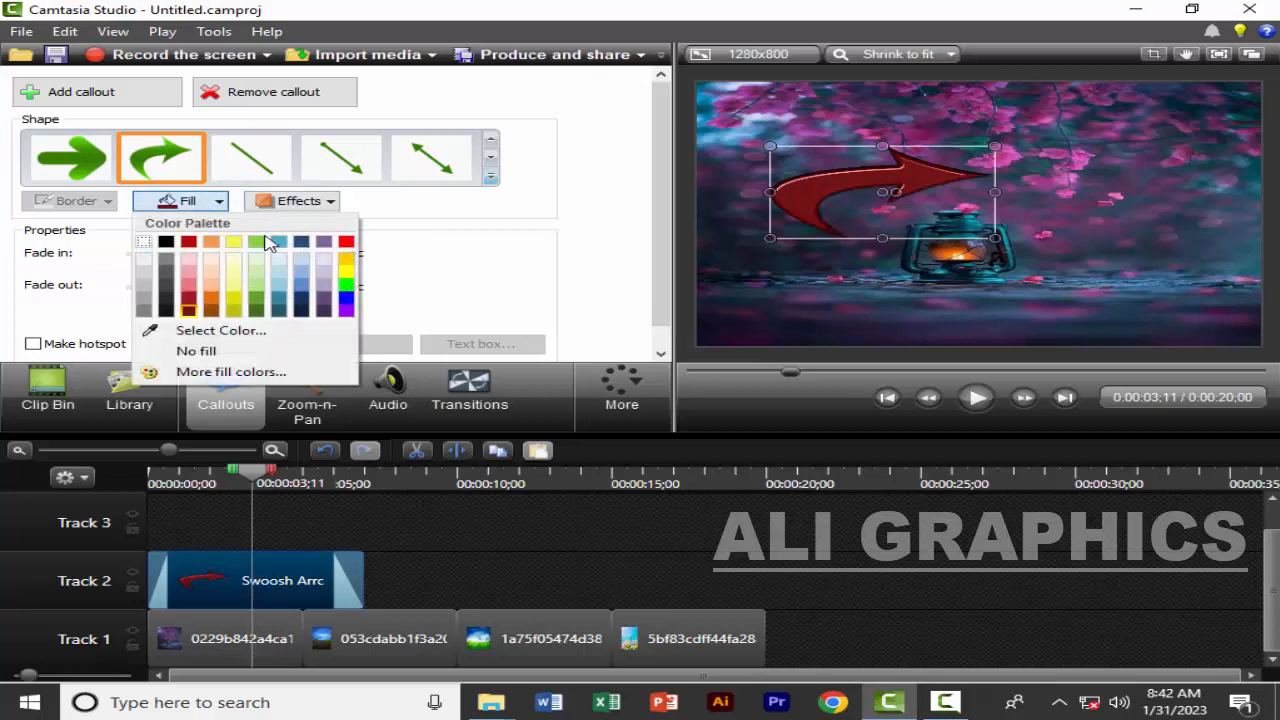
left_click(345, 274)
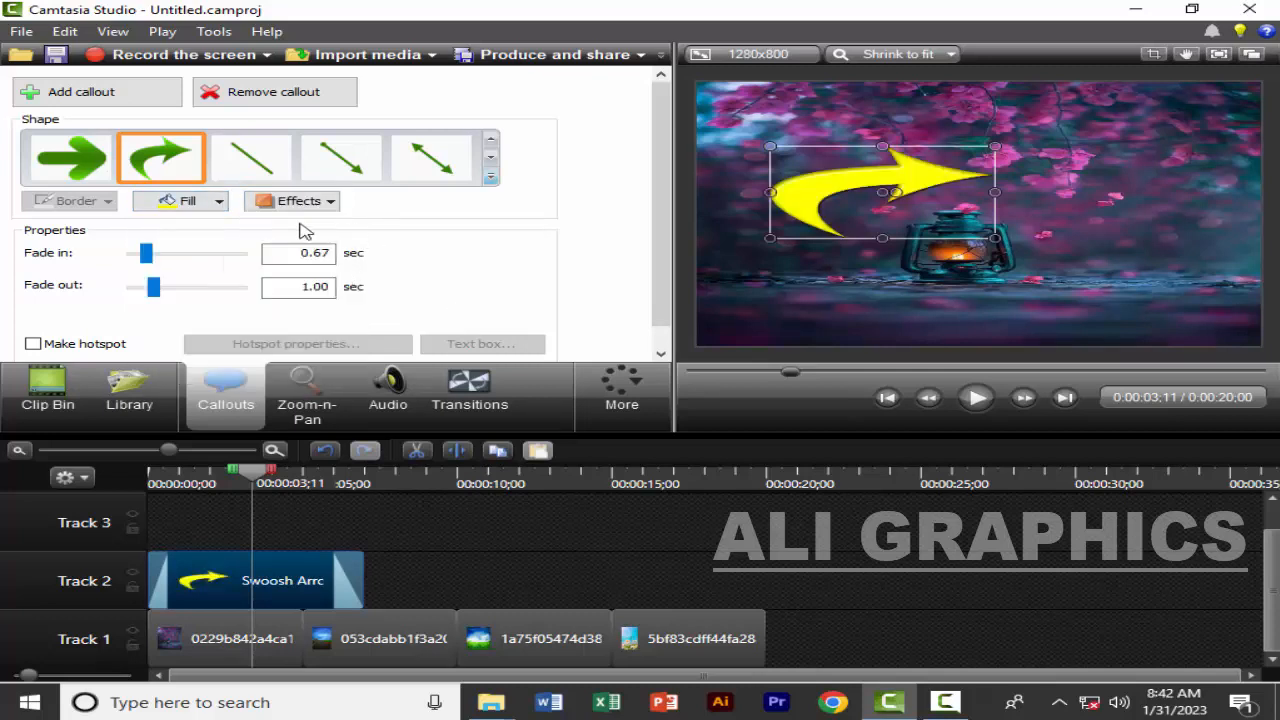
left_click(220, 199)
left_click(345, 306)
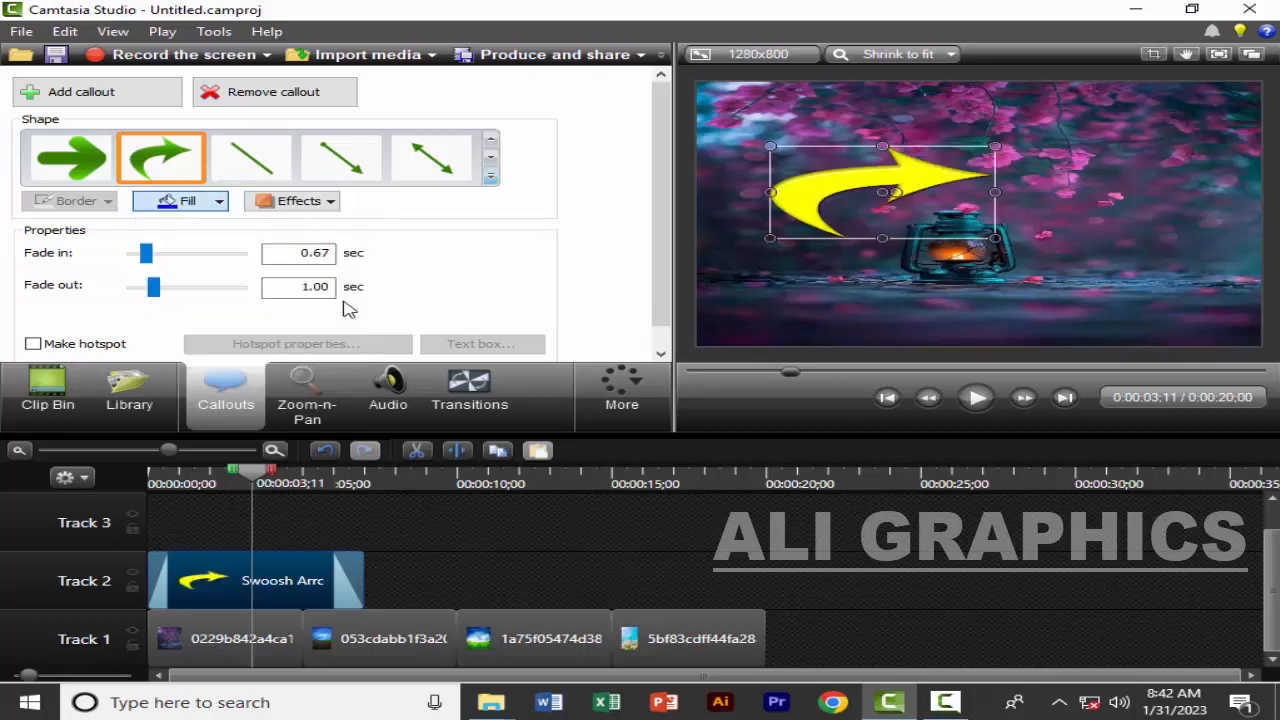
left_click(220, 200)
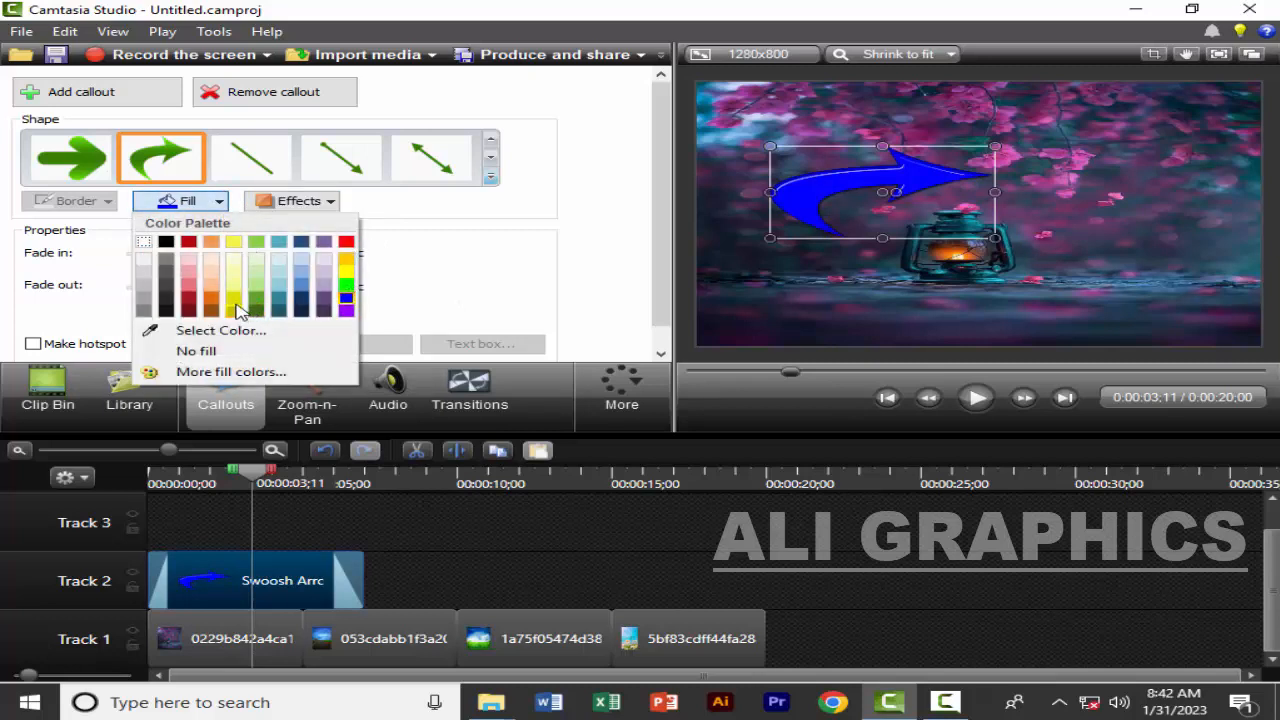
left_click(236, 308)
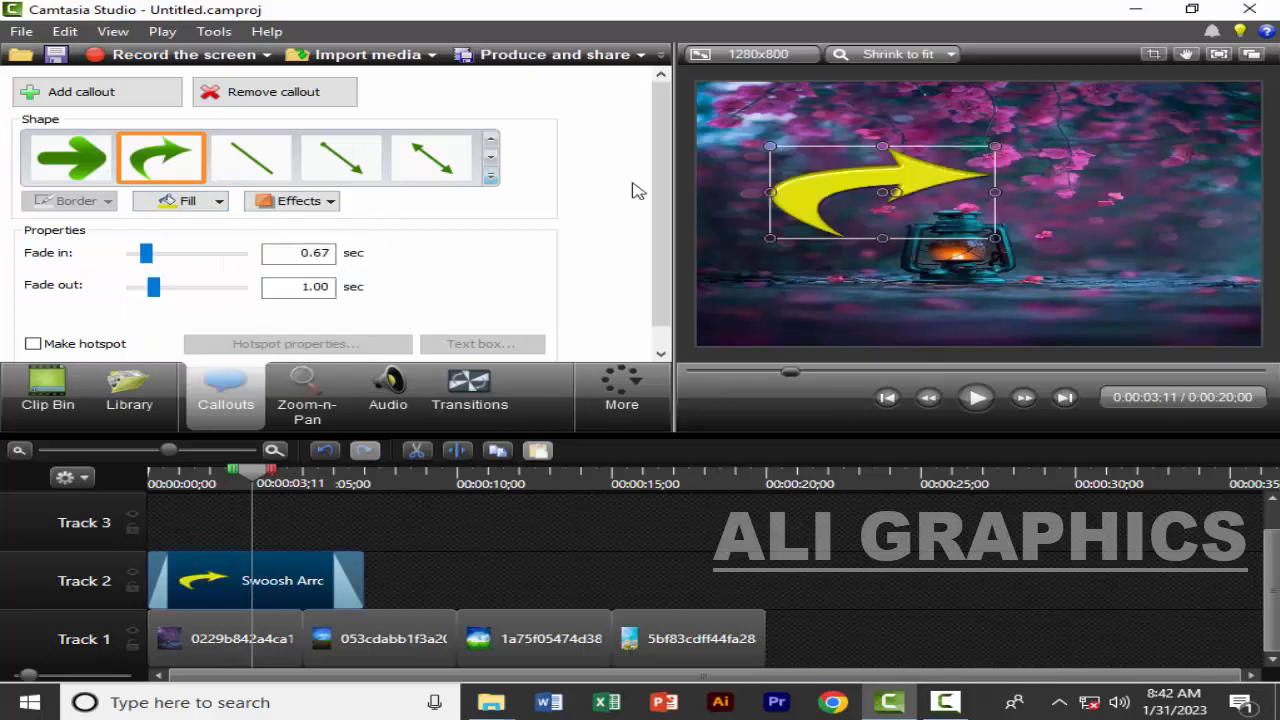
left_click_drag(838, 198, 797, 228)
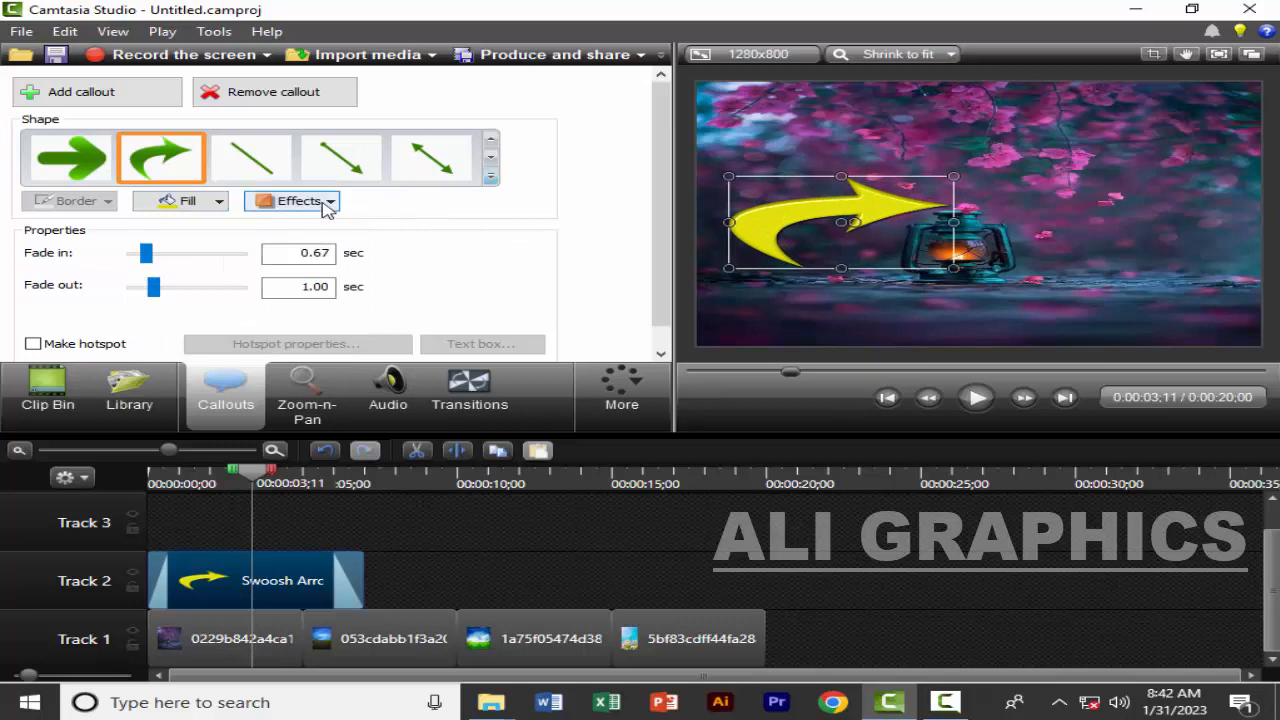
Try the Plain style and the second available style on the swoosh arrow callout, and reapply the 3D Edge style
left_click(322, 203)
mouse_move(300, 246)
left_click(560, 285)
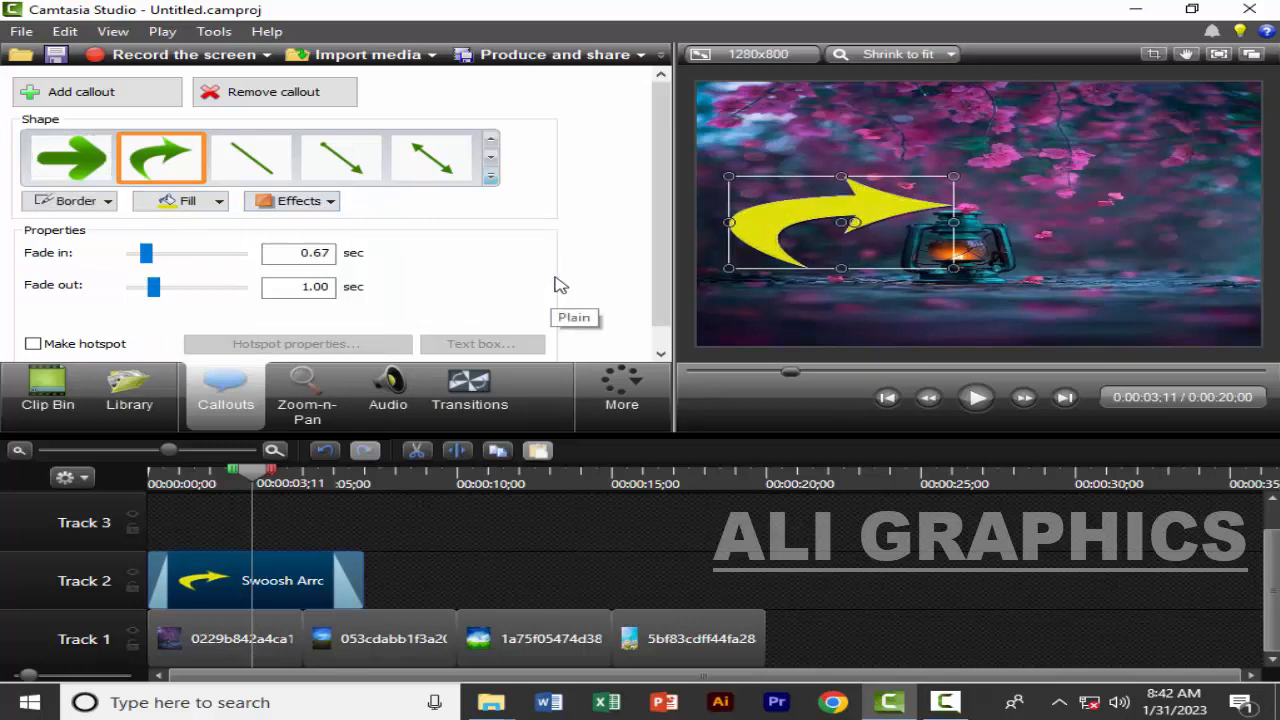
left_click(300, 201)
mouse_move(383, 249)
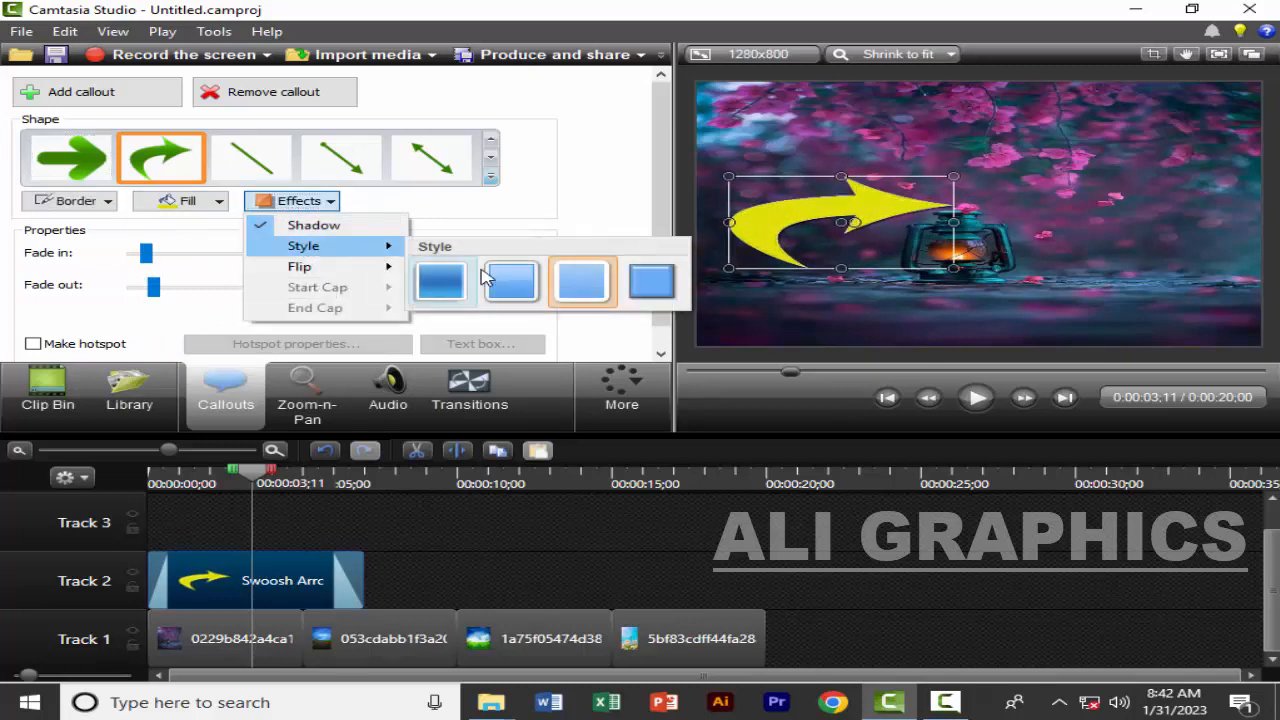
left_click(486, 280)
left_click(298, 201)
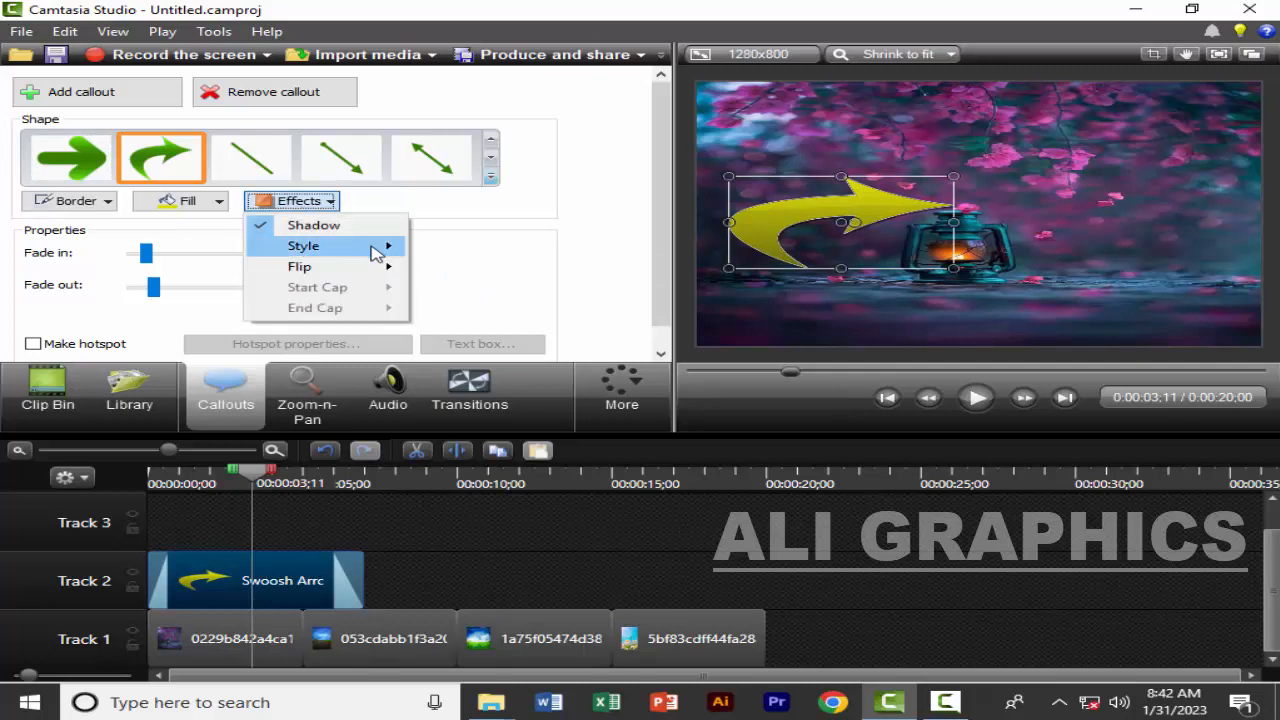
mouse_move(367, 246)
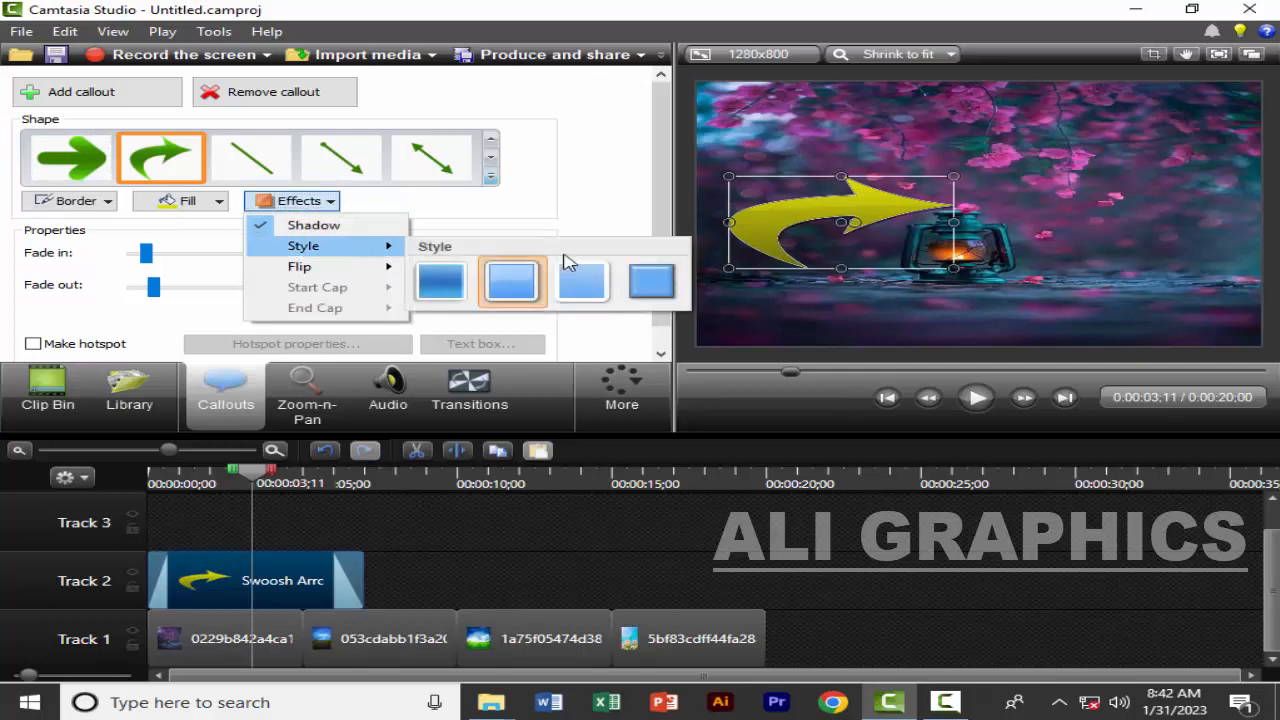
left_click(643, 283)
Move the swoosh arrow callout up and slightly right so it sits above the lantern, and deselect it
left_click(943, 705)
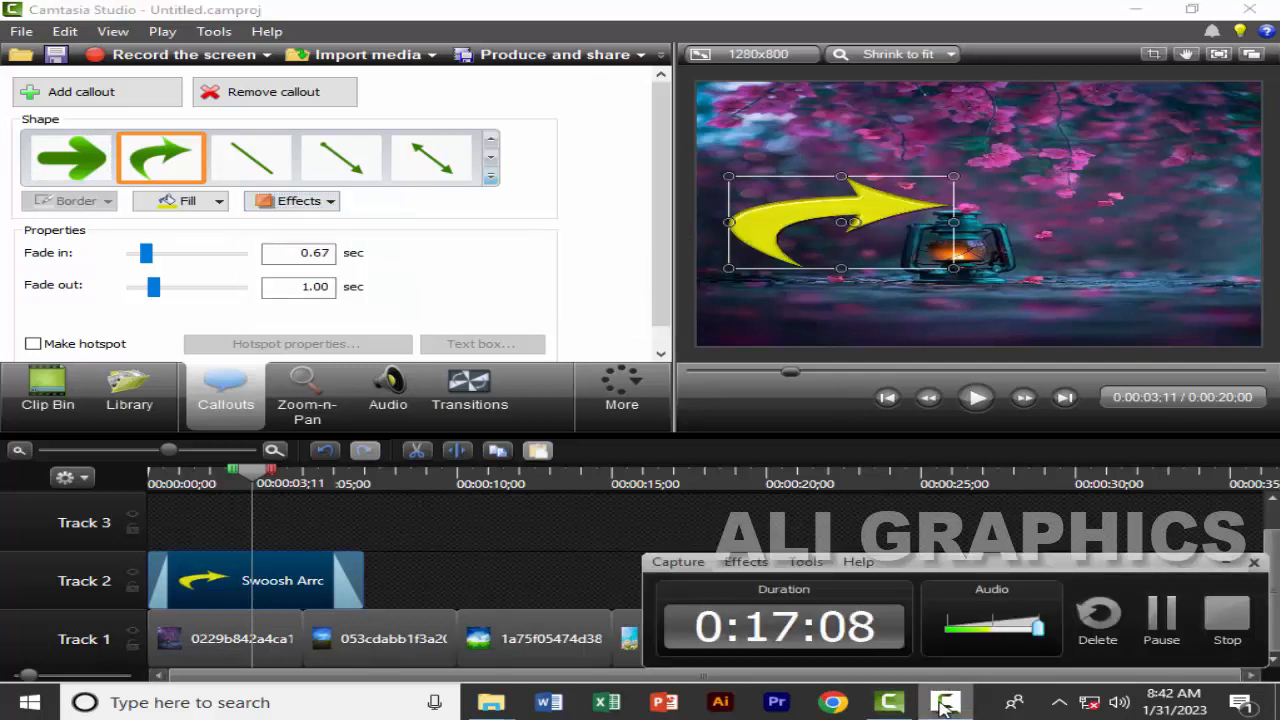
left_click(943, 705)
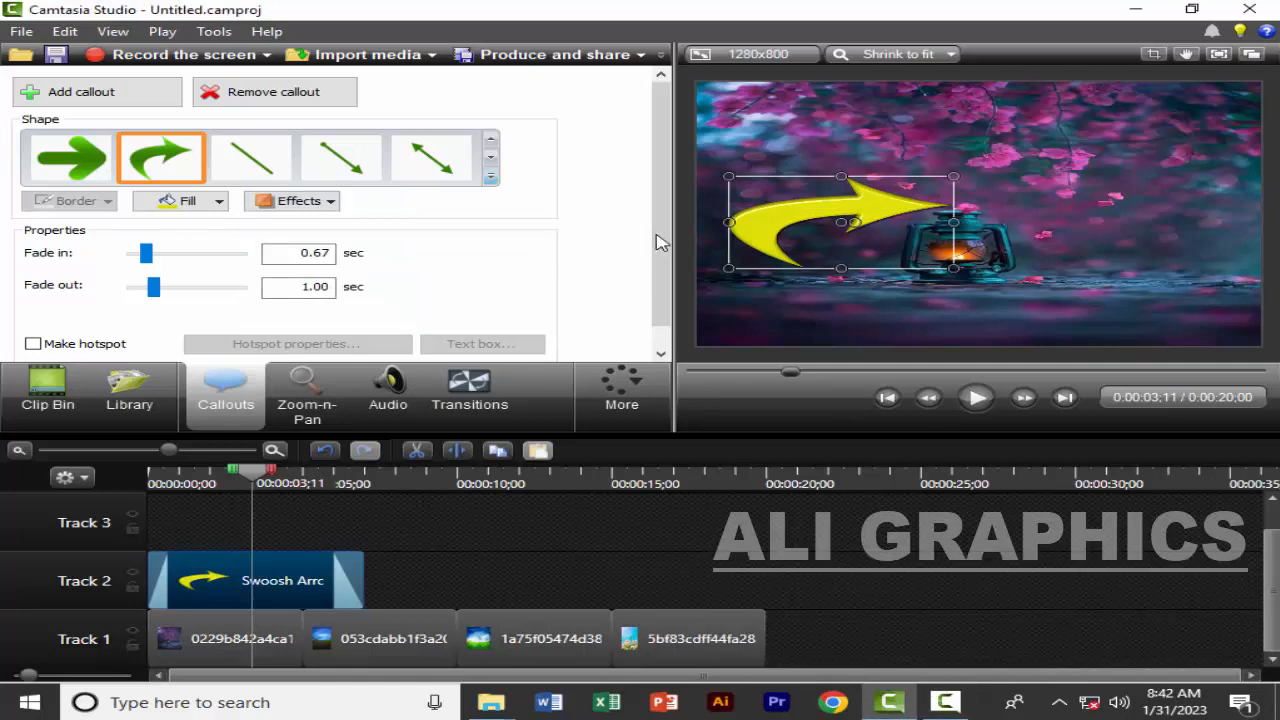
left_click_drag(737, 223, 767, 169)
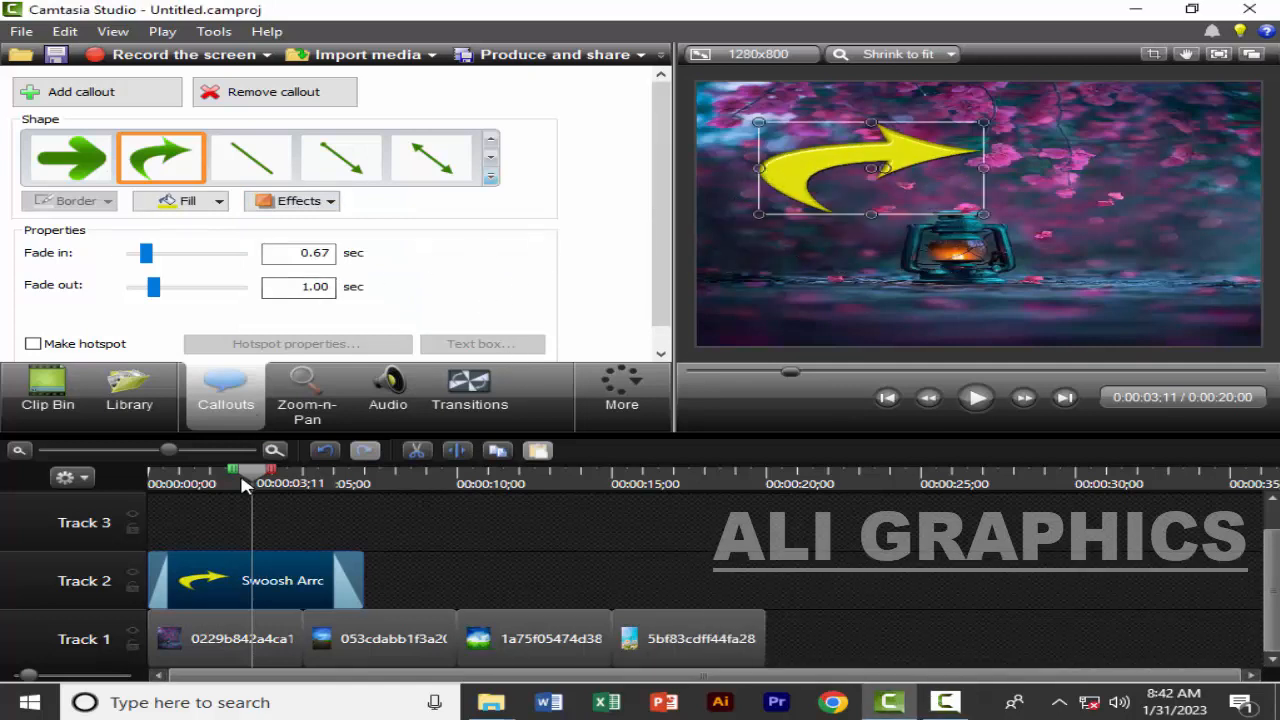
left_click(181, 518)
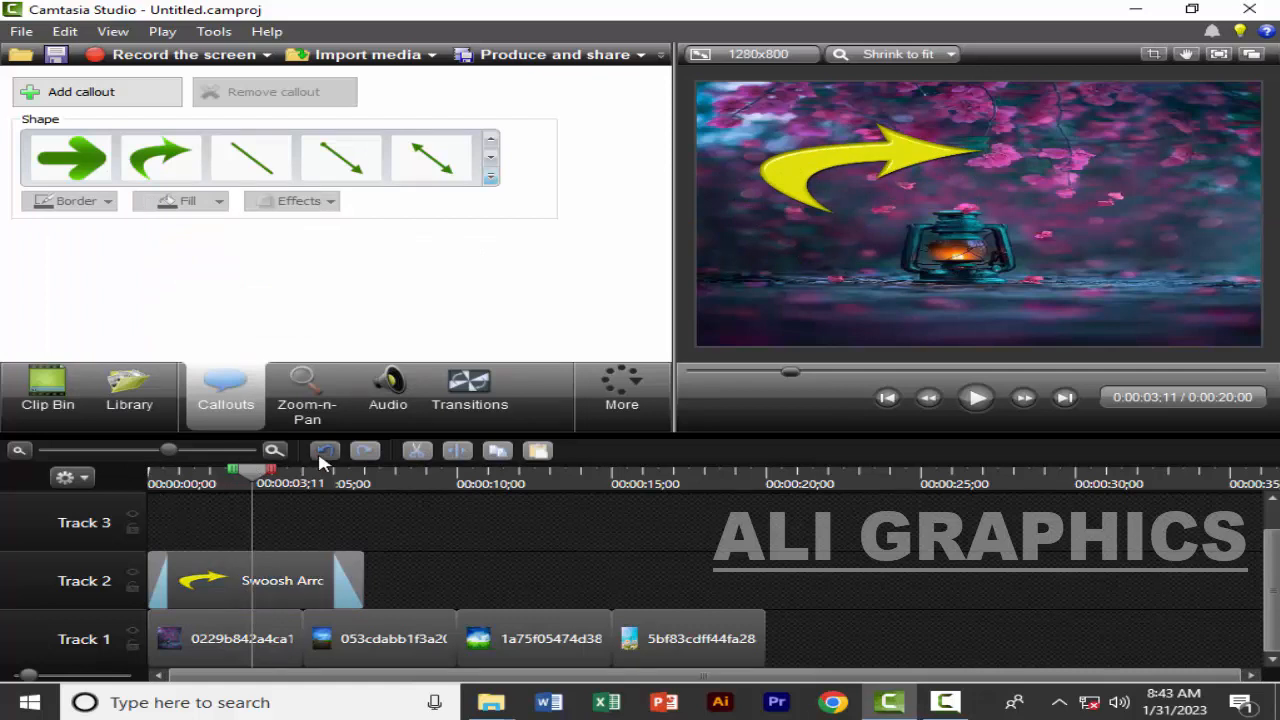
Undo the swoosh arrow's moves, fills, styles and shape change back to the yellow text callout, and select that callout
left_click(324, 451)
left_click(324, 455)
left_click(324, 455)
left_click(324, 455)
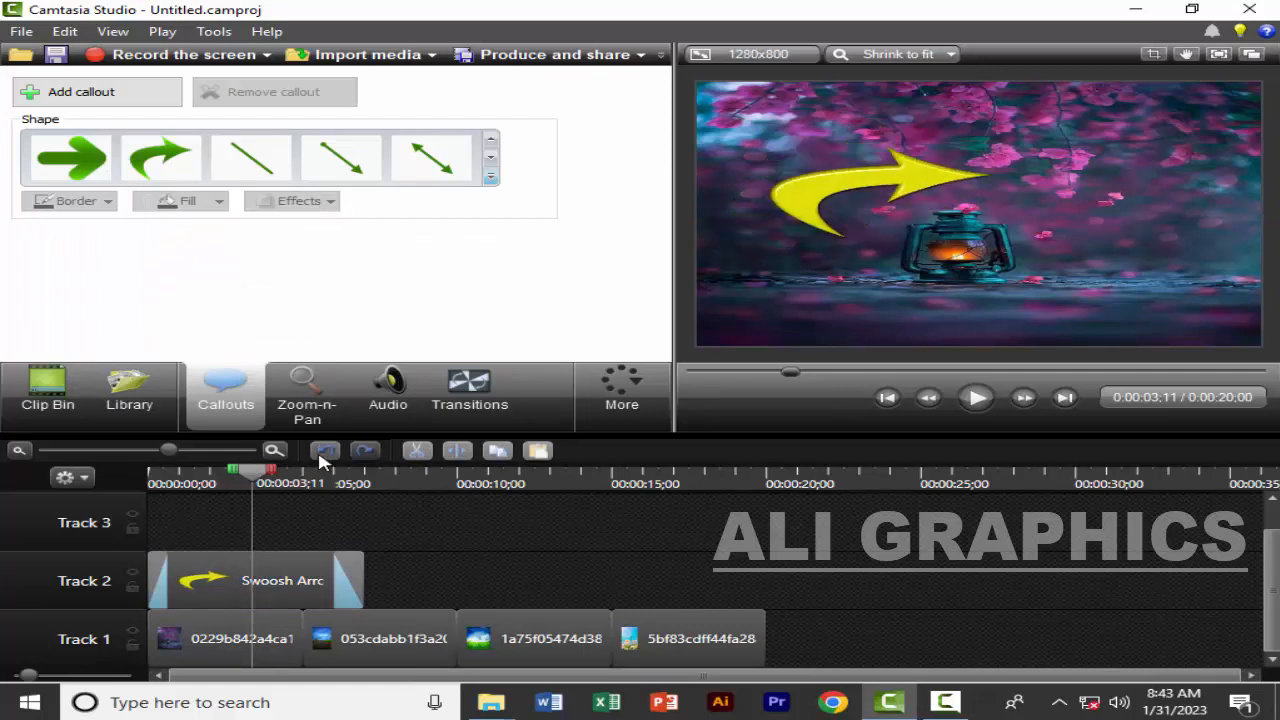
left_click(324, 455)
left_click(324, 455)
left_click(324, 455)
left_click(324, 455)
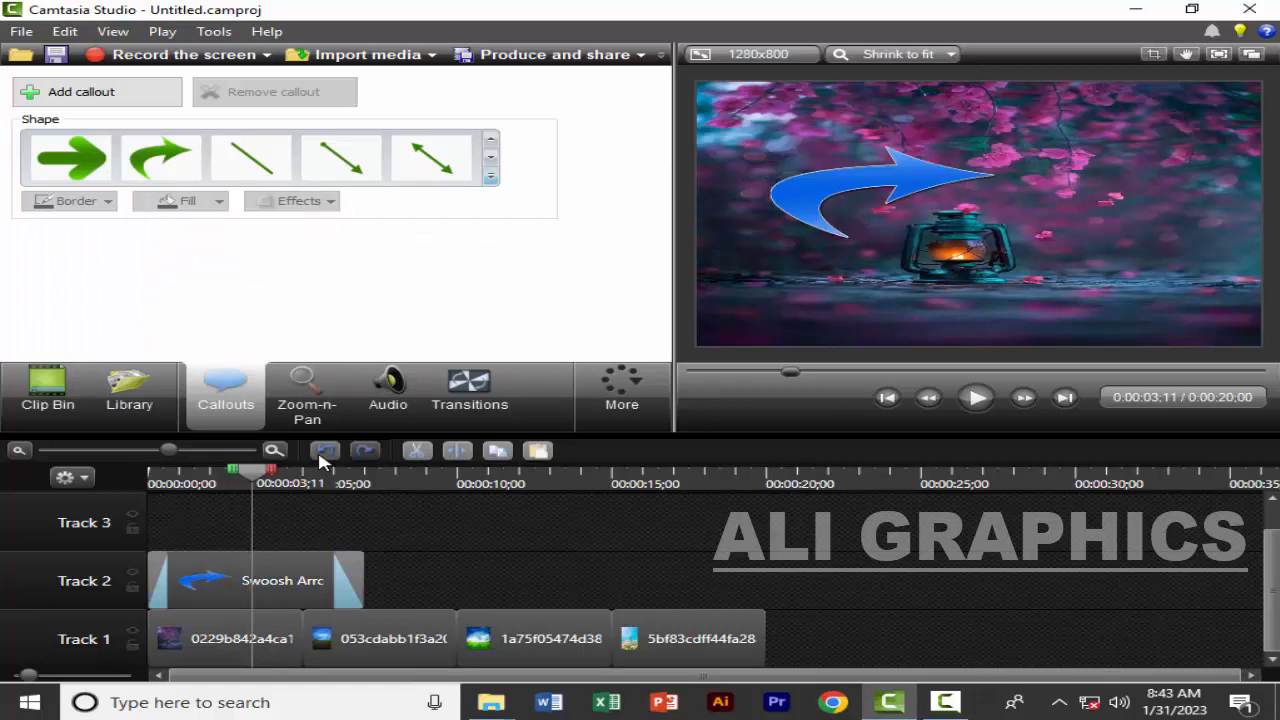
left_click(324, 455)
left_click(324, 455)
left_click(801, 315)
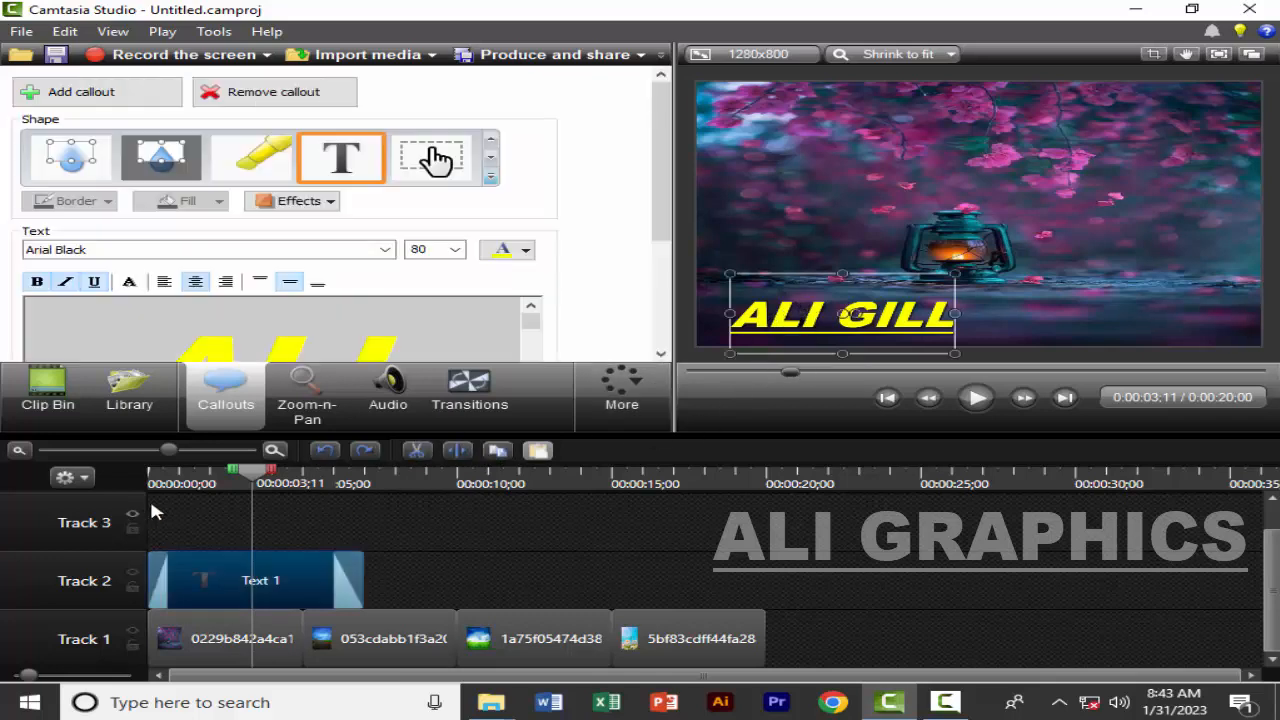
Browse the available transitions and preview the Slide right transition
left_click(482, 392)
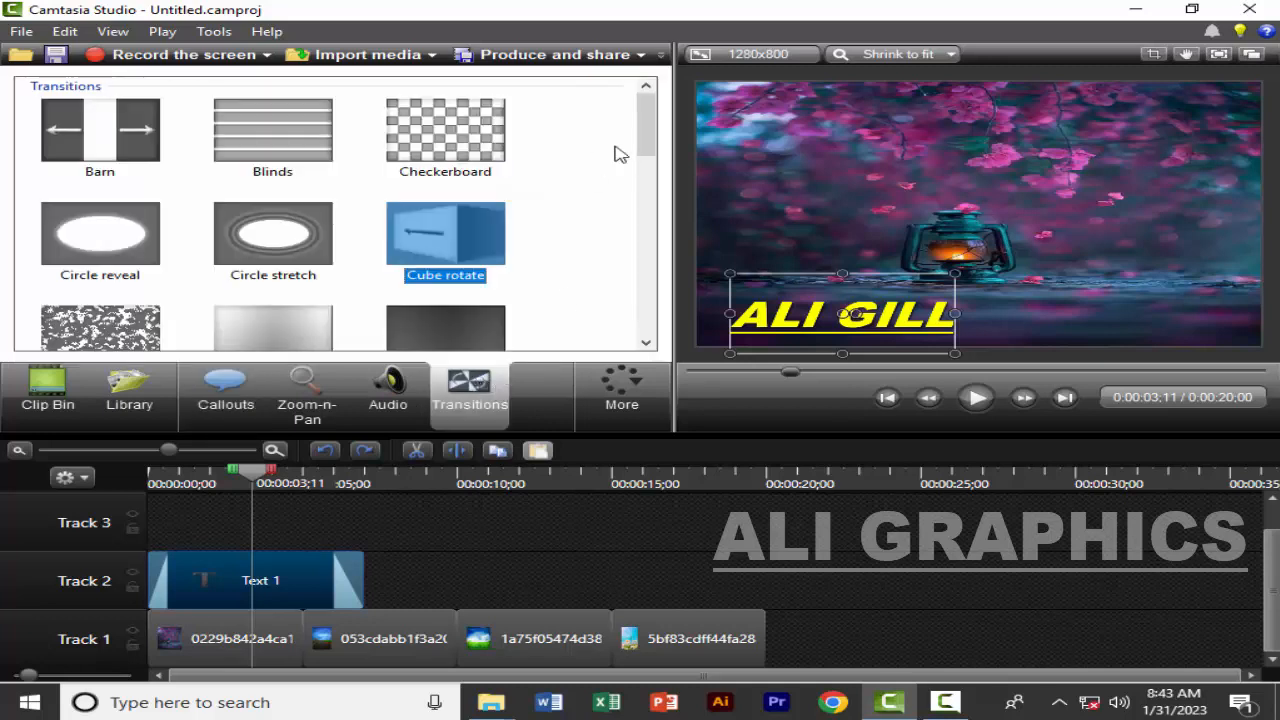
left_click_drag(645, 125, 645, 285)
scroll(340, 258, "down", 2)
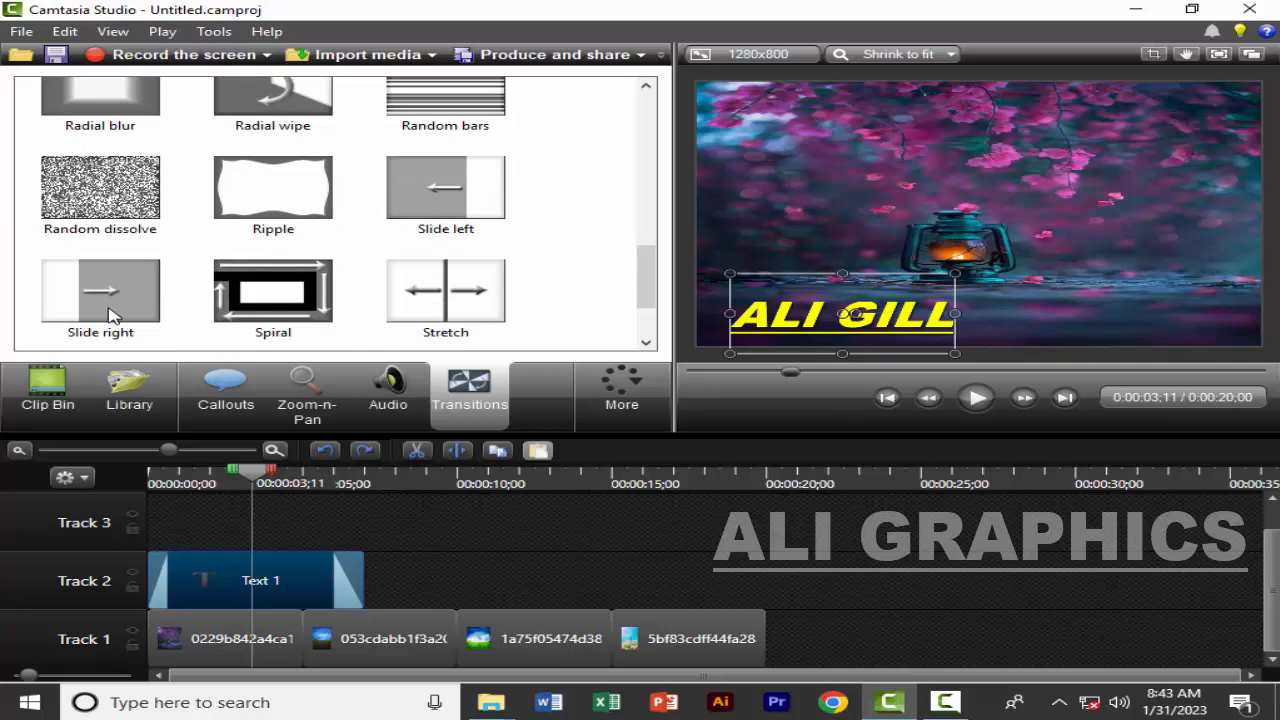
scroll(105, 308, "down", 1)
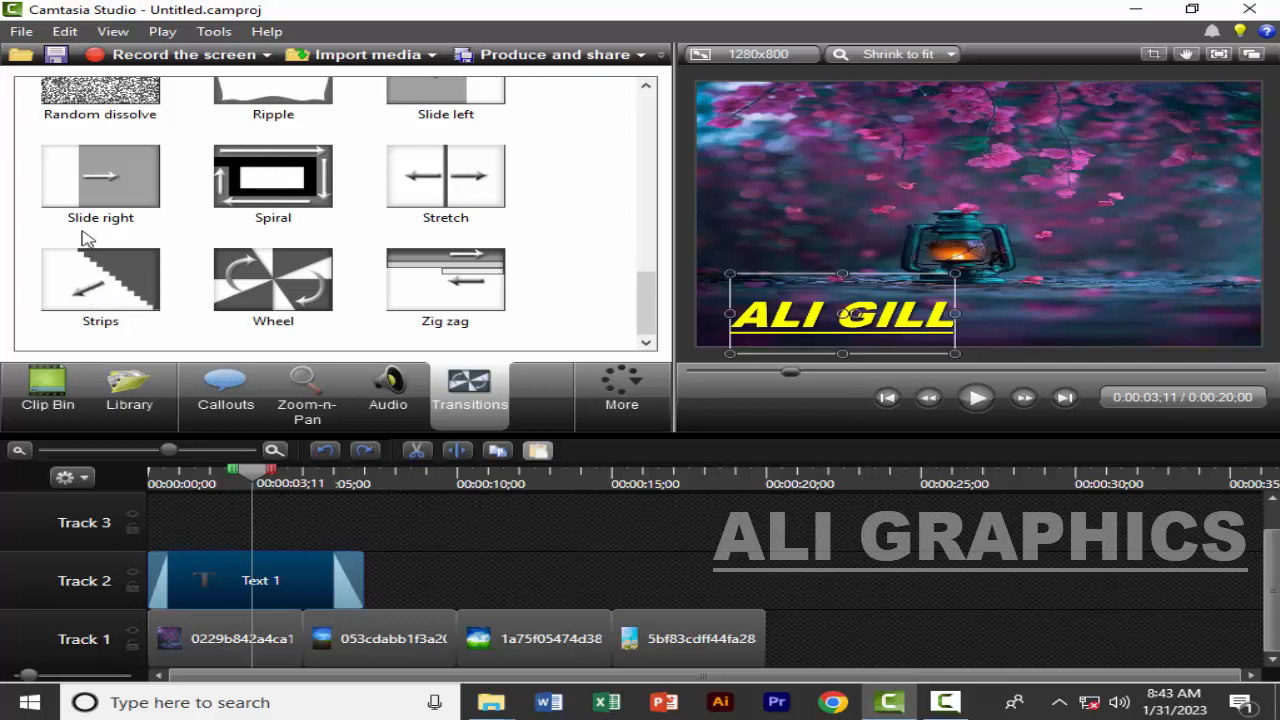
left_click(100, 180)
right_click(94, 163)
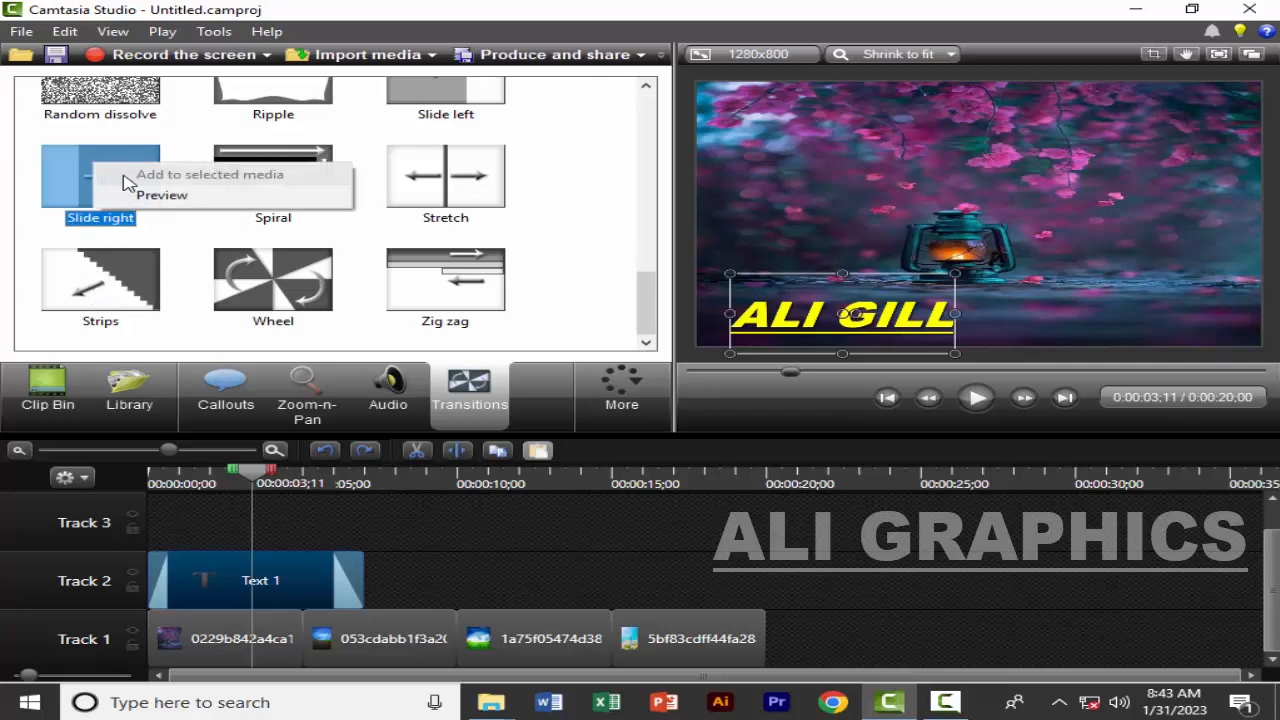
left_click(89, 191)
right_click(94, 177)
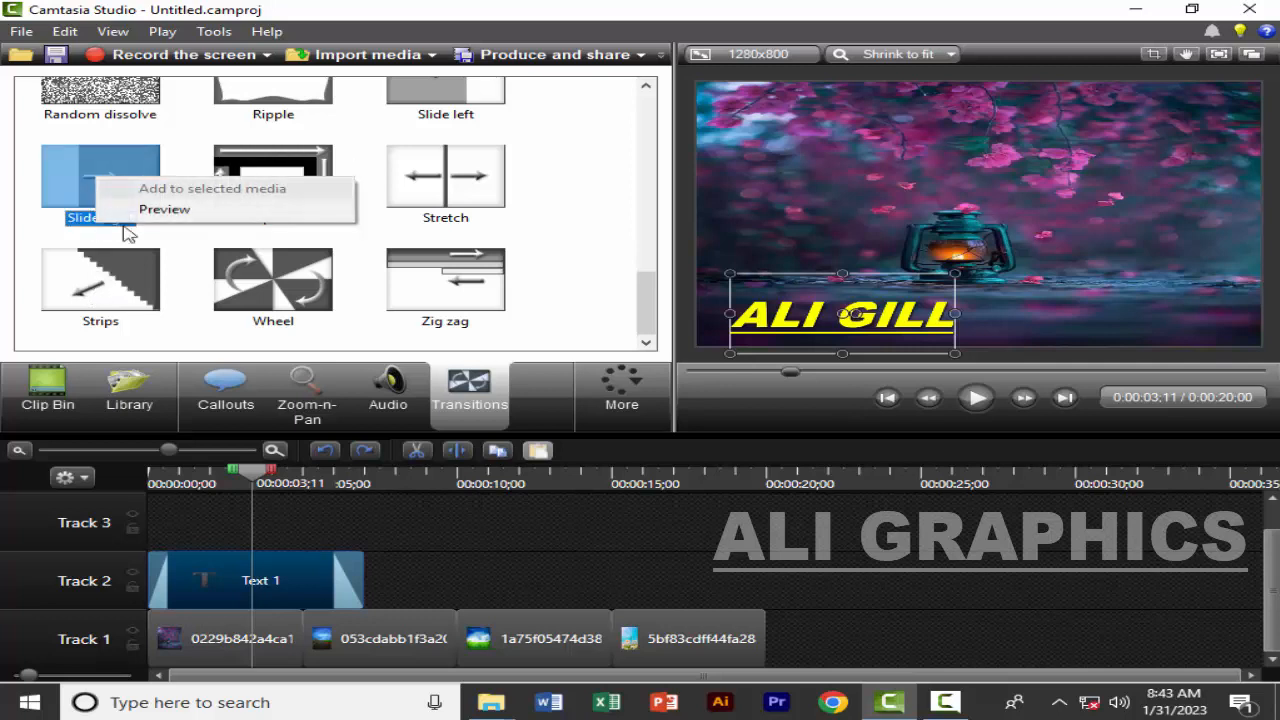
left_click(113, 254)
scroll(103, 212, "up", 1)
double_click(108, 207)
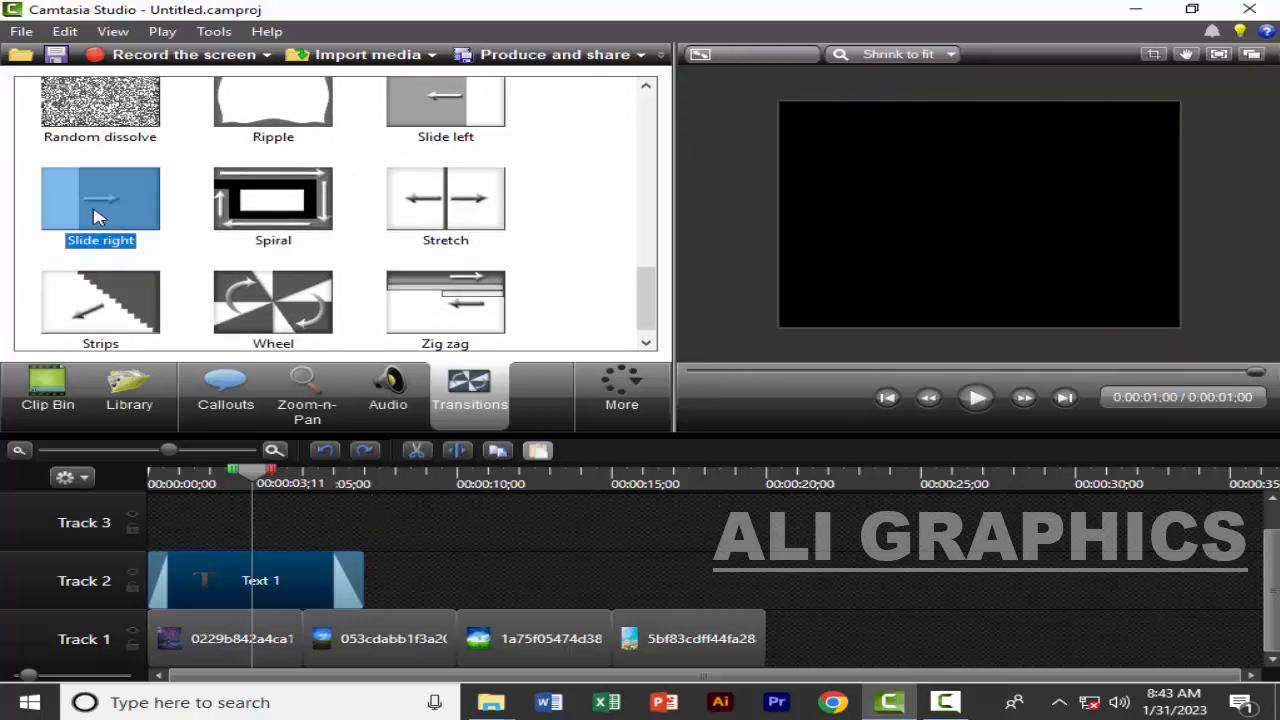
right_click(97, 217)
left_click(122, 240)
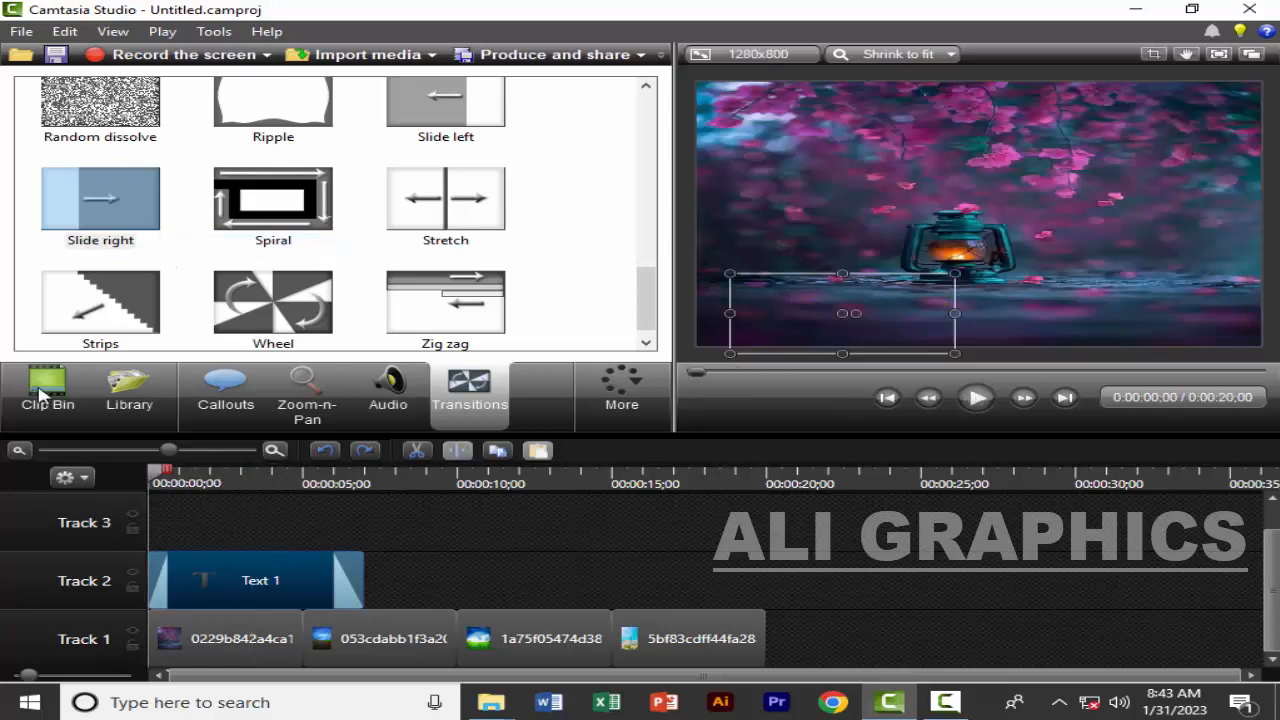
Show the text callout's settings and play the timeline from the start
left_click(226, 392)
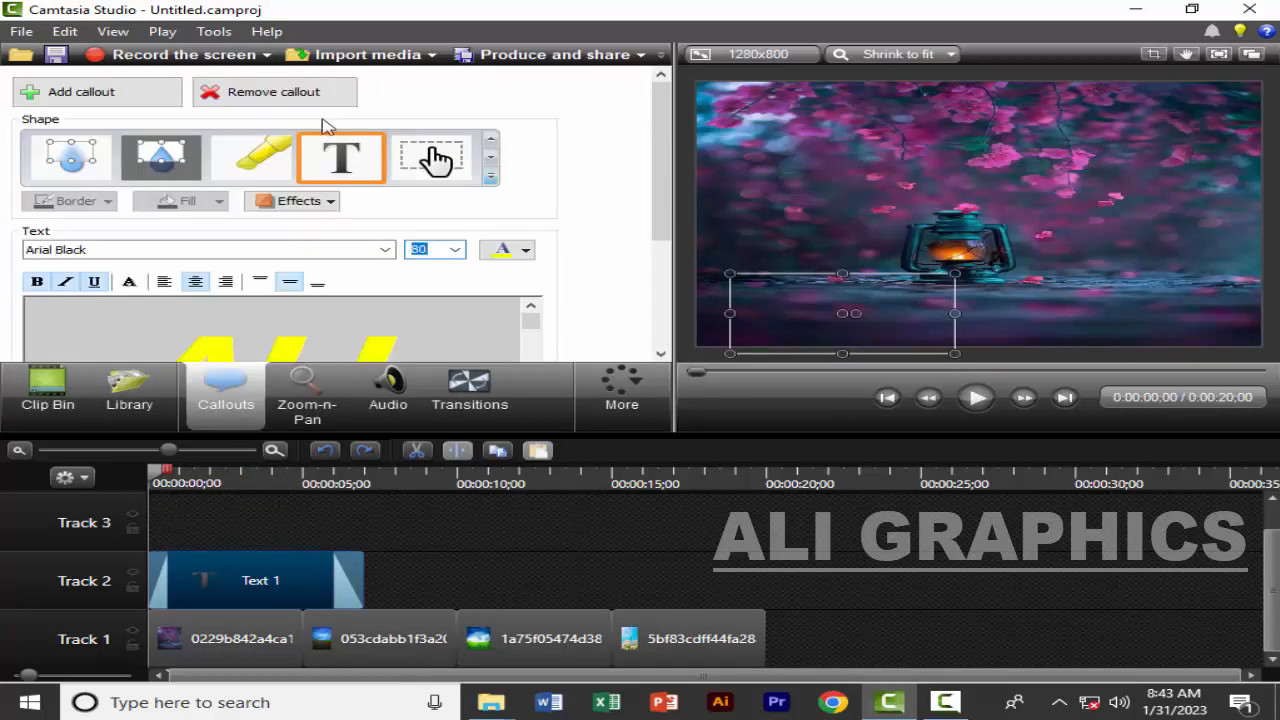
scroll(380, 250, "down", 2)
left_click(969, 409)
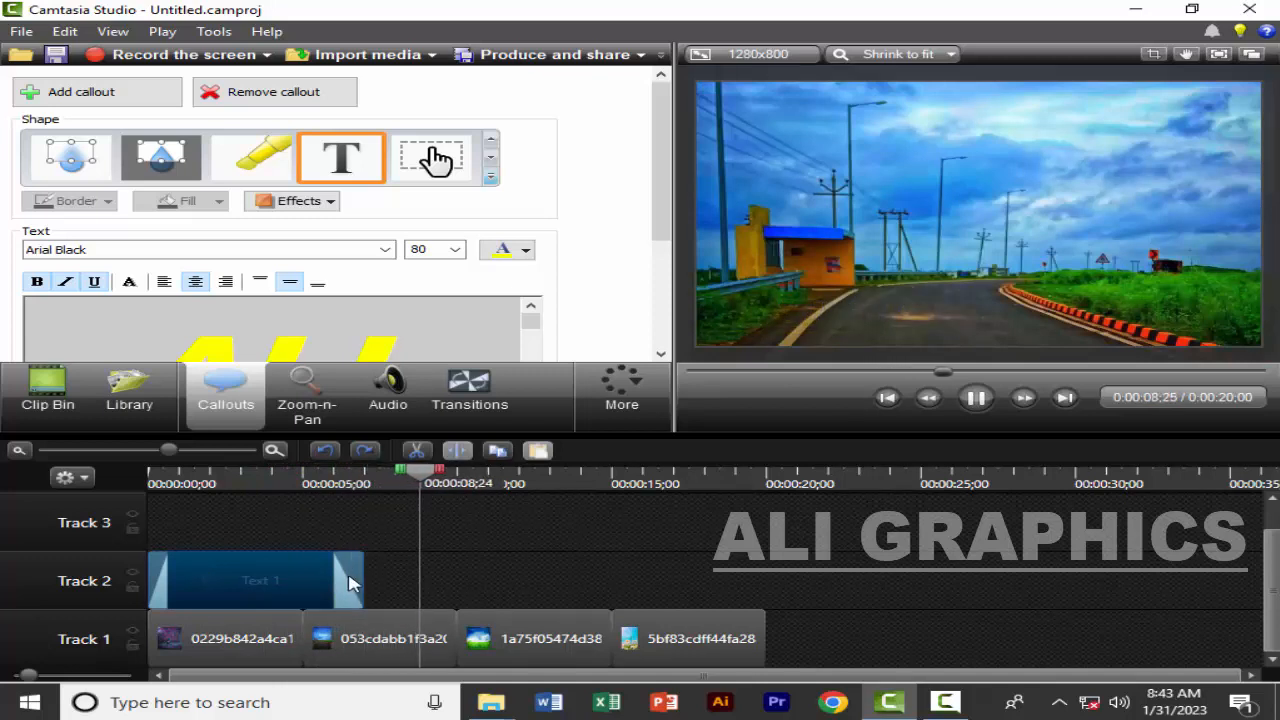
Shorten the text callout on Track 2 to end with the first image, after trying a duration of 19;15
left_click_drag(360, 585, 301, 580)
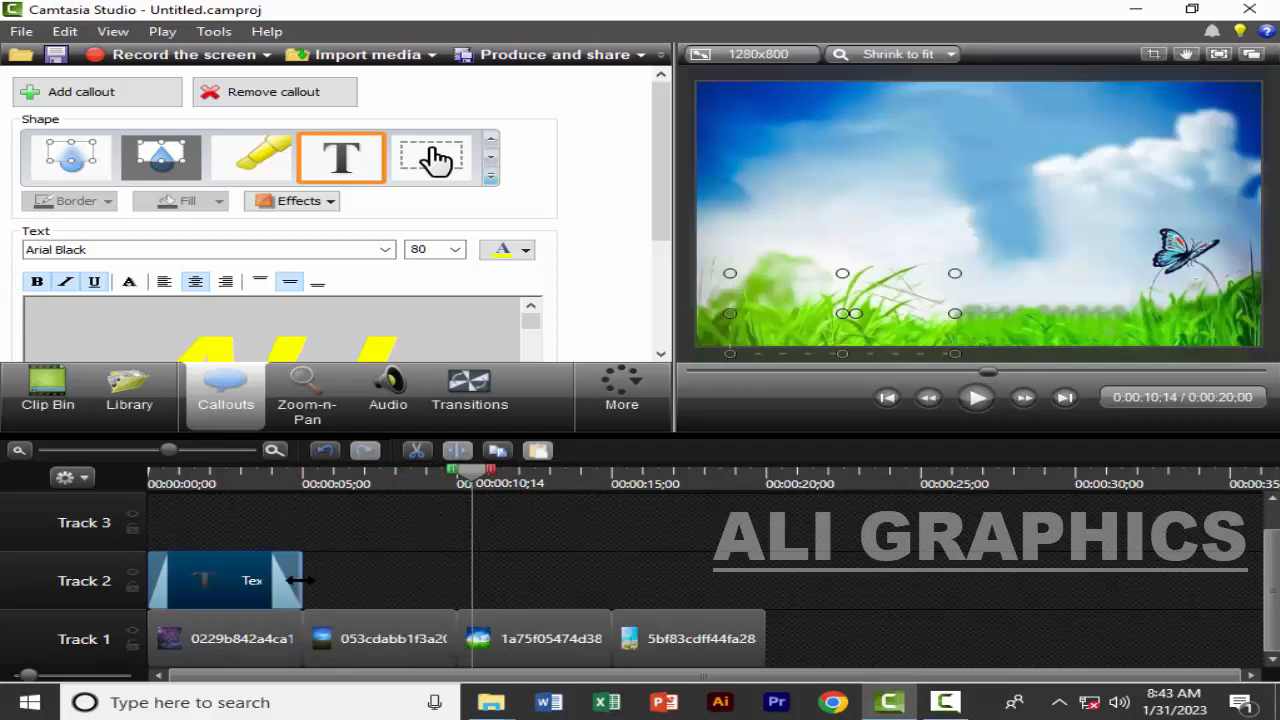
left_click_drag(301, 580, 740, 580)
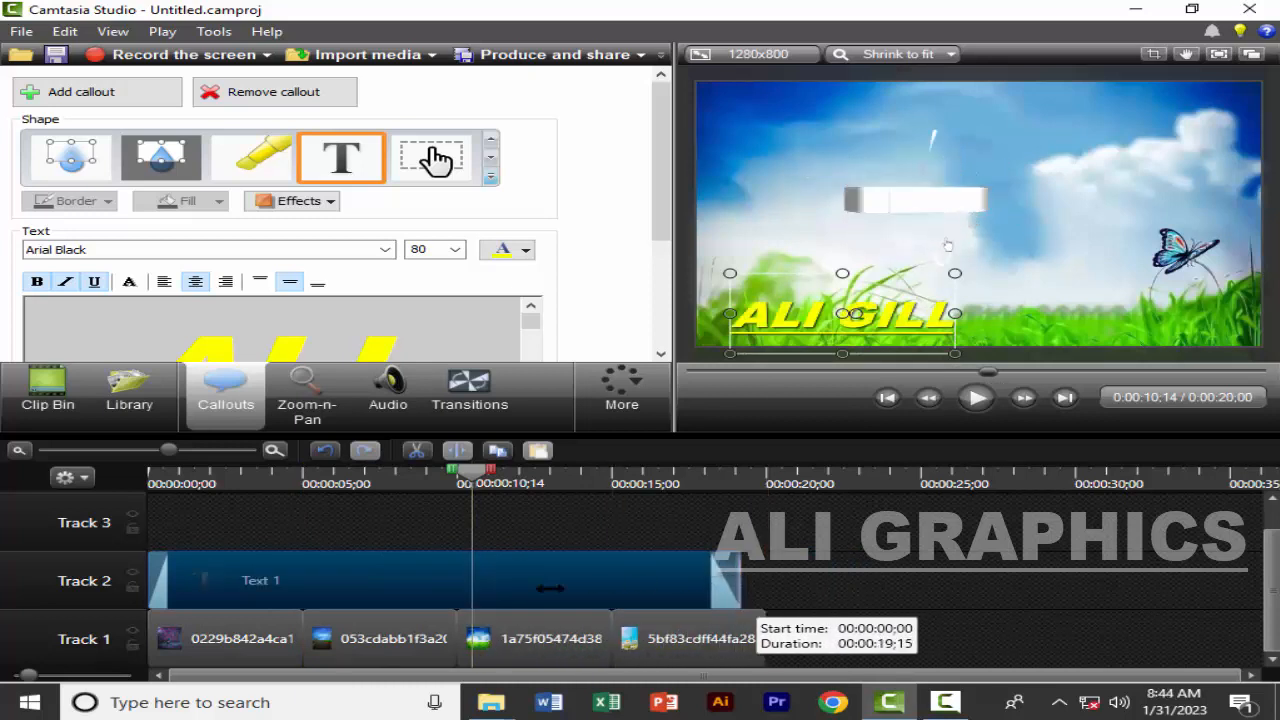
left_click_drag(550, 588, 305, 590)
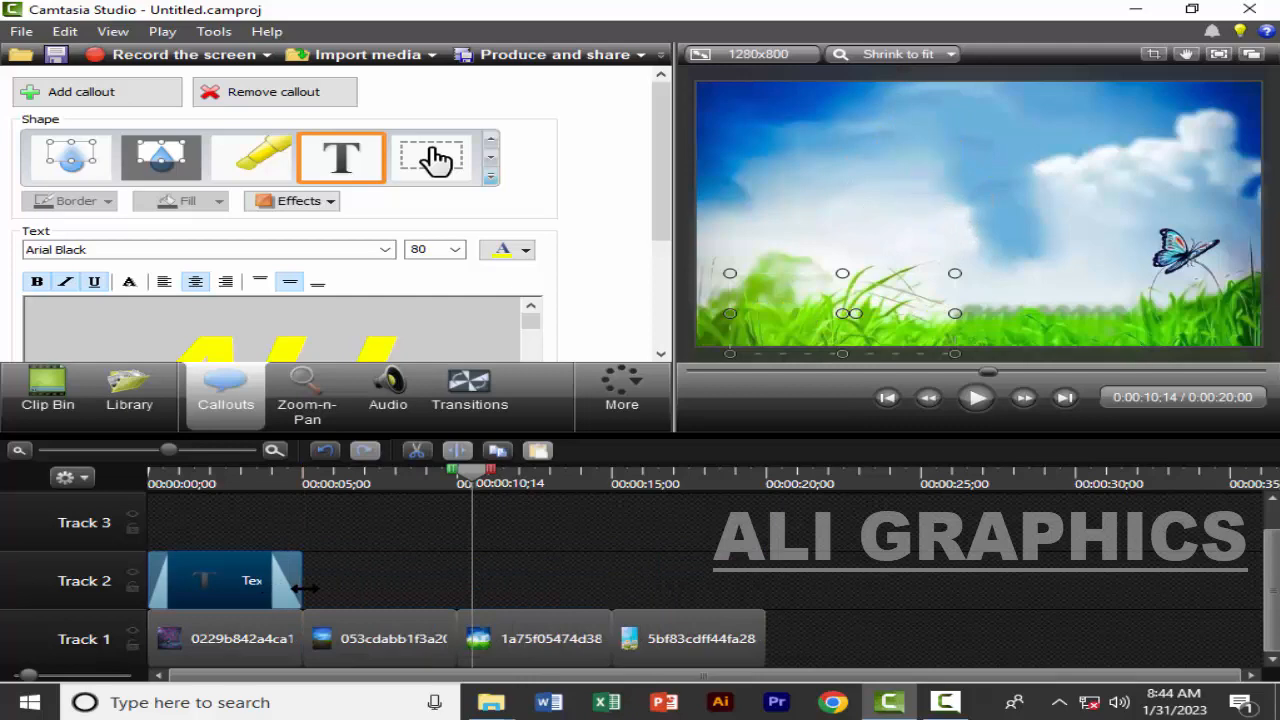
Show the imported media, return the playhead to the start and play the timeline
left_click(26, 402)
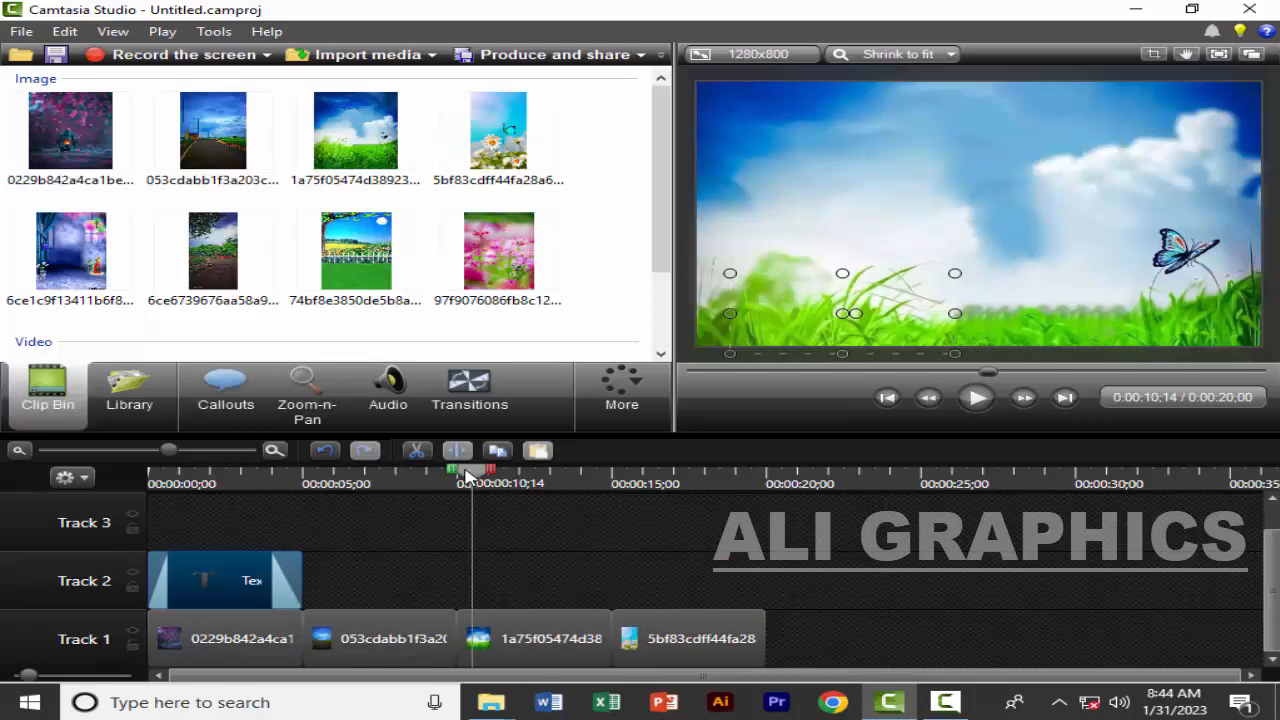
left_click_drag(466, 474, 117, 484)
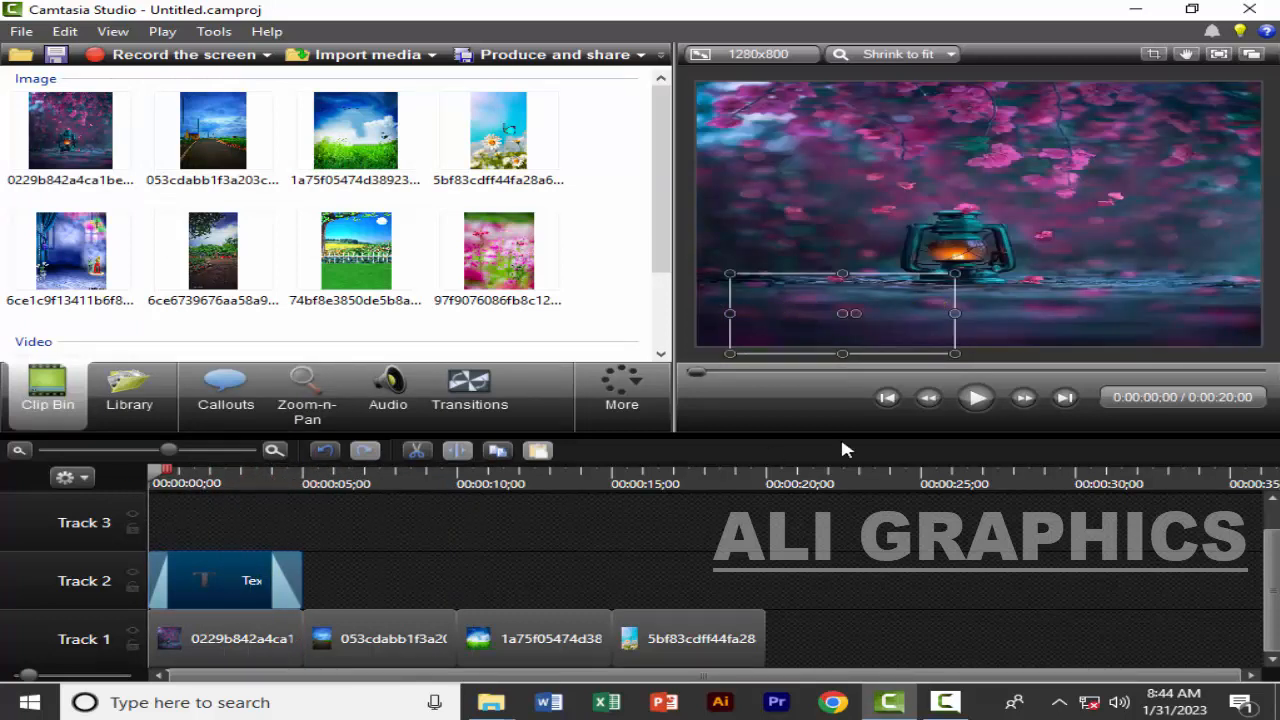
left_click(976, 397)
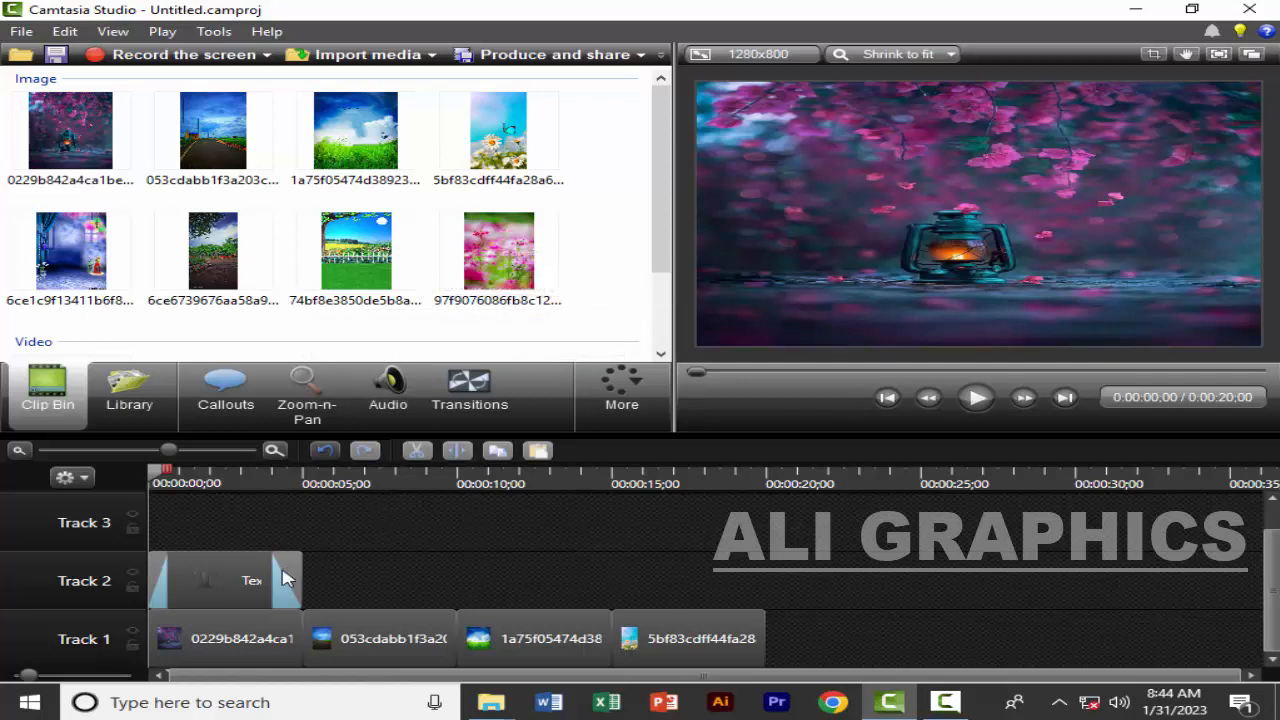
Move the text callout along Track 2 past the last image, ending at about 0:00:26;19, with the transitions on display
left_click(271, 640)
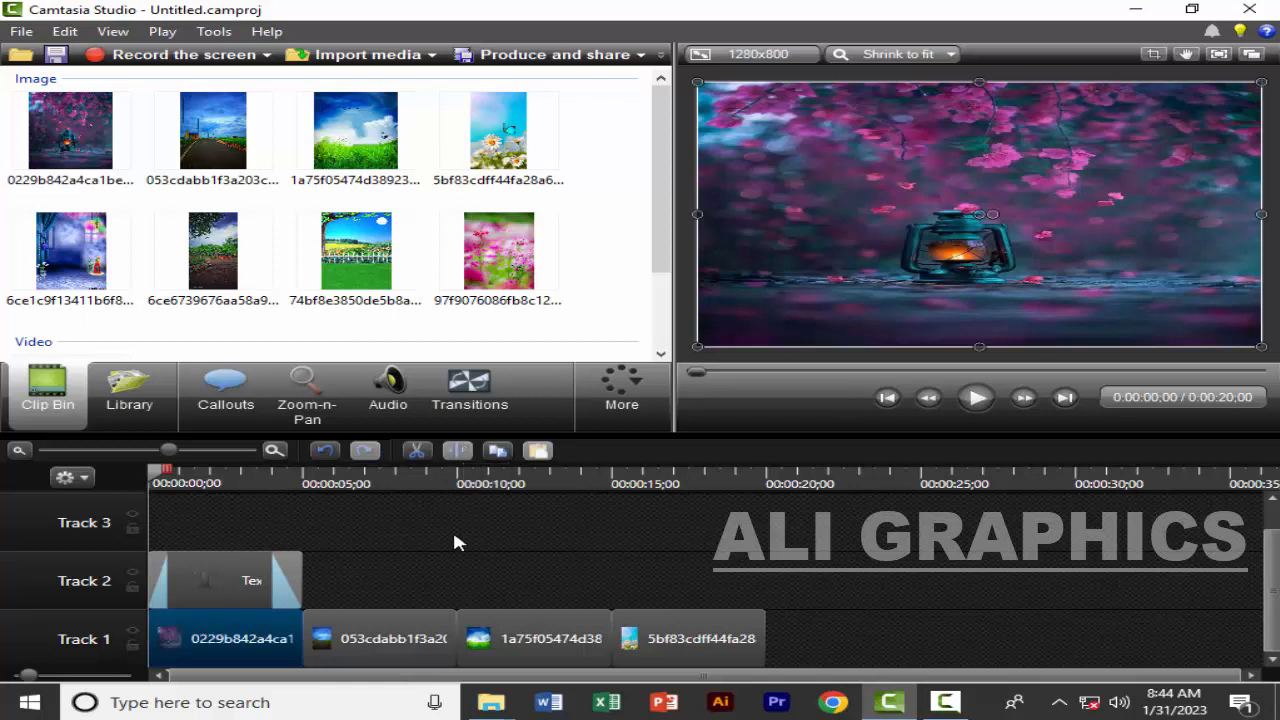
left_click(473, 411)
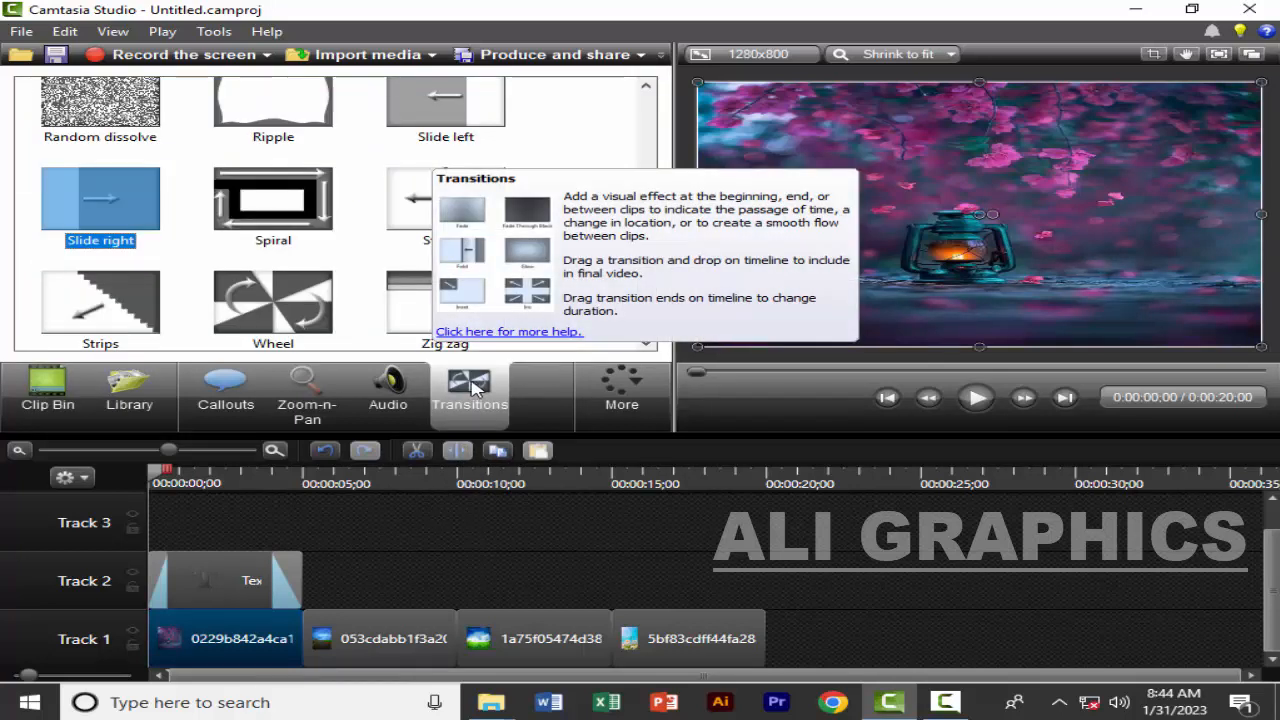
scroll(318, 257, "up", 10)
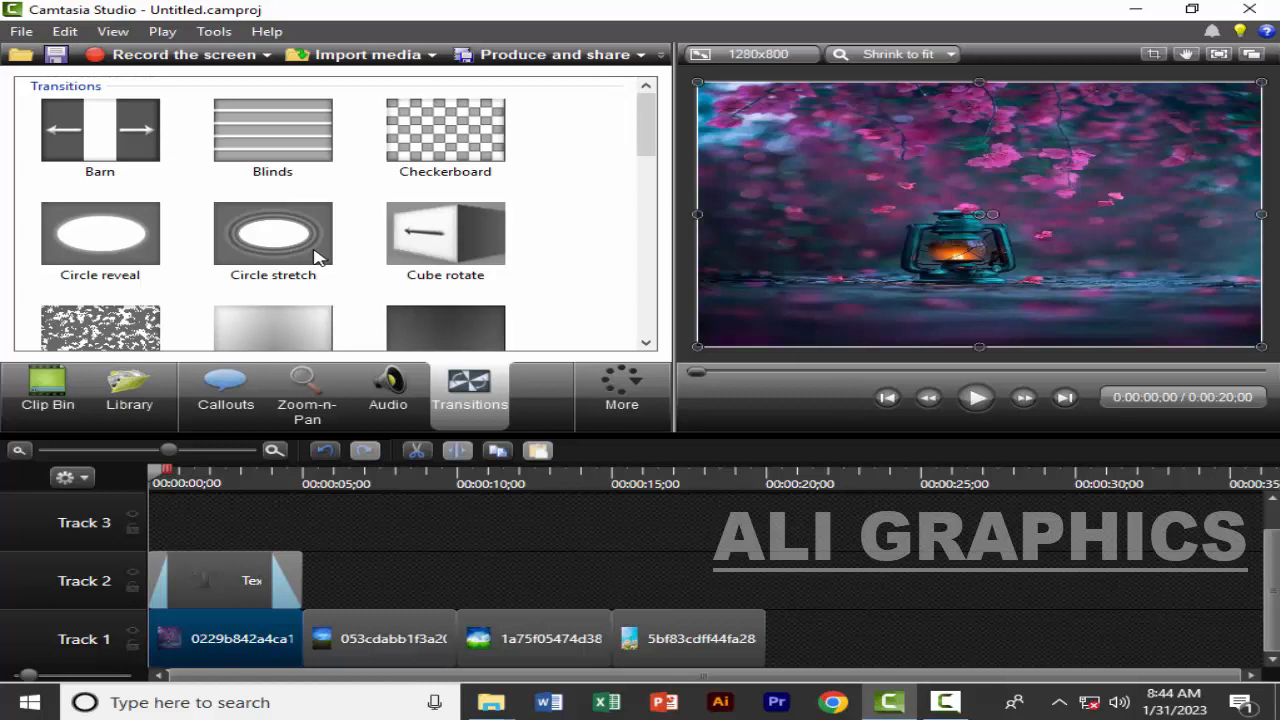
left_click_drag(224, 563, 921, 563)
Add the Blinds transition to the first image on Track 1 and select the second image
left_click(246, 617)
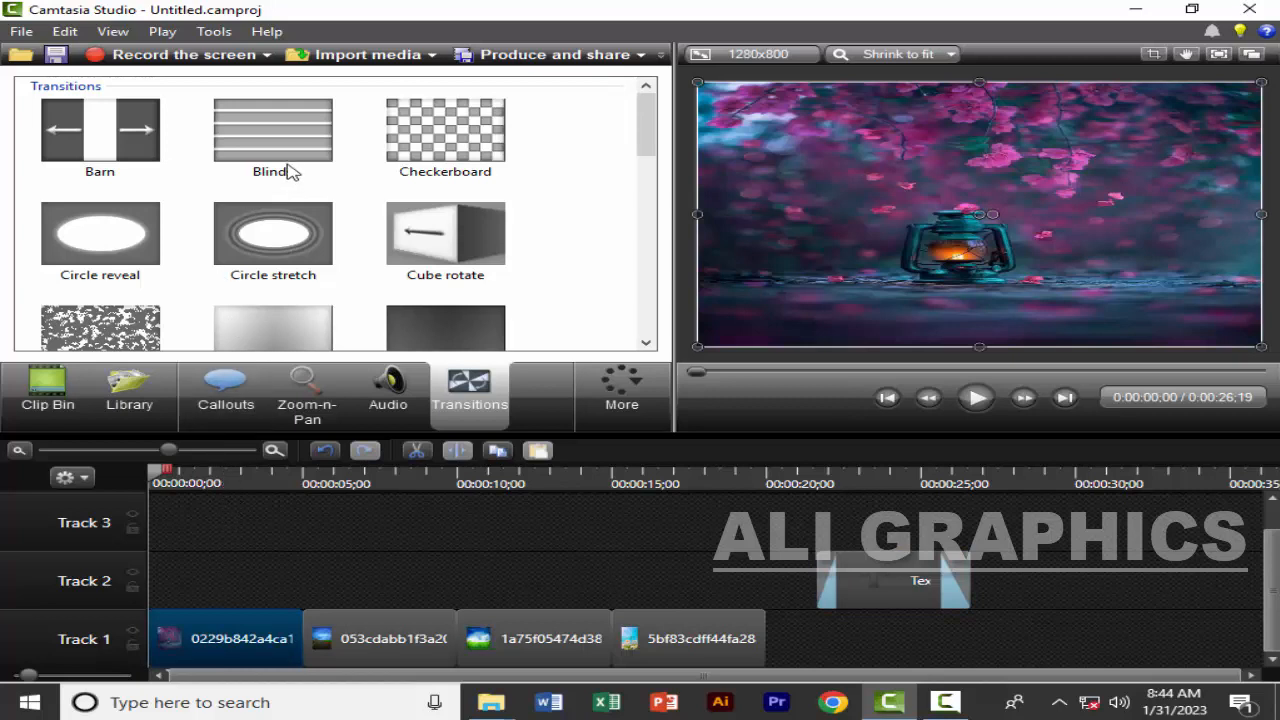
left_click(268, 130)
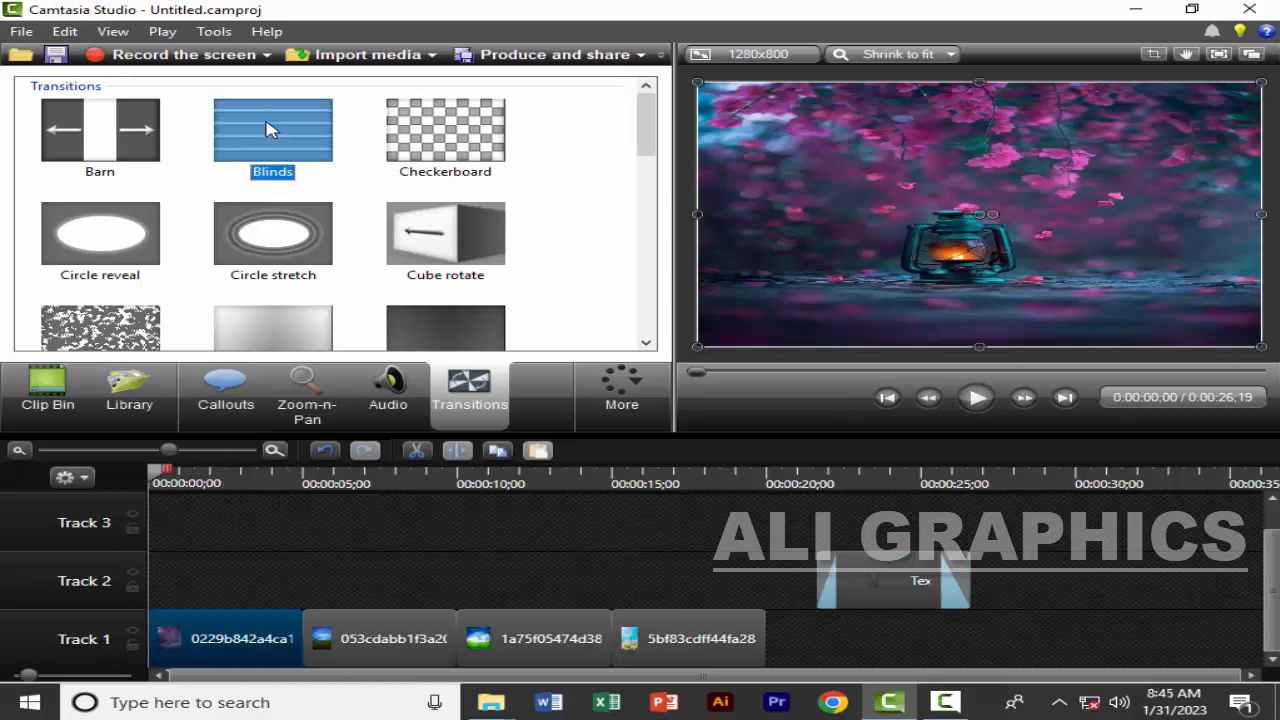
right_click(268, 126)
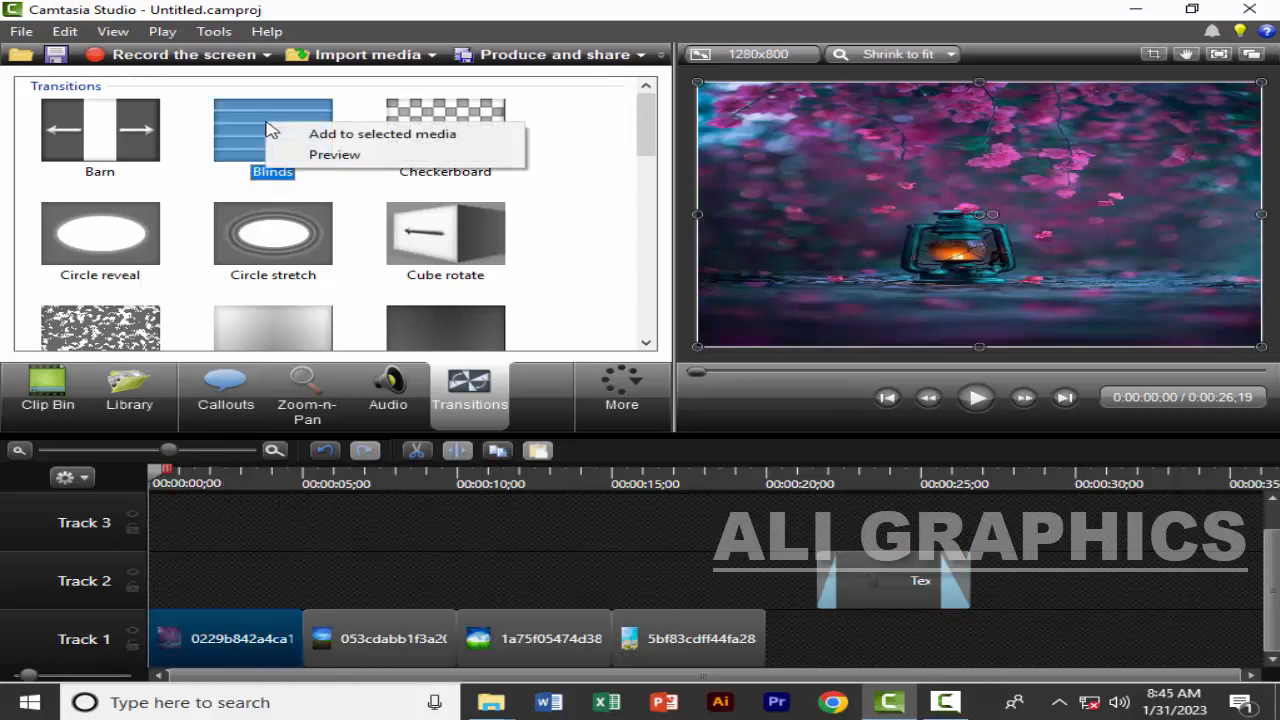
left_click(318, 137)
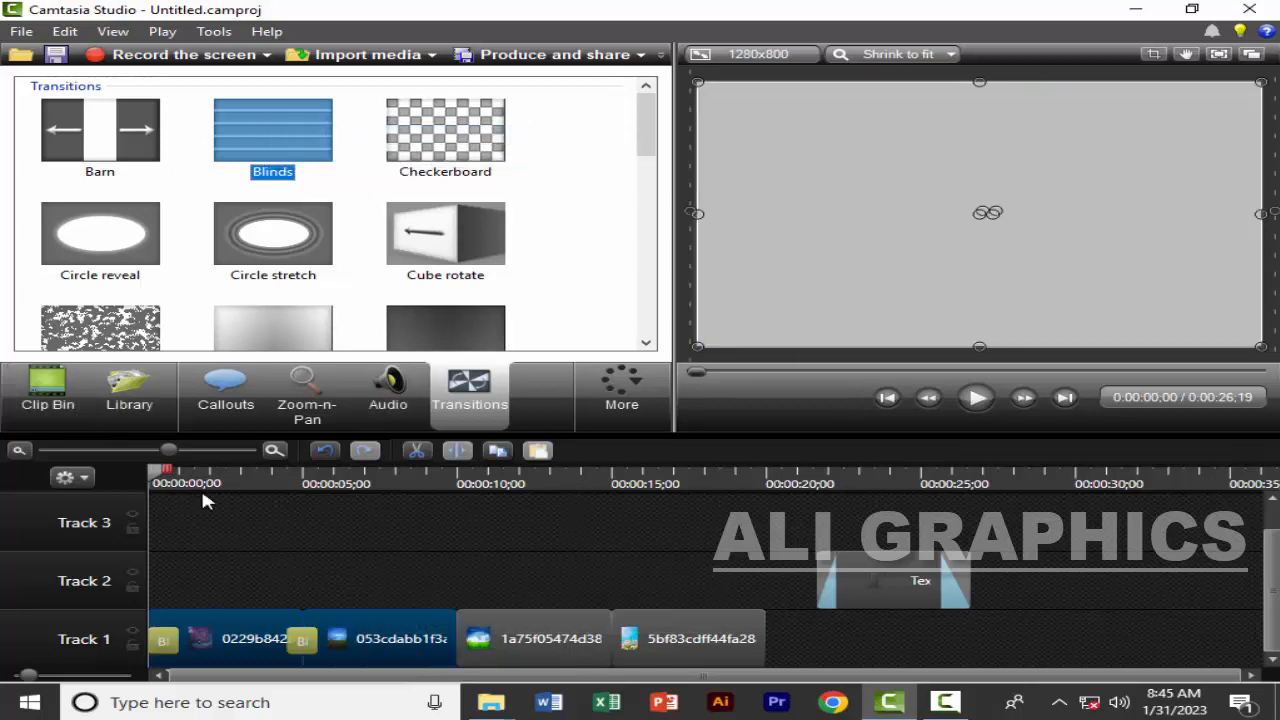
left_click(319, 562)
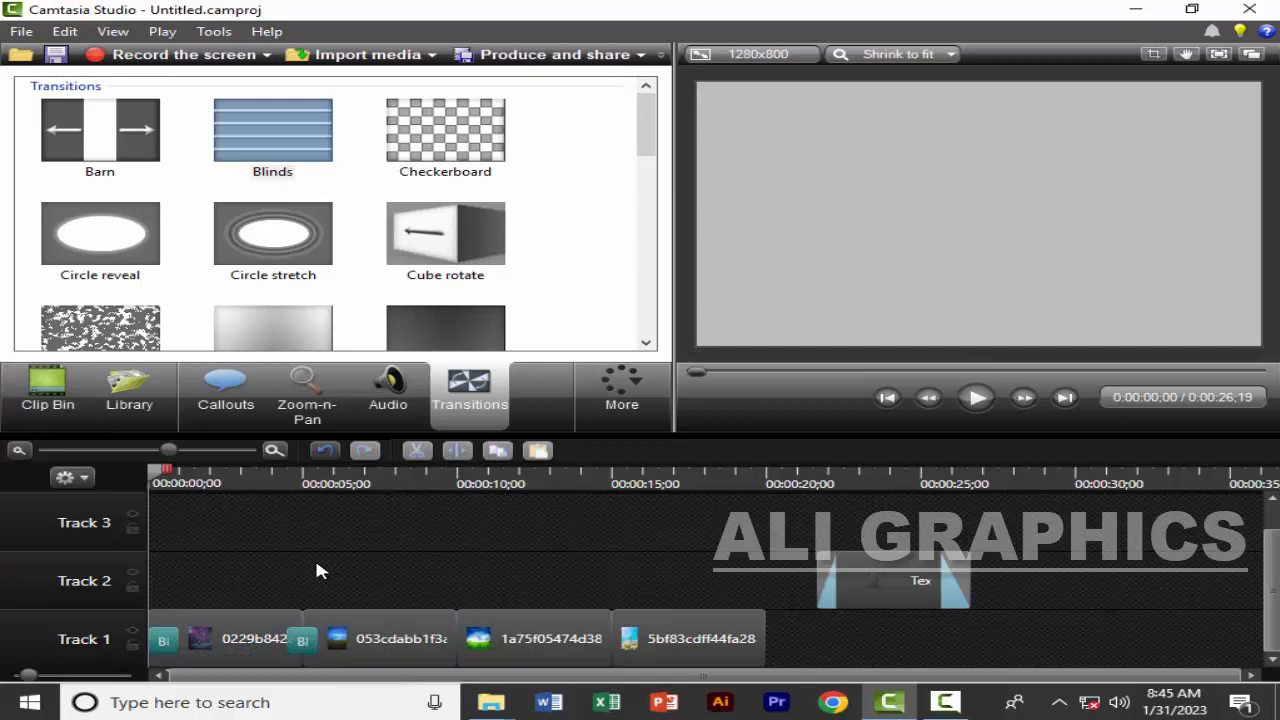
left_click(358, 628)
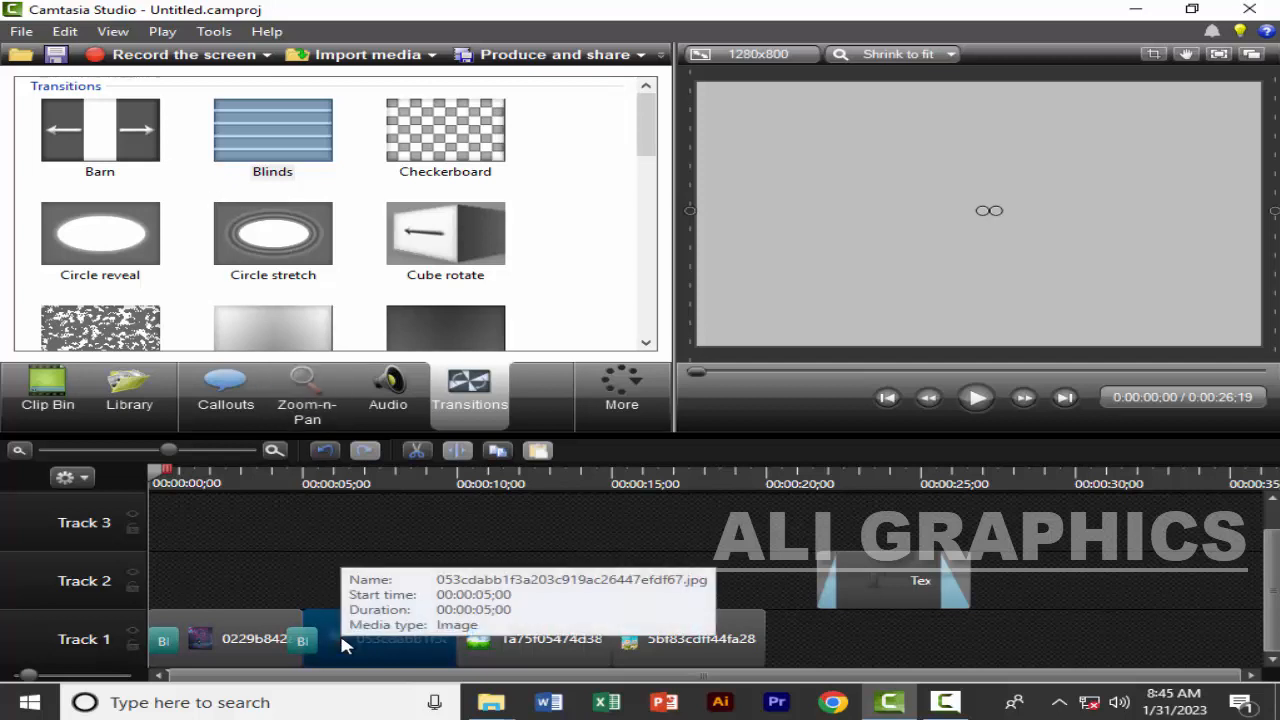
Move the second and fourth images from Track 1 to Track 2, keeping their times, and select the second image
left_click_drag(340, 647, 370, 585)
left_click_drag(690, 632, 686, 578)
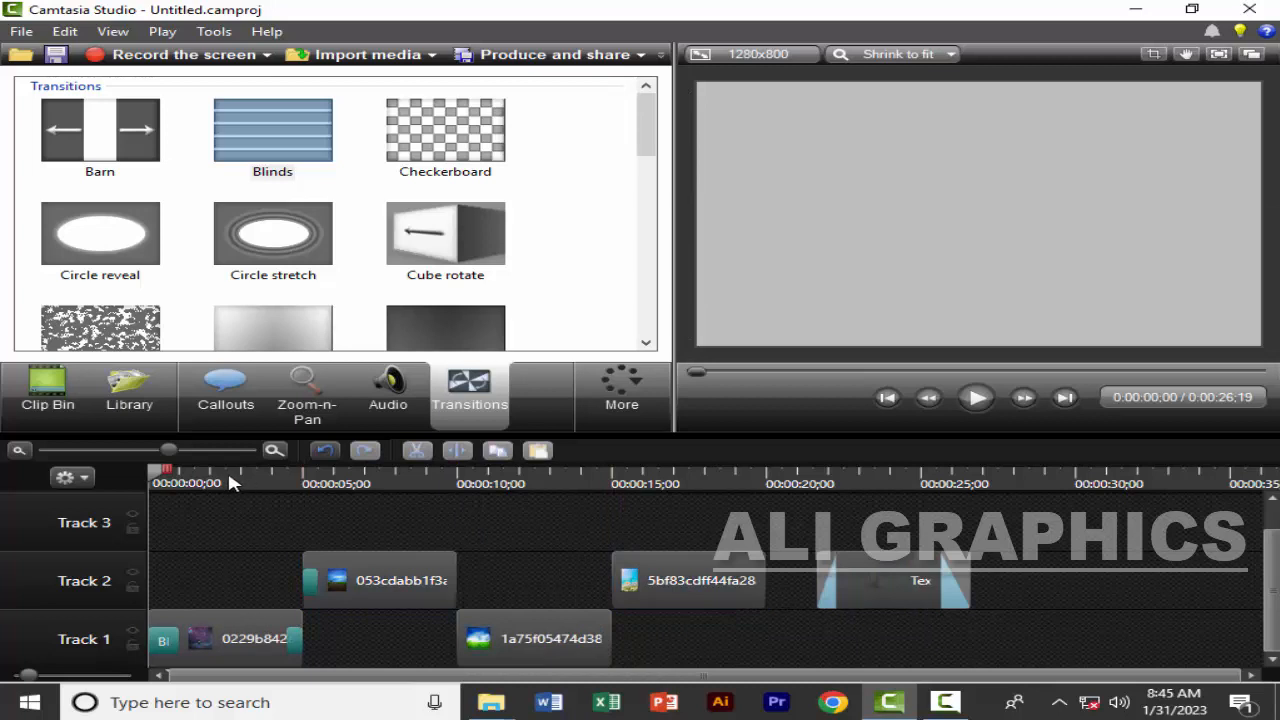
left_click(227, 476)
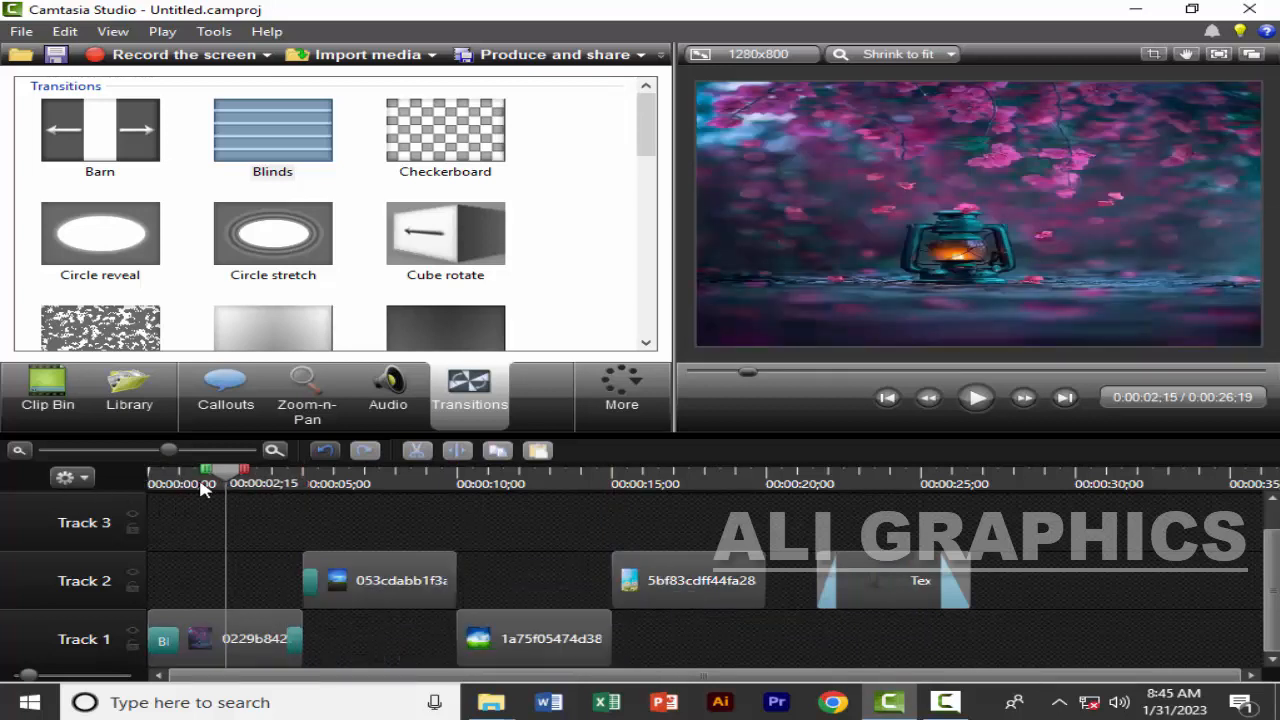
left_click_drag(232, 478, 368, 485)
left_click(380, 552)
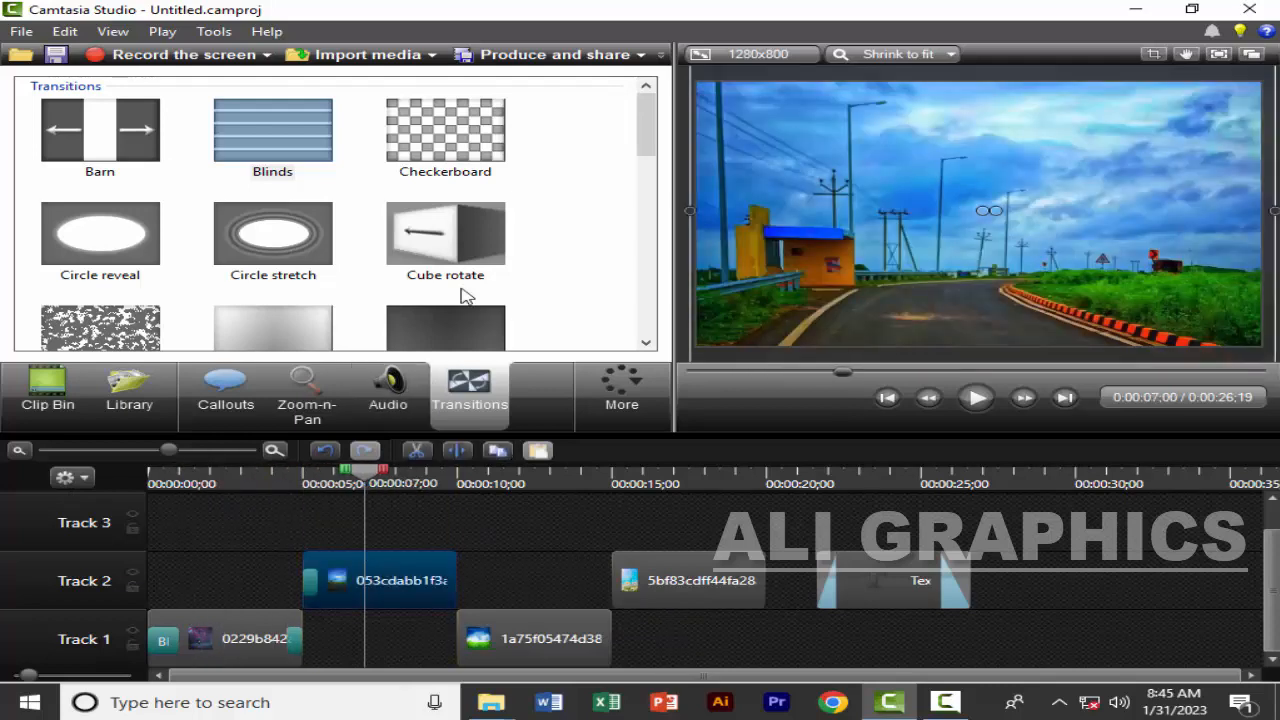
Add the Dissolve transition to the selected second image on Track 2
scroll(220, 248, "down", 1)
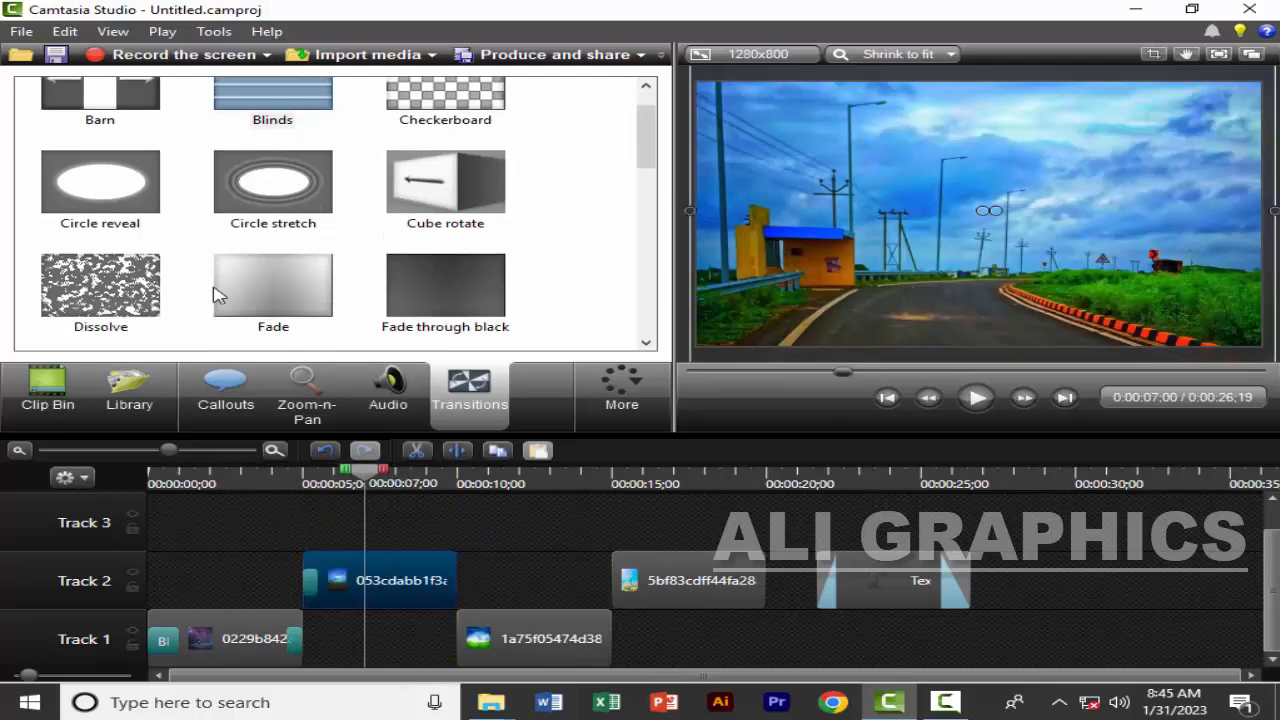
left_click(128, 277)
right_click(150, 278)
left_click(190, 284)
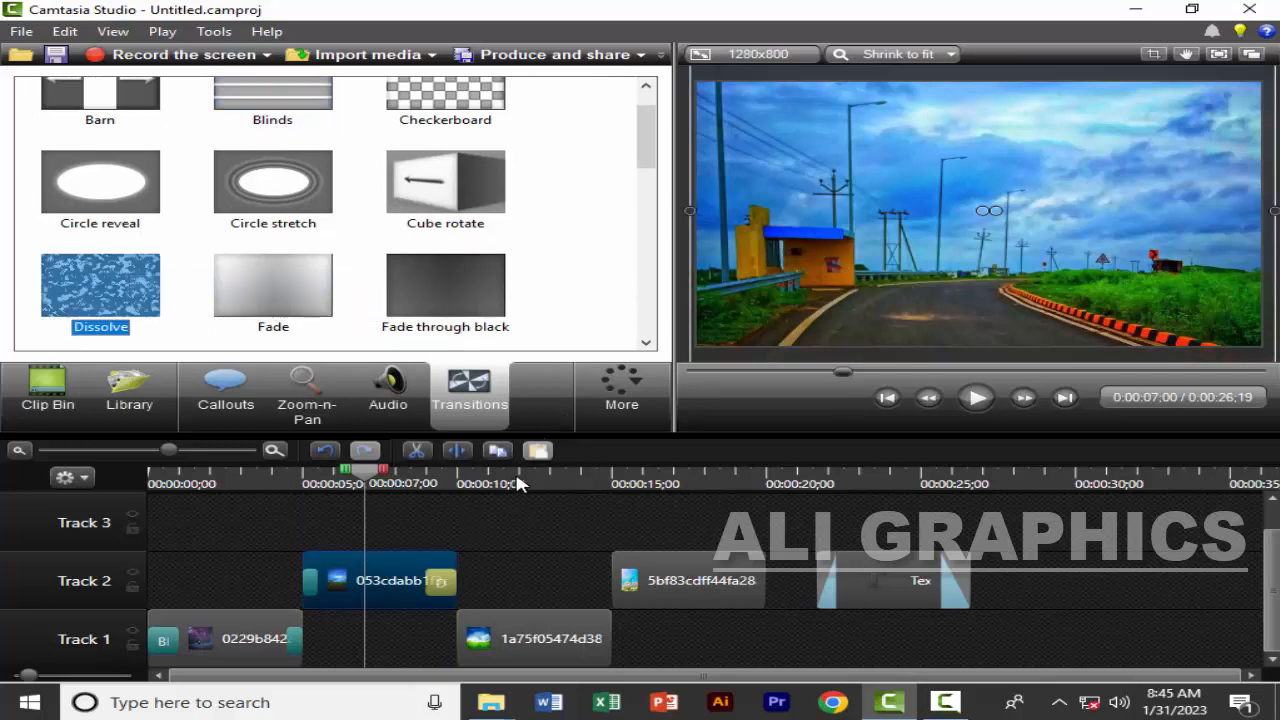
Apply the Iris transition to the second image on Track 2
left_click(517, 484)
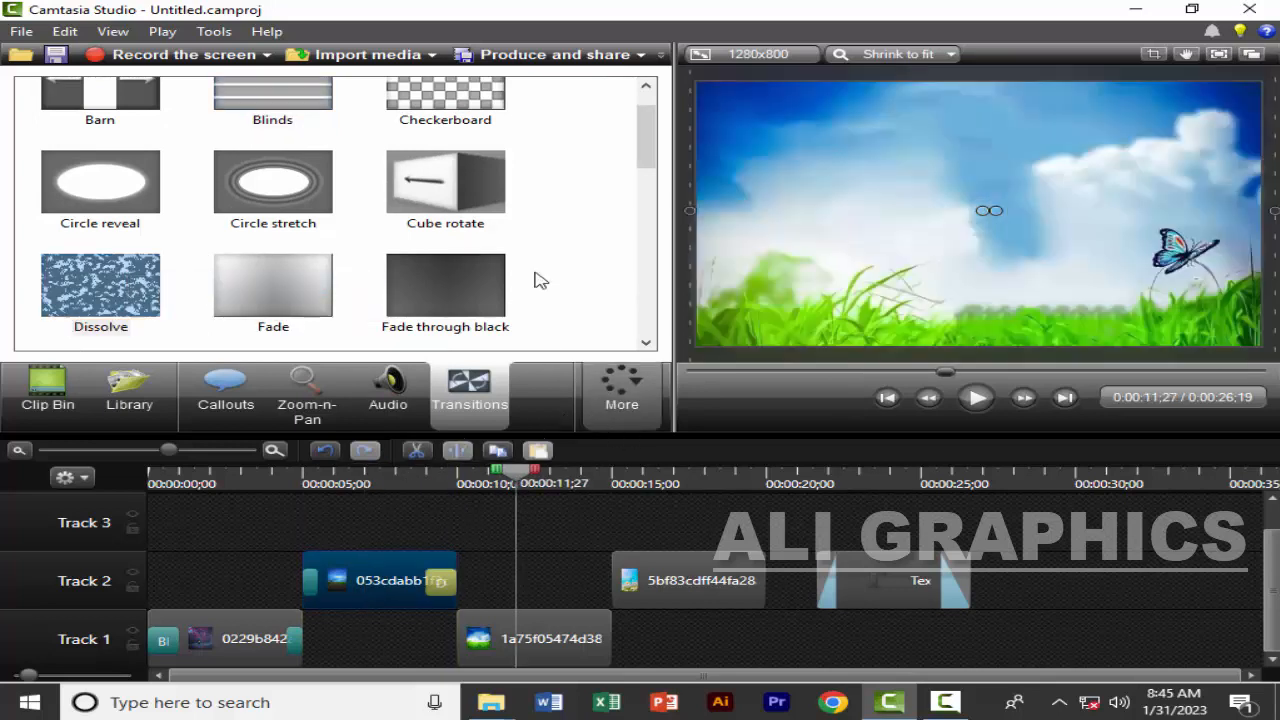
scroll(420, 224, "down", 2)
scroll(420, 224, "down", 1)
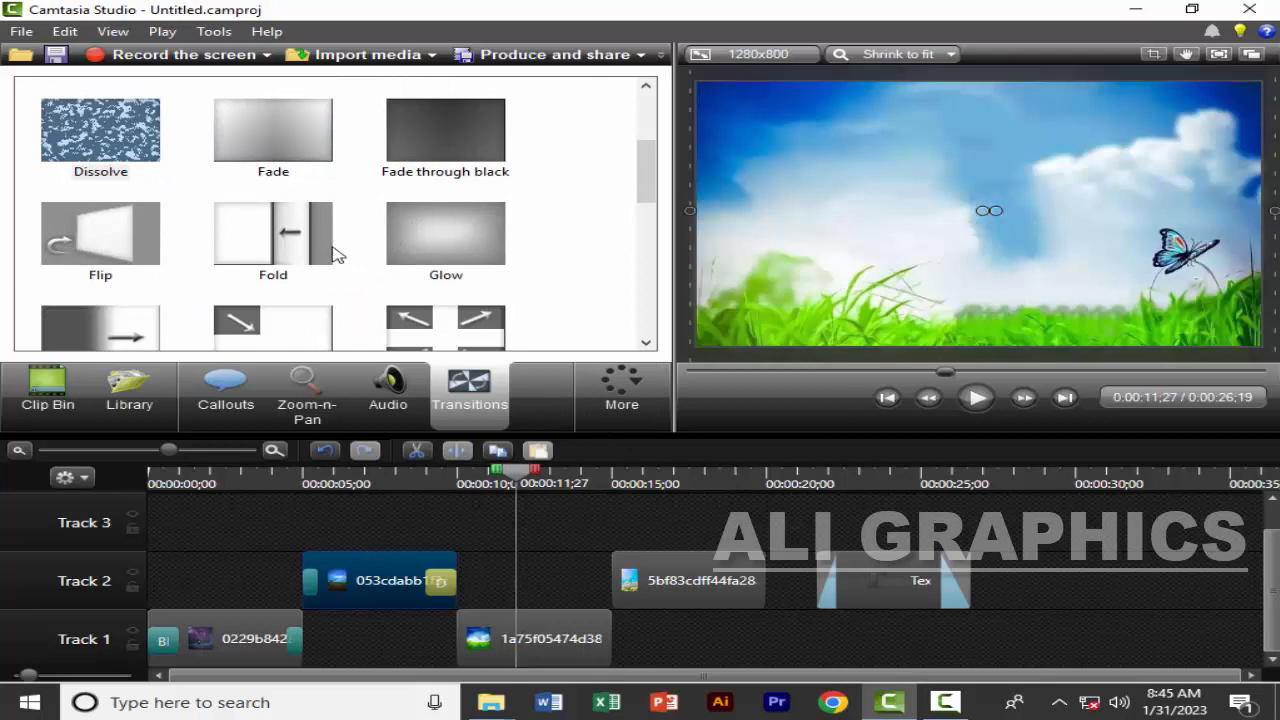
right_click(448, 322)
left_click(508, 334)
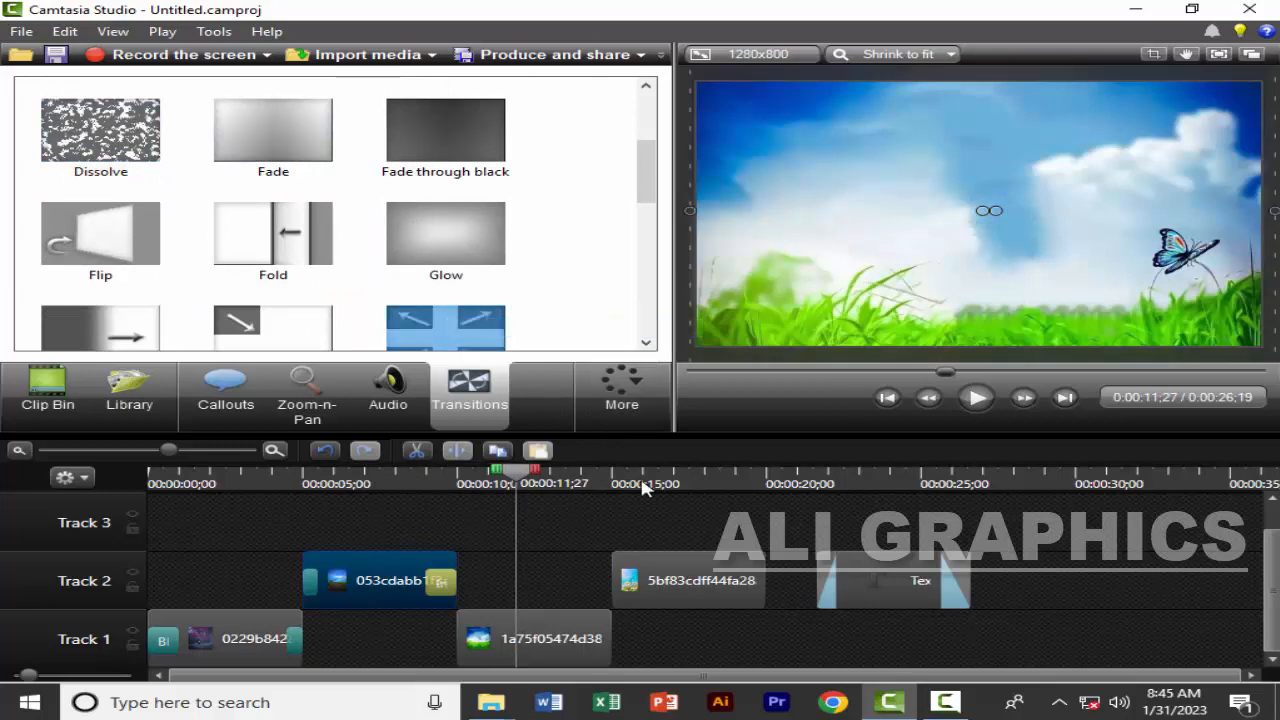
Select the fourth image on Track 2 and add the Ripple transition to it
left_click(642, 484)
left_click(676, 582)
scroll(370, 316, "down", 6)
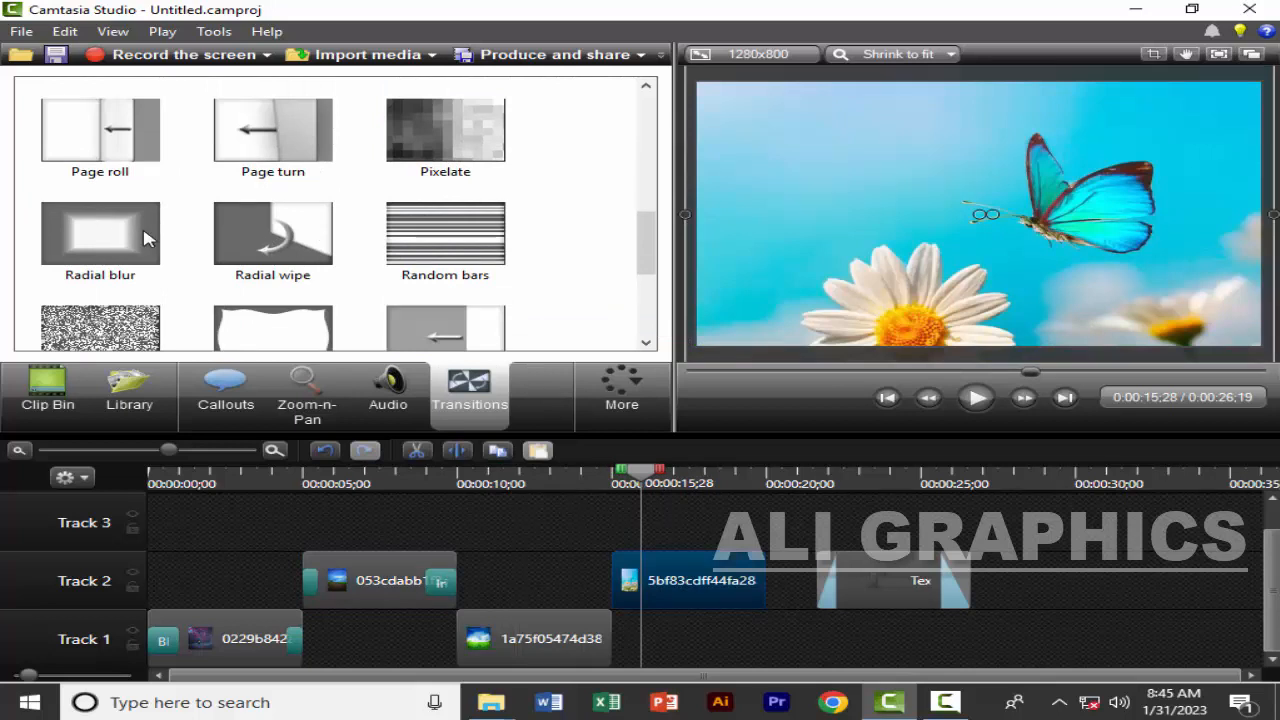
scroll(294, 258, "down", 2)
right_click(294, 258)
left_click(380, 241)
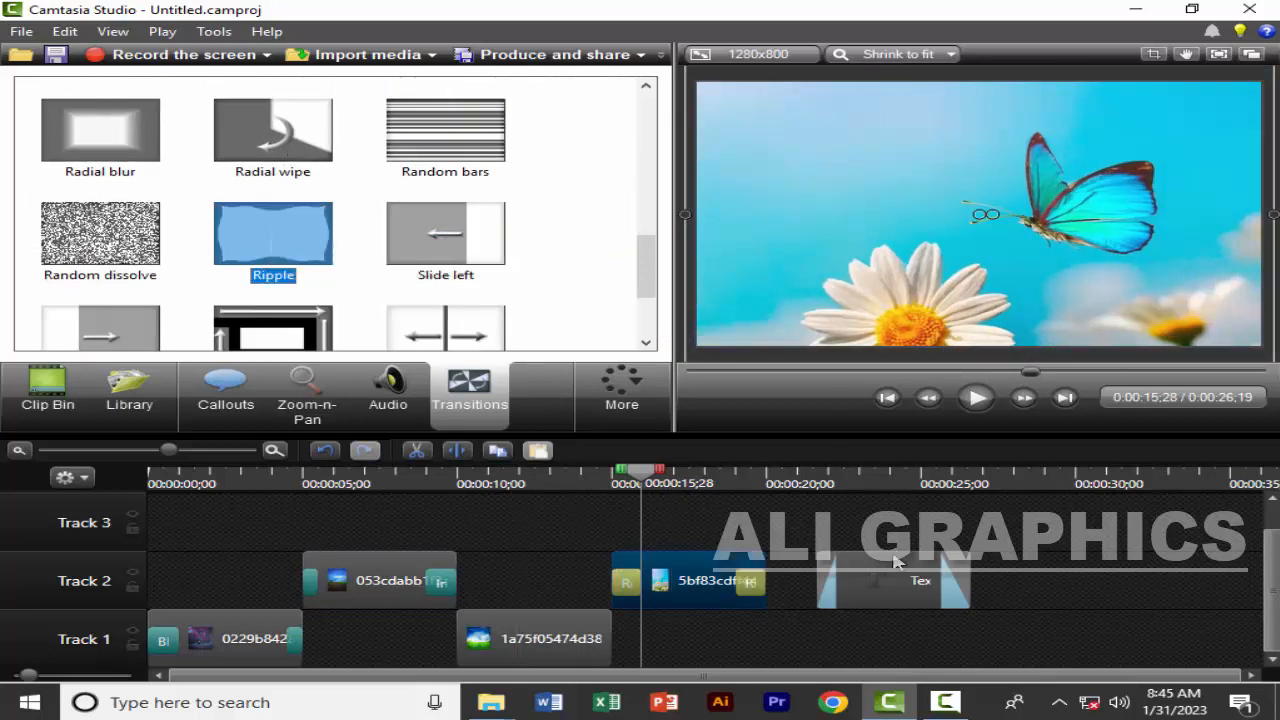
Move the text callout to the beginning of Track 3 and return the playhead to the start
left_click_drag(873, 575, 154, 548)
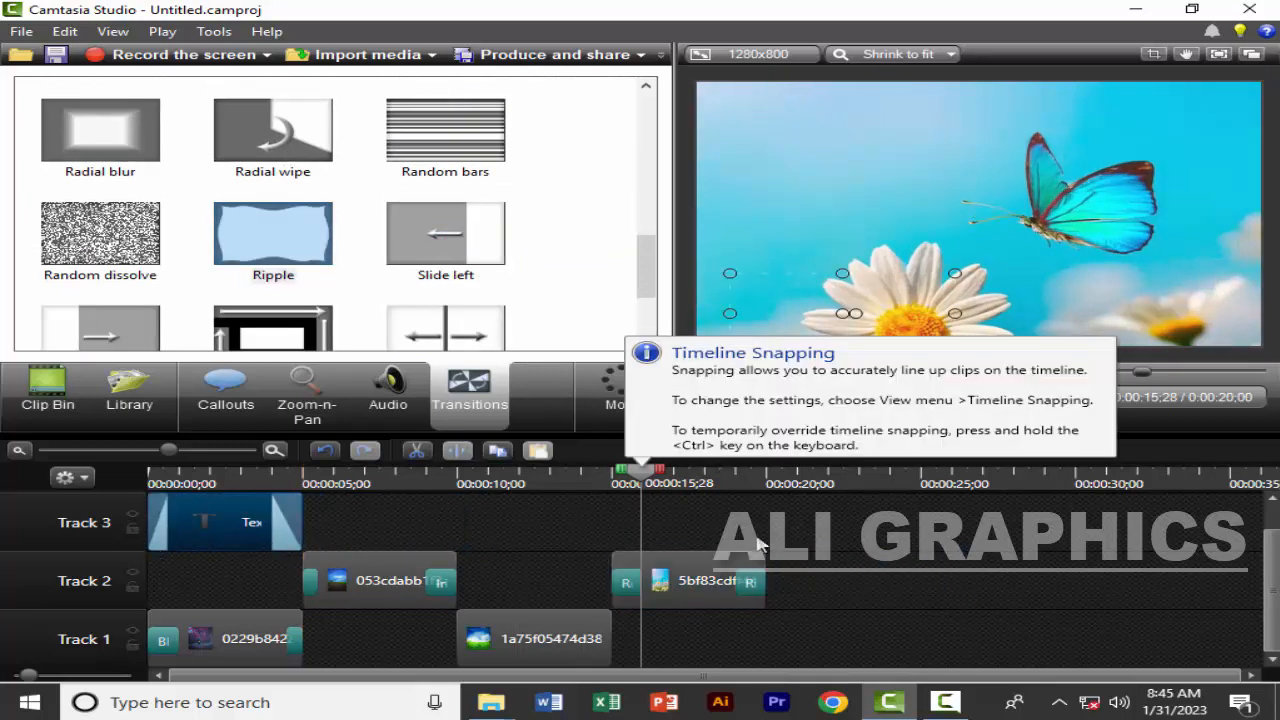
left_click_drag(650, 483, 5, 485)
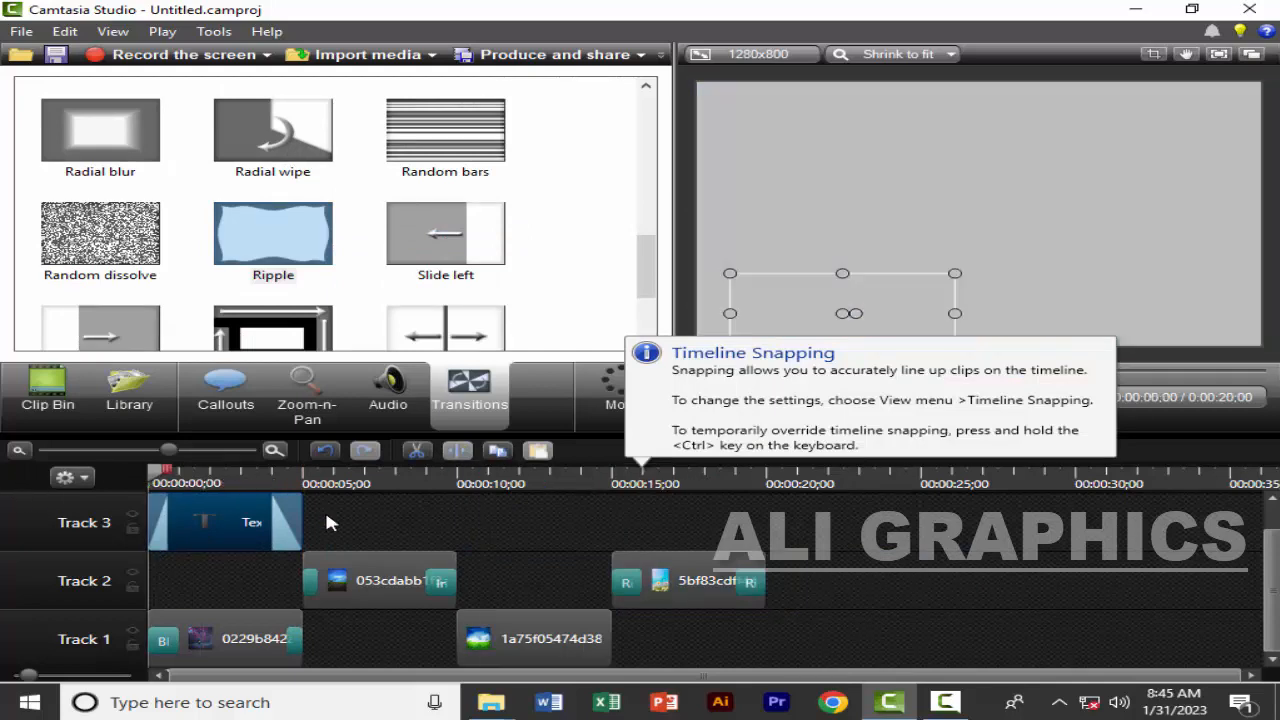
With the imported media on display, move both Track 2 images back to Track 1 and the text callout down to Track 2
left_click(48, 390)
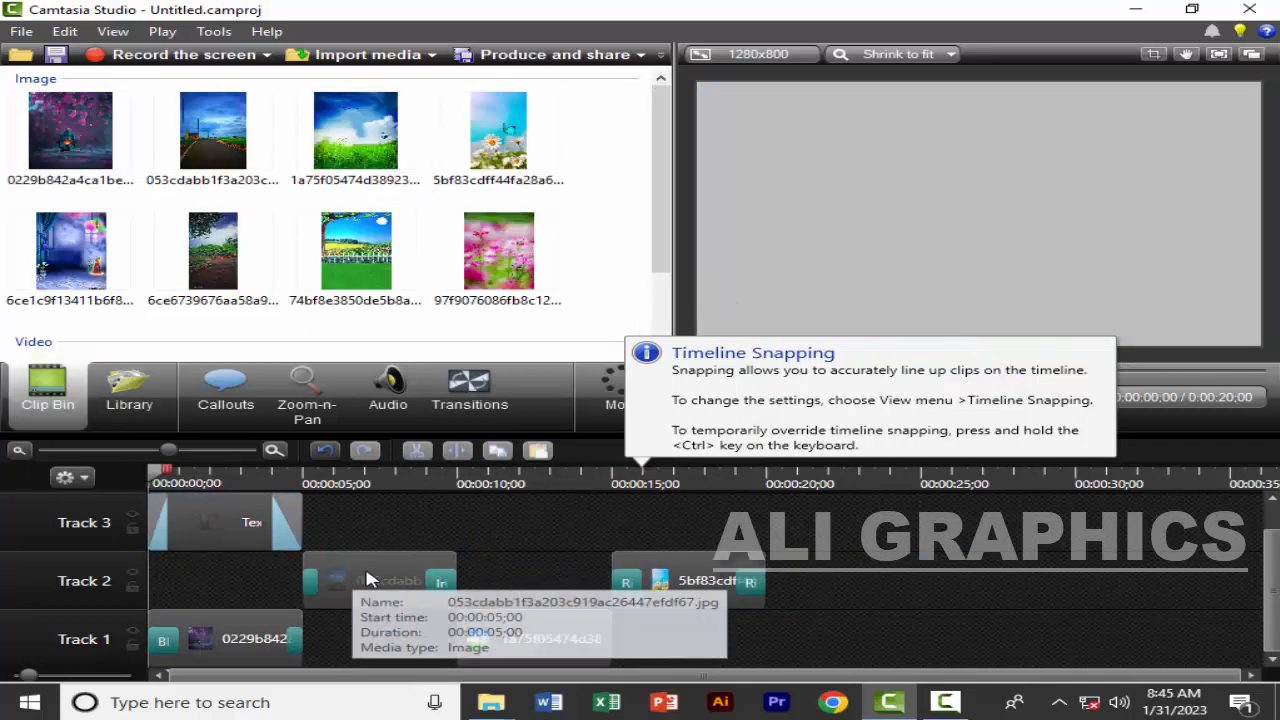
left_click(365, 603)
left_click_drag(363, 603, 362, 638)
left_click_drag(690, 585, 677, 640)
left_click_drag(280, 521, 219, 578)
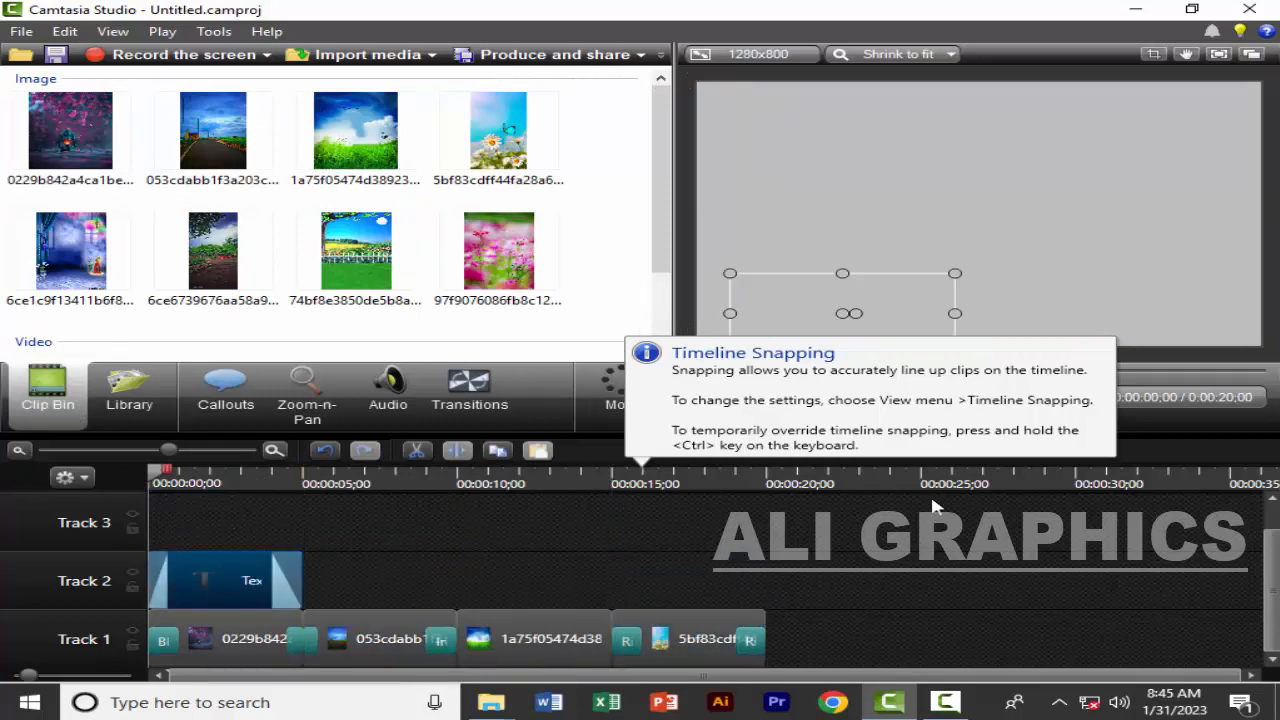
Play the timeline from the start to preview the transitions, pausing at 0:00:08;00
left_click(955, 540)
left_click(976, 397)
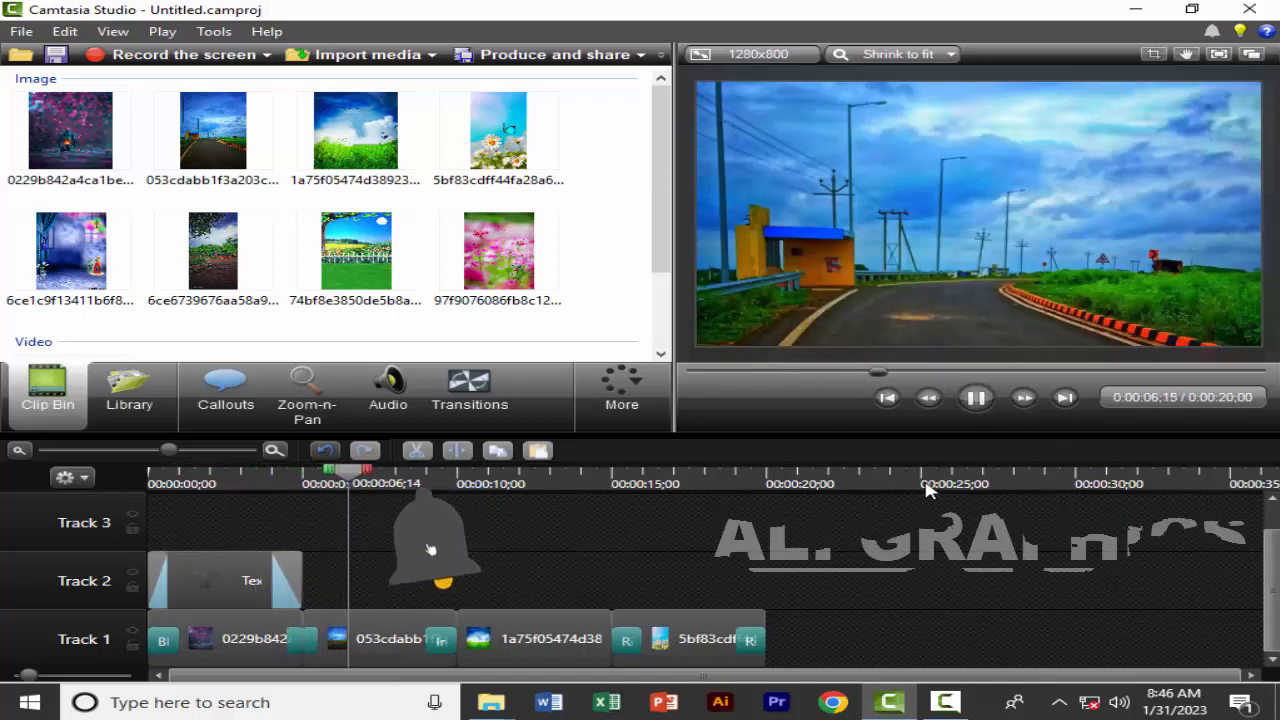
left_click(976, 397)
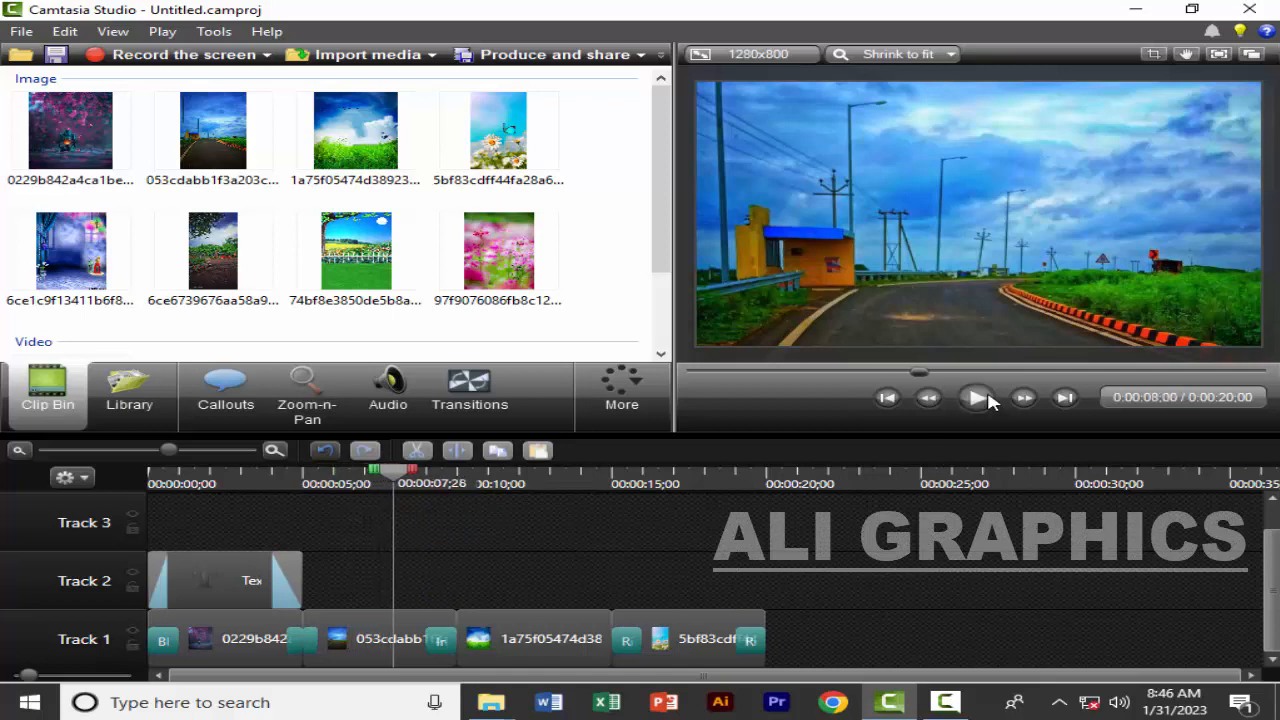
Set the duration of the first image on Track 1 to 15 seconds
left_click(274, 450)
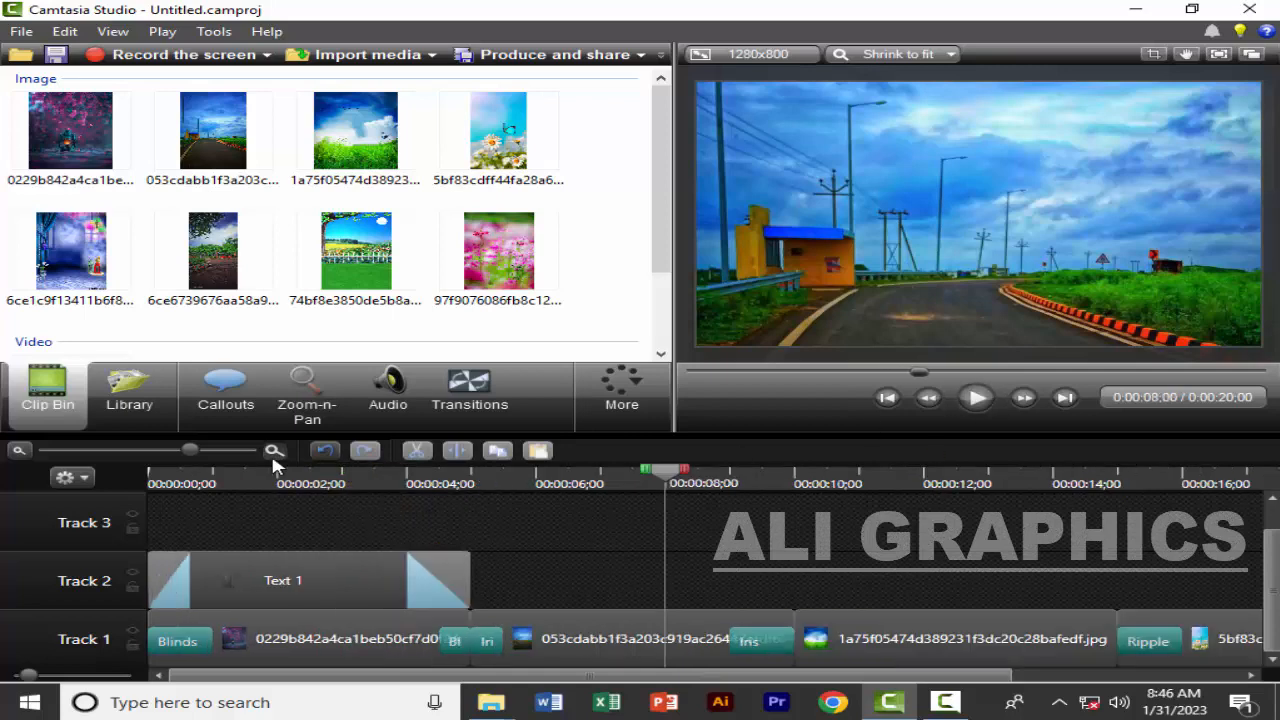
left_click(300, 642)
left_click(20, 451)
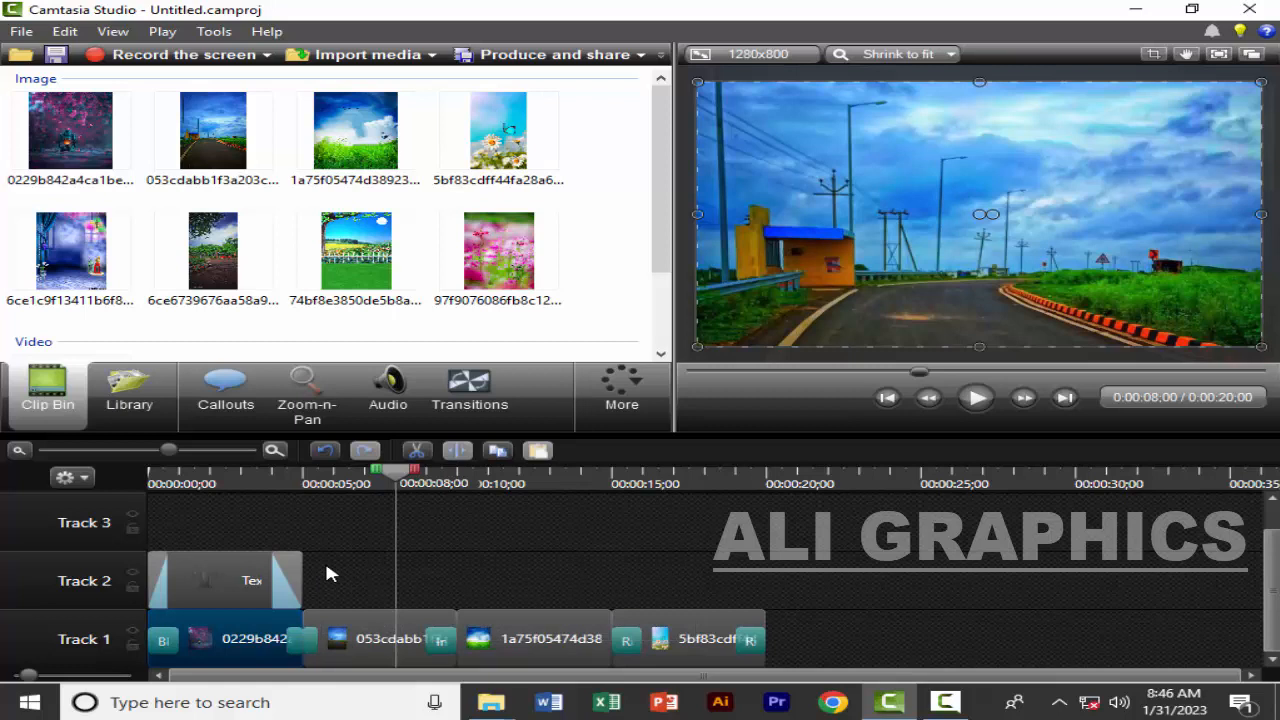
right_click(230, 636)
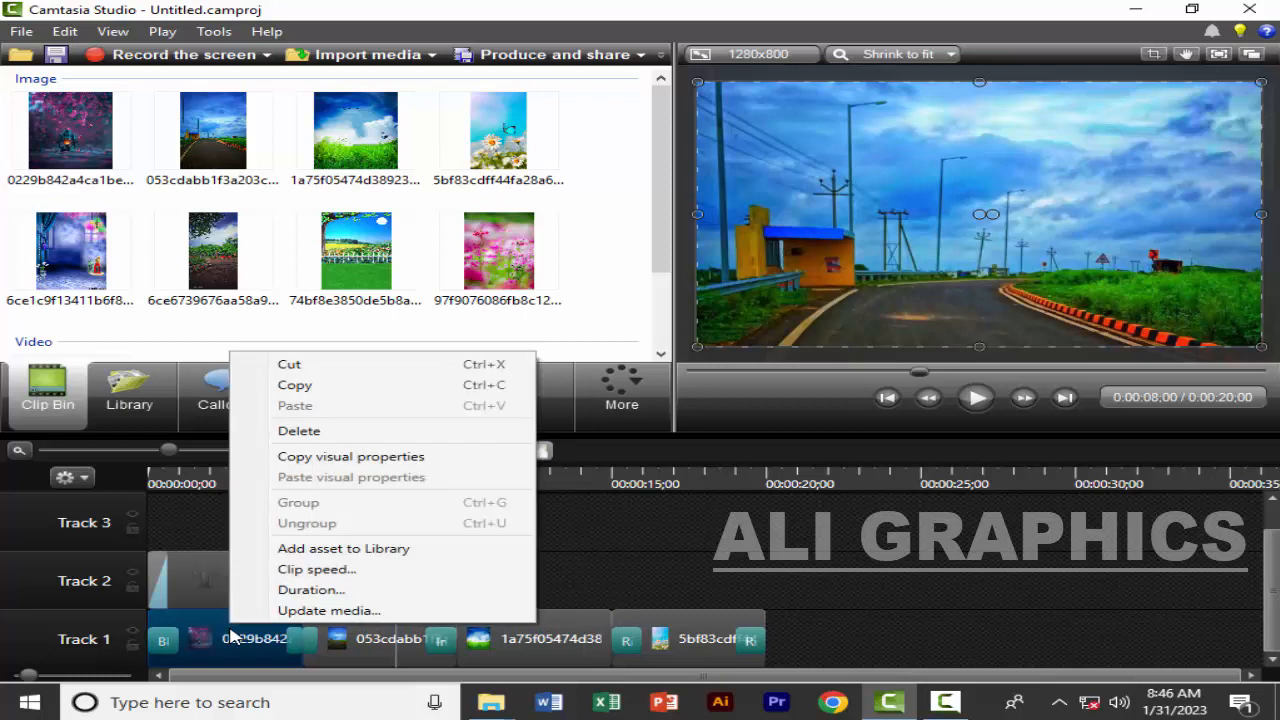
left_click(297, 592)
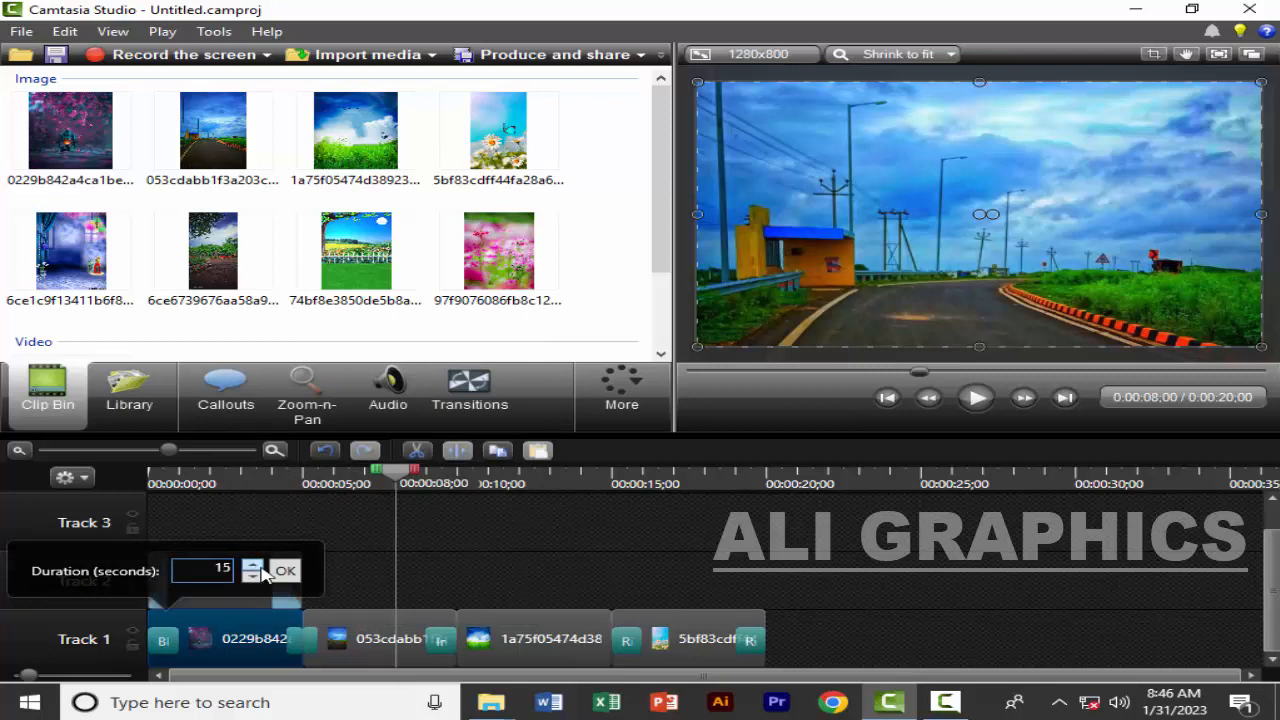
left_click(285, 572)
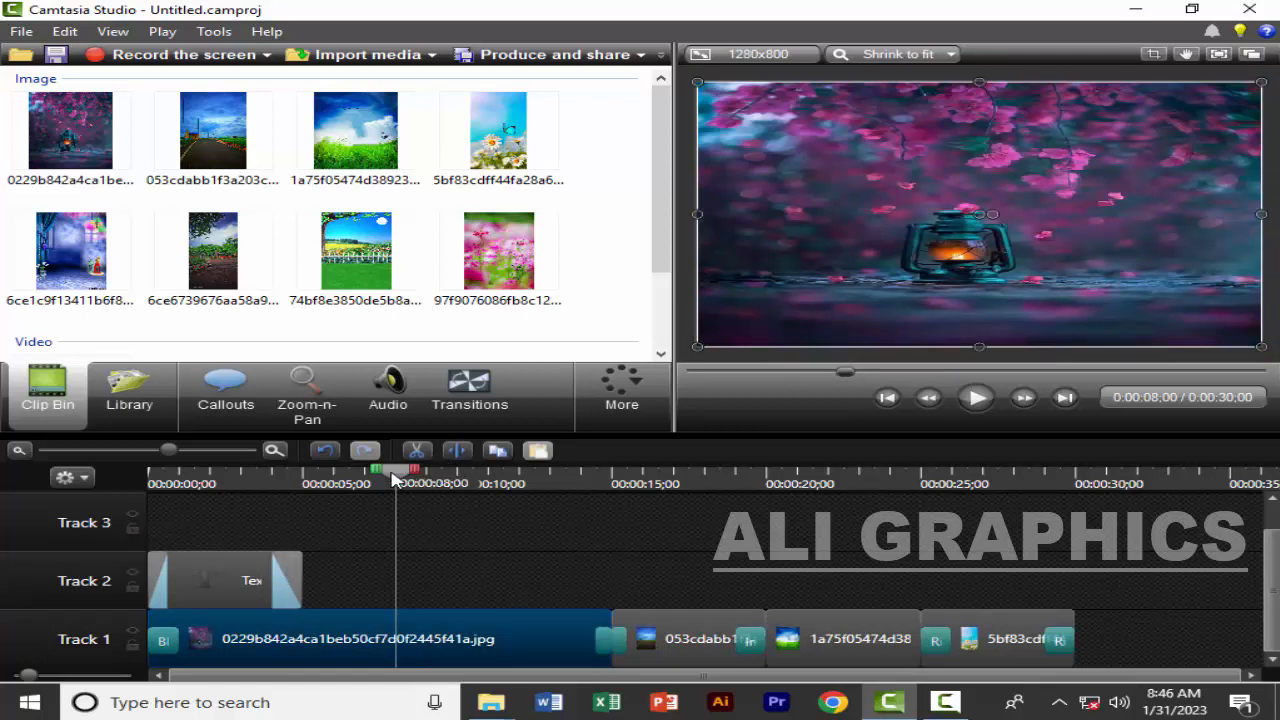
Return the playhead to the start and preview the timeline, pausing during the last image
left_click_drag(393, 480, 57, 484)
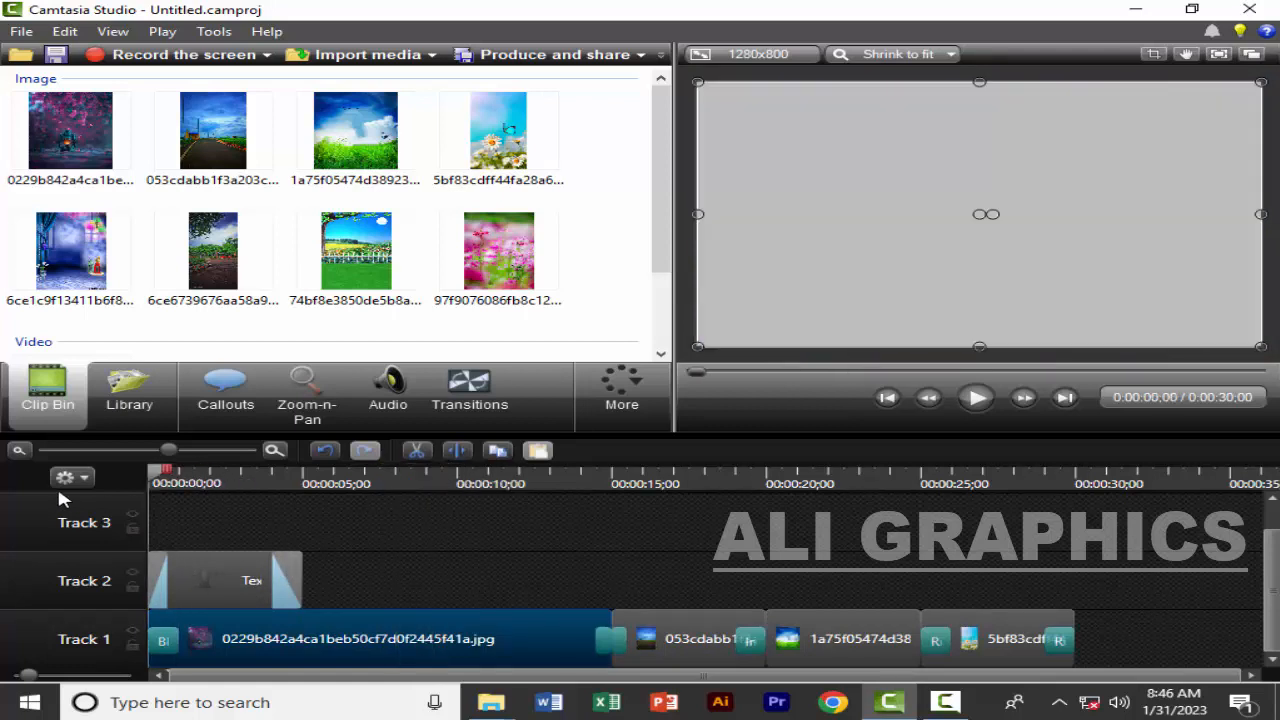
left_click(970, 405)
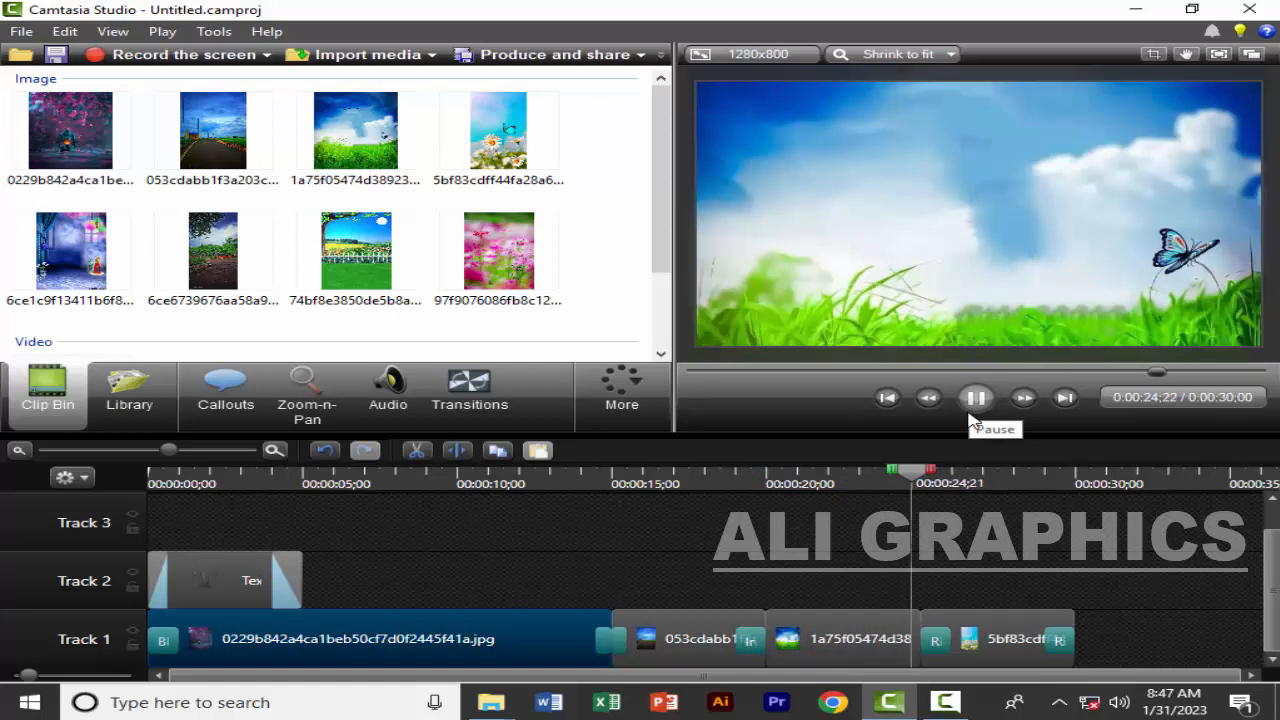
left_click(975, 418)
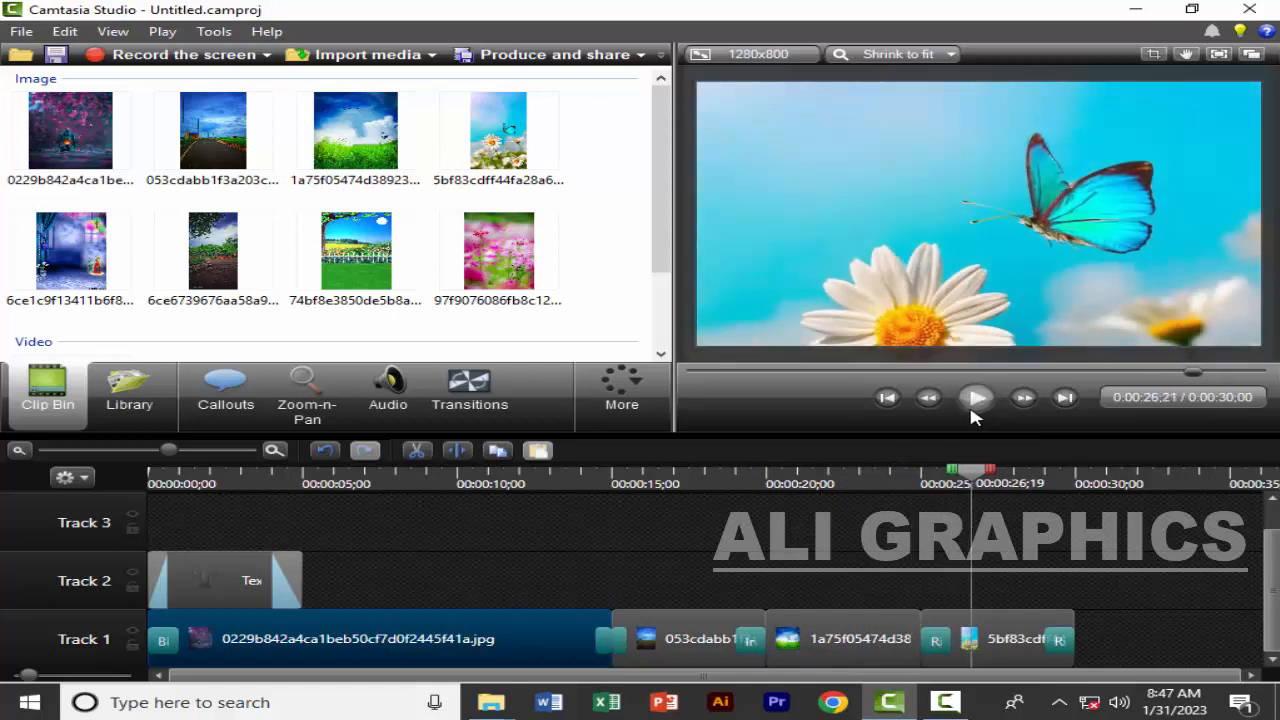
Split the first image on Track 1 at 0:00:06;15
left_click(491, 648)
right_click(492, 648)
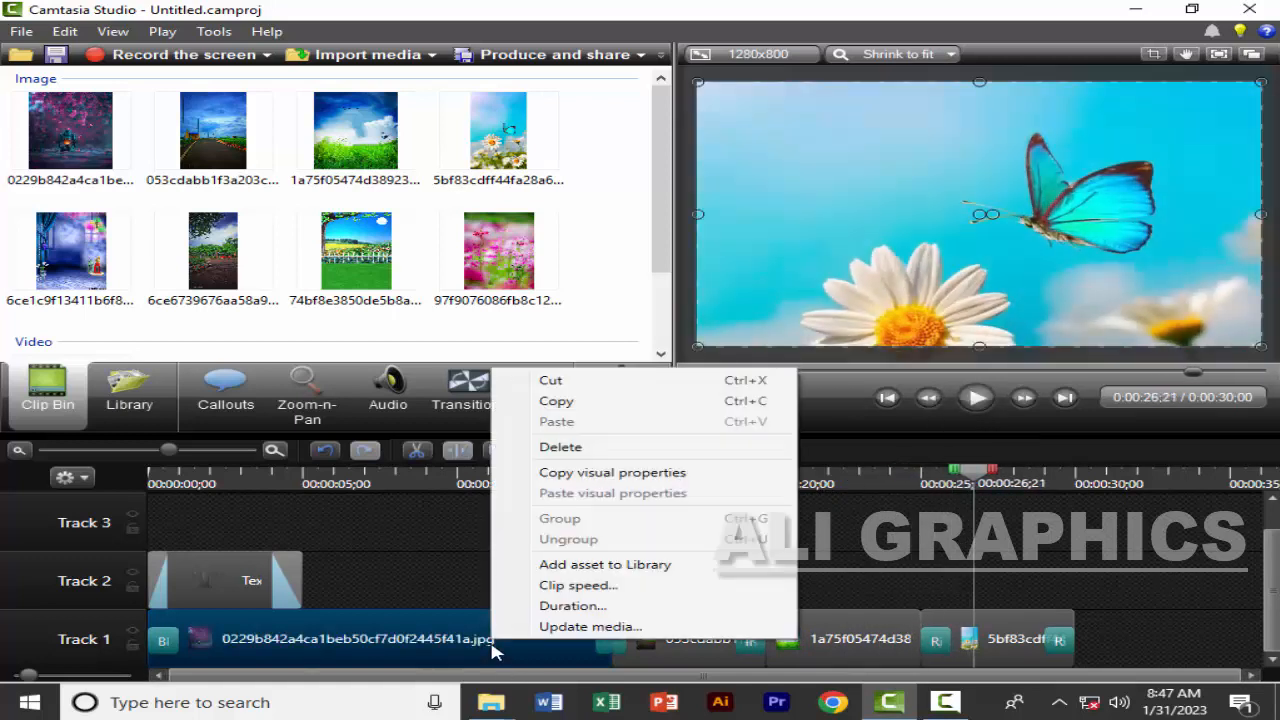
left_click(372, 480)
left_click_drag(378, 484, 357, 481)
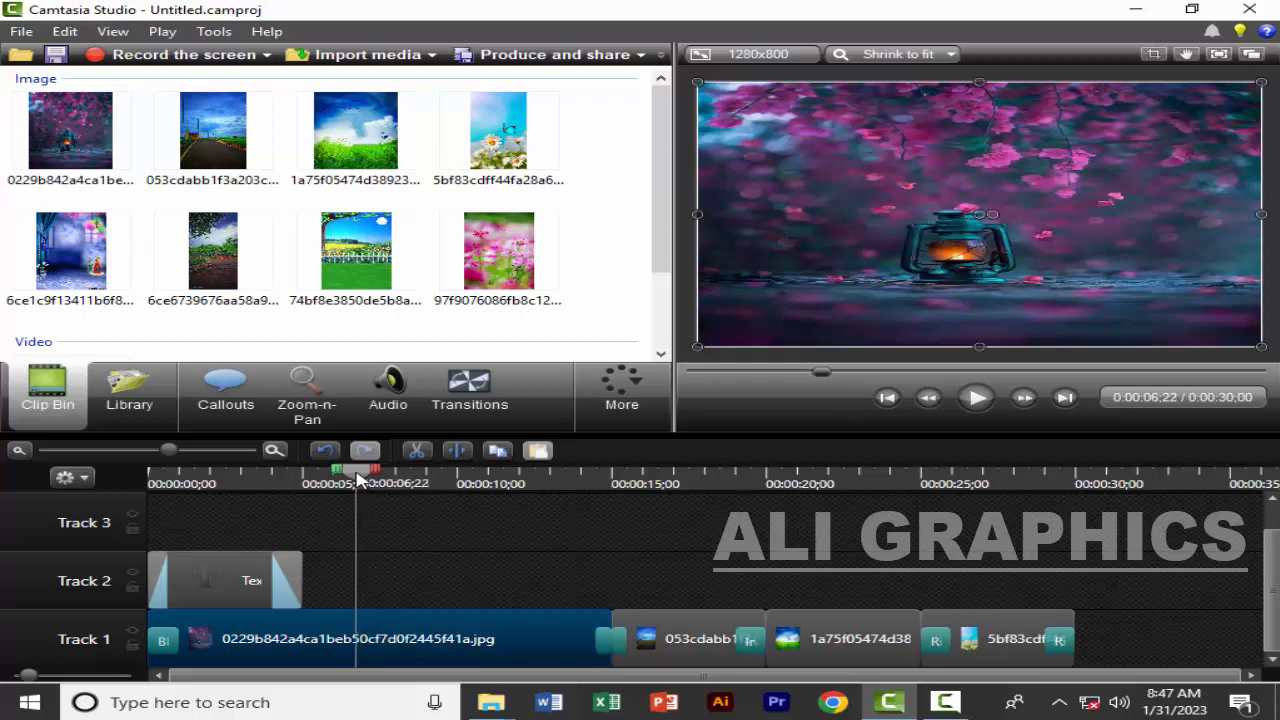
left_click_drag(357, 481, 361, 482)
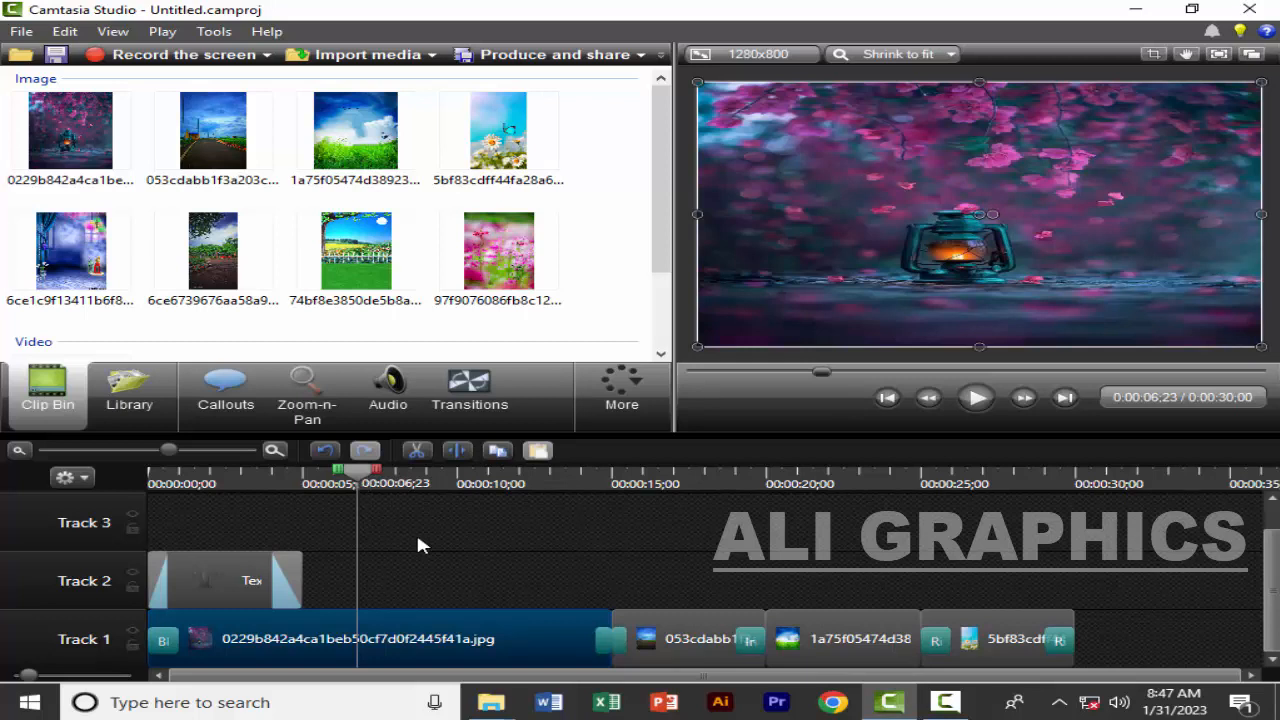
left_click(948, 702)
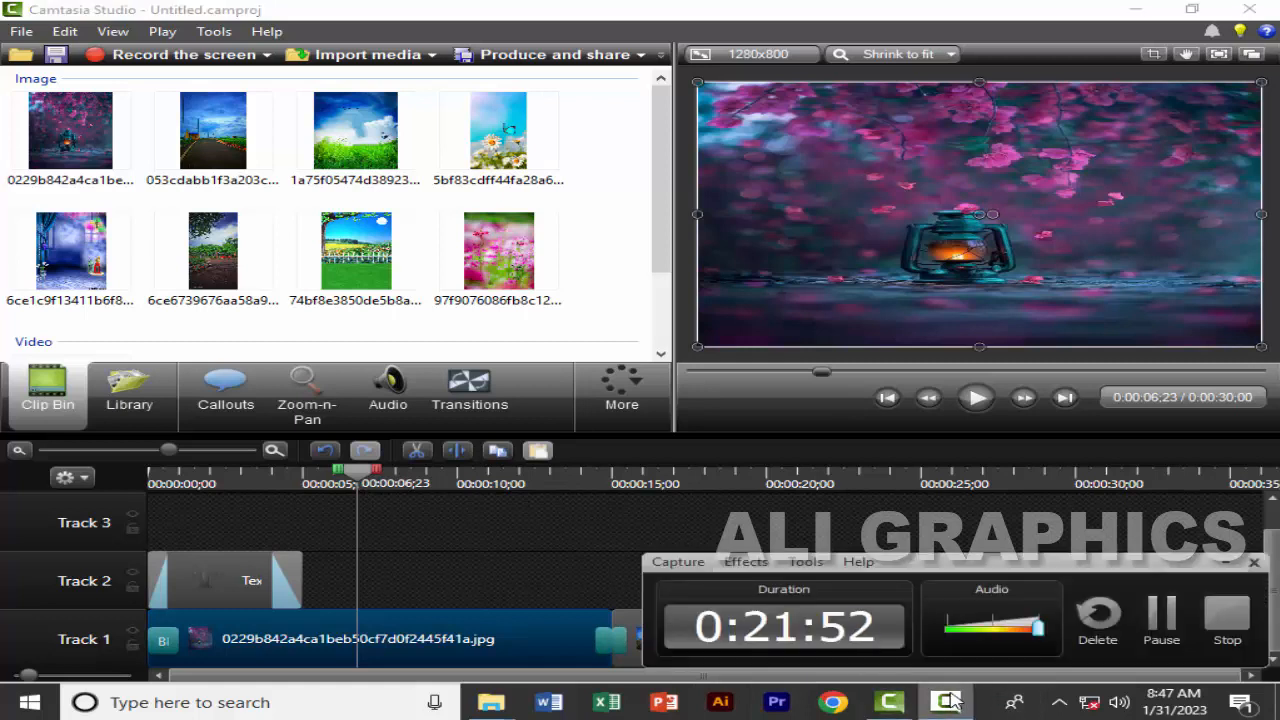
left_click(948, 702)
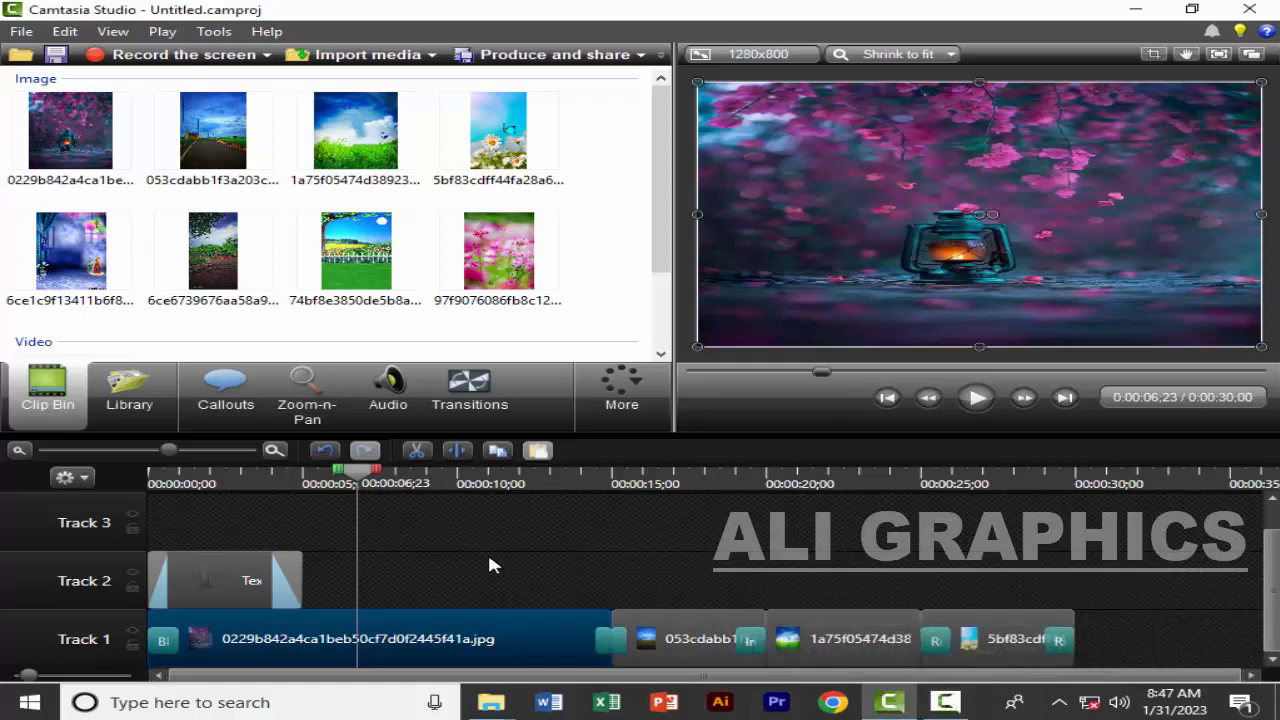
mouse_move(368, 474)
left_mouse_down()
mouse_move(398, 477)
mouse_move(357, 485)
left_mouse_up()
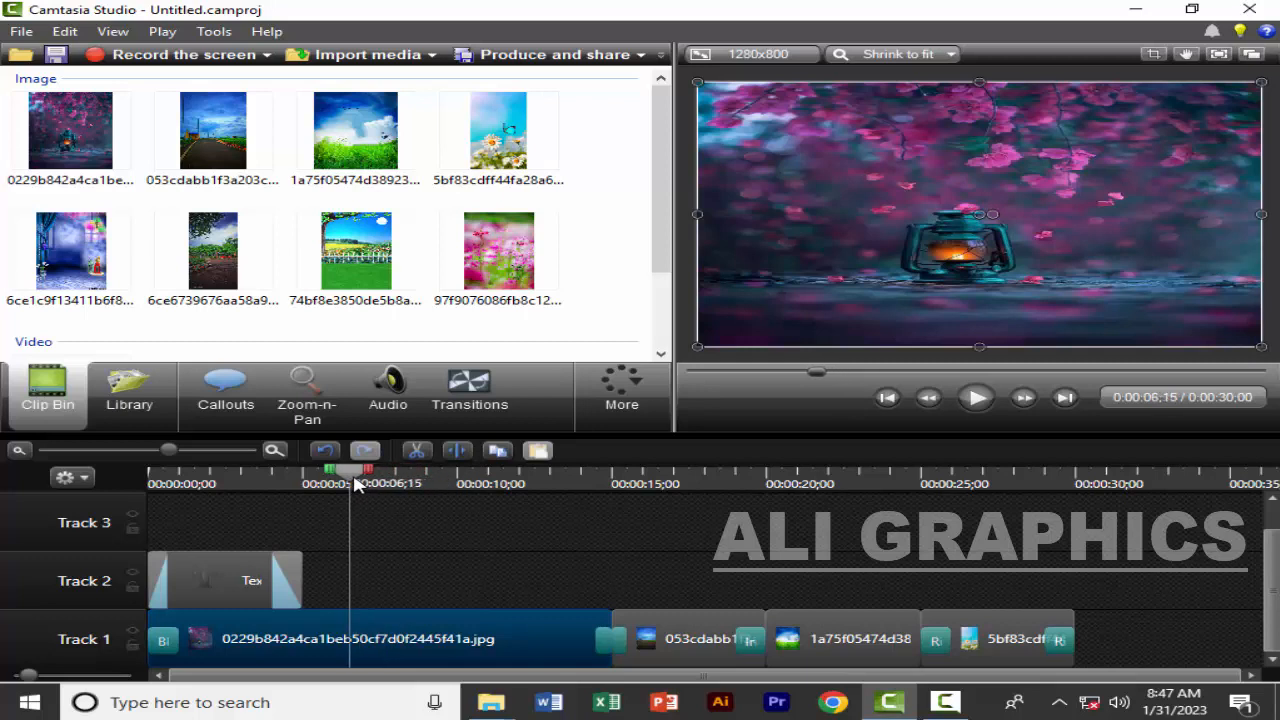
key("s")
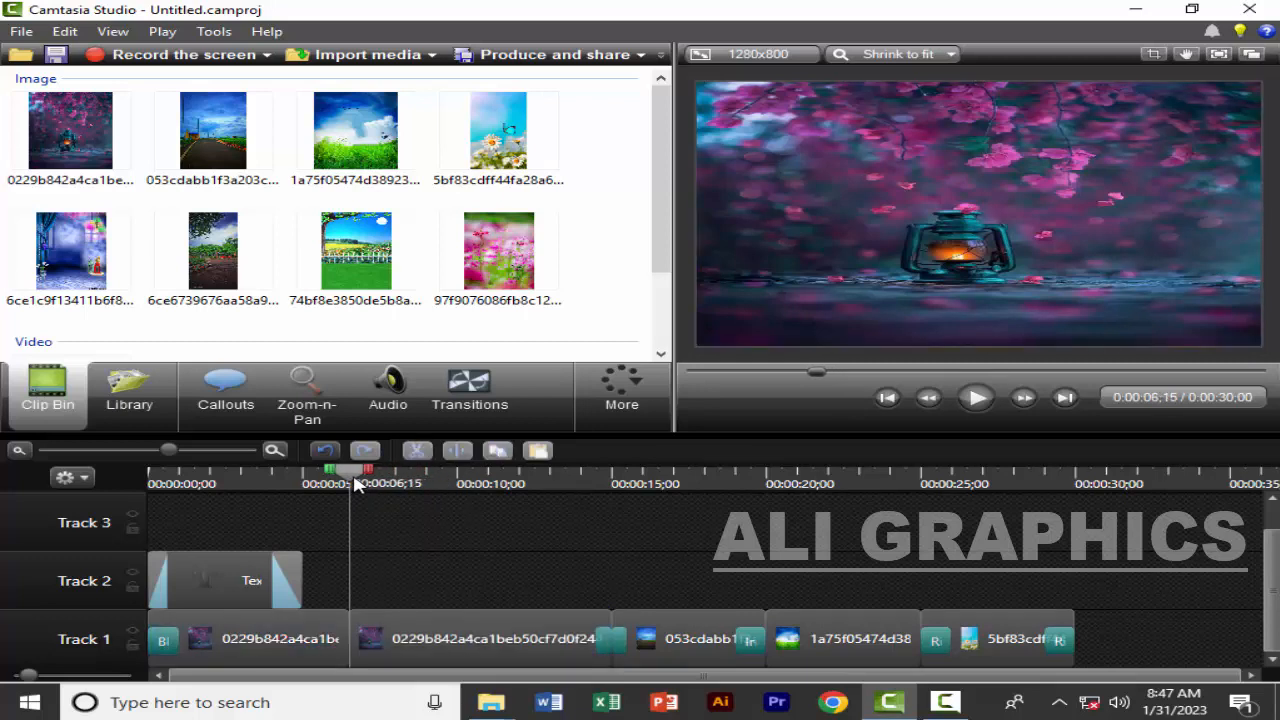
Move the first image's front part to Track 3 and its rear part to Track 2, then place the playhead at 0:00:09;06
left_click(945, 702)
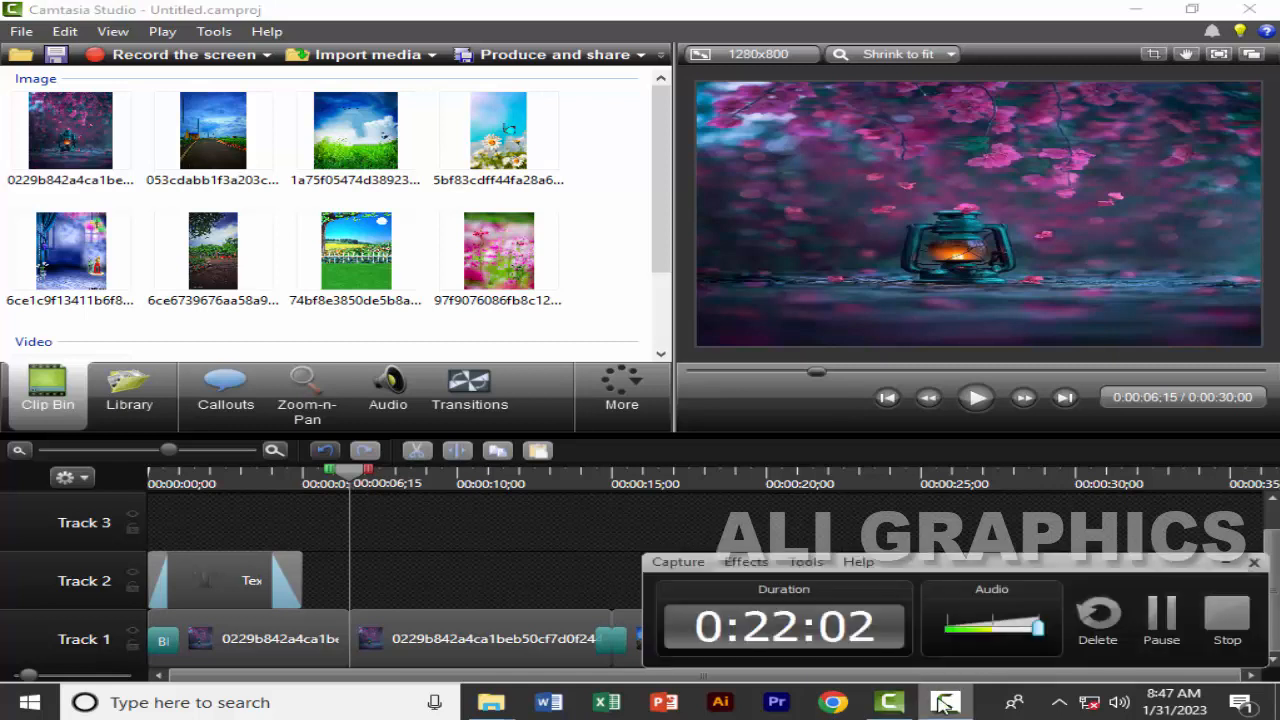
left_click(943, 703)
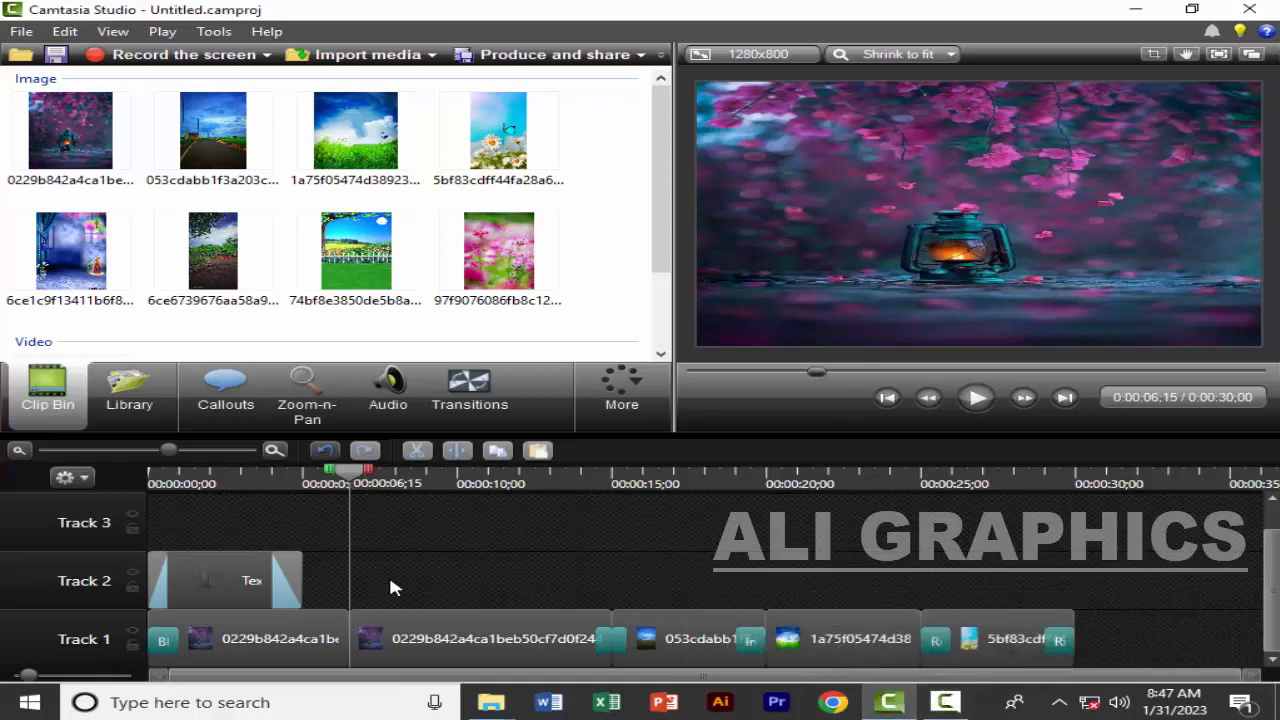
left_click(289, 631)
left_click_drag(289, 634, 289, 520)
left_click_drag(393, 626, 396, 585)
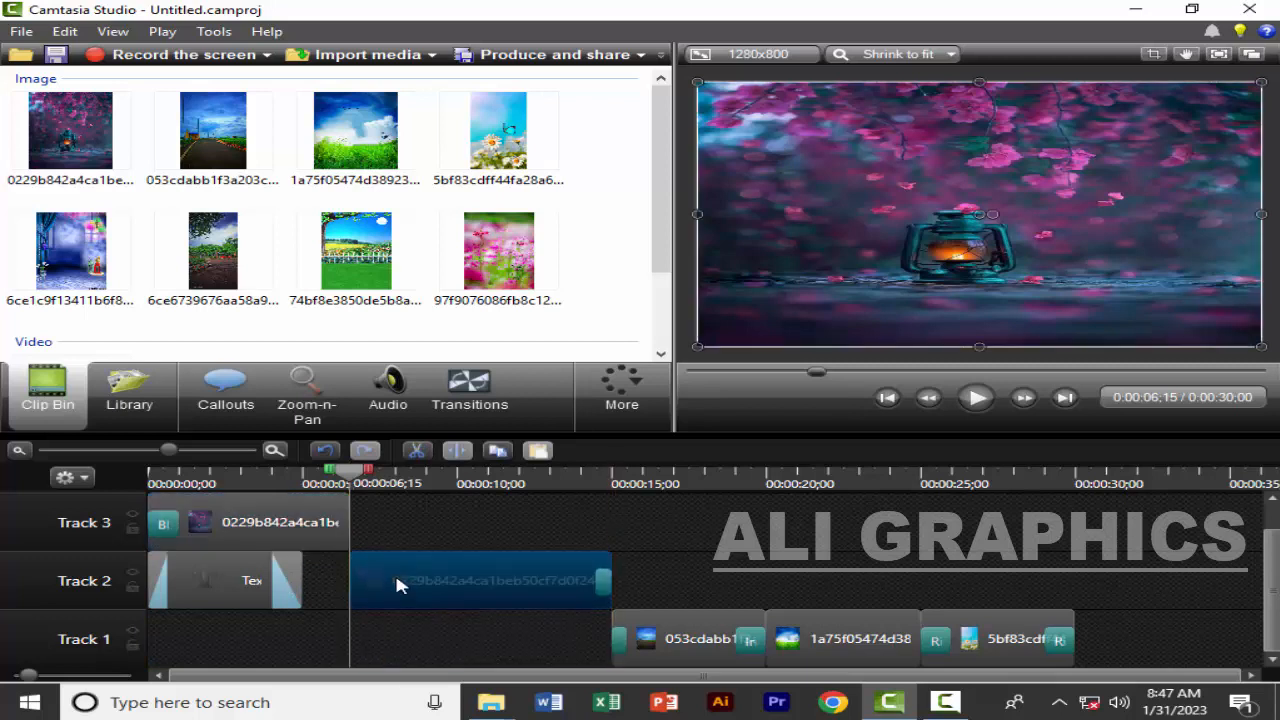
left_click(432, 485)
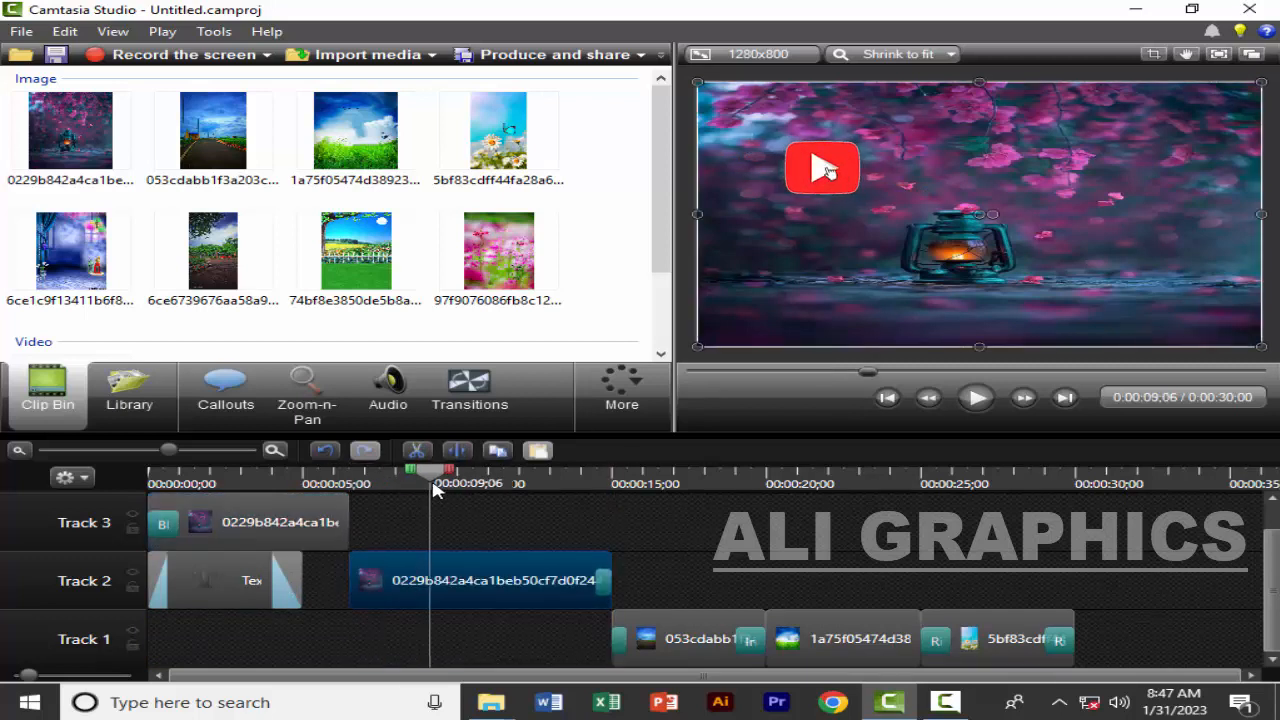
Split the lantern image on Track 2 at 0:00:09;06 and move its front part to Track 1
key("s")
left_click_drag(387, 585, 408, 648)
Split the remaining lantern image on Track 2 at 0:00:12;08 and move its front part to Track 3
left_click(527, 482)
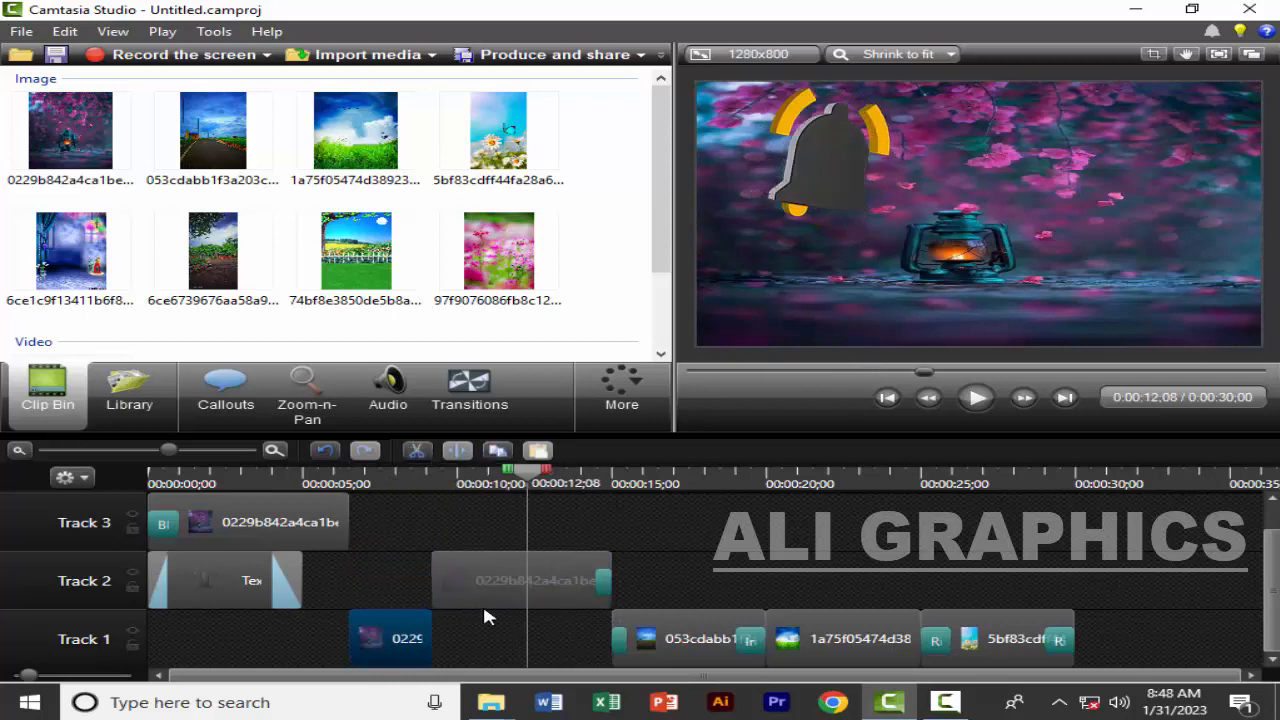
left_click(482, 602)
key("s")
left_click_drag(482, 603, 492, 538)
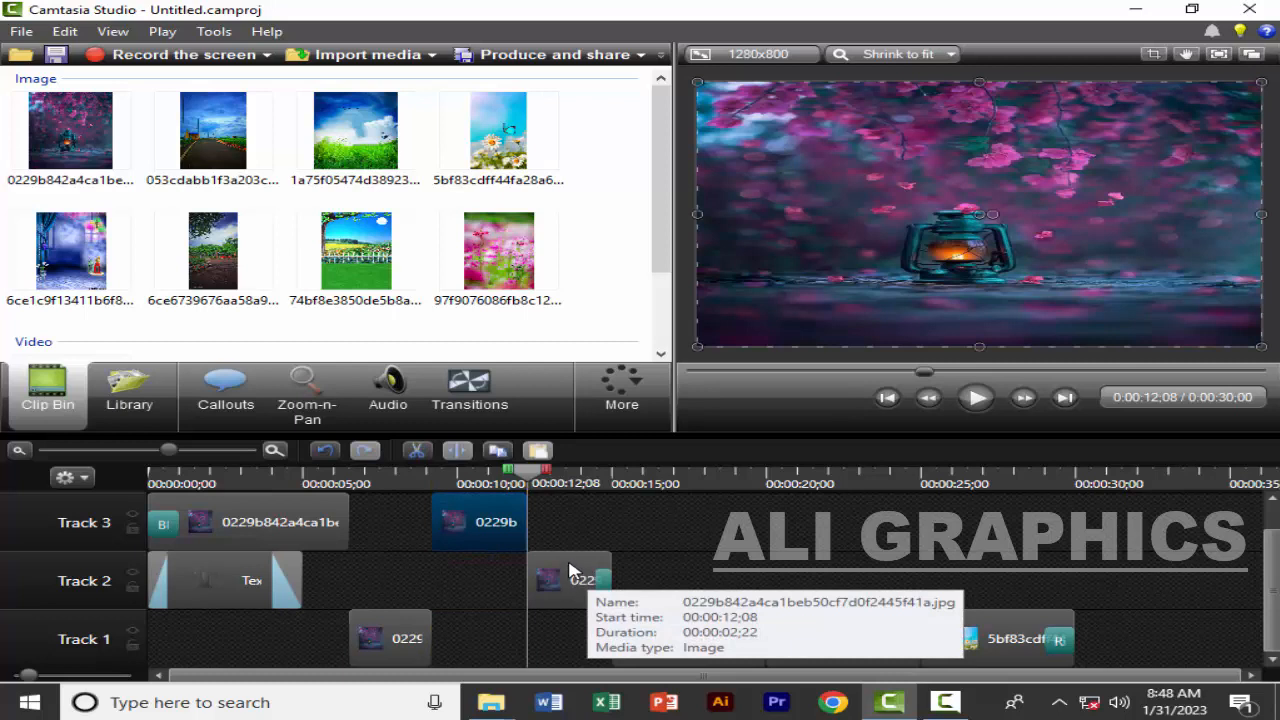
left_click(557, 532)
scroll(557, 537, "up", 1)
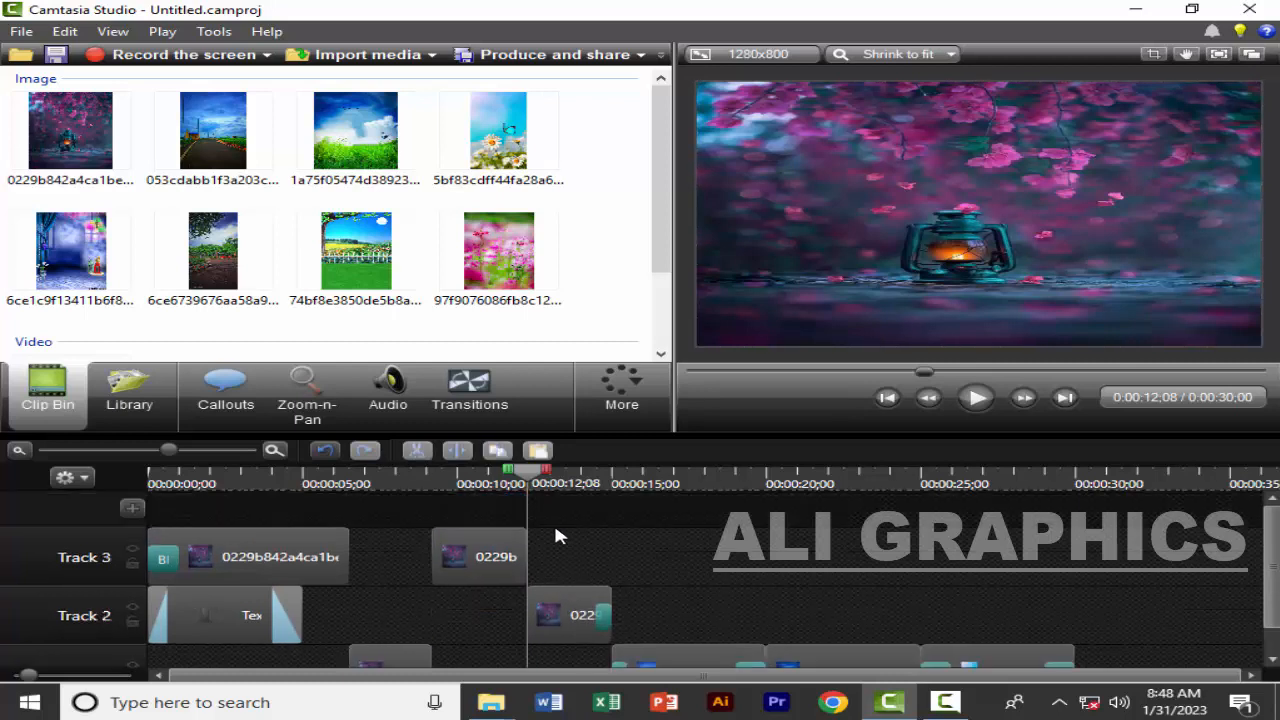
scroll(557, 536, "down", 1)
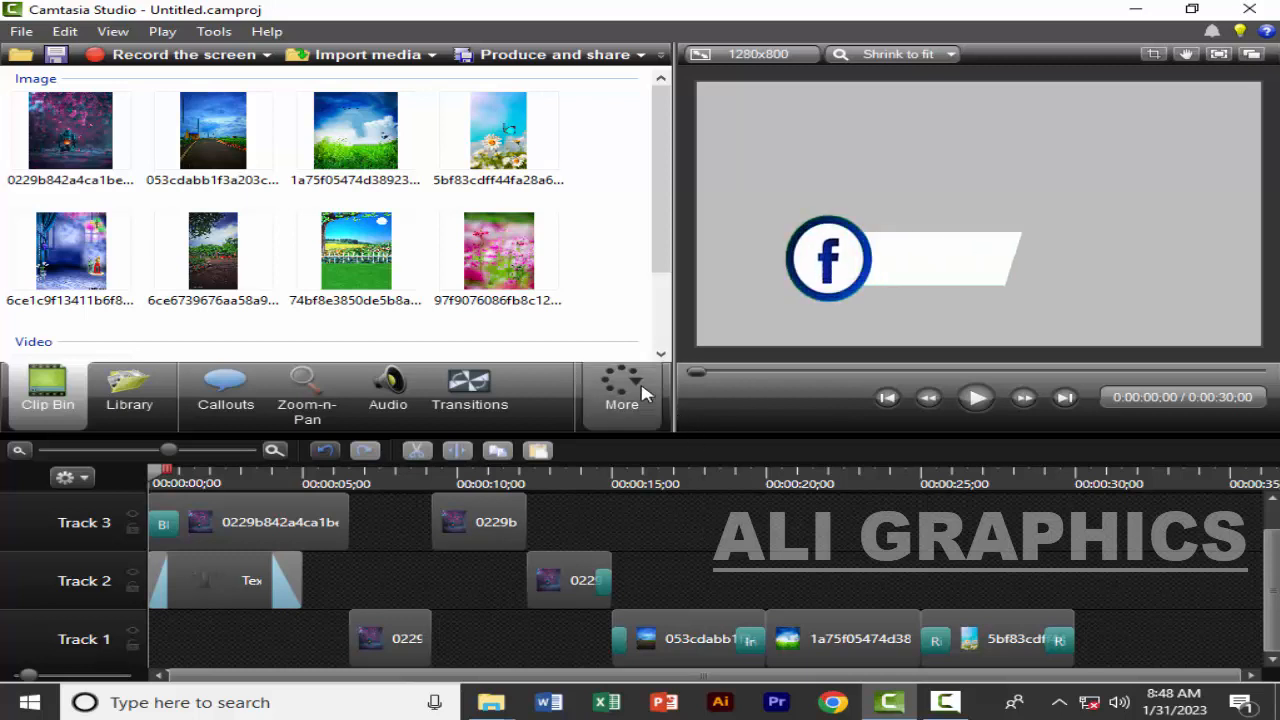
left_click(618, 396)
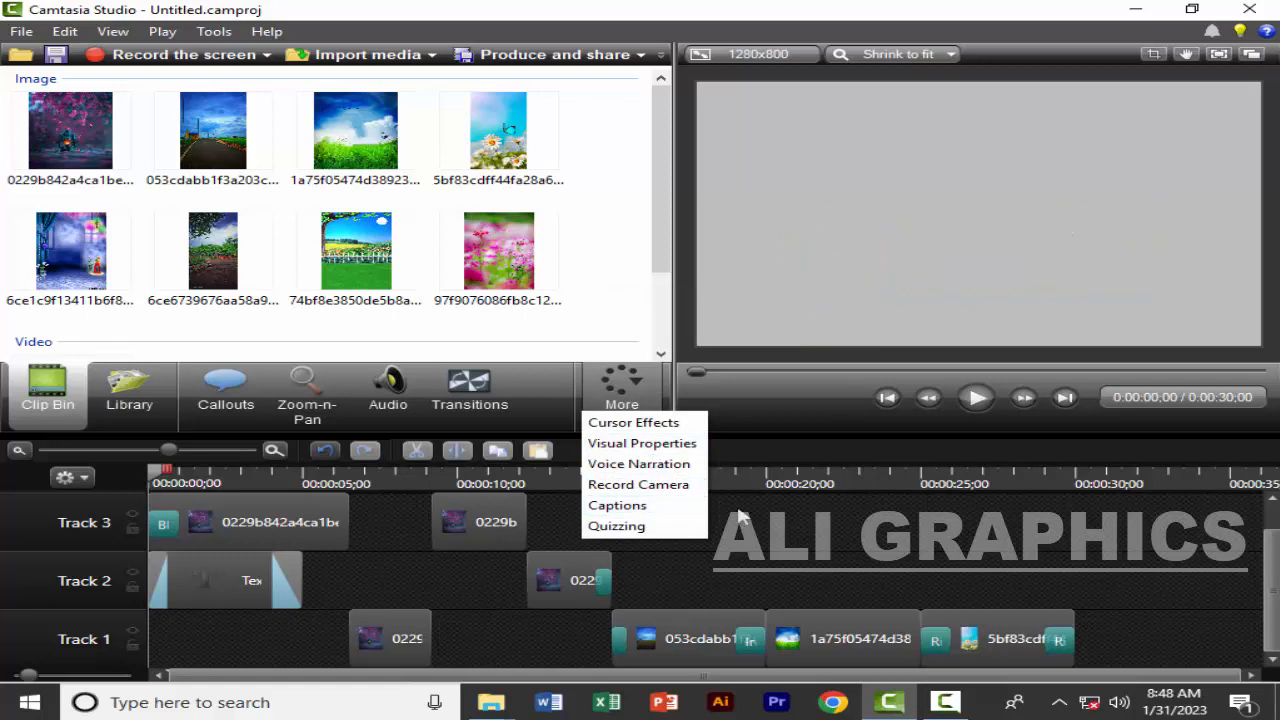
left_click(742, 517)
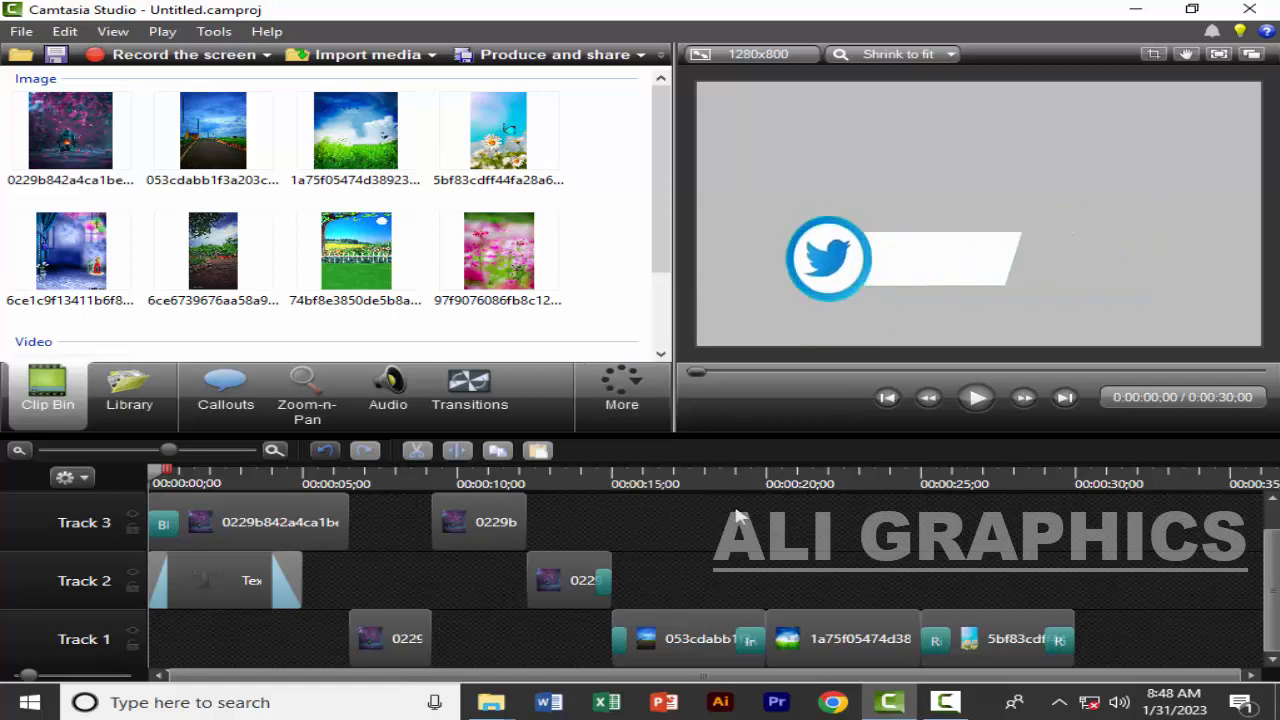